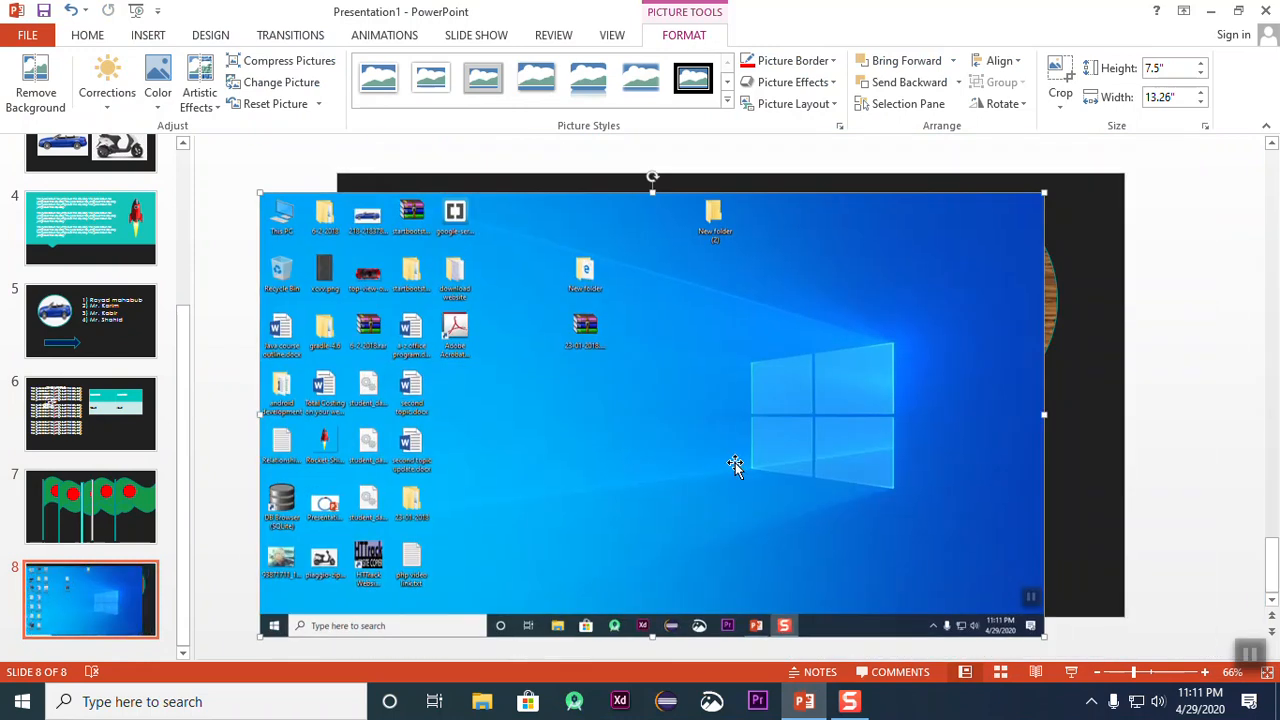
Step: Shrink the desktop screenshot on slide 8 to about 6.11" high by 10.8" wide and position it inside the slide
left_click_drag(573, 416, 681, 416)
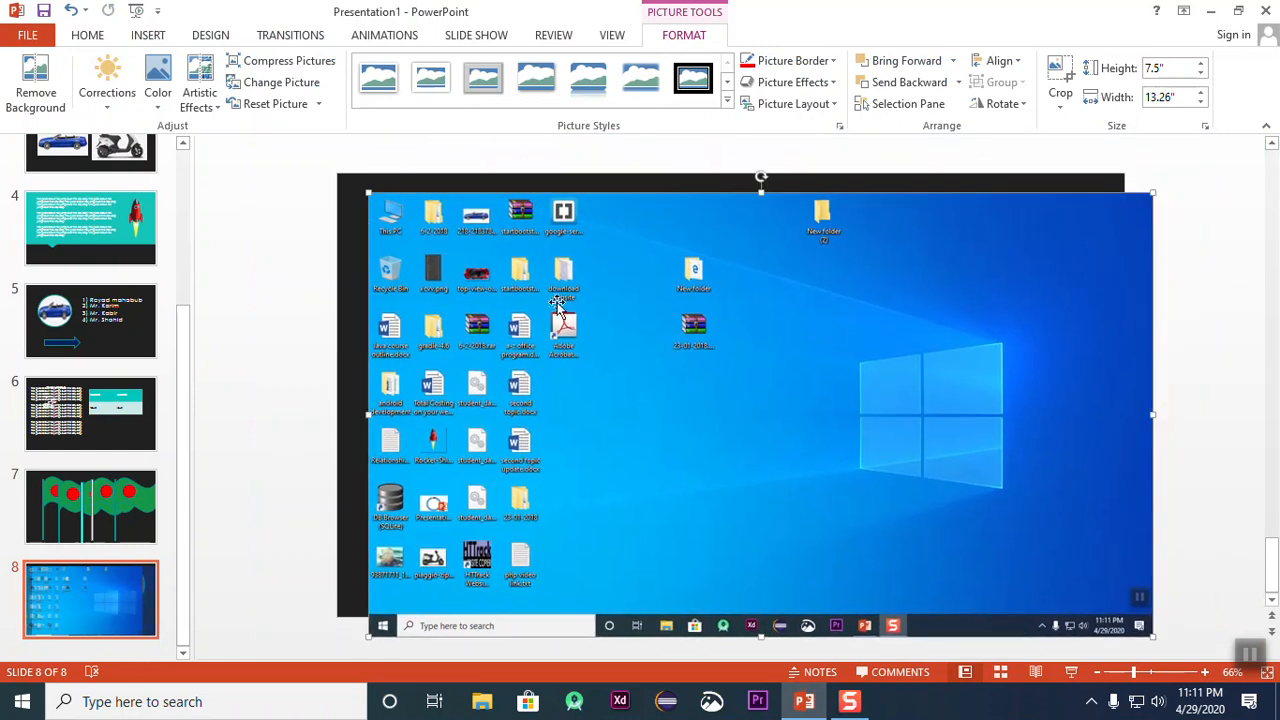
left_click_drag(365, 190, 508, 271)
left_click_drag(635, 333, 489, 277)
left_click_drag(654, 409, 716, 414)
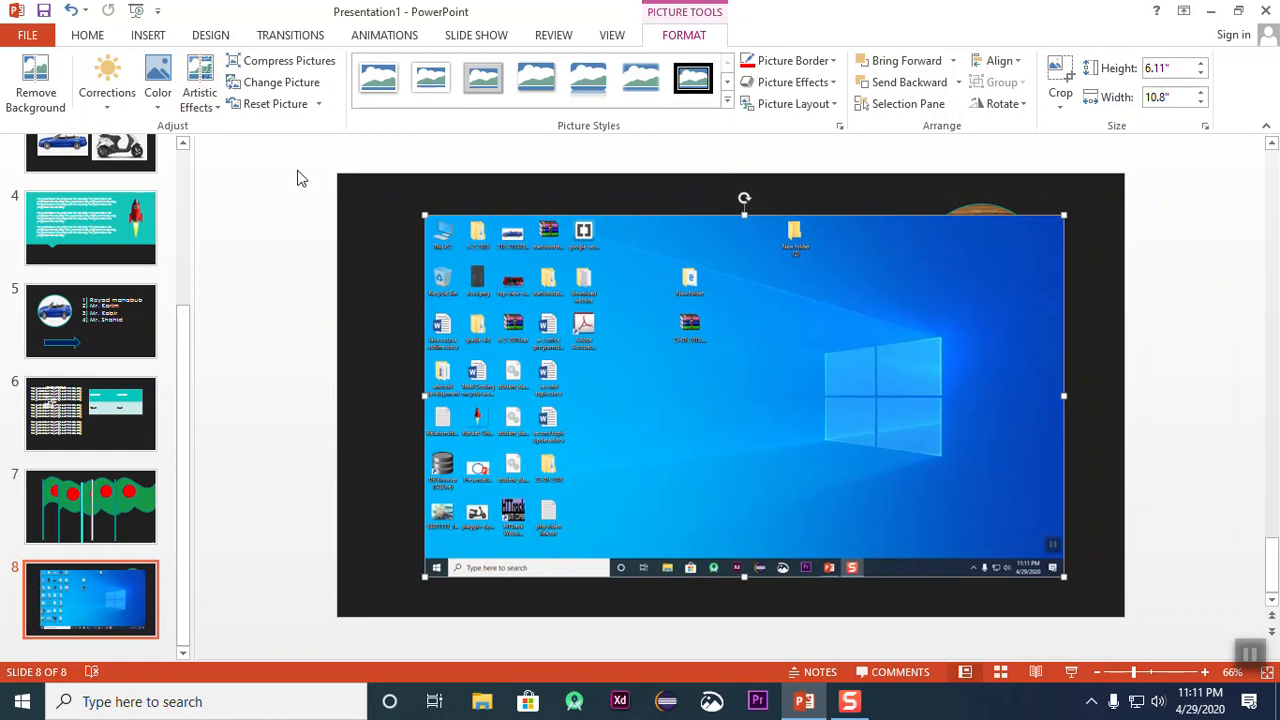
left_click(150, 35)
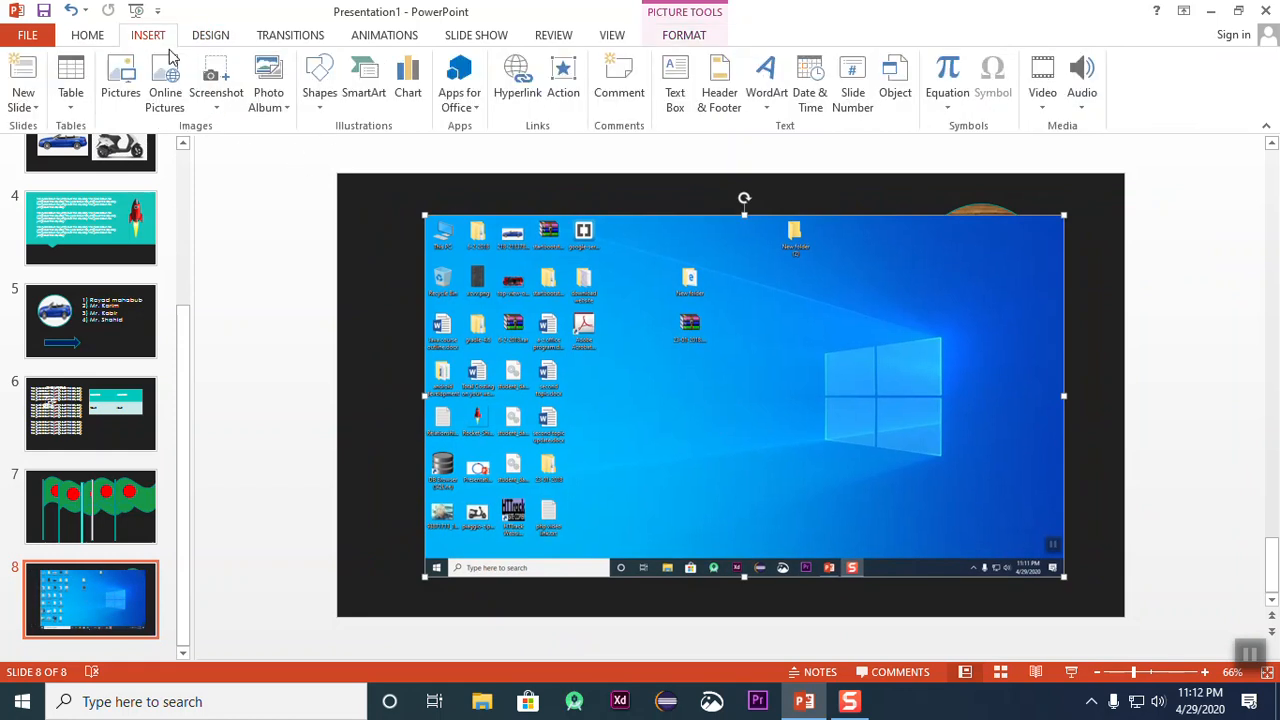
left_click(284, 107)
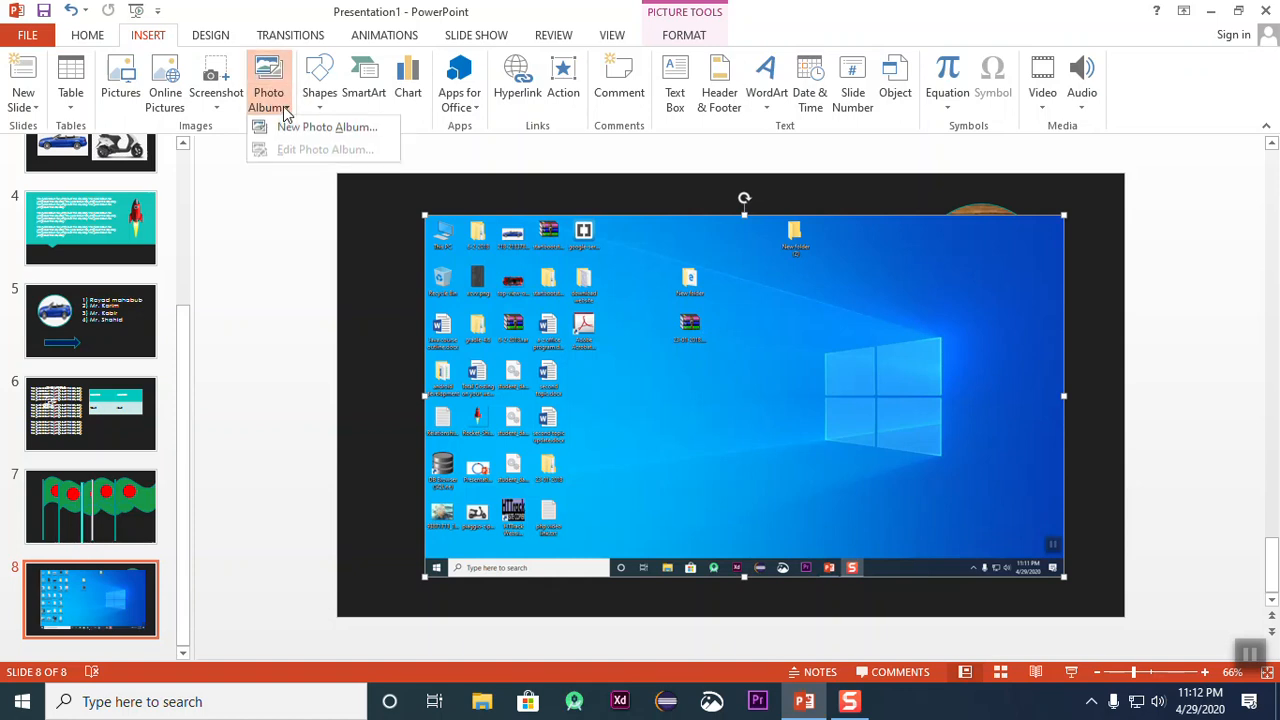
left_click(1196, 321)
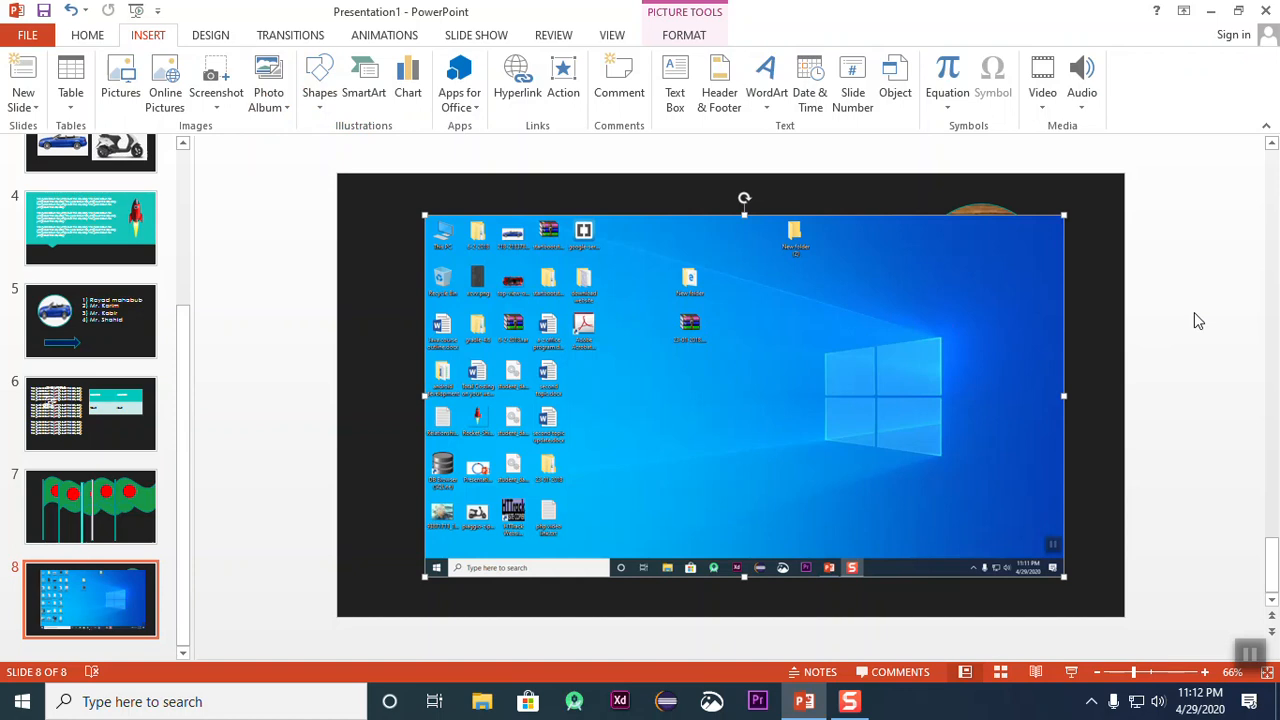
Step: Move the desktop screenshot slightly down and to the left on slide 8
left_click_drag(631, 297, 609, 316)
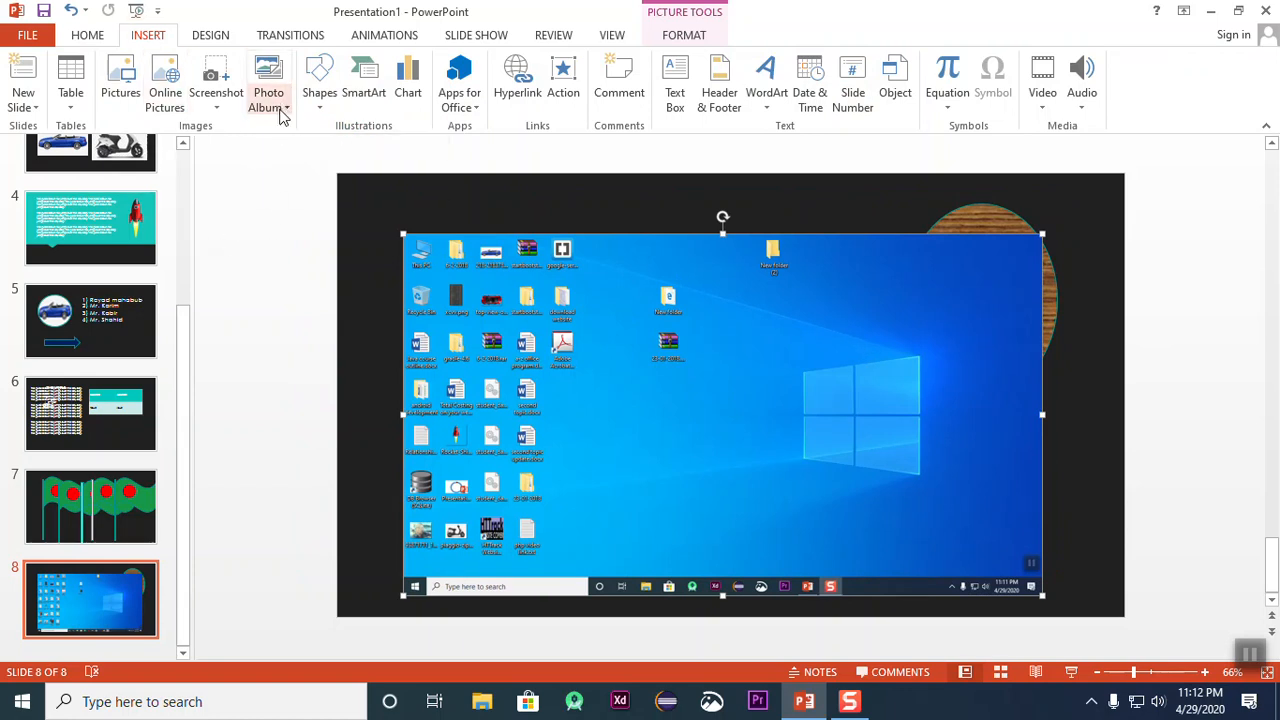
Step: Minimize the presentation and open Google Chrome
left_click(1210, 12)
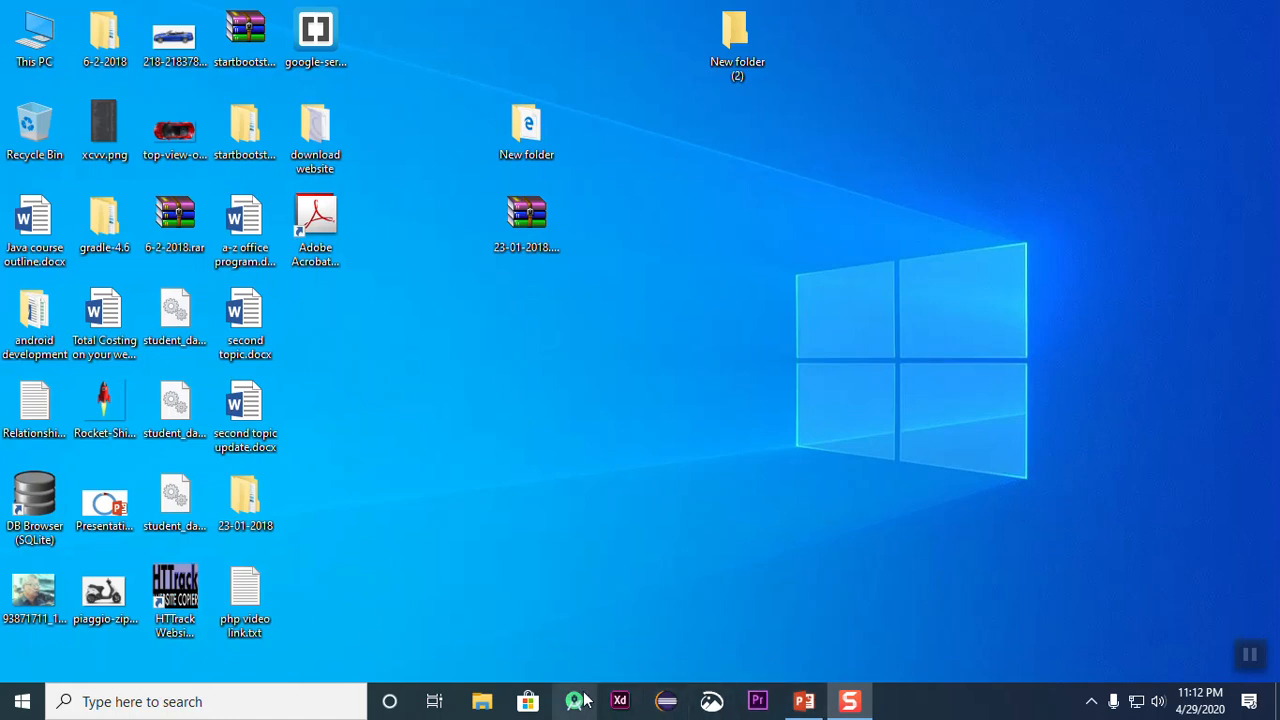
left_click(196, 696)
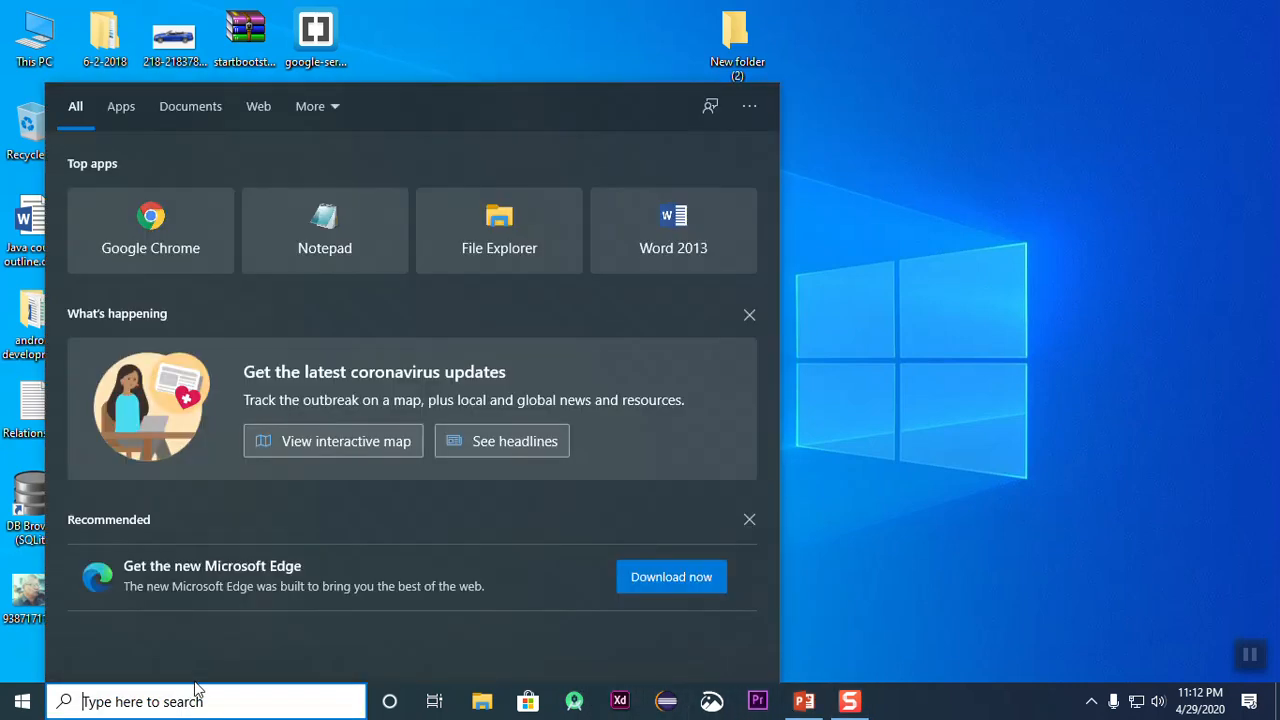
left_click(163, 237)
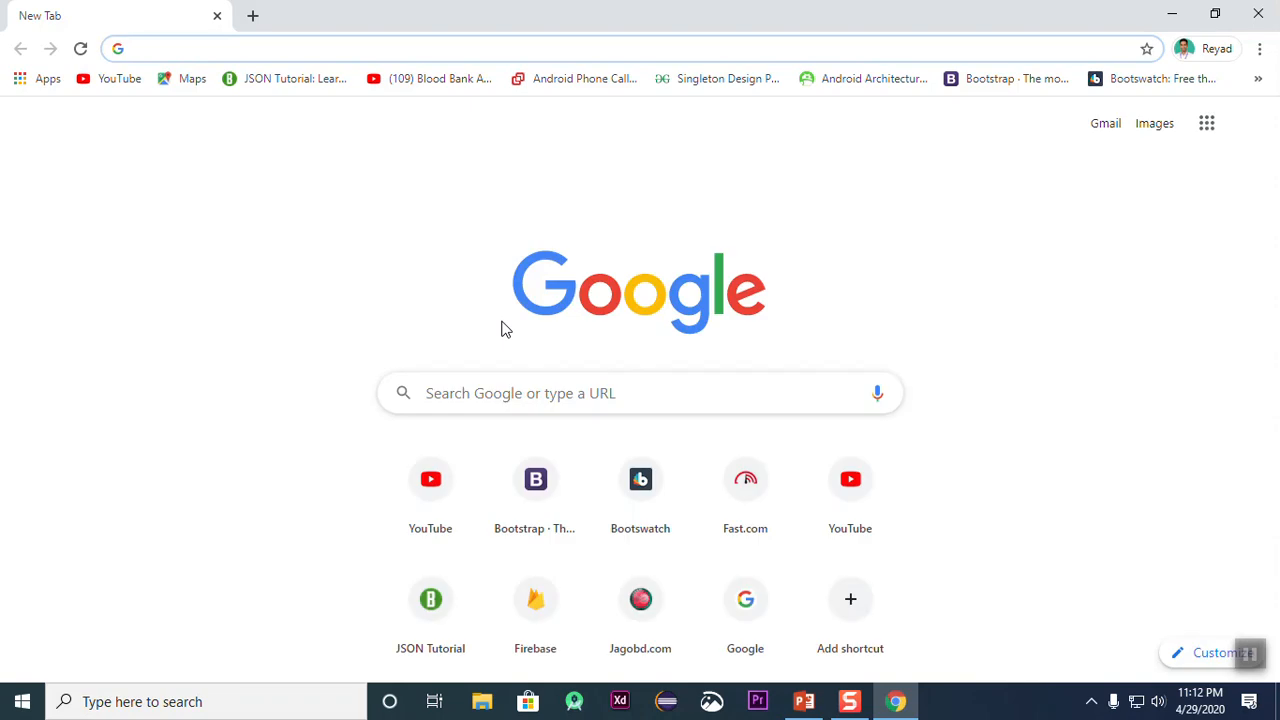
Step: Search Google for "pixabay" and open the Pixabay home page
type("pix")
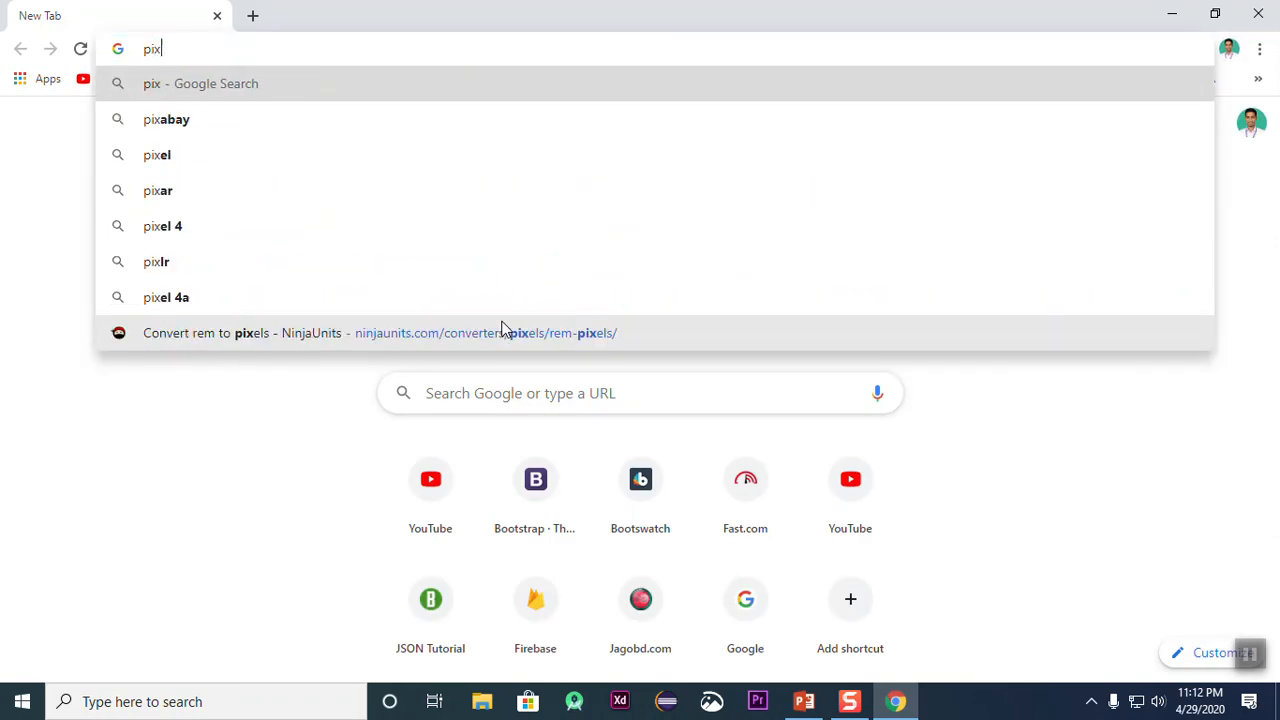
type("aba")
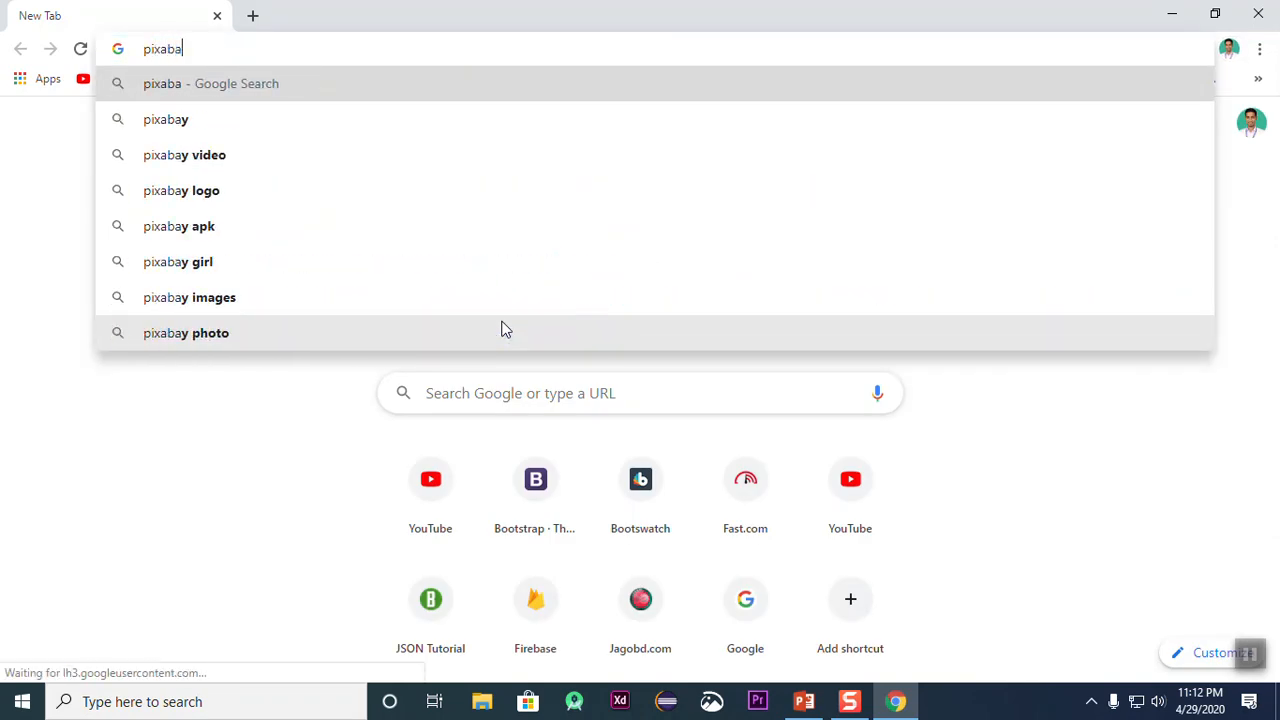
type("y")
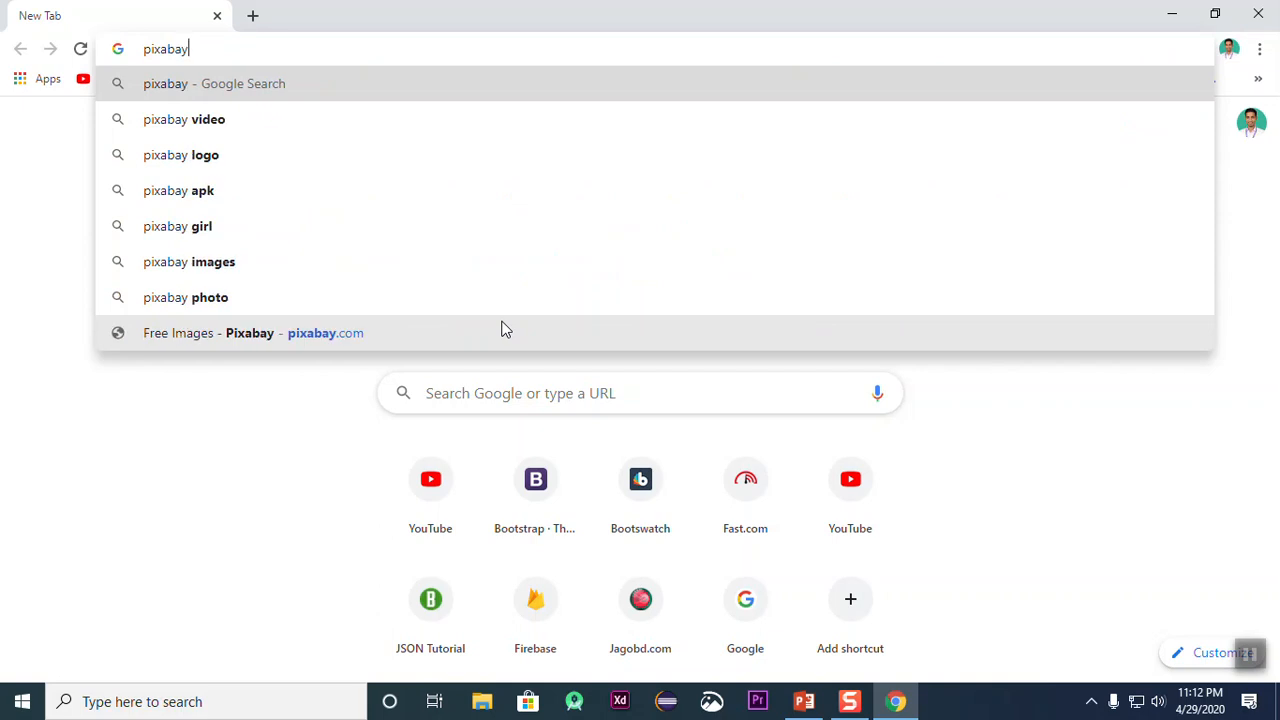
key("Return")
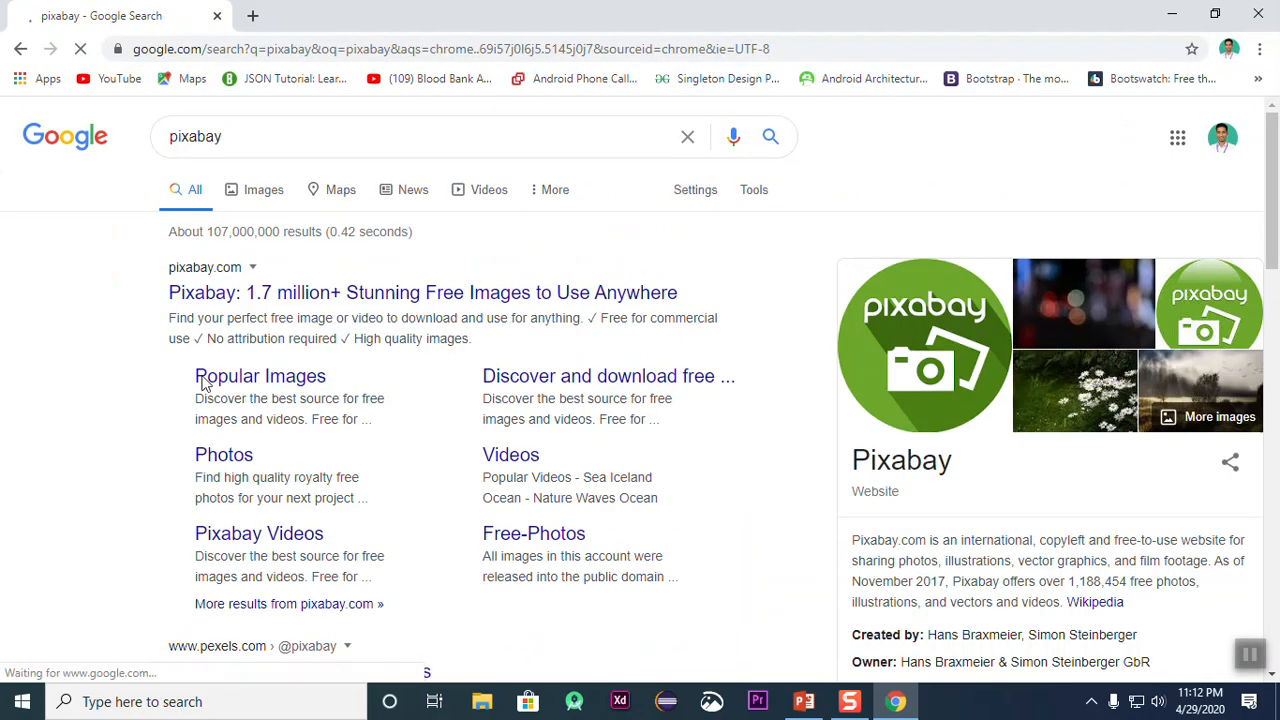
left_click(309, 300)
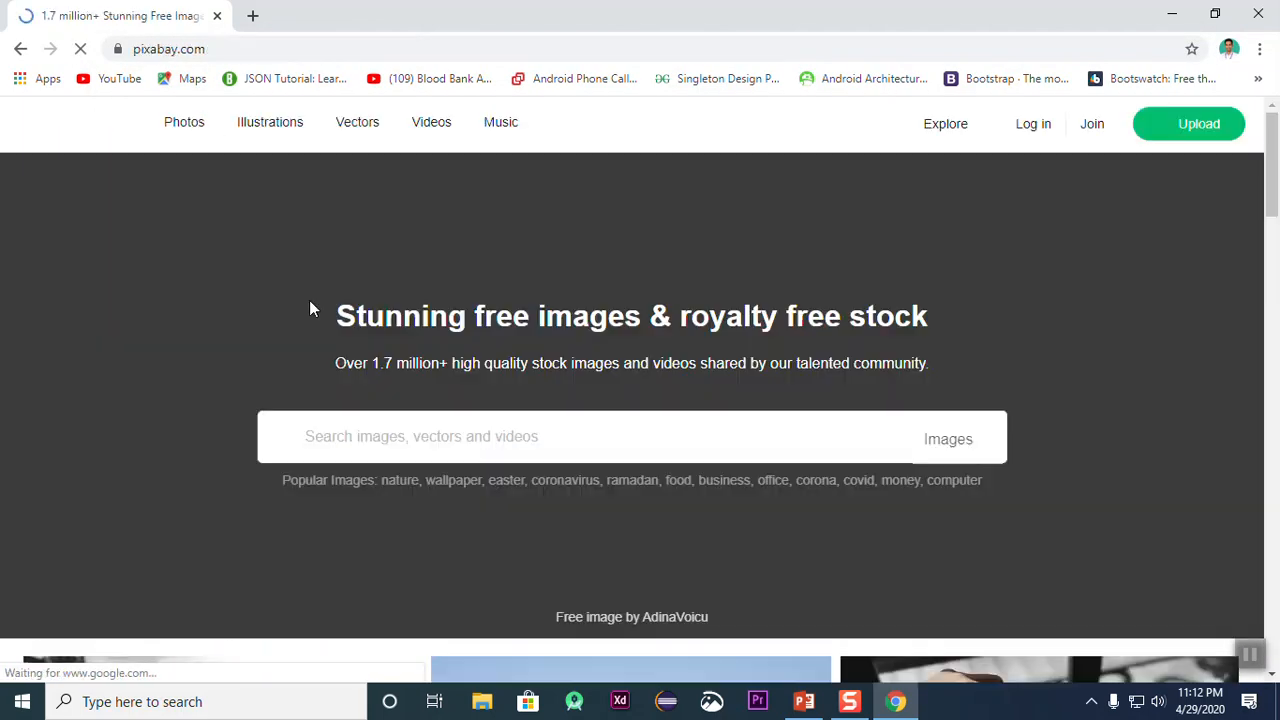
Step: Open the page of the sheep and lambs photo from the Pixabay home page gallery
scroll(749, 294, "down", 9)
scroll(735, 293, "up", 4)
scroll(730, 292, "down", 1)
scroll(727, 290, "up", 6)
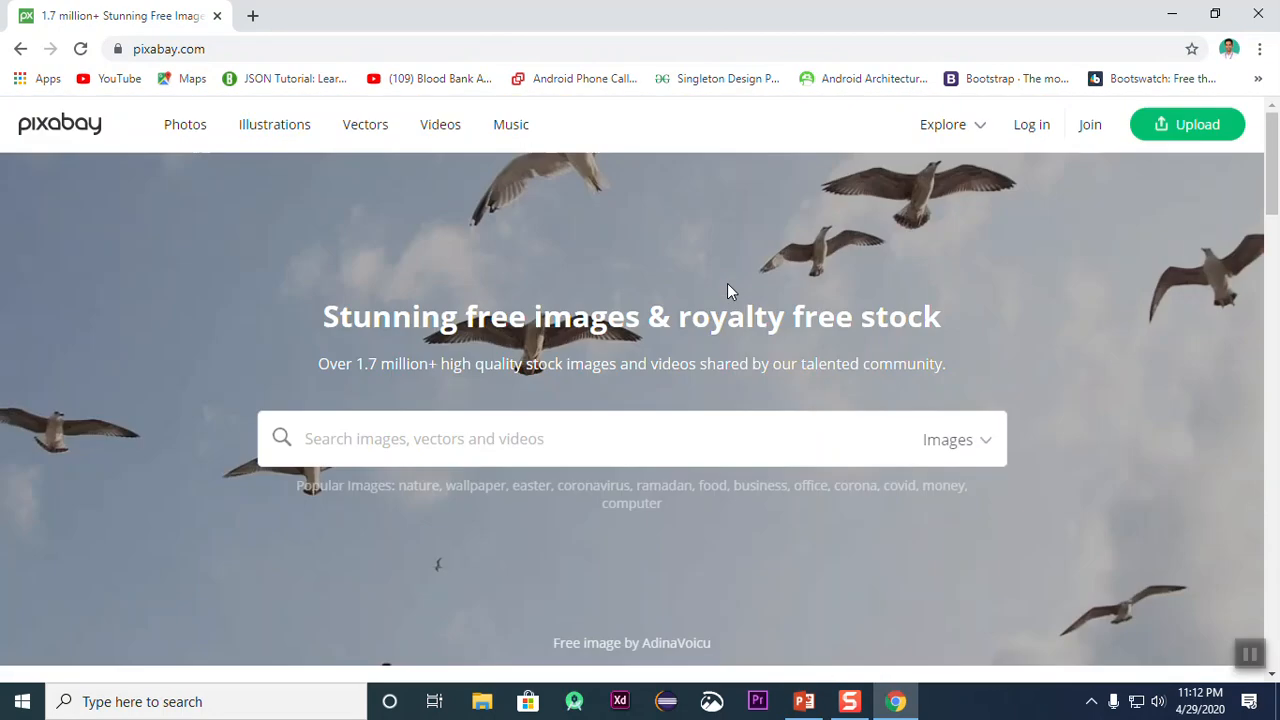
scroll(351, 170, "down", 5)
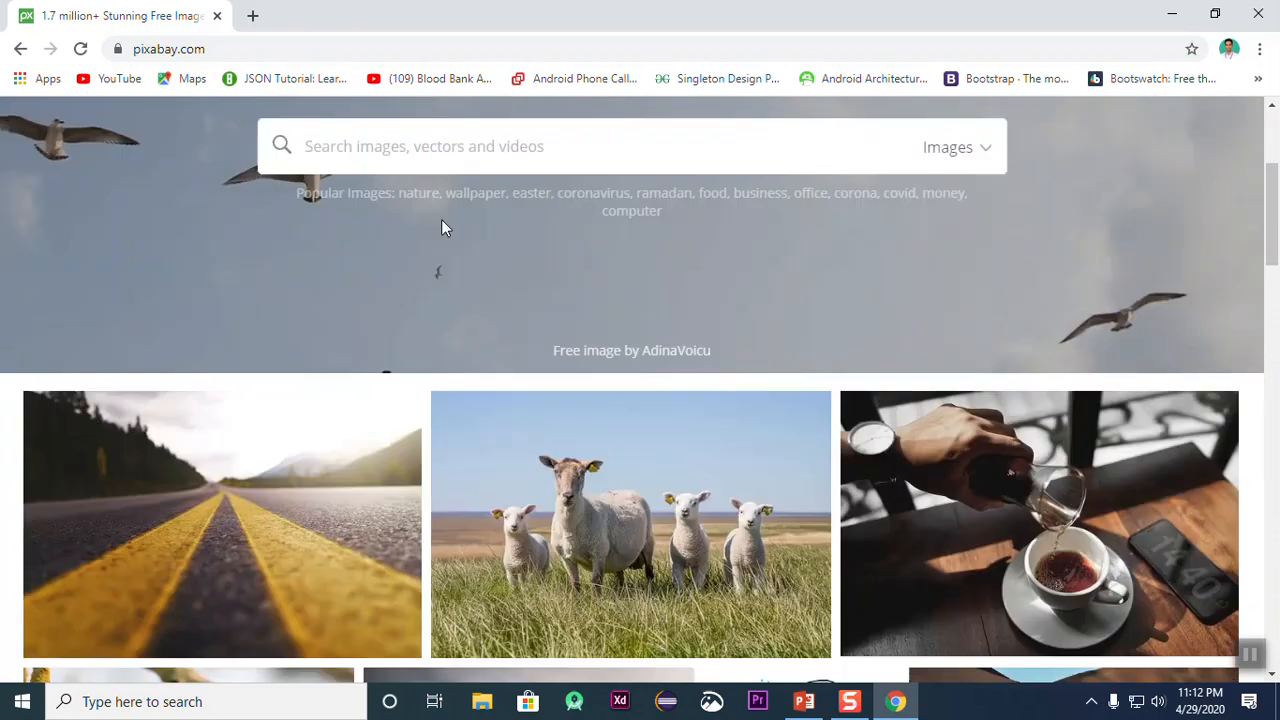
right_click(546, 210)
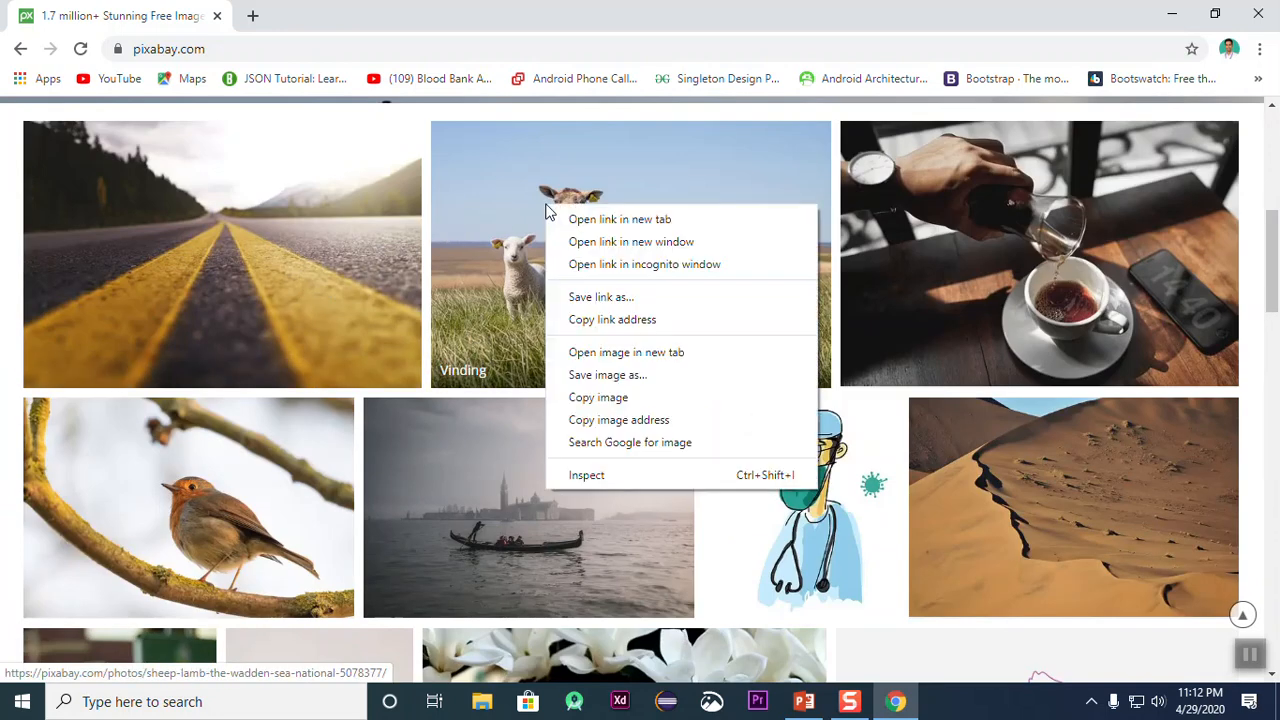
left_click(504, 222)
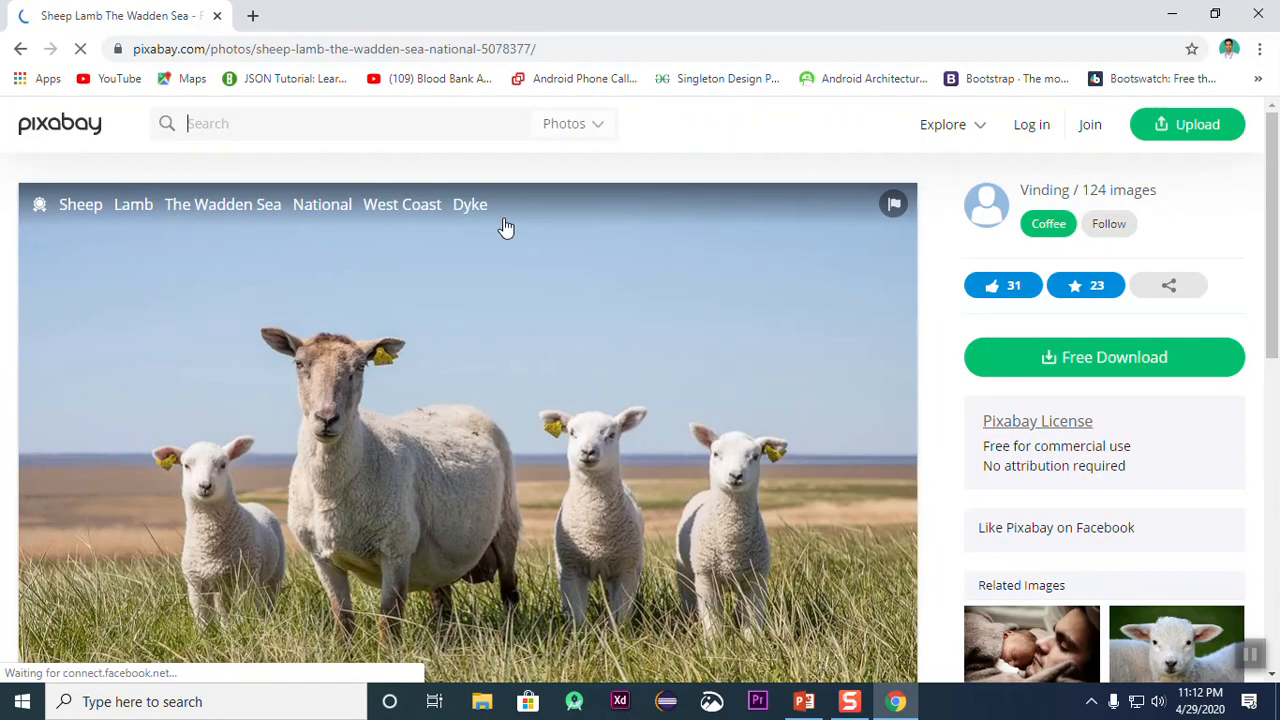
Step: Download the sheep photo as a 1920×1280 JPG, completing the captcha check and dismissing the author thank-you overlay
left_click(1091, 362)
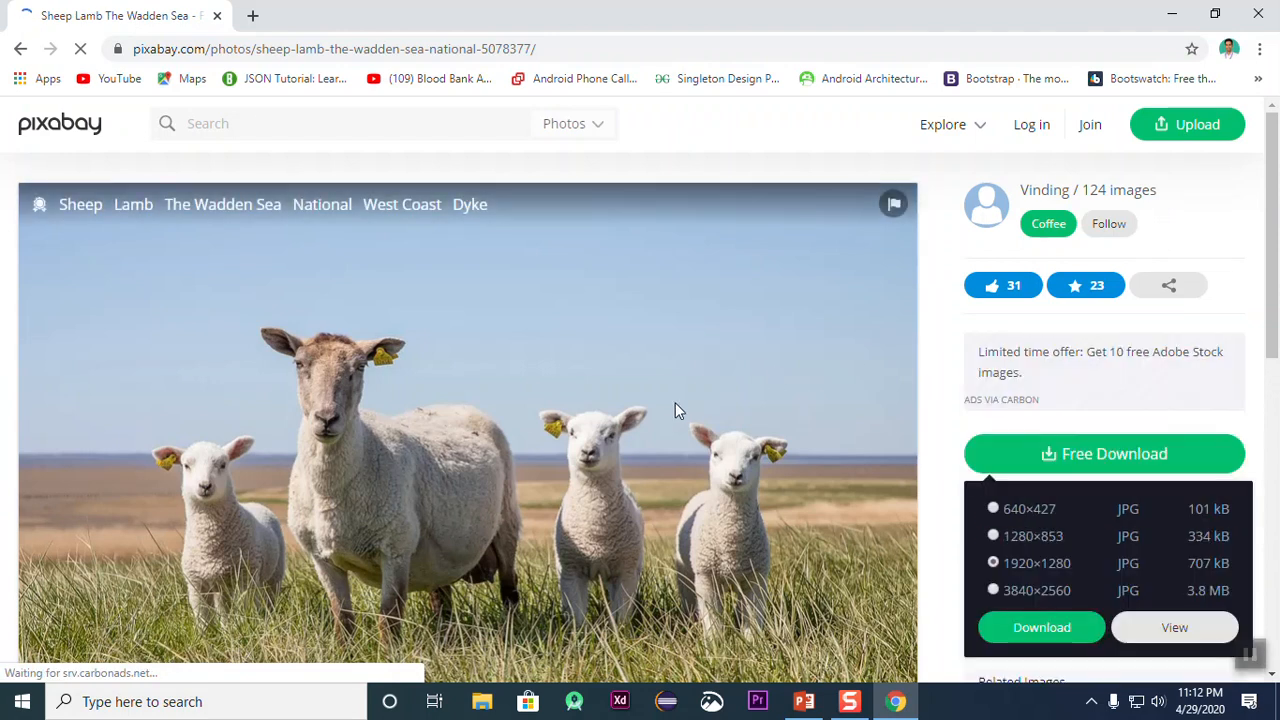
scroll(676, 409, "down", 3)
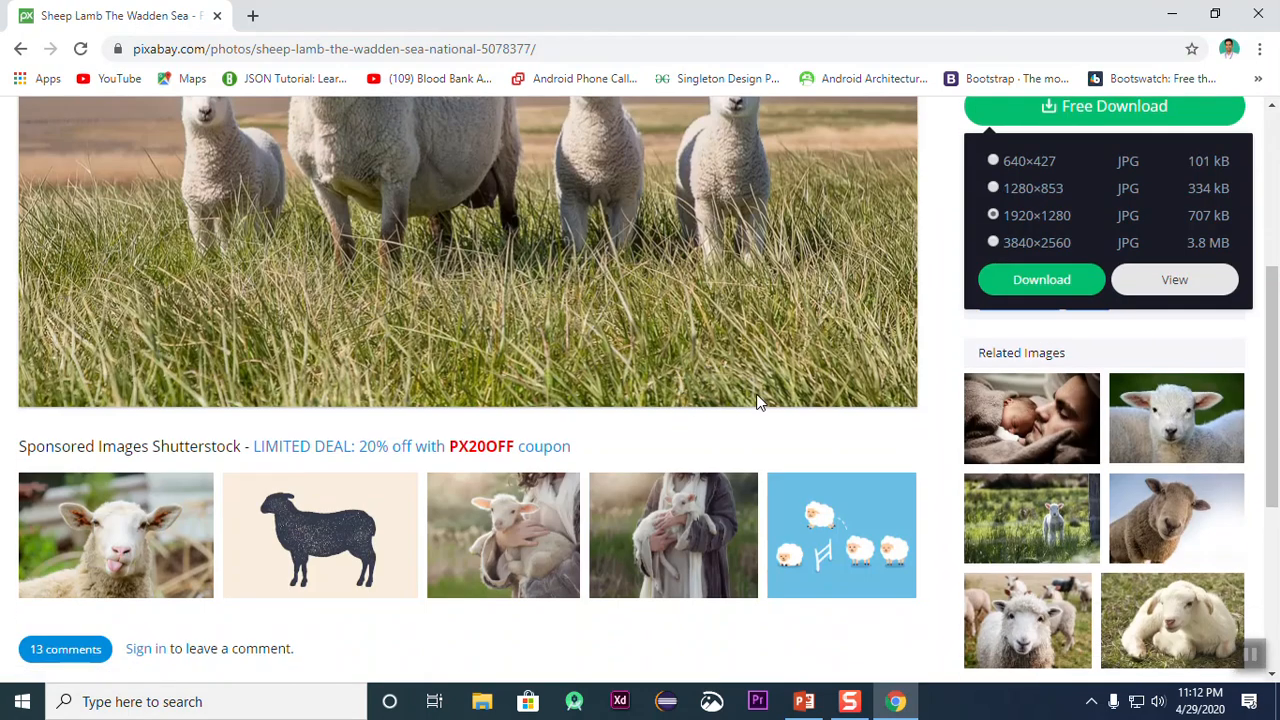
scroll(757, 400, "up", 3)
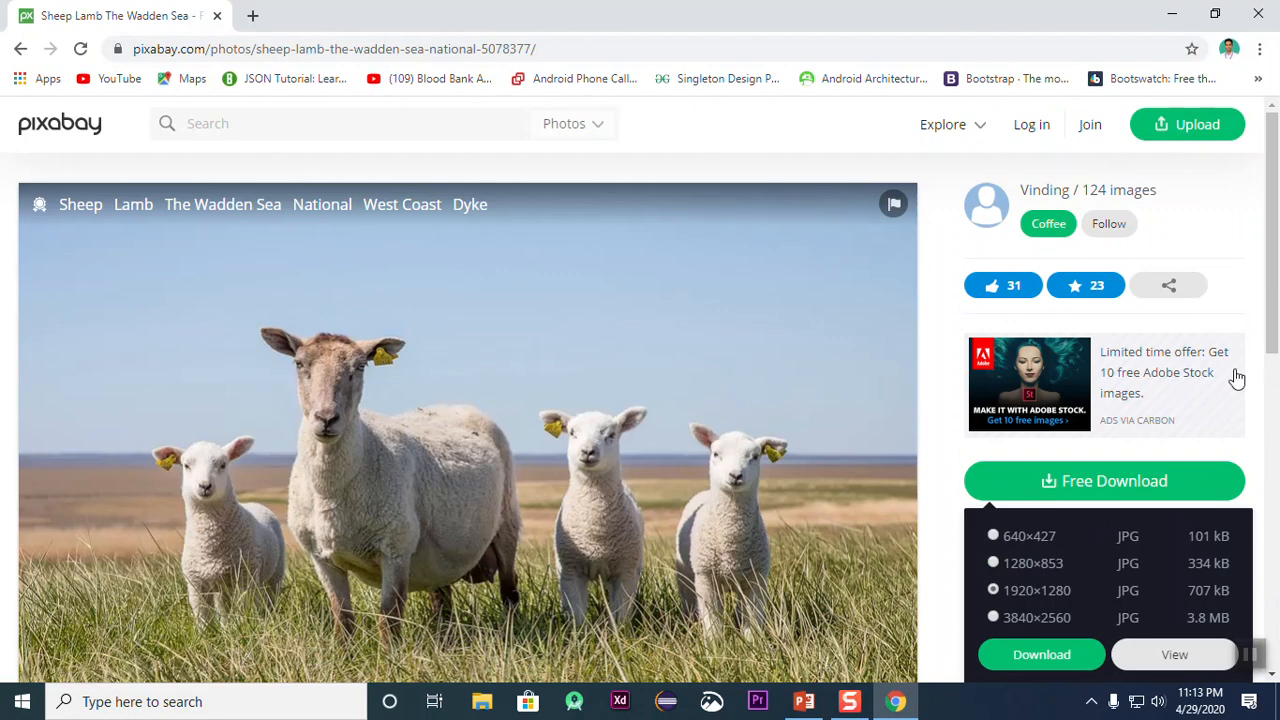
left_click(1022, 655)
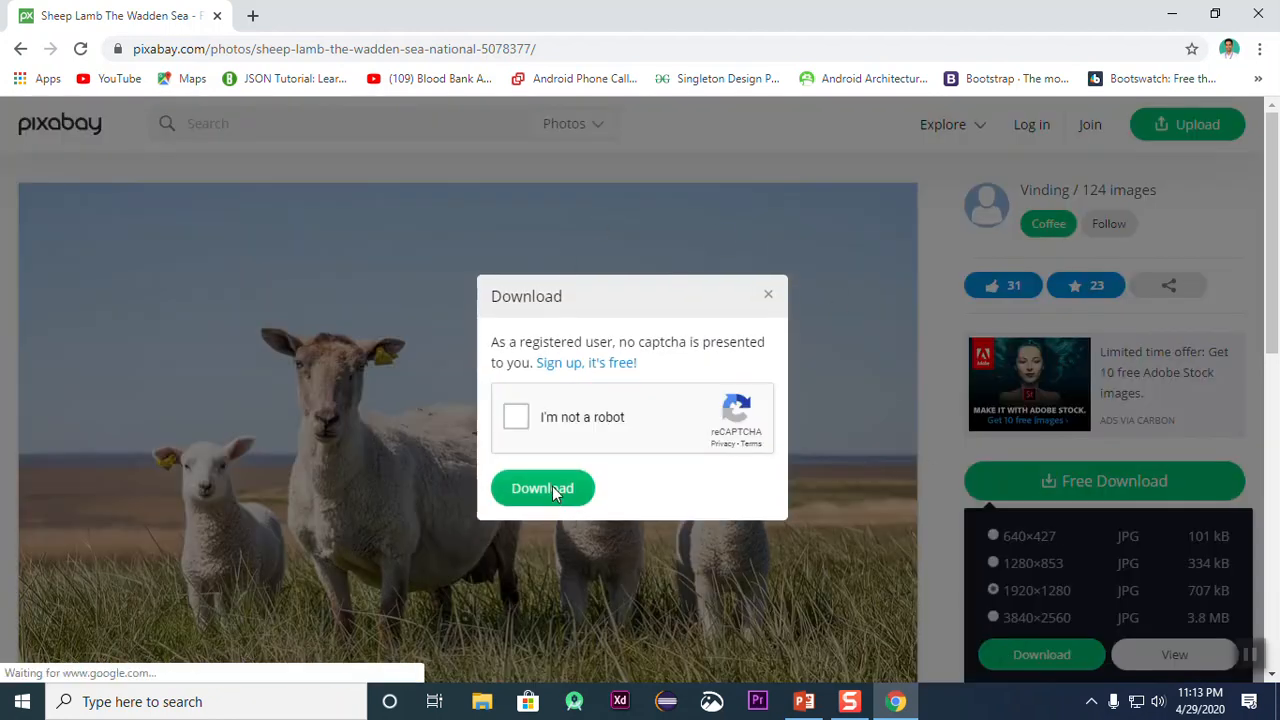
left_click(557, 491)
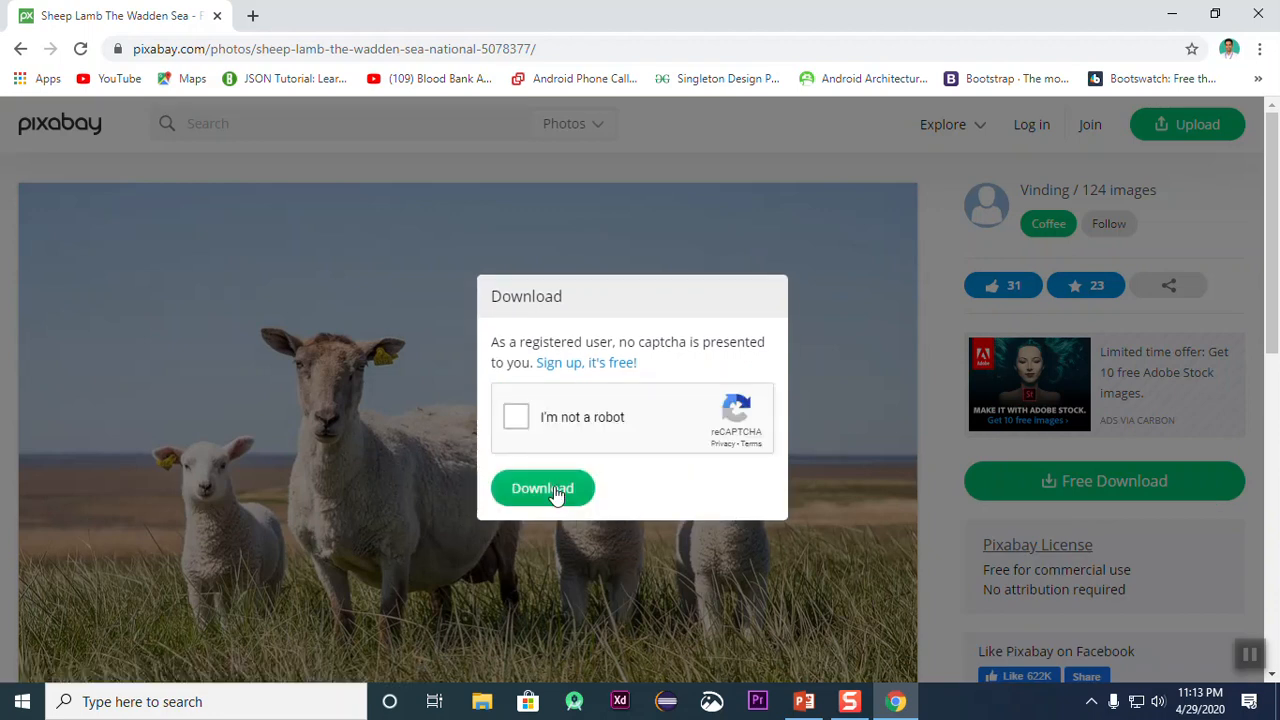
left_click(512, 418)
left_click(563, 490)
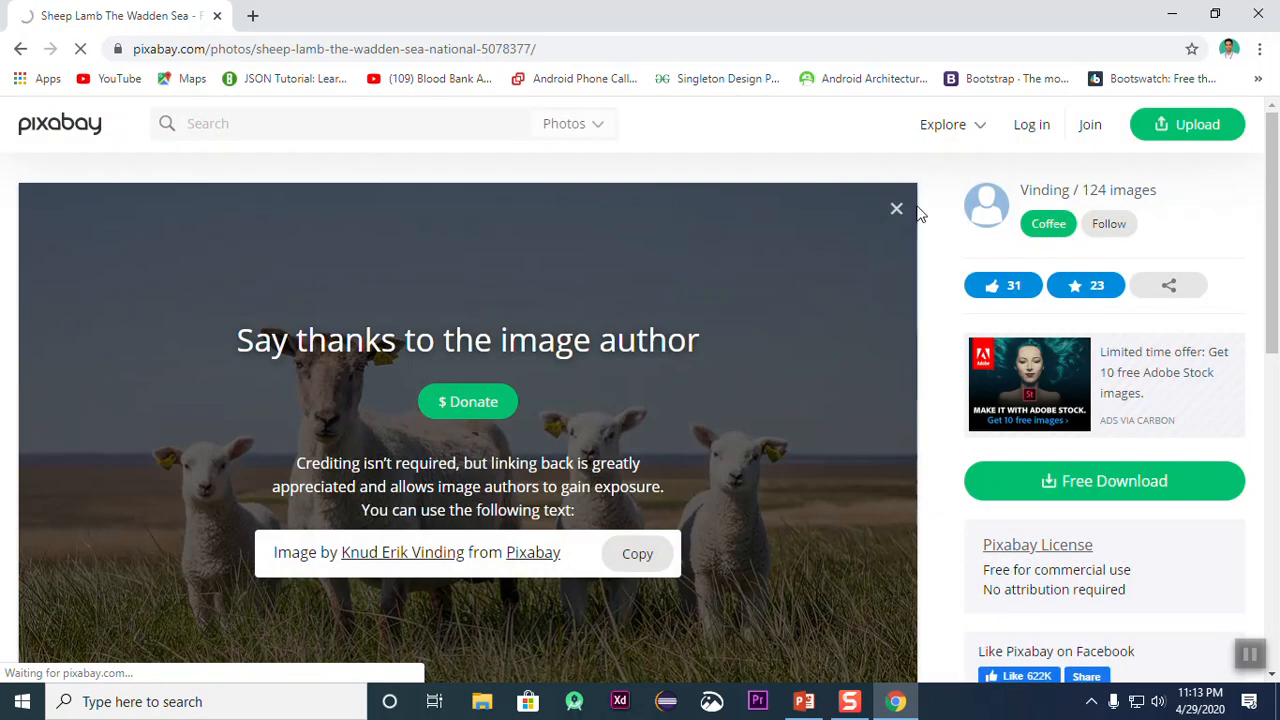
left_click(896, 209)
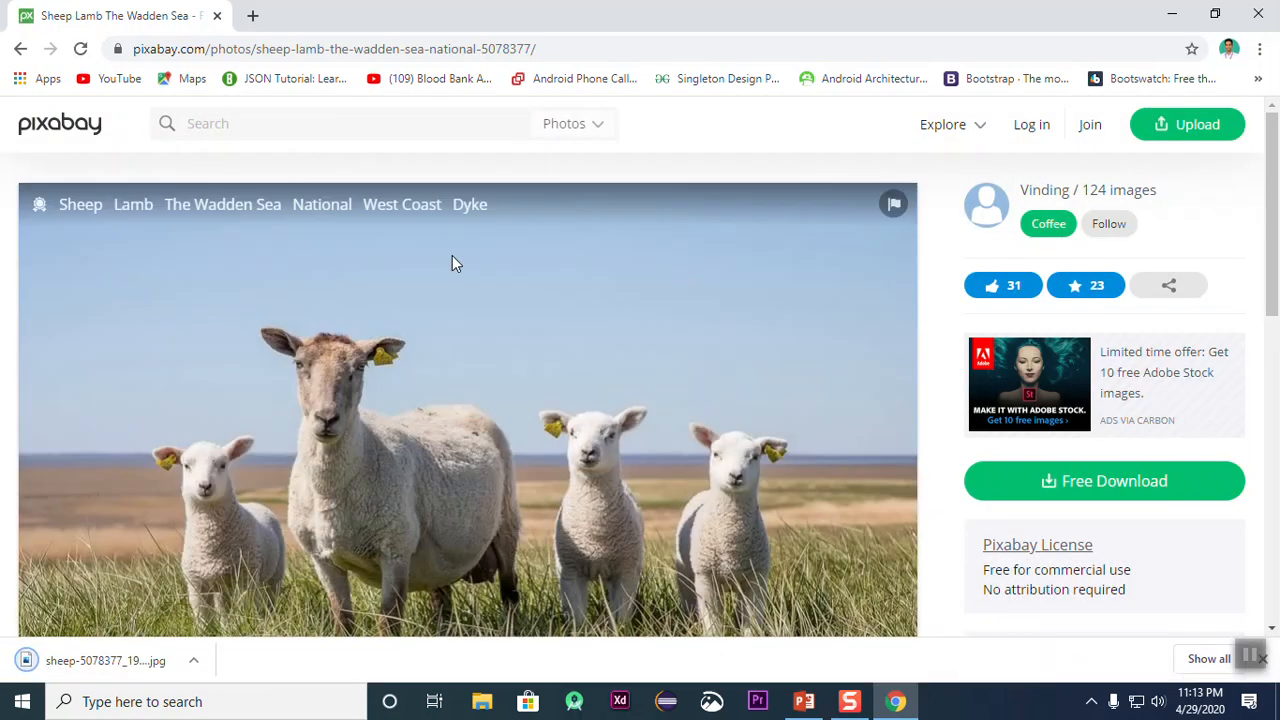
Step: Return to the Pixabay home gallery and open the page of the speckled mug photo
left_click(20, 49)
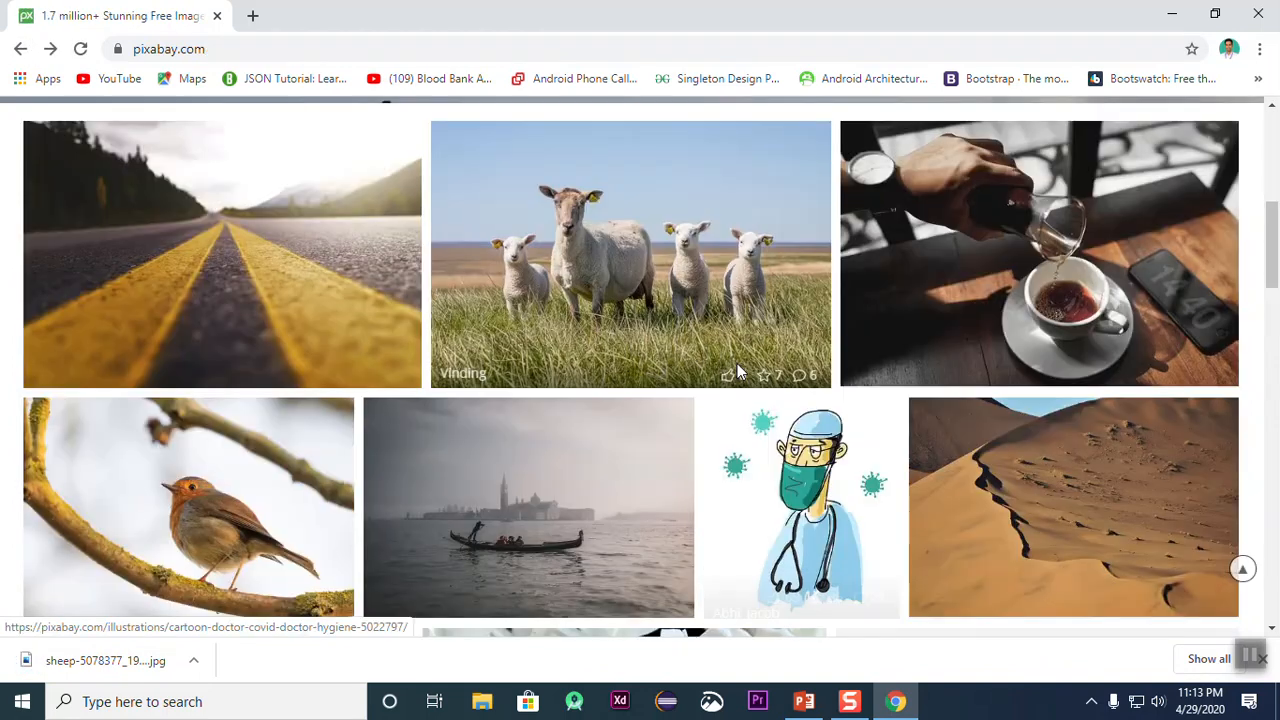
scroll(737, 363, "down", 10)
scroll(917, 409, "up", 3)
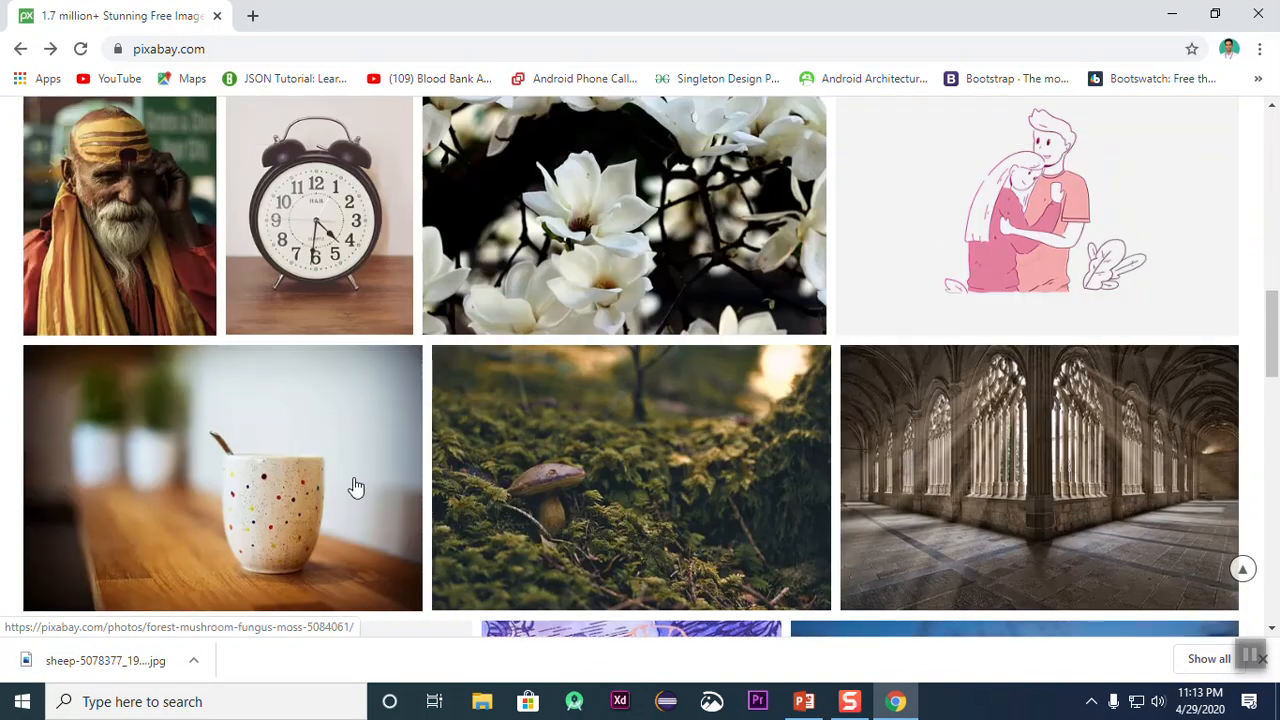
left_click(535, 497)
Step: Download the mug photo as a 1920×1281 JPG, completing the captcha check and dismissing the author thank-you overlay
scroll(585, 473, "down", 3)
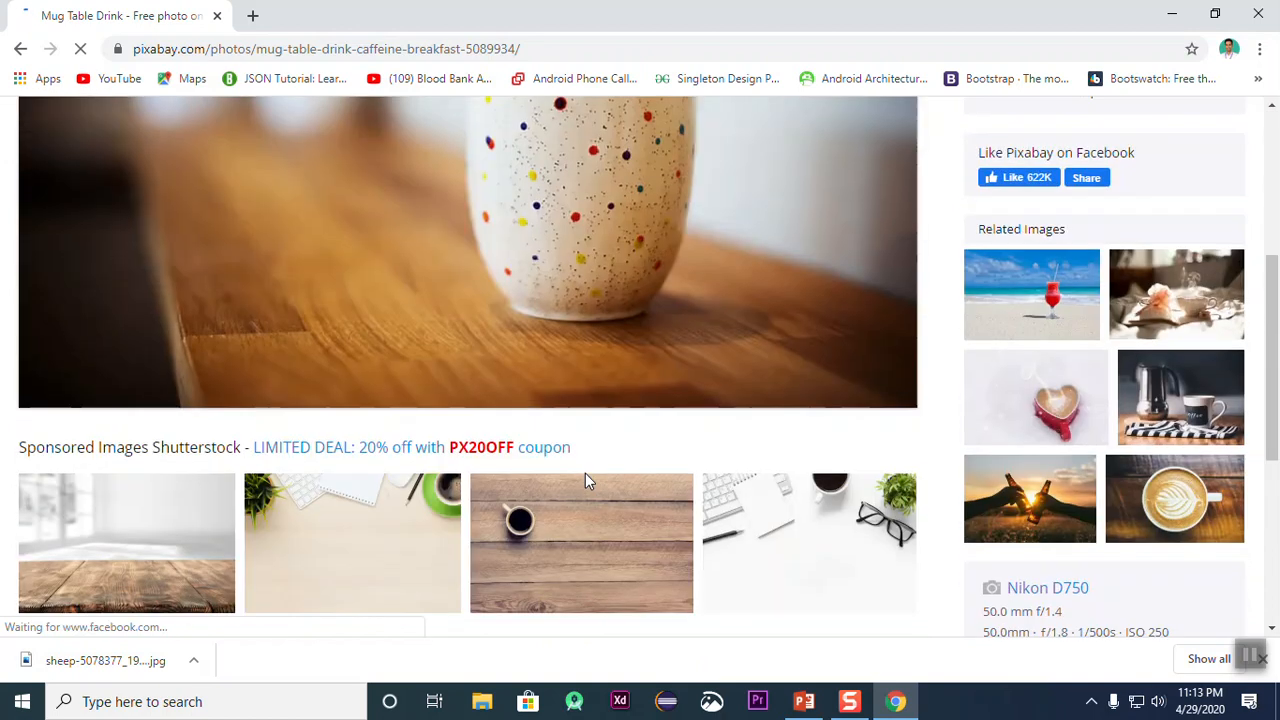
scroll(585, 473, "up", 2)
left_click(1087, 408)
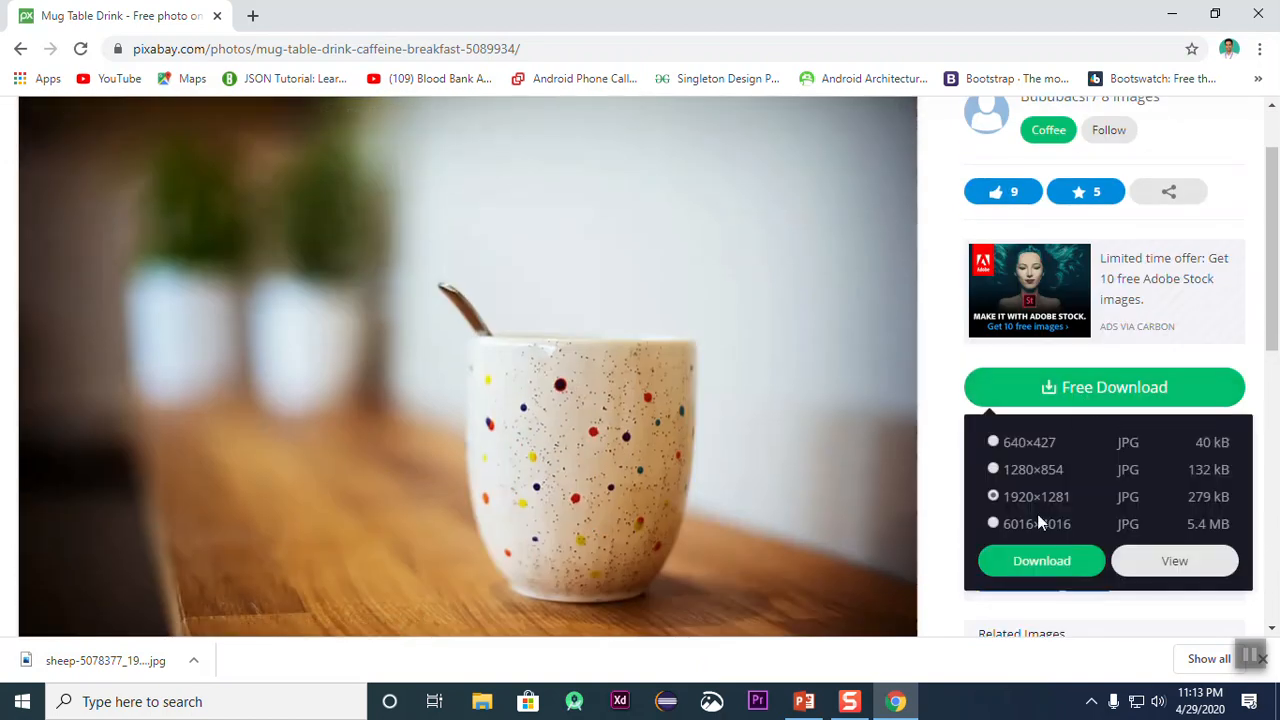
left_click(1040, 558)
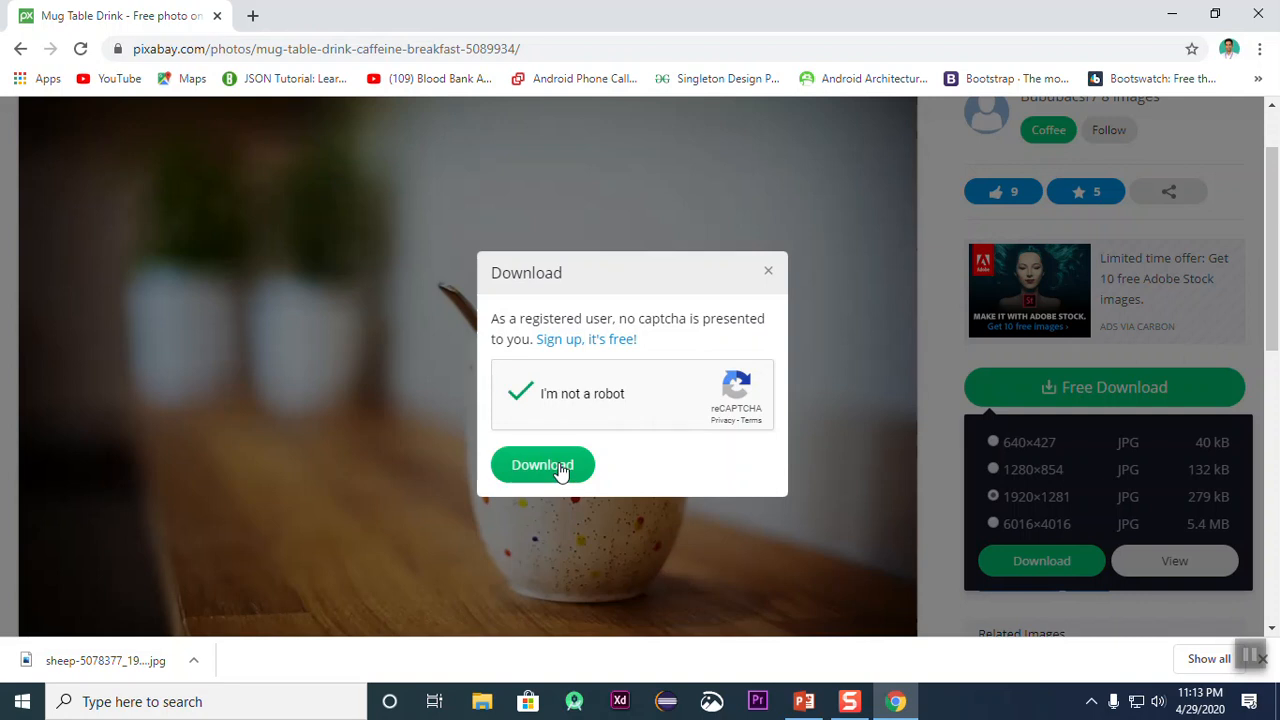
left_click(542, 465)
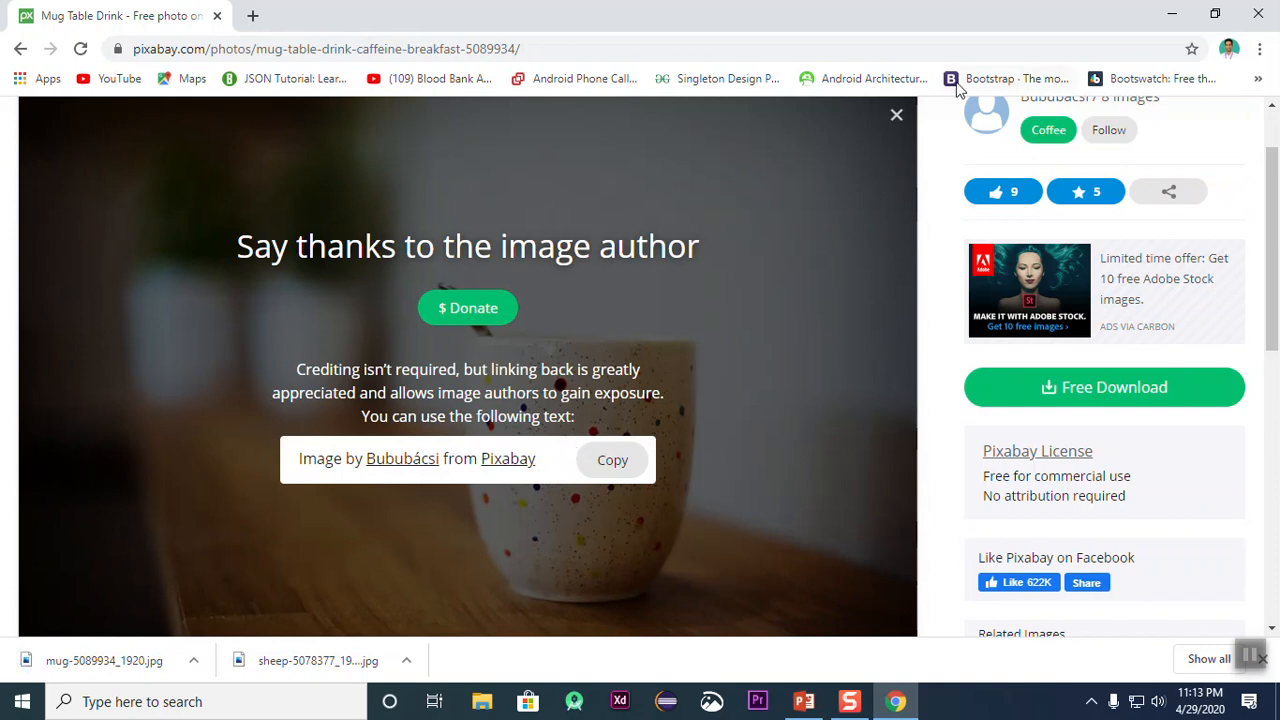
left_click(897, 120)
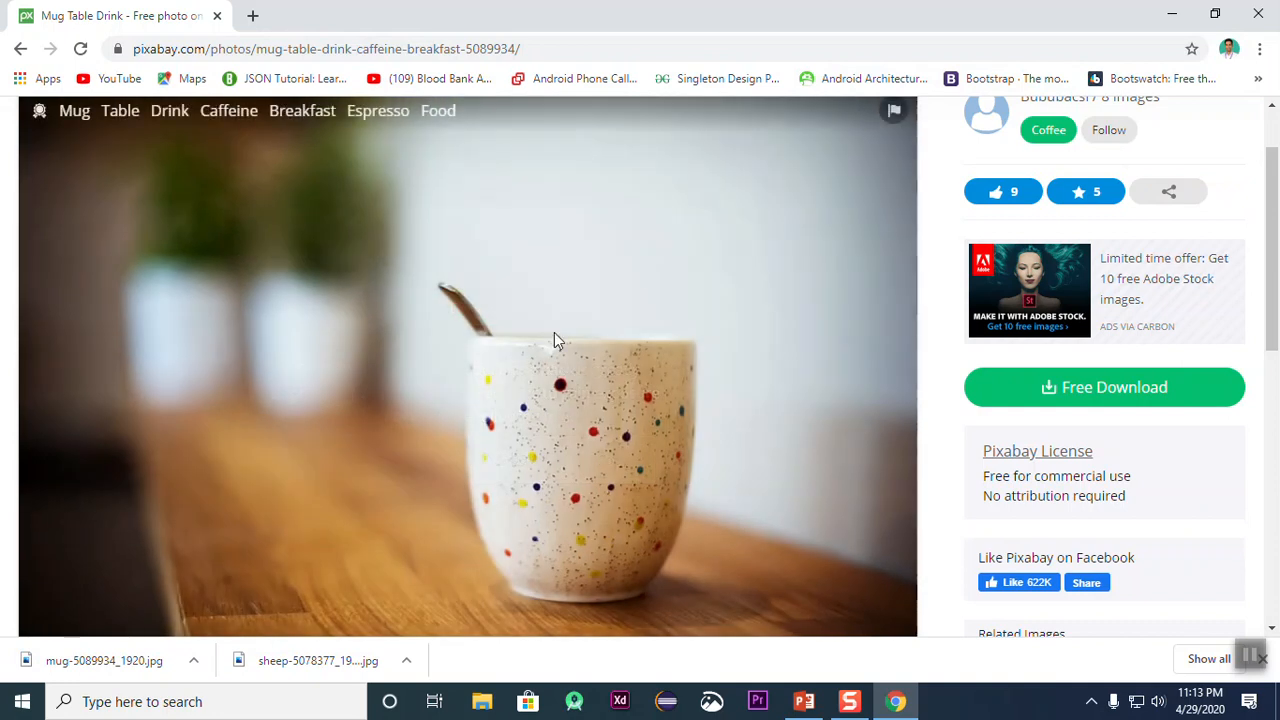
Step: Return to the Pixabay home gallery and open the page of the Cambodia lotus flowers photo
scroll(554, 340, "down", 5)
scroll(554, 345, "up", 4)
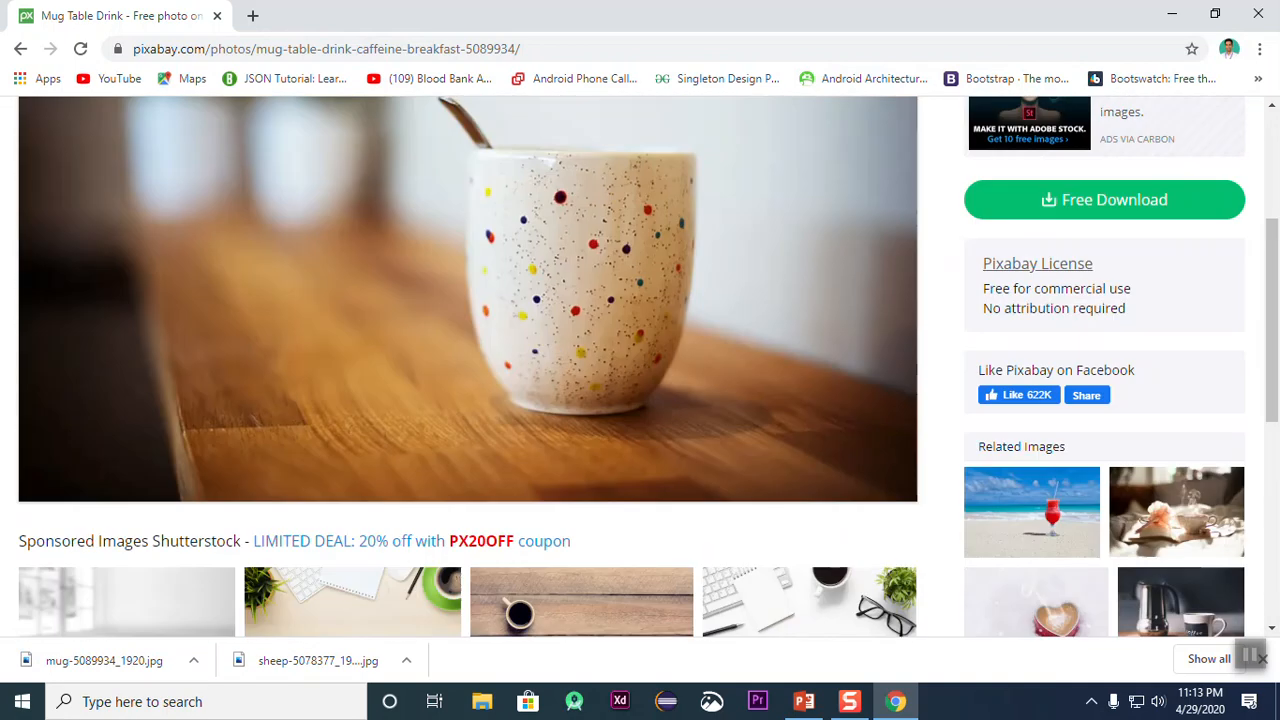
left_click(20, 48)
scroll(880, 437, "down", 8)
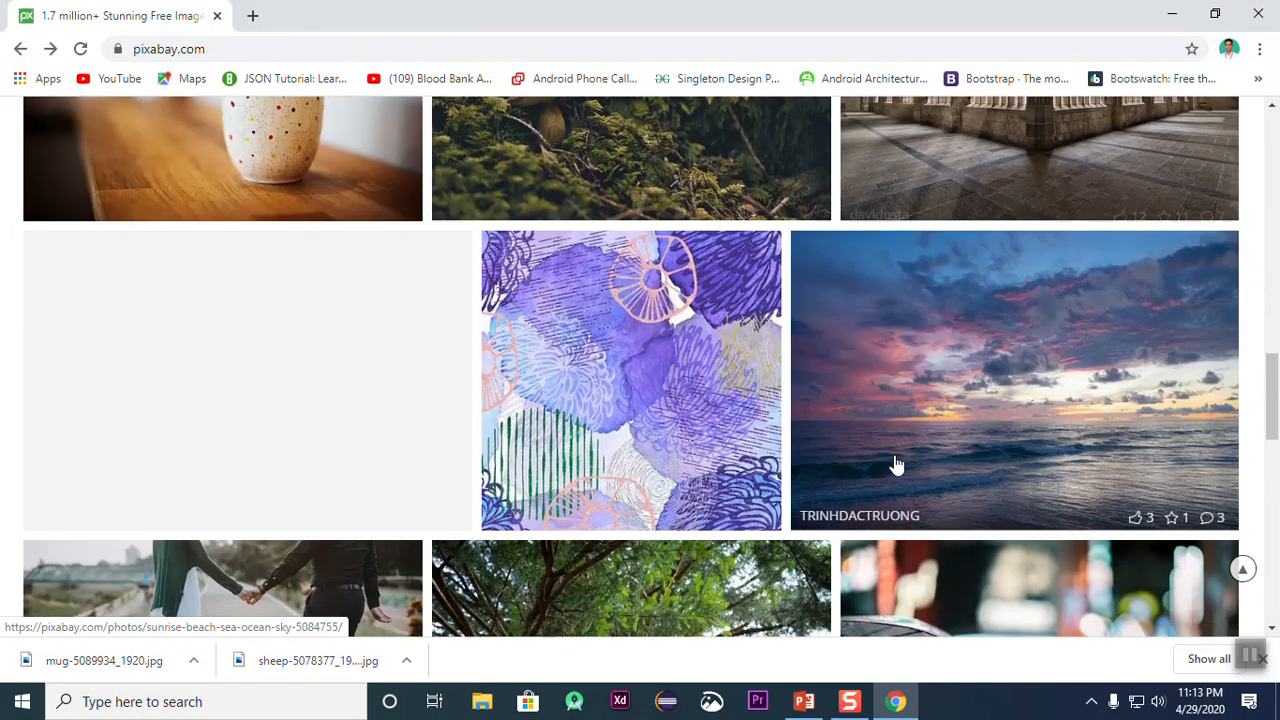
scroll(898, 464, "down", 2)
scroll(1078, 296, "up", 1)
left_click(1080, 342)
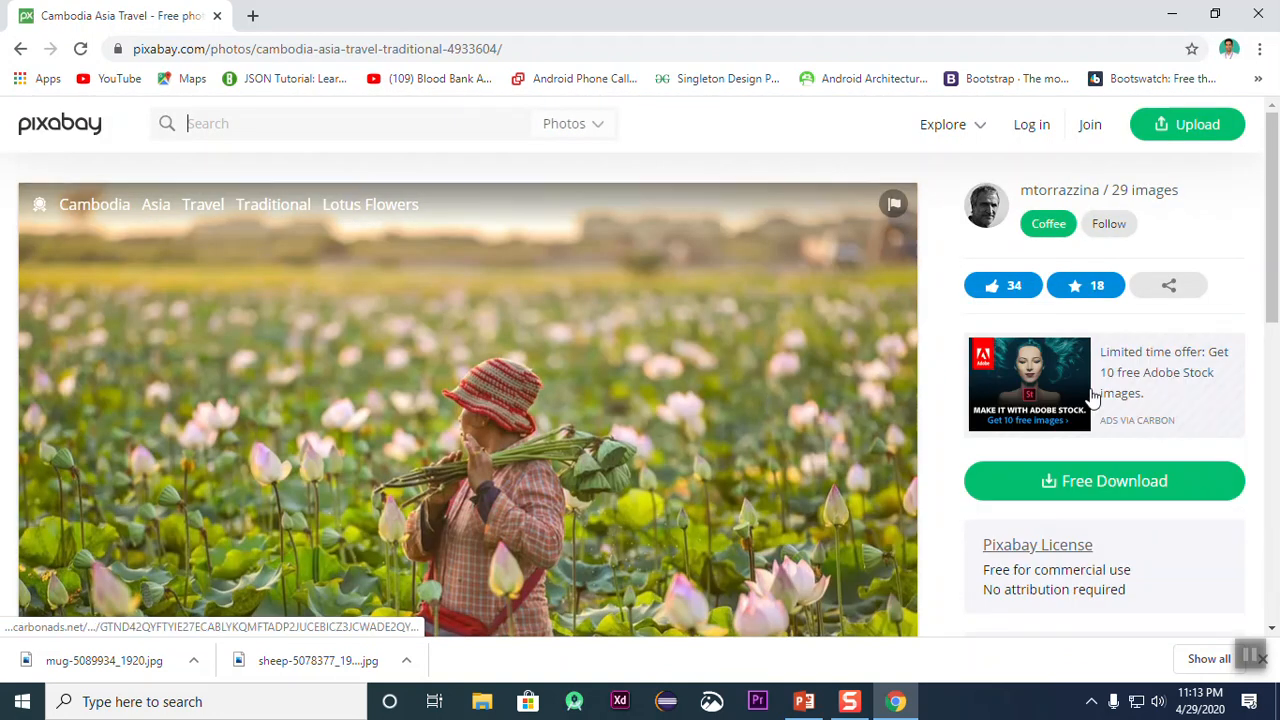
Step: Download the Cambodia lotus flowers photo as a 1920×1281 JPG, completing the captcha check
left_click(1080, 480)
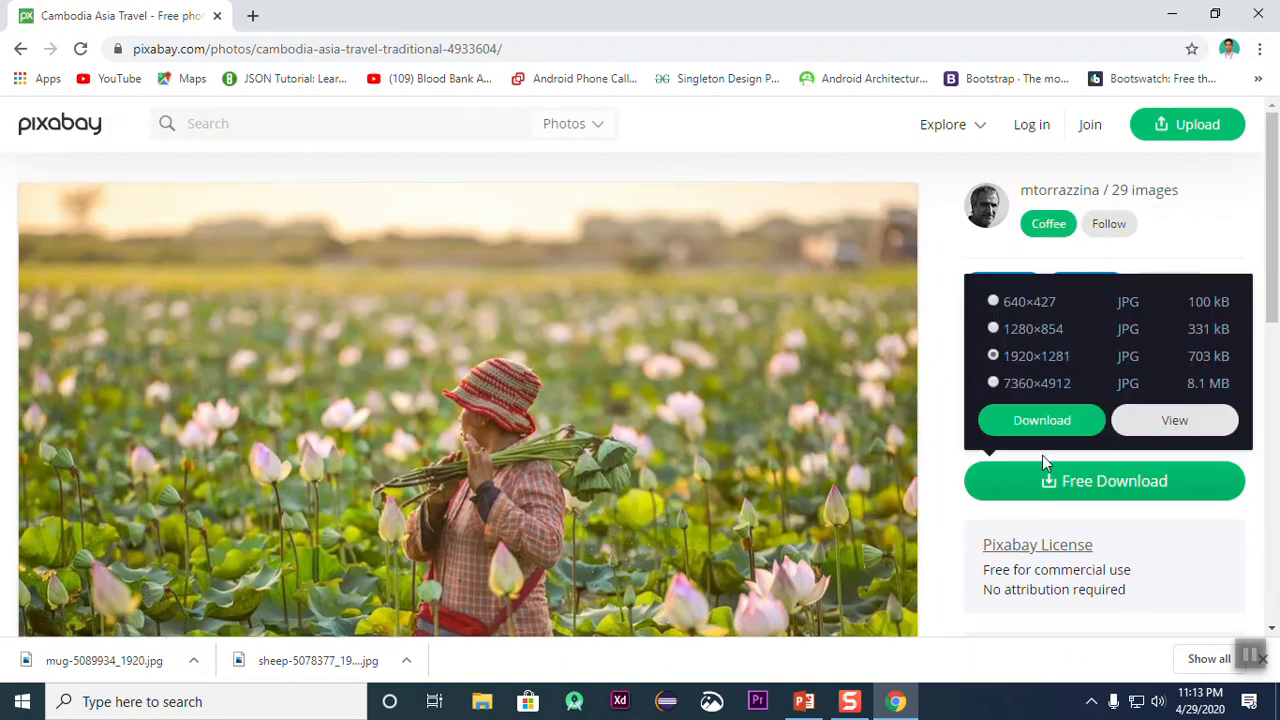
left_click(1090, 483)
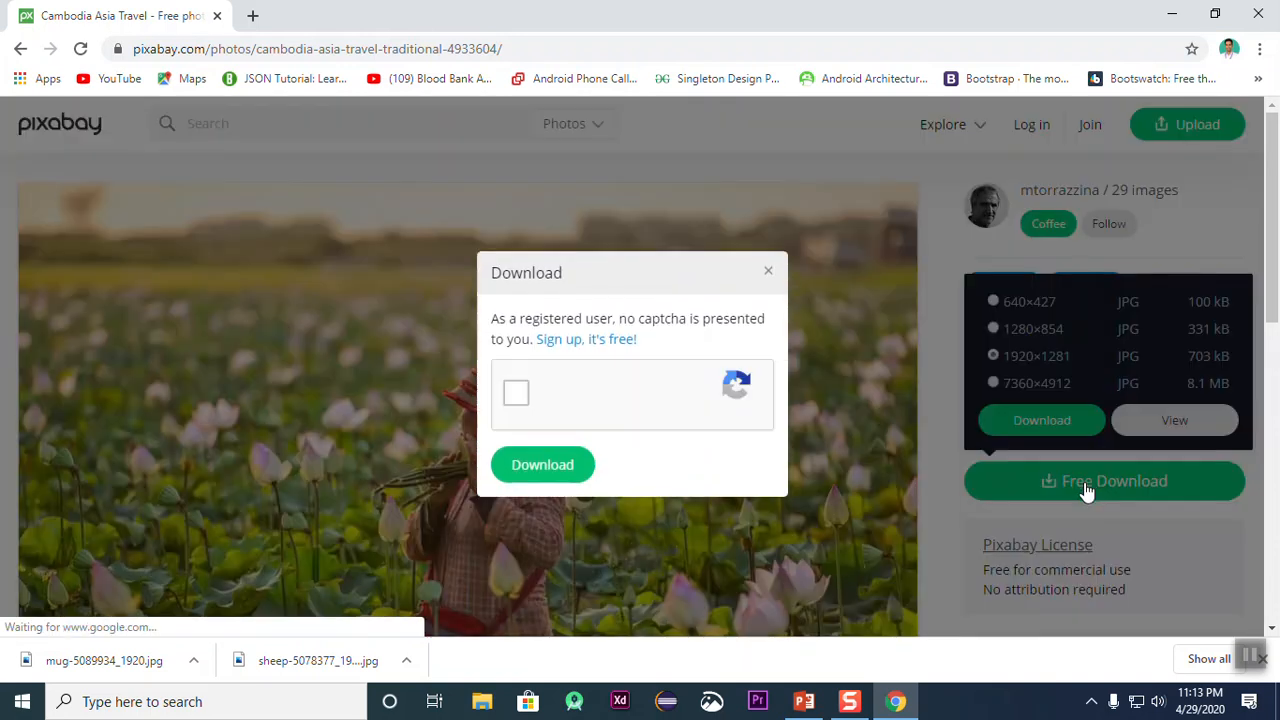
left_click(518, 470)
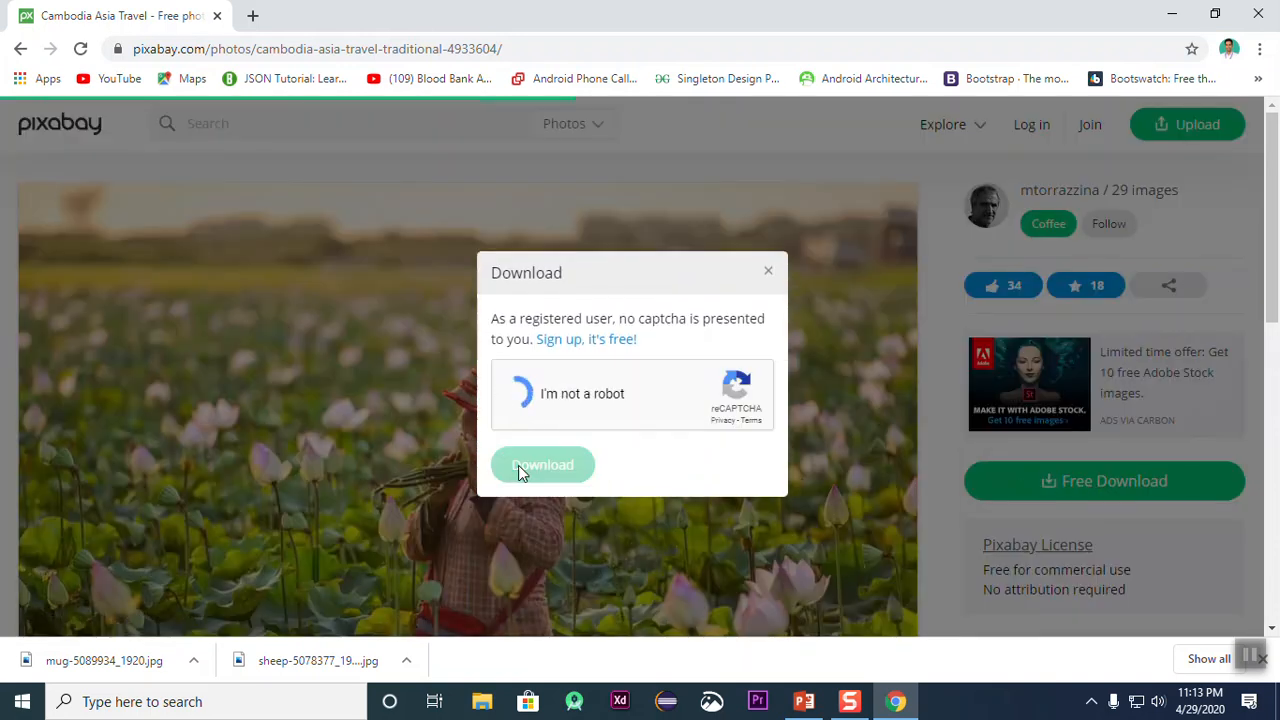
left_click(529, 396)
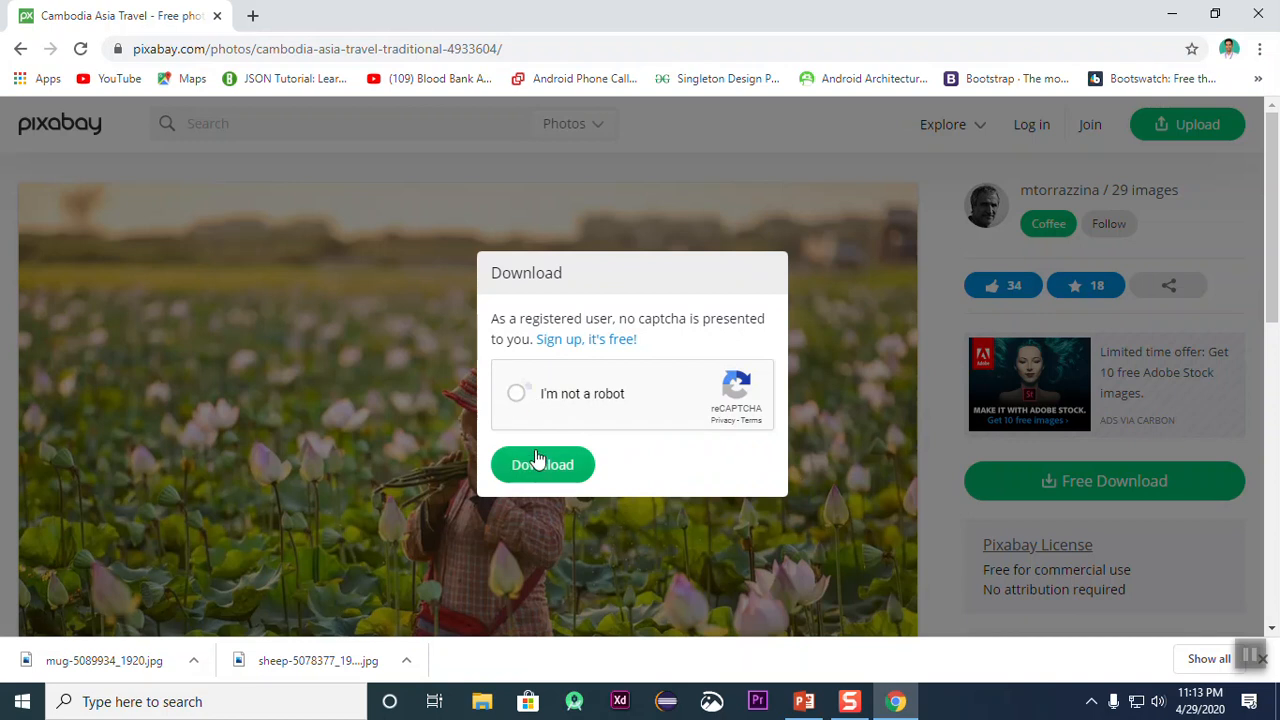
left_click(538, 465)
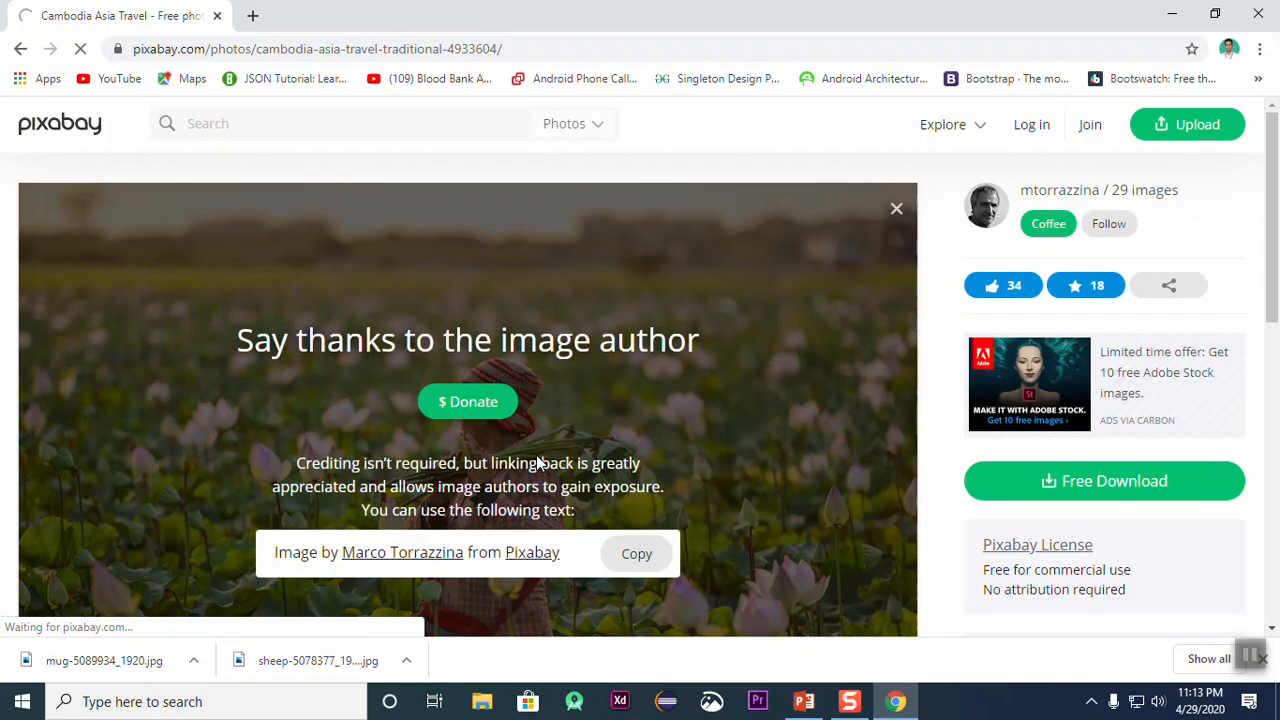
Step: Switch to File Explorer and copy the downloaded cambodia, mug and sheep JPG files from the Downloads folder
left_click(1172, 14)
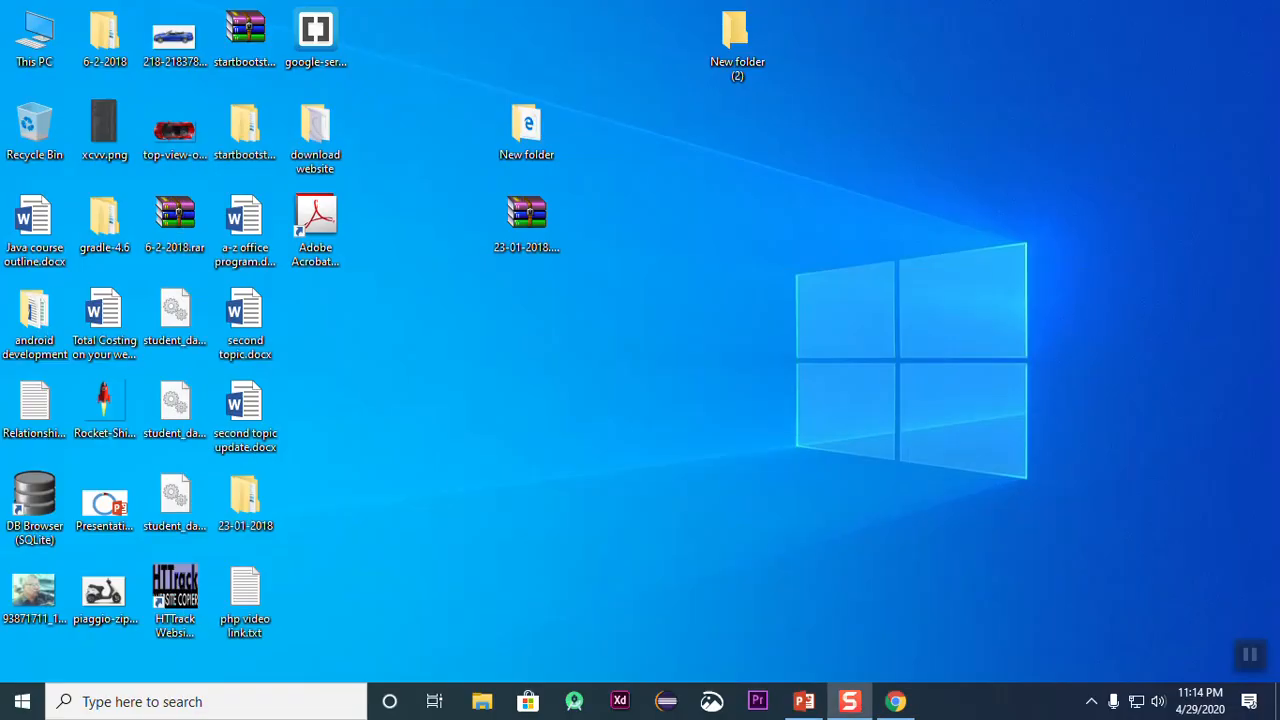
double_click(34, 40)
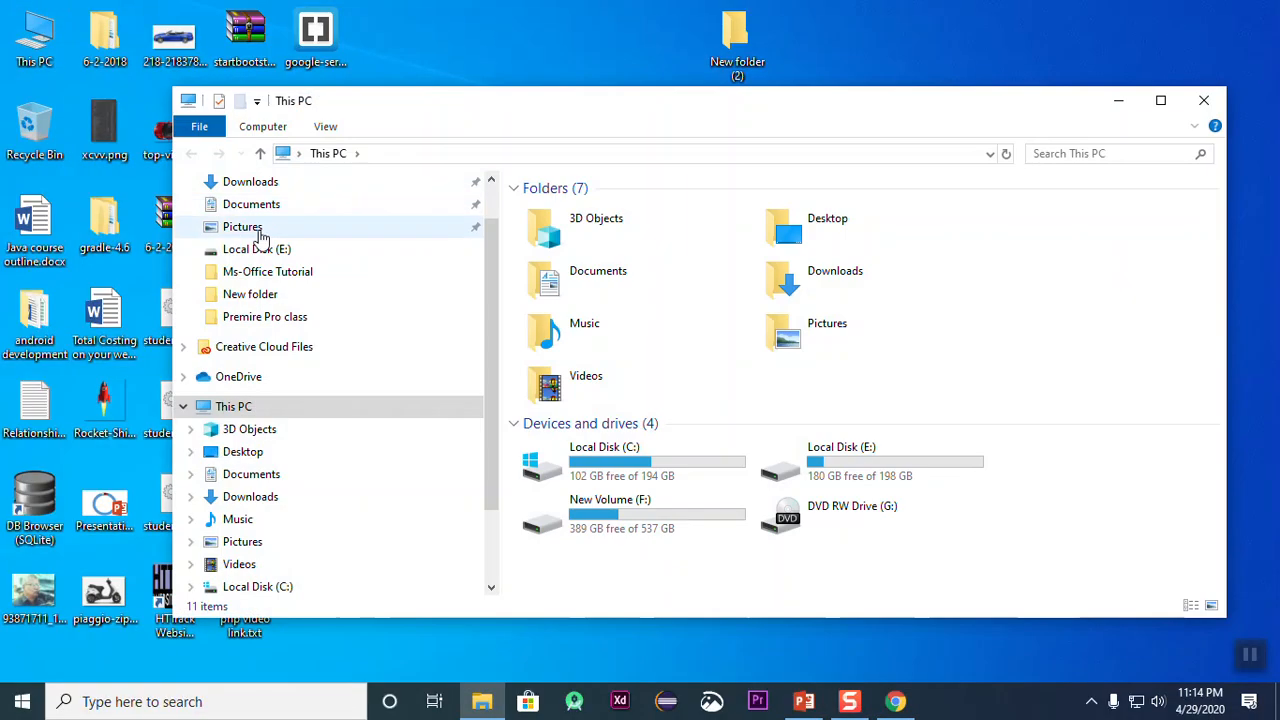
left_click(255, 227)
left_click(252, 205)
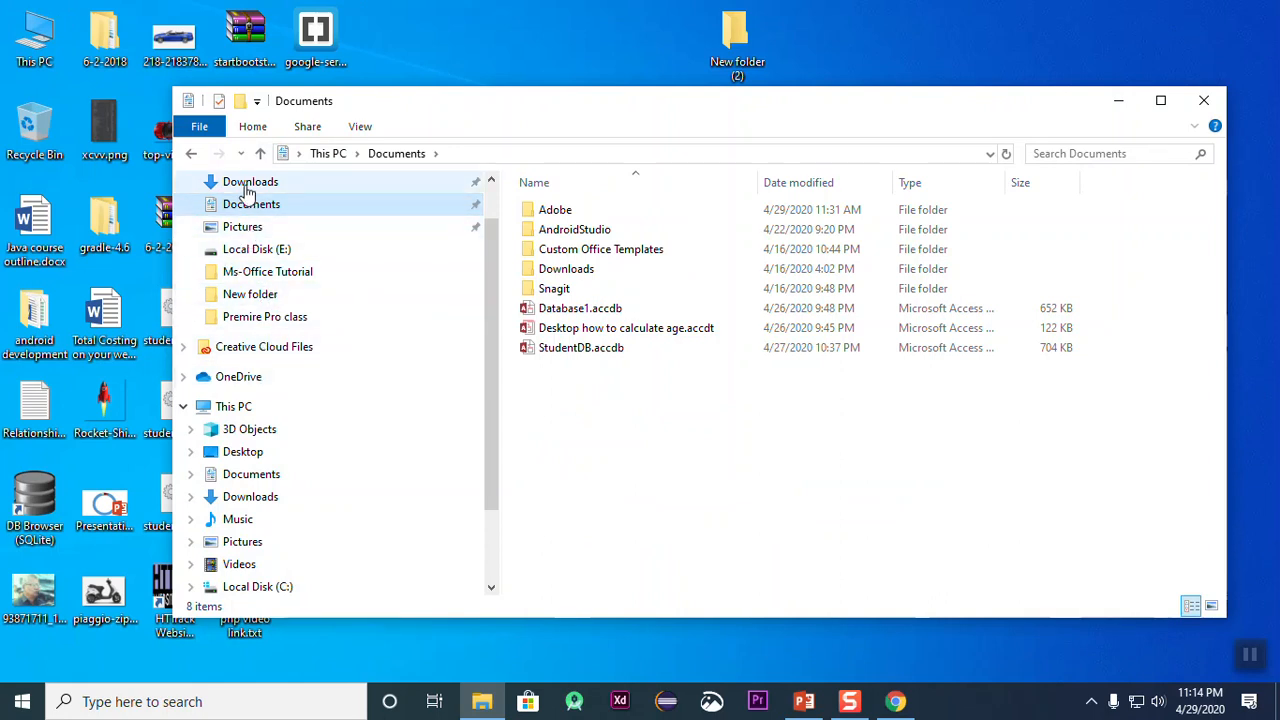
left_click(249, 183)
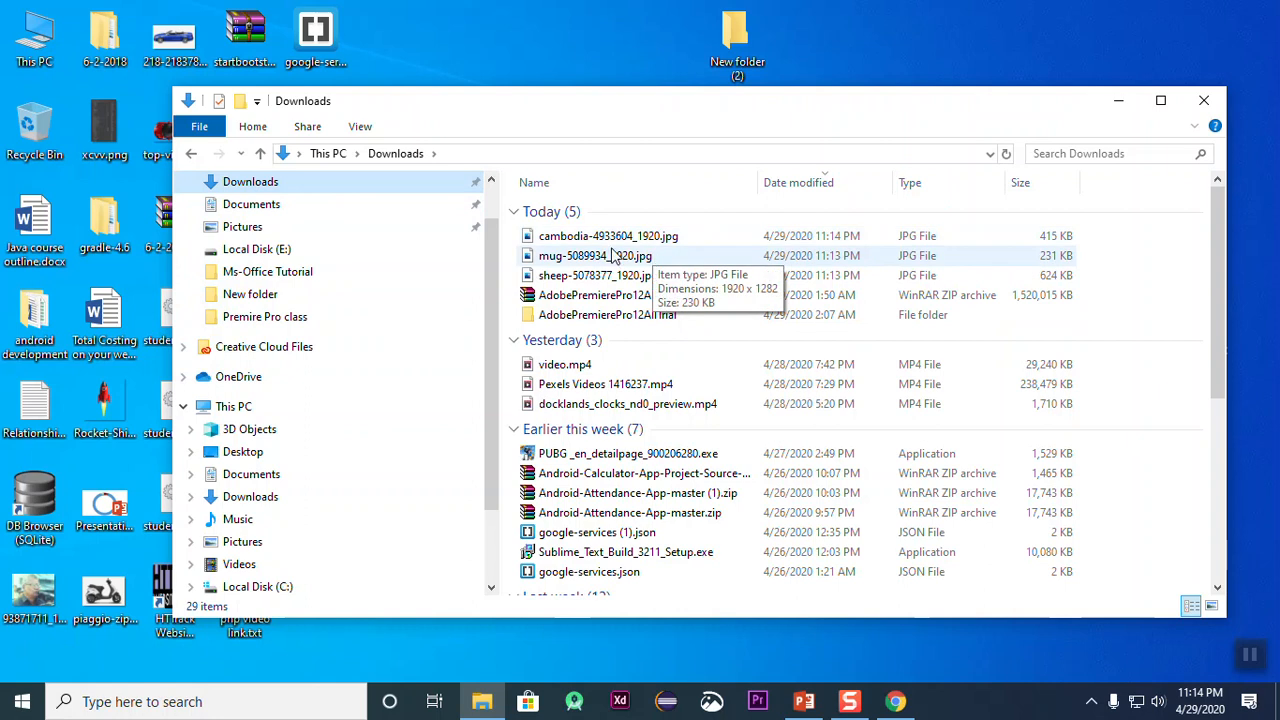
left_click(608, 237)
left_click(604, 276, "shift")
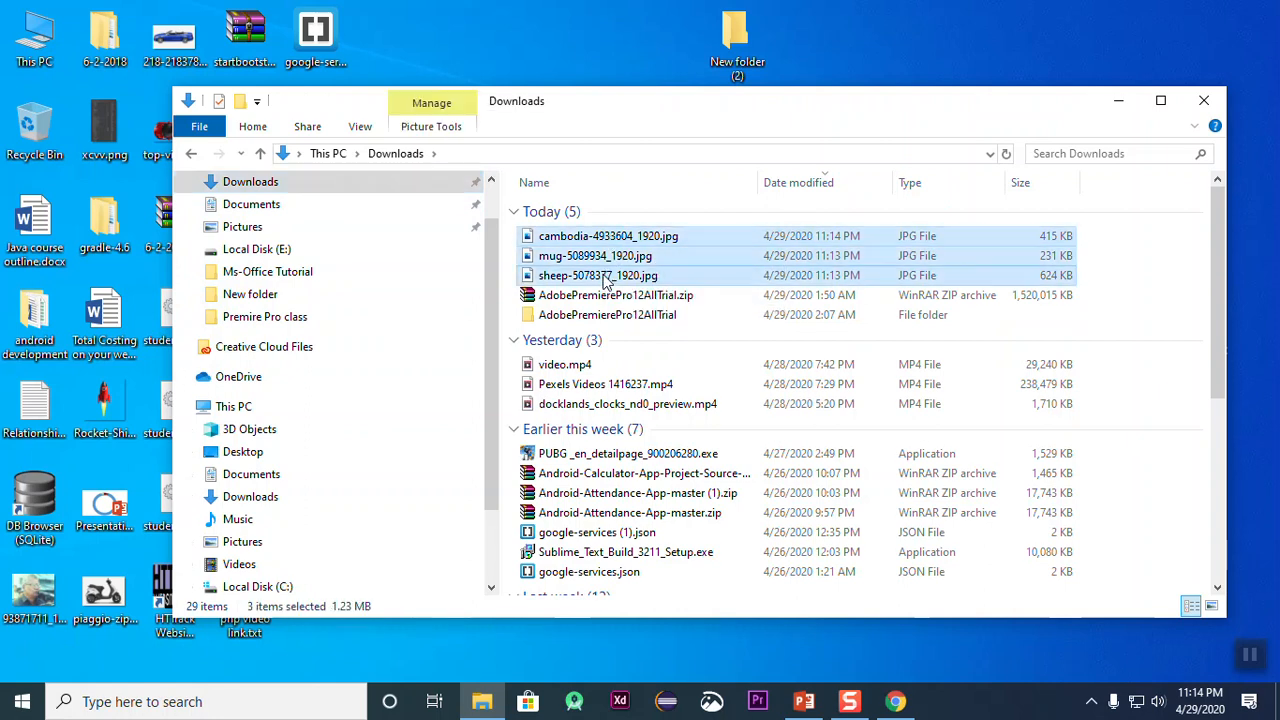
left_click(1118, 100)
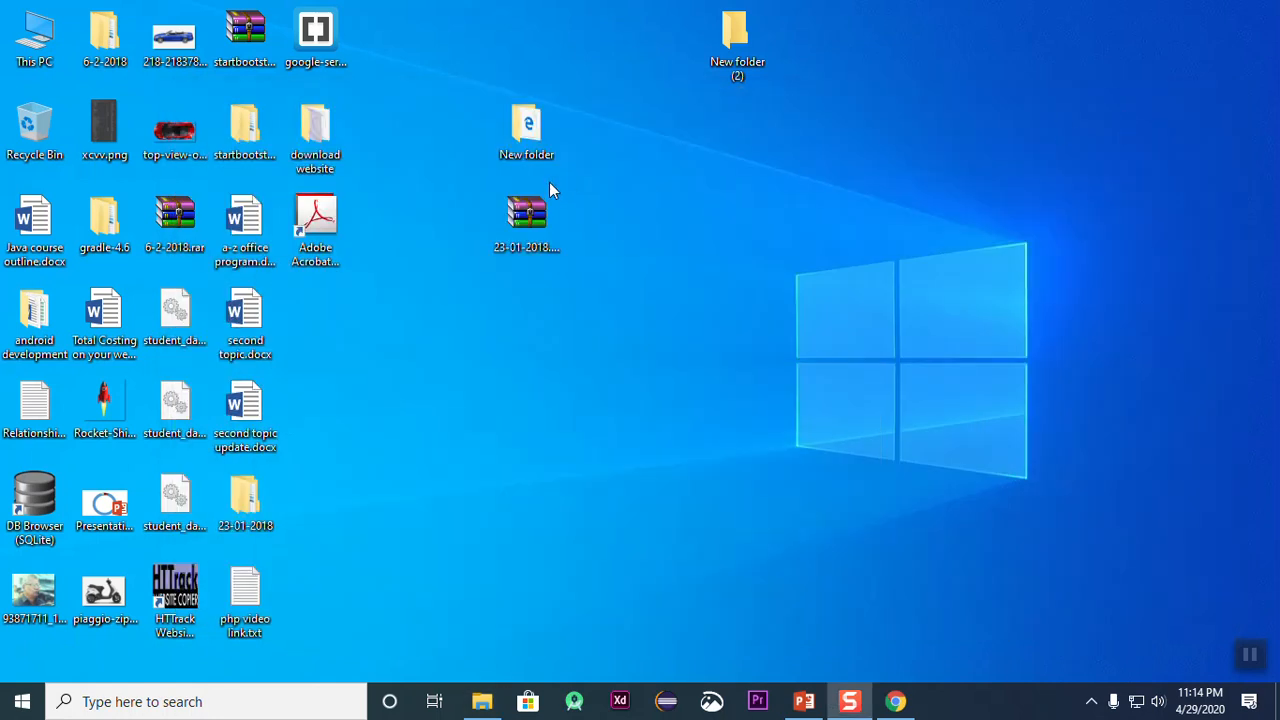
Step: Create a new folder on the desktop and paste the three downloaded photos into it
right_click(672, 178)
mouse_move(726, 375)
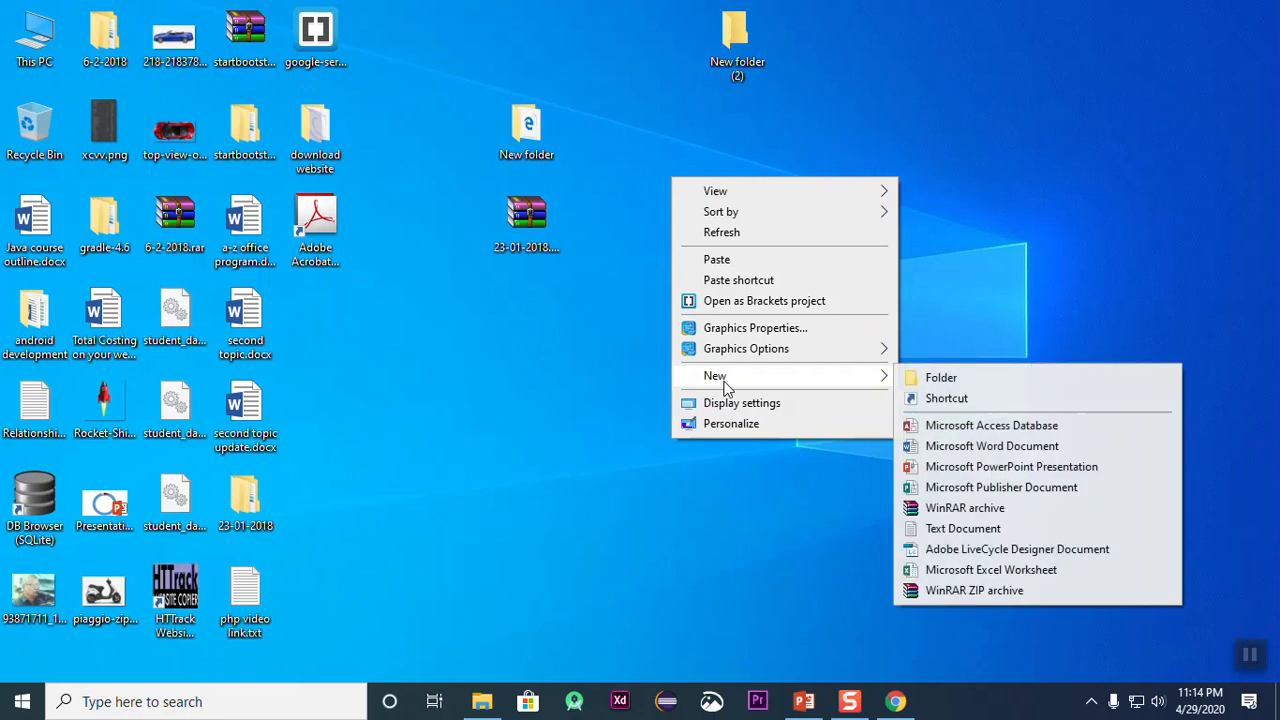
left_click(980, 378)
key("Return")
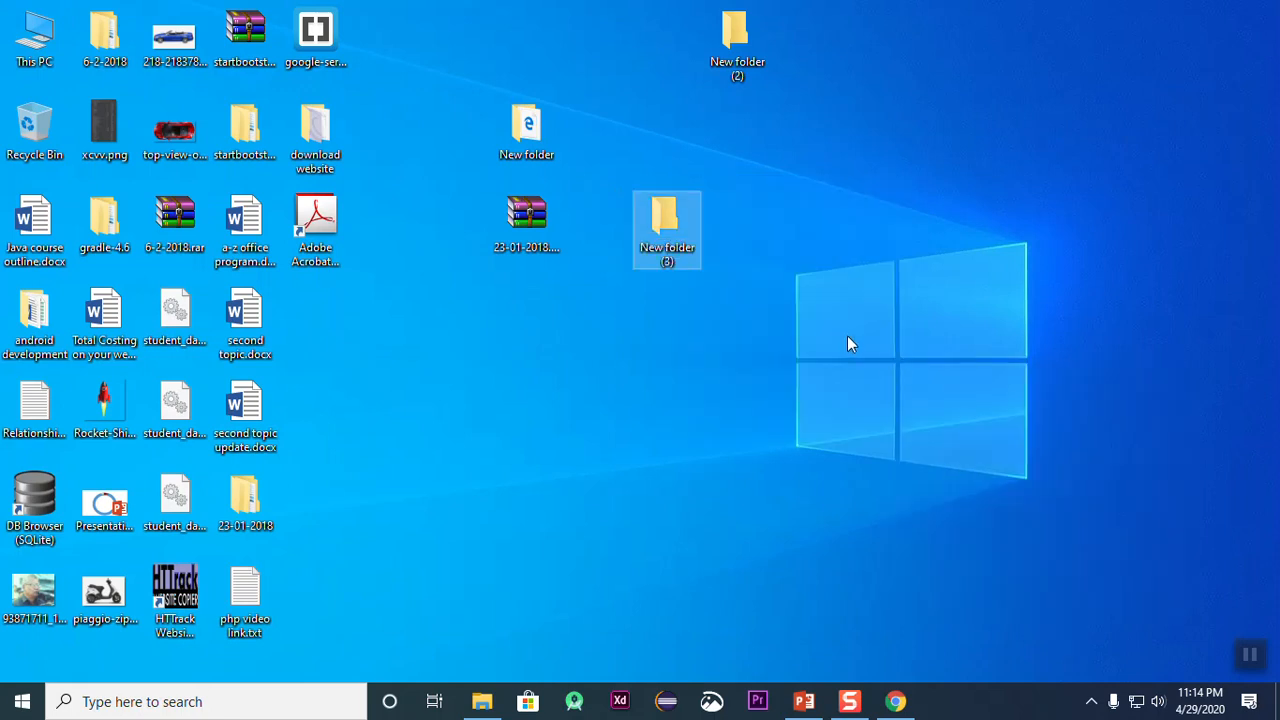
double_click(657, 215)
key("ctrl+v")
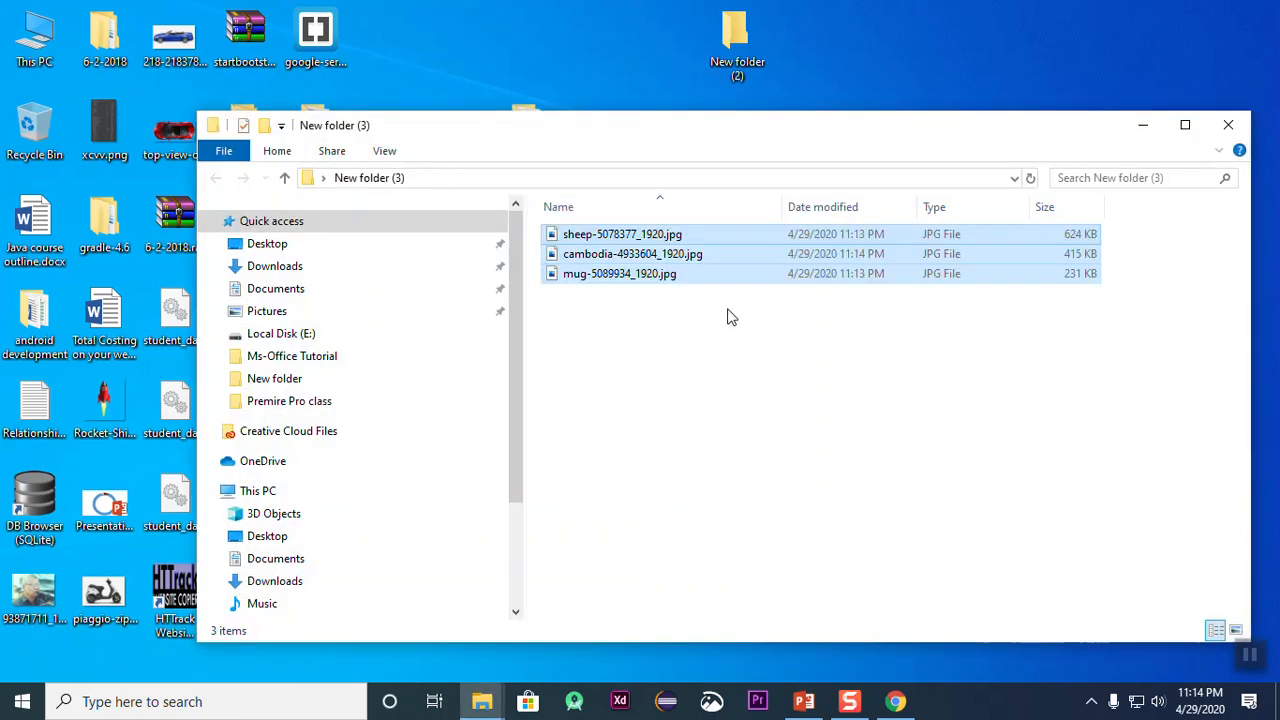
left_click(1212, 128)
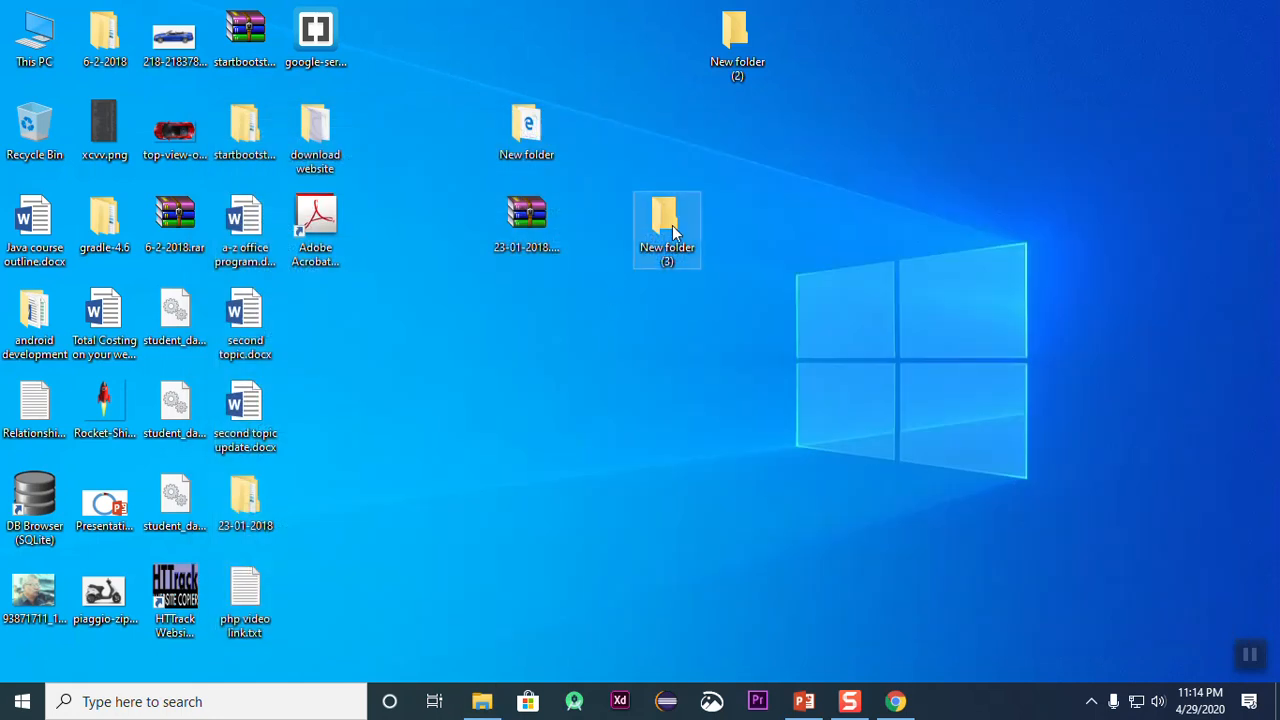
Step: Rename the new desktop folder containing the three photos as "photo album"
right_click(672, 230)
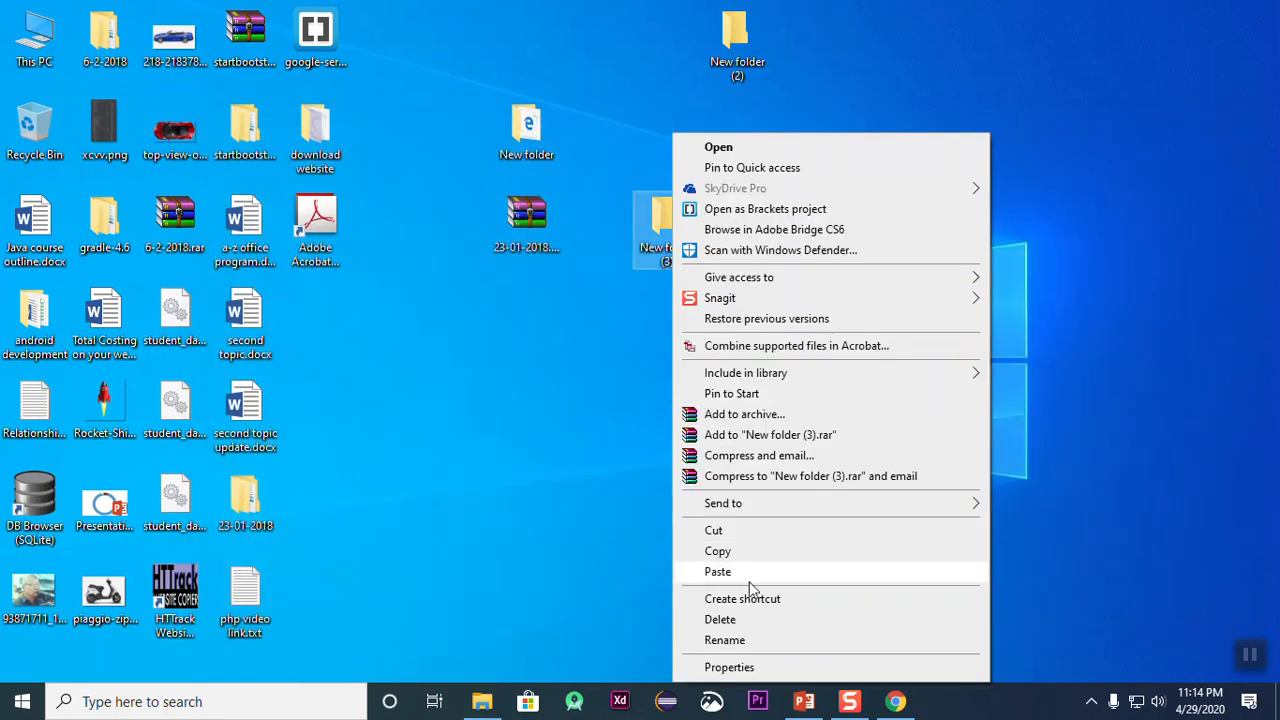
left_click(743, 642)
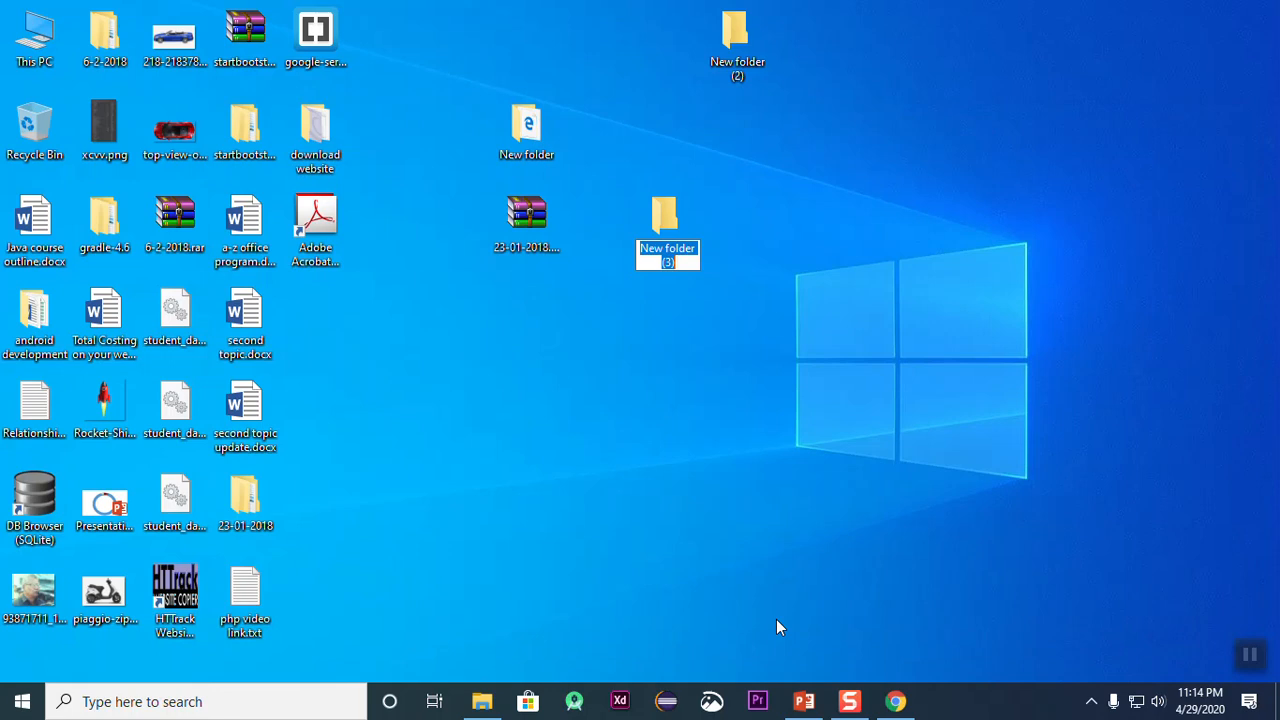
type("photo album")
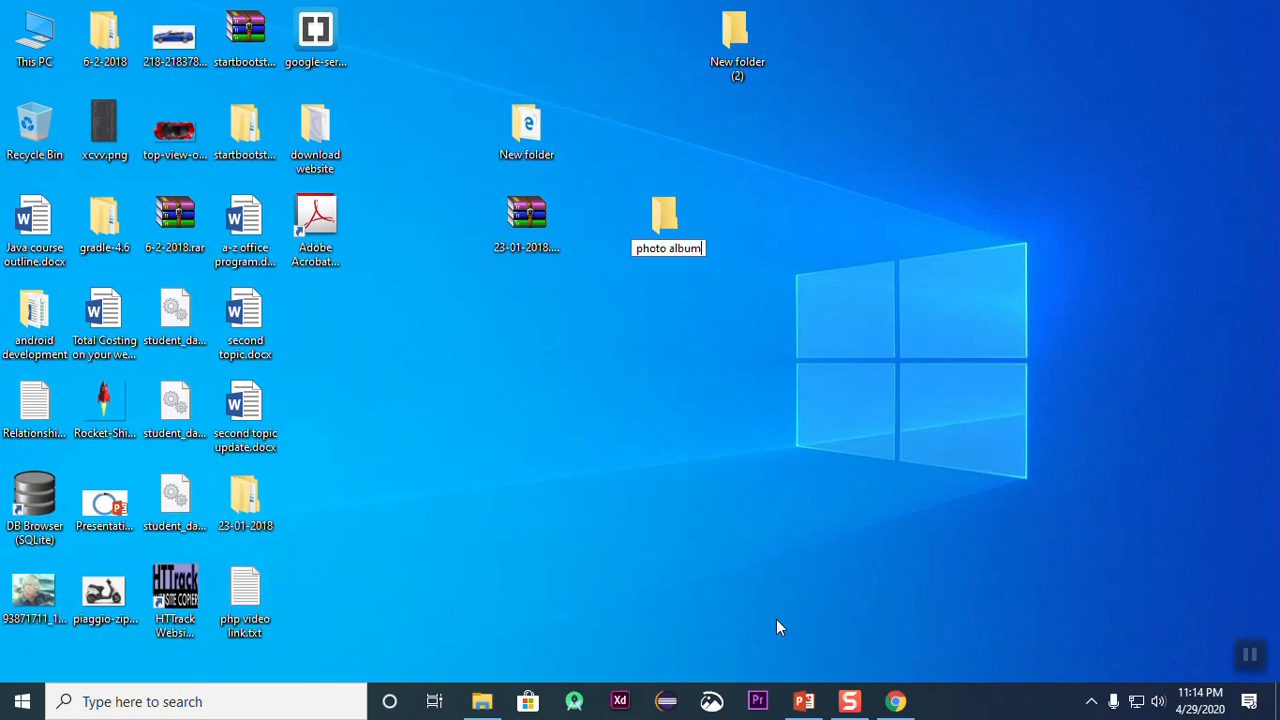
key("Return")
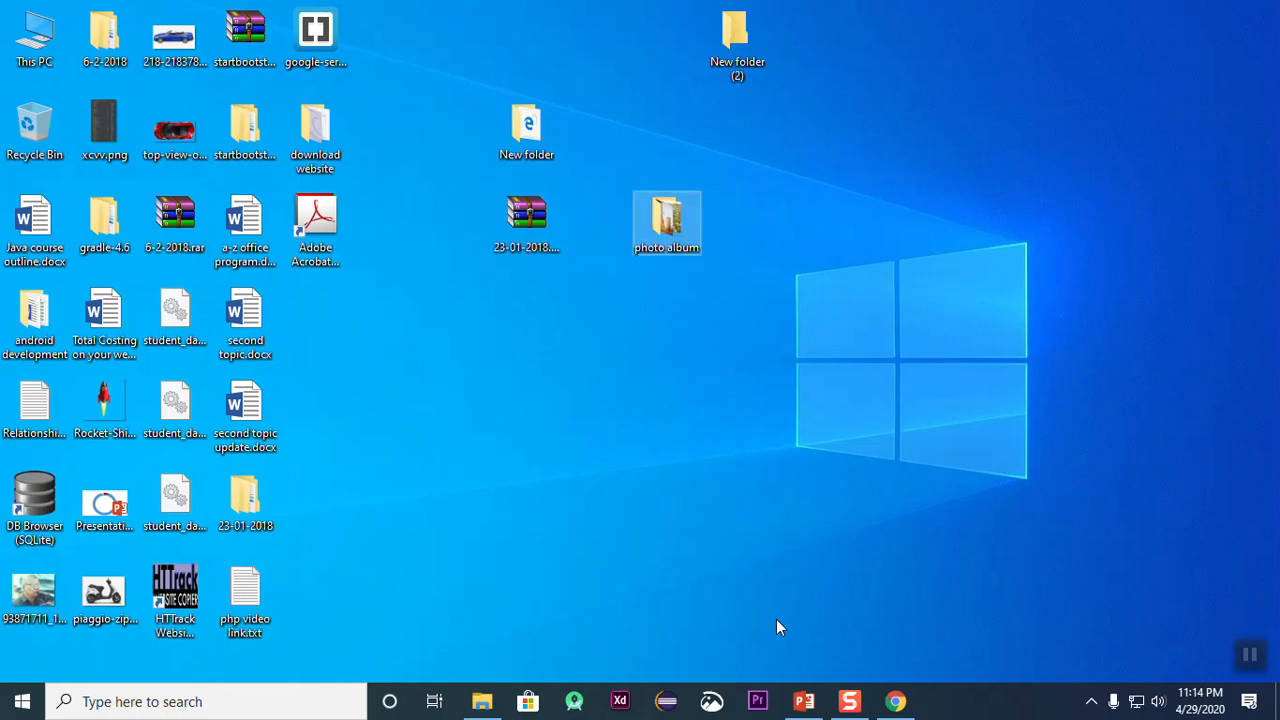
Step: Switch to PowerPoint and create a new blank presentation
left_click(803, 701)
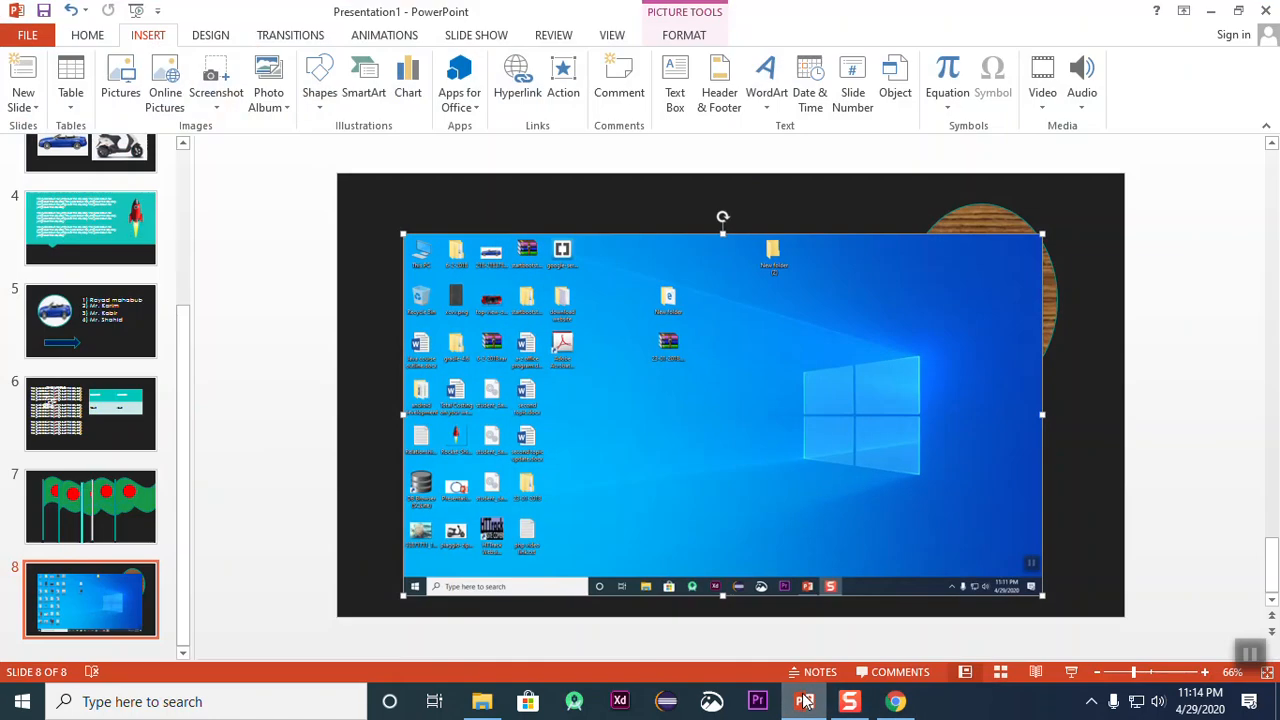
left_click(30, 36)
left_click(36, 116)
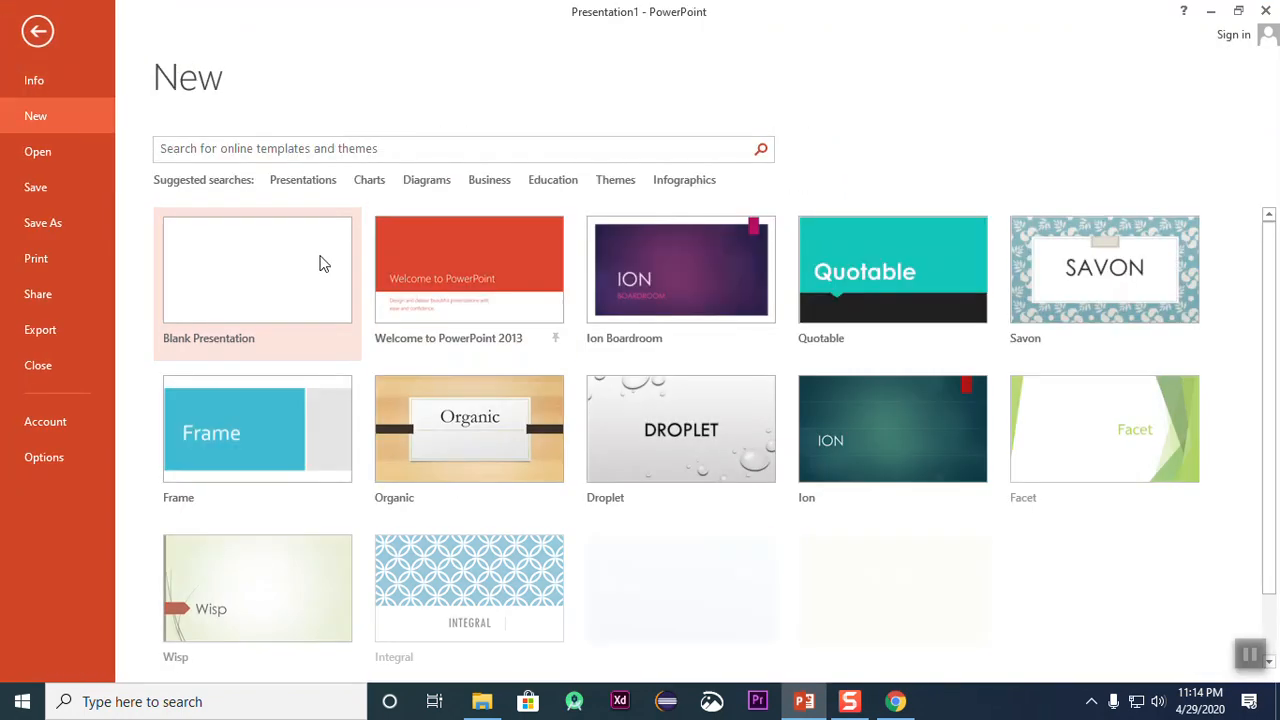
left_click(285, 262)
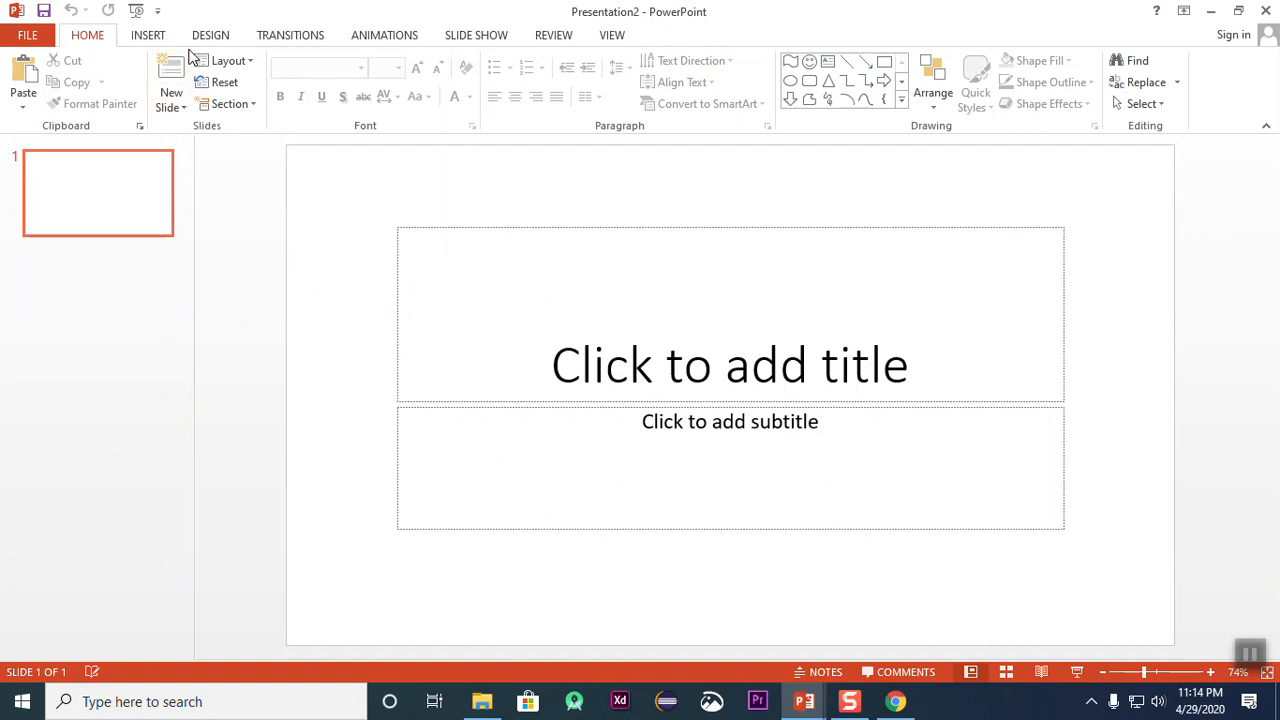
Step: Create a photo album from the cambodia, mug and sheep pictures in the desktop's "photo album" folder, using the Fit to slide layout
left_click(152, 36)
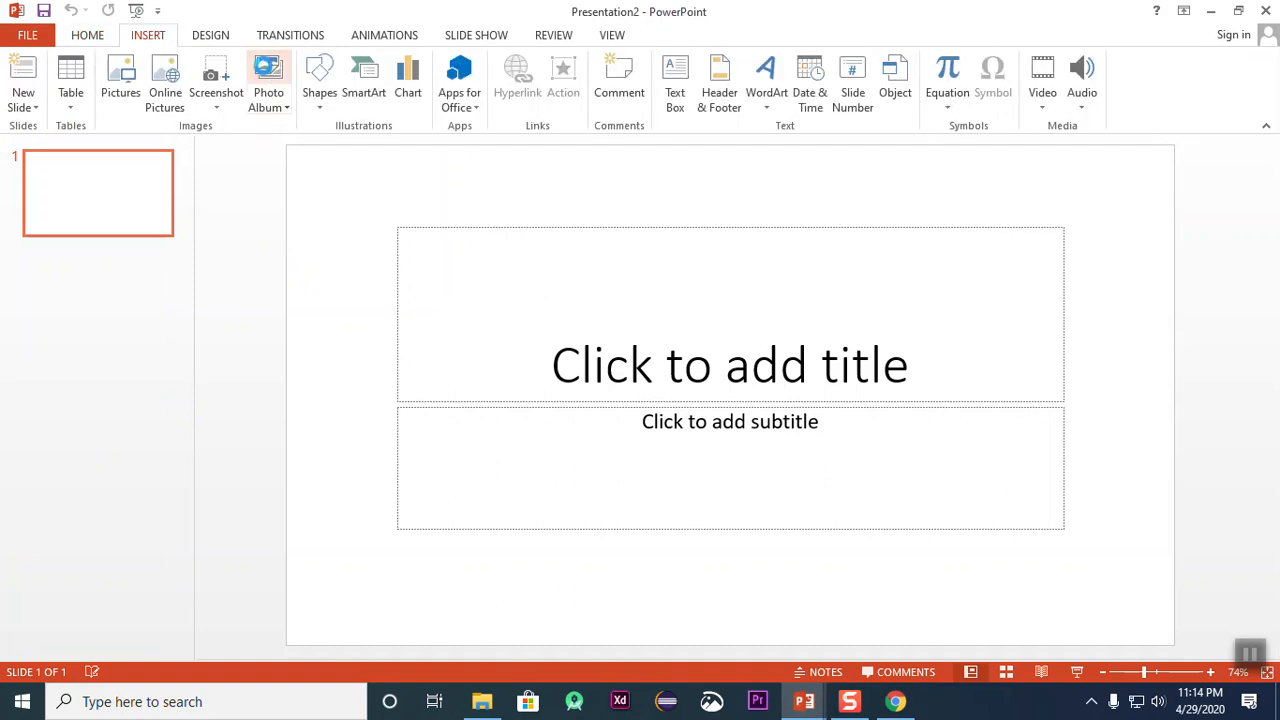
left_click(268, 75)
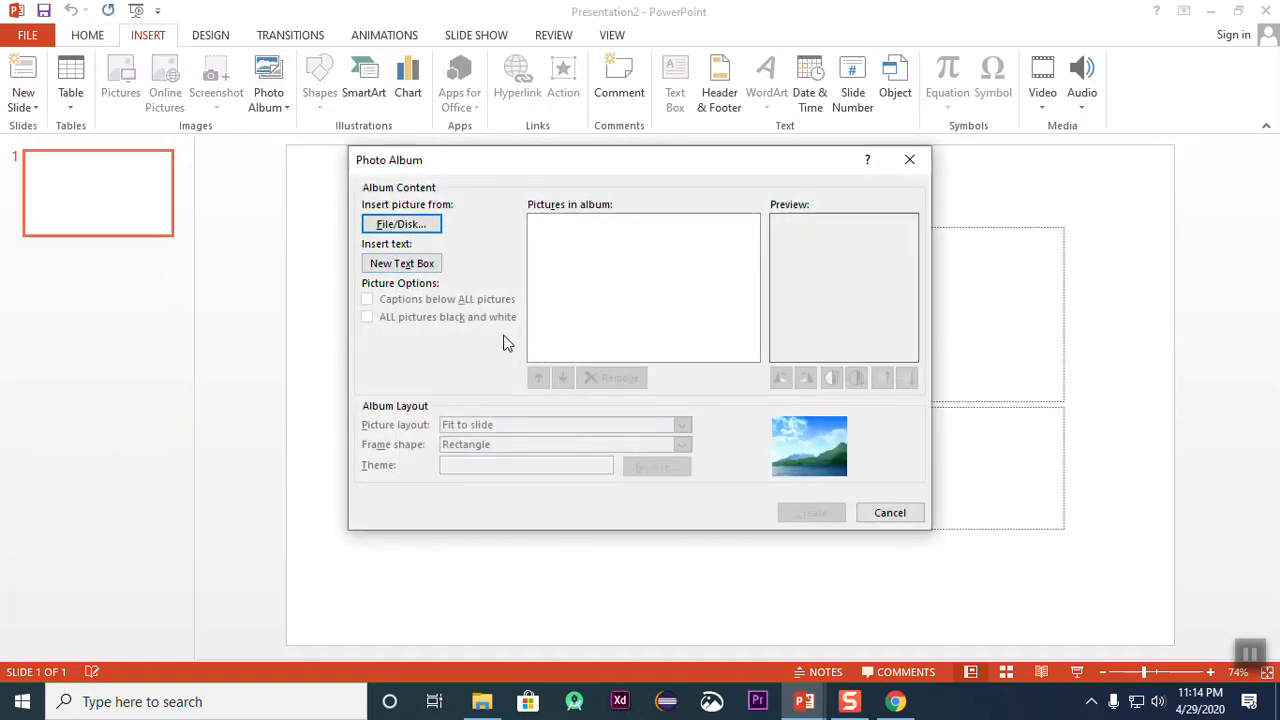
left_click(397, 226)
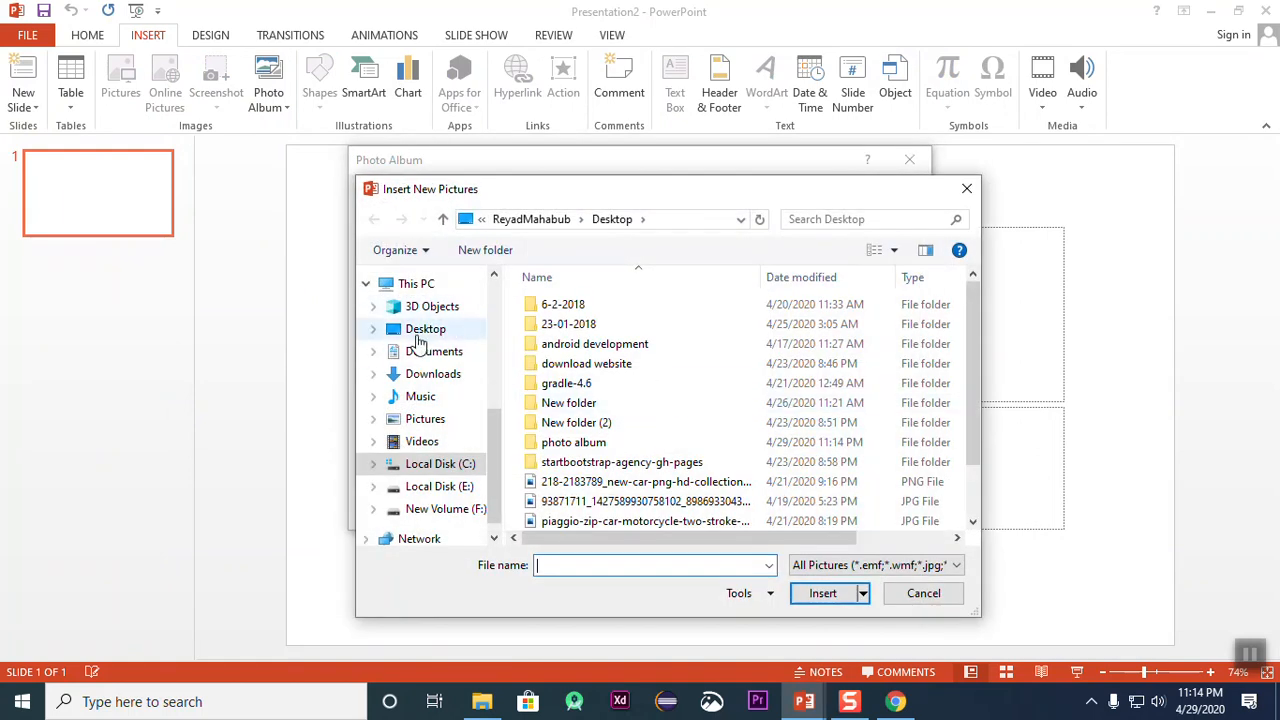
left_click(420, 331)
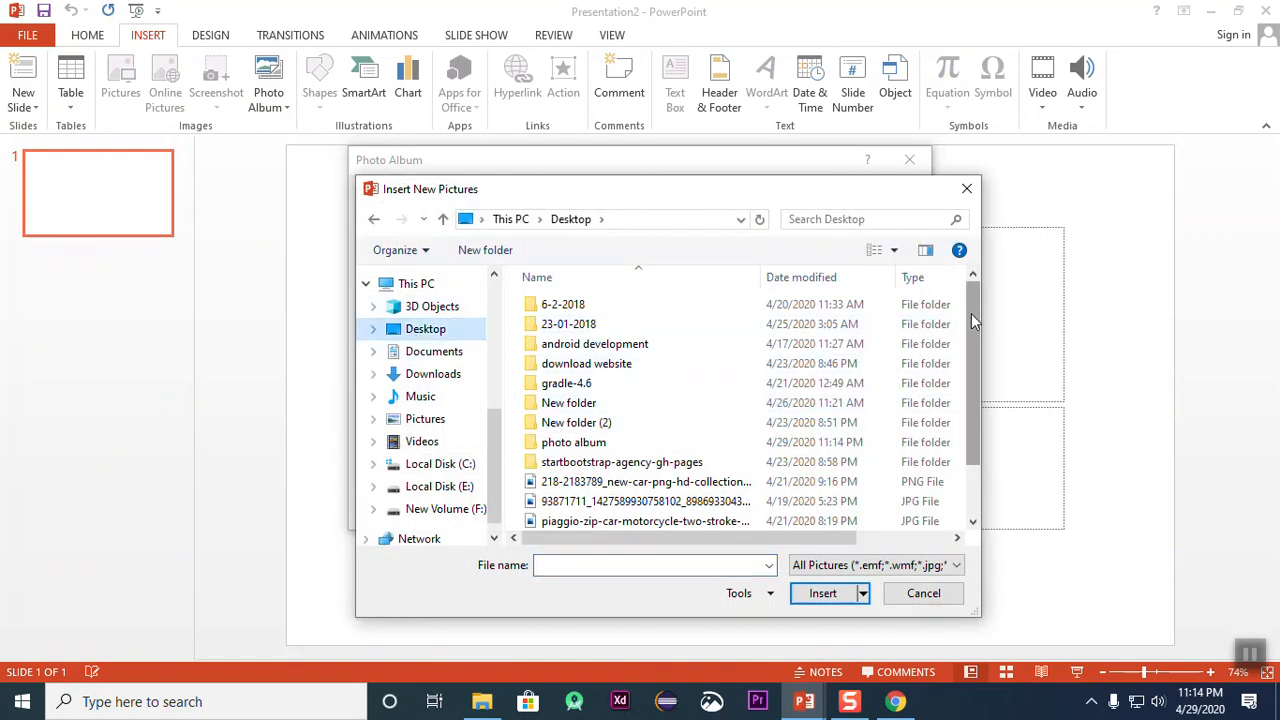
left_click_drag(975, 320, 972, 418)
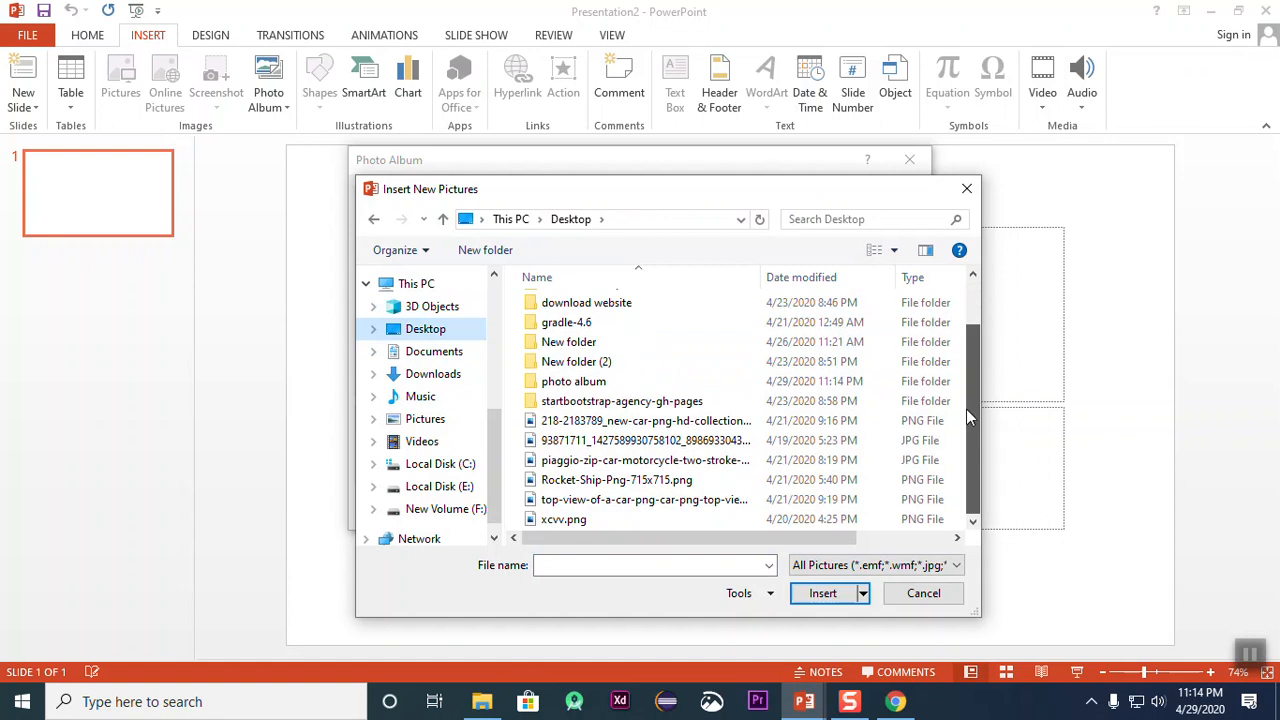
double_click(586, 384)
left_click_drag(893, 393, 480, 340)
left_click(835, 605)
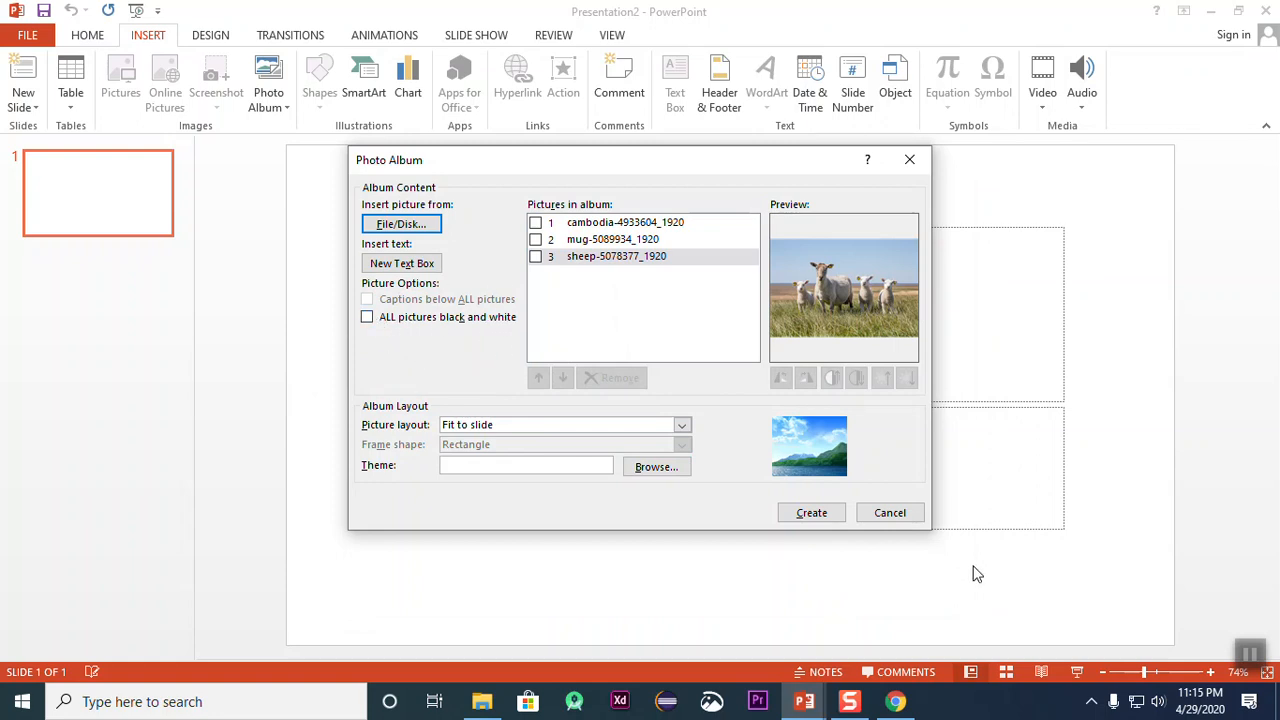
left_click(818, 516)
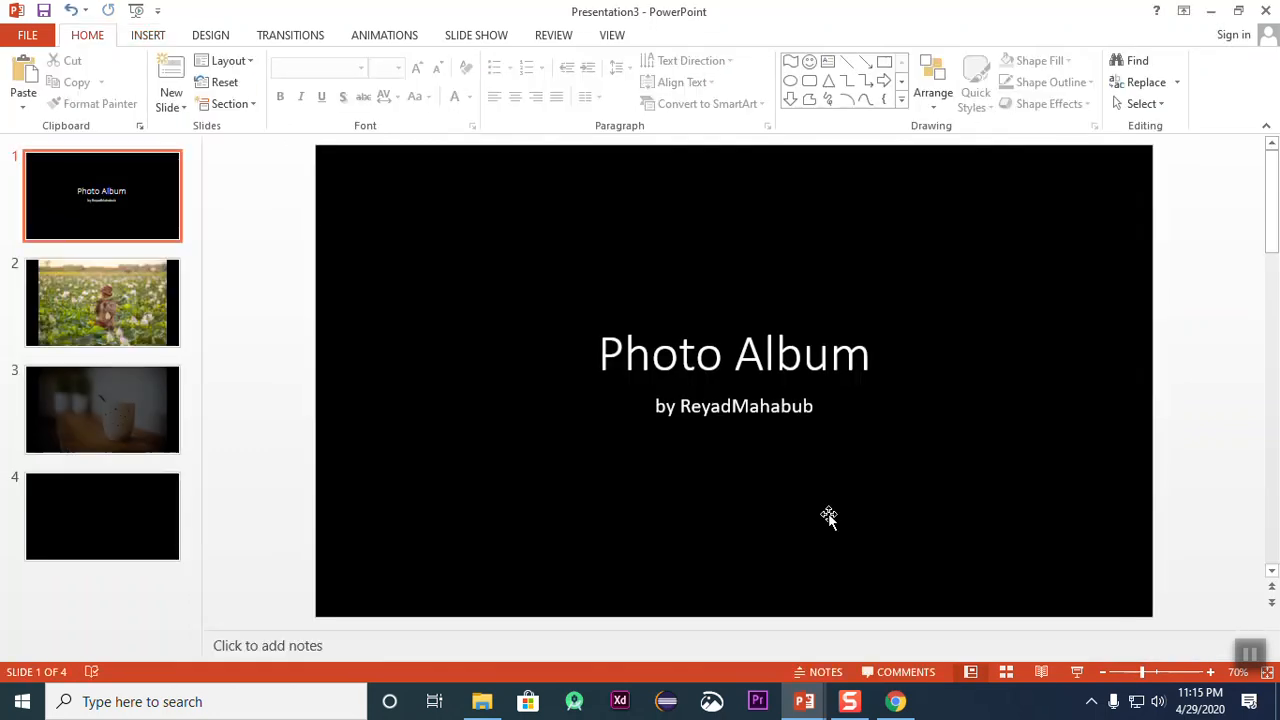
Step: Look through the album's photo slides and return to the title slide
left_click(160, 292)
left_click(123, 387)
left_click(115, 478)
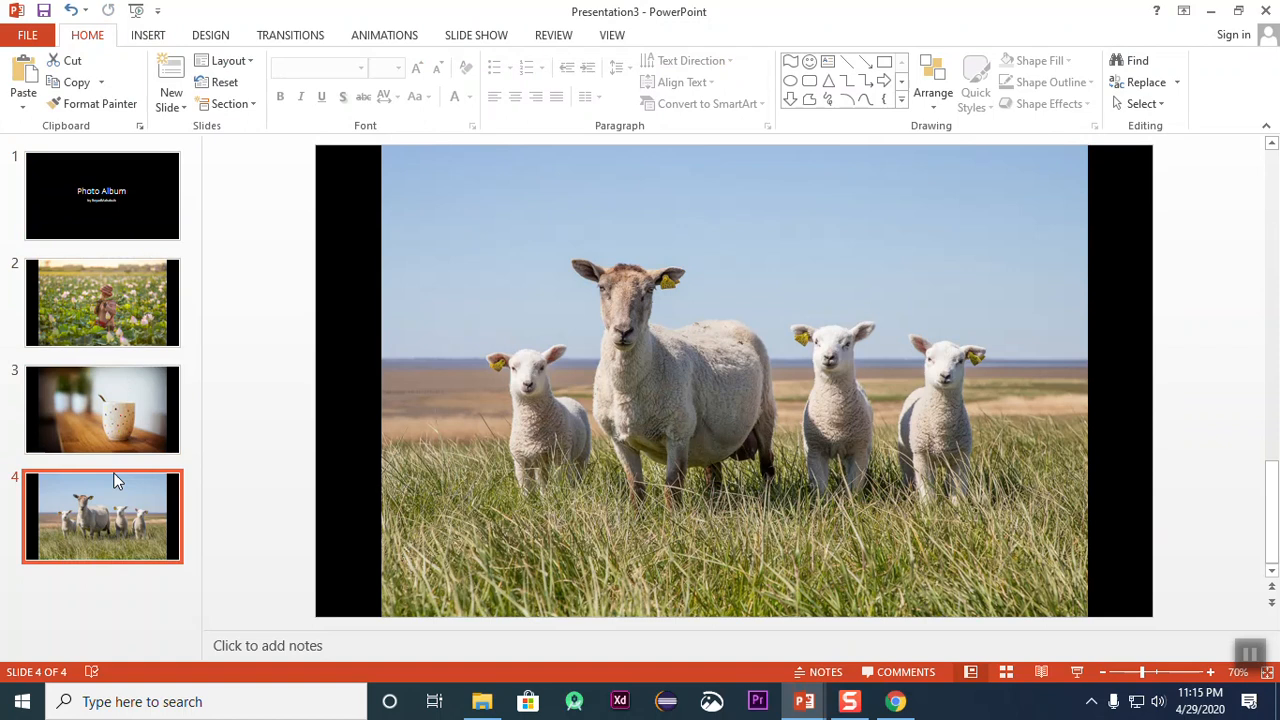
left_click(110, 228)
left_click(107, 313)
left_click(111, 160)
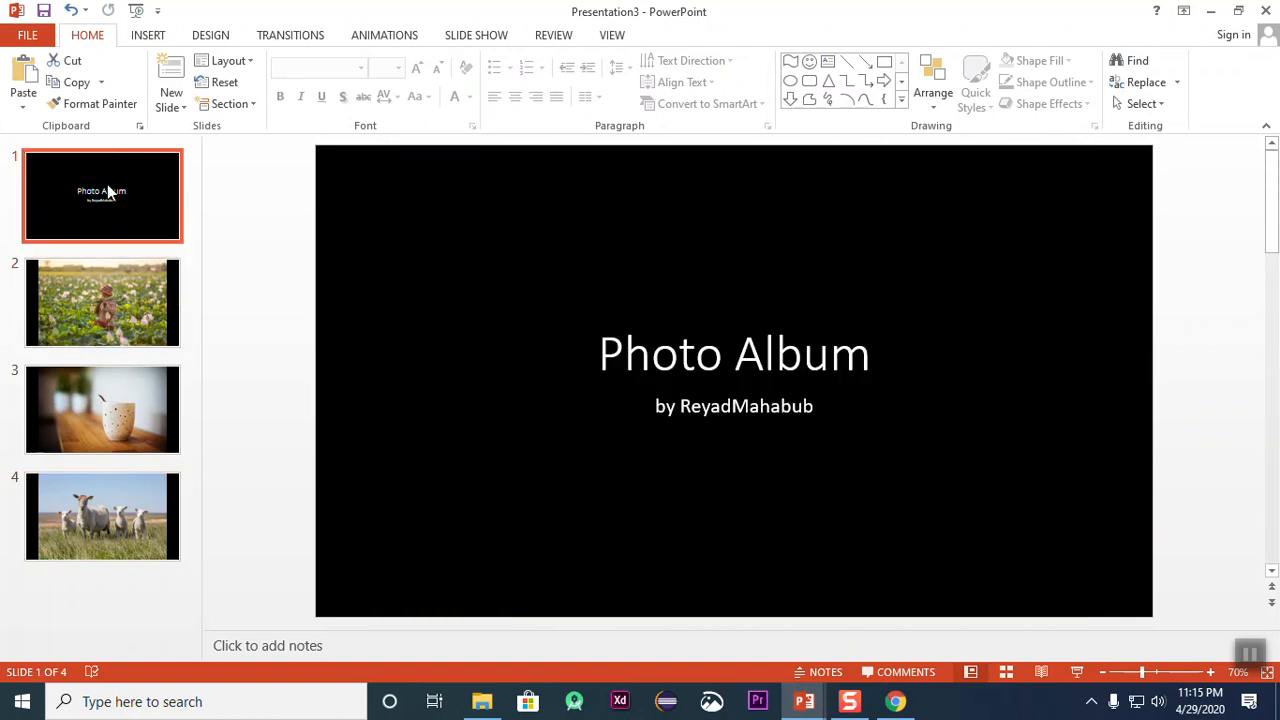
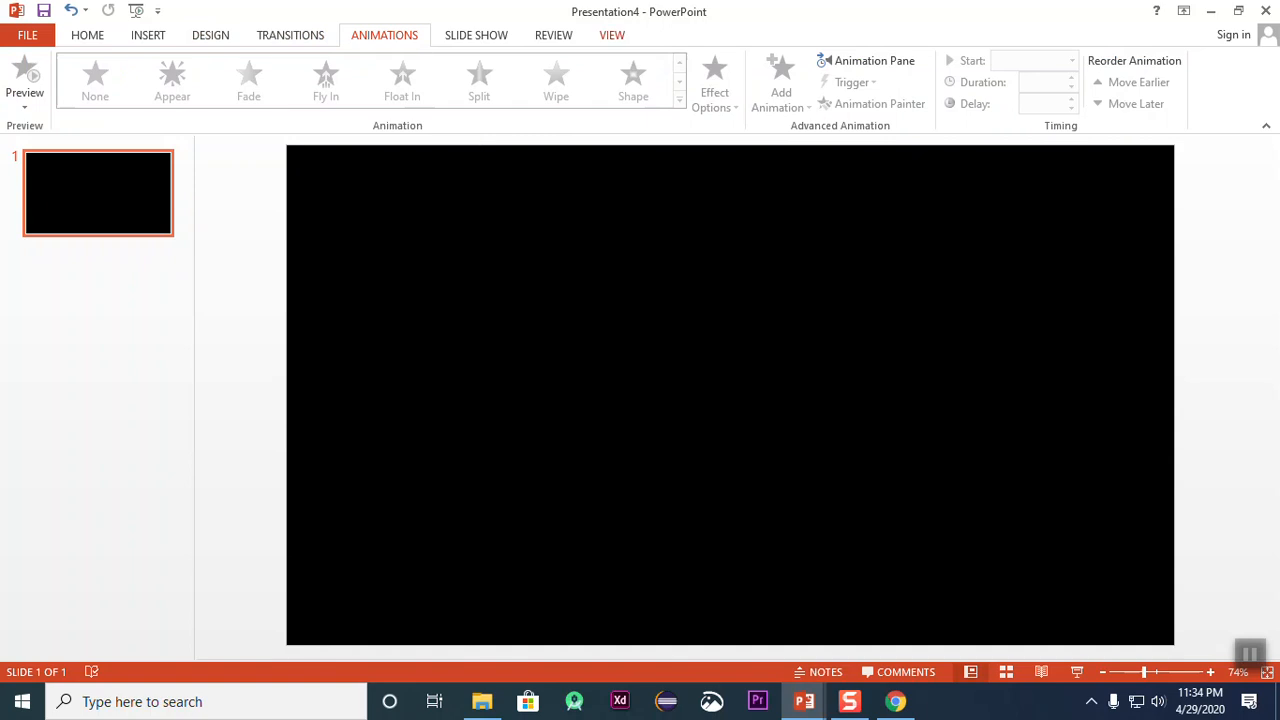
Step: Draw a smiley face shape about 3.89" high and 3.92" wide on the left half of the slide
left_click(476, 36)
left_click(398, 37)
left_click(152, 36)
left_click(321, 100)
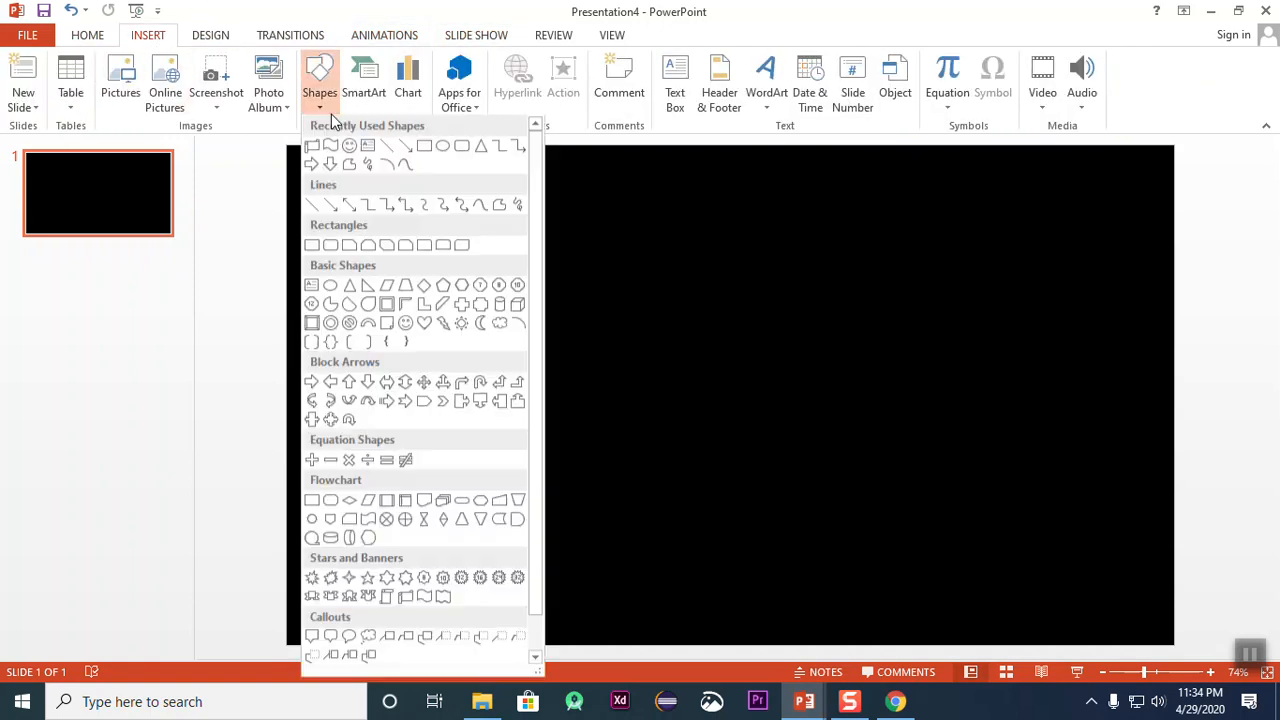
left_click(350, 150)
left_click_drag(300, 214, 563, 471)
mouse_move(491, 377)
left_mouse_down()
mouse_move(556, 426)
mouse_move(522, 409)
left_mouse_up()
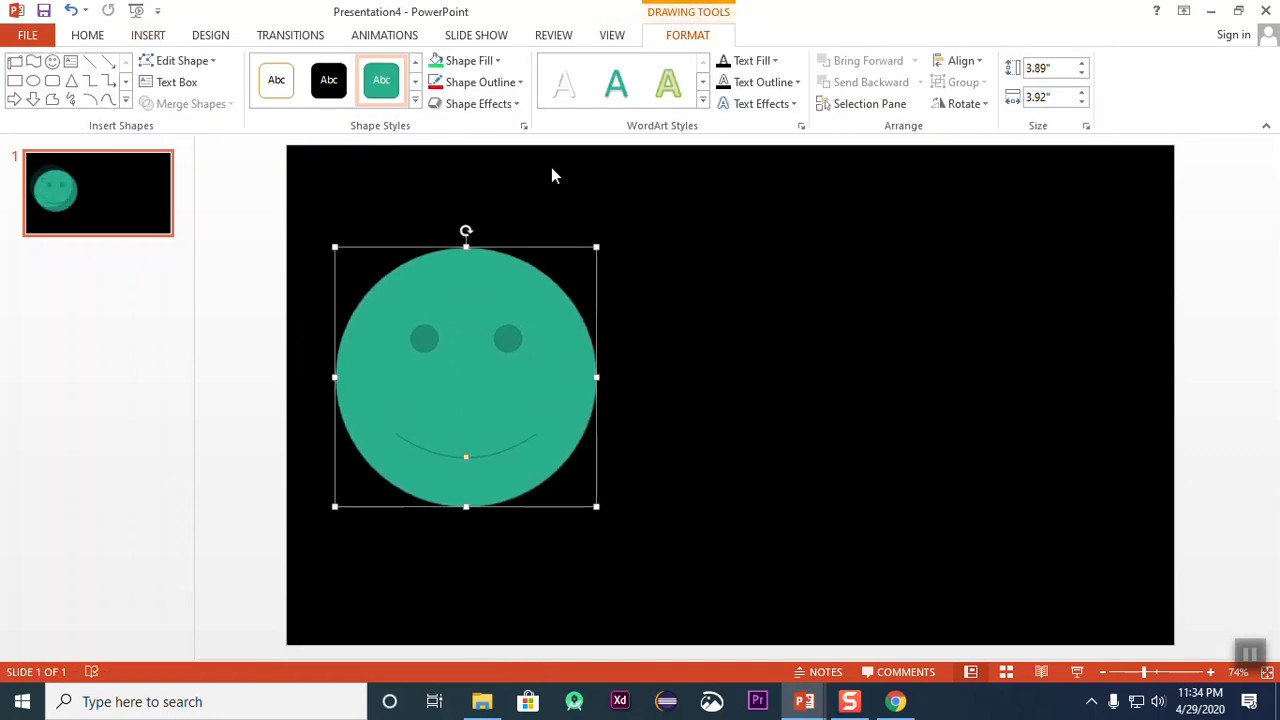
Step: Fill the smiley face with the standard yellow color
left_click(760, 60)
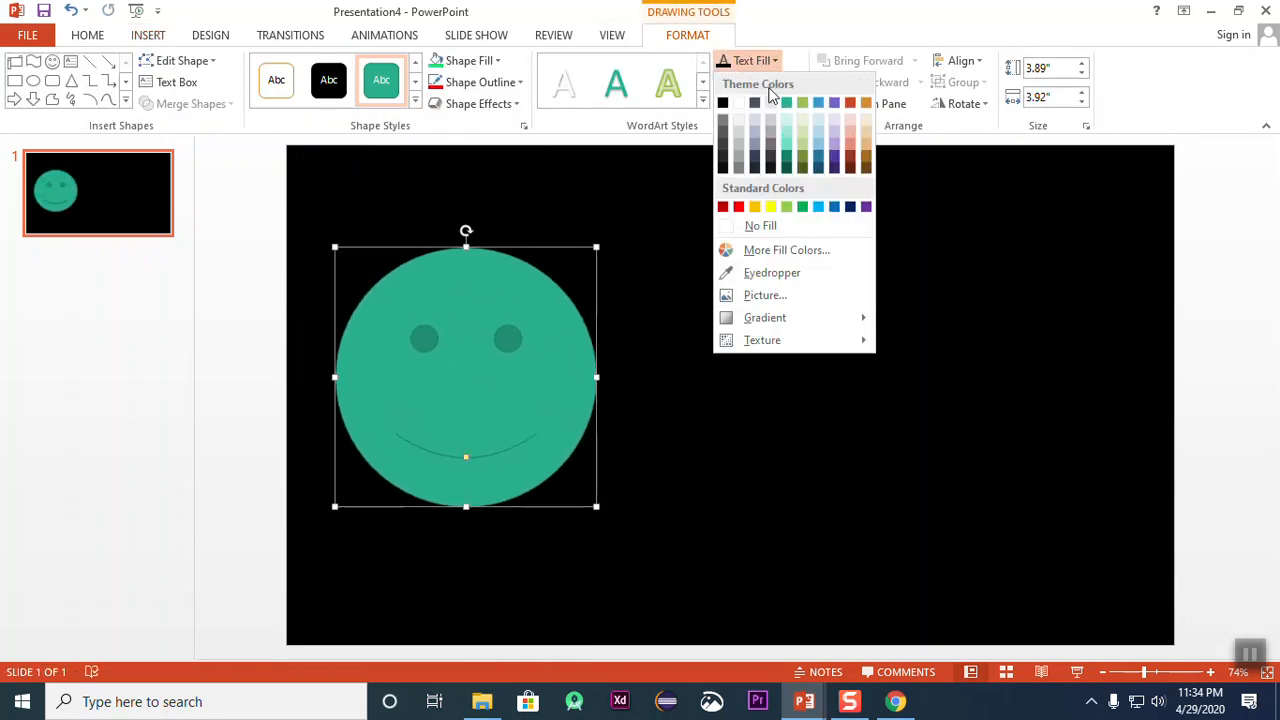
left_click(472, 61)
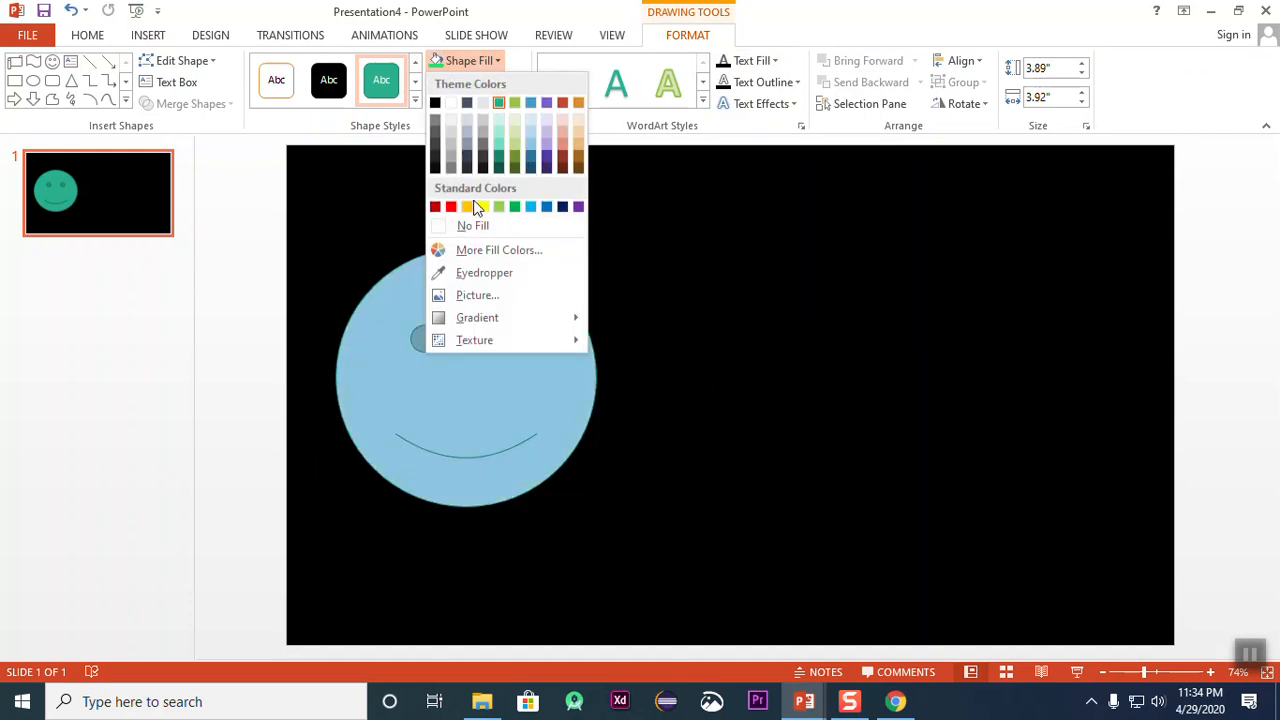
left_click(483, 207)
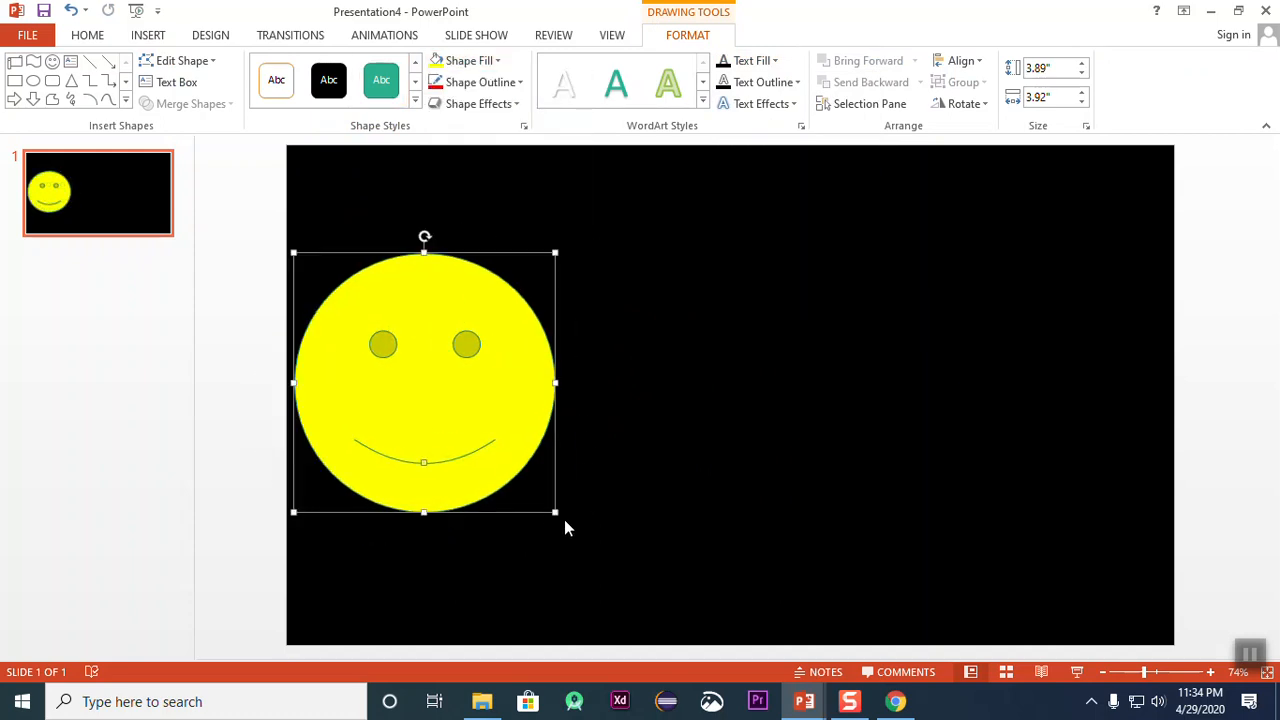
Step: Shrink the smiley to about 2.16" high and 2.04" wide and place it in the slide's upper-left area
left_click_drag(556, 513, 430, 431)
left_click_drag(374, 366, 432, 390)
left_click_drag(419, 467, 419, 431)
left_click_drag(443, 371, 463, 350)
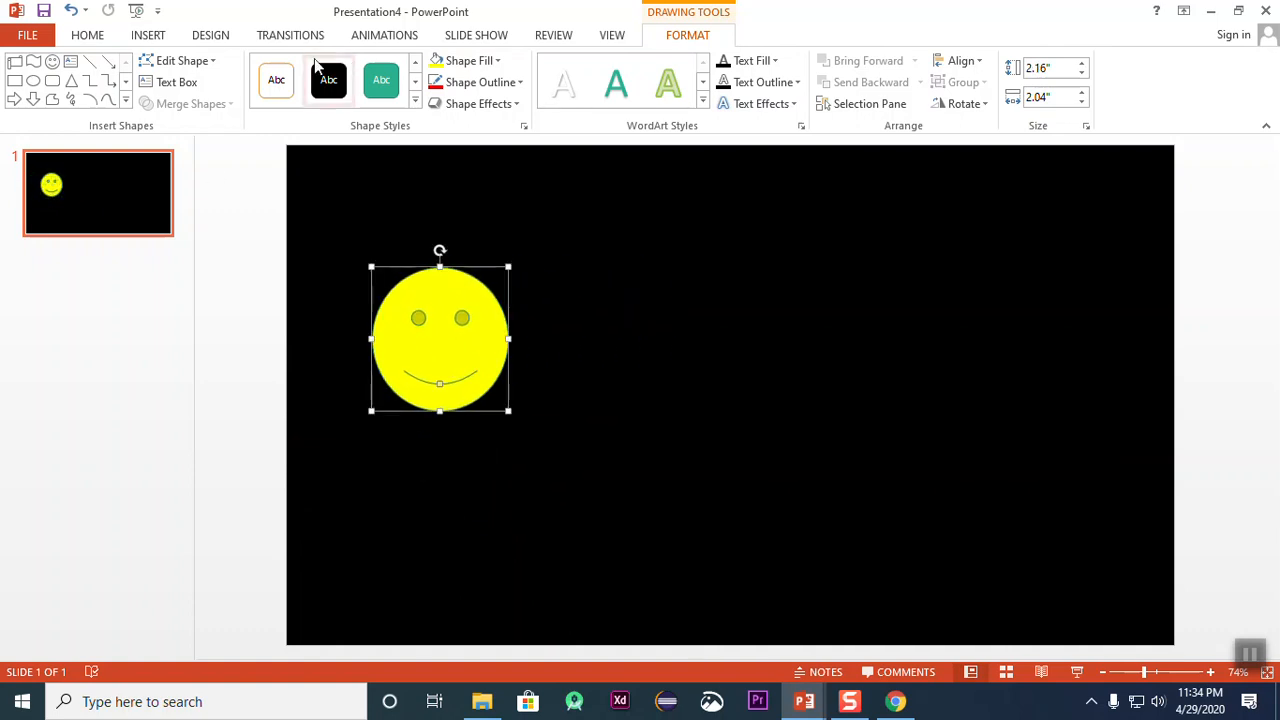
Step: Apply the Appear entrance animation to the smiley face
left_click(398, 37)
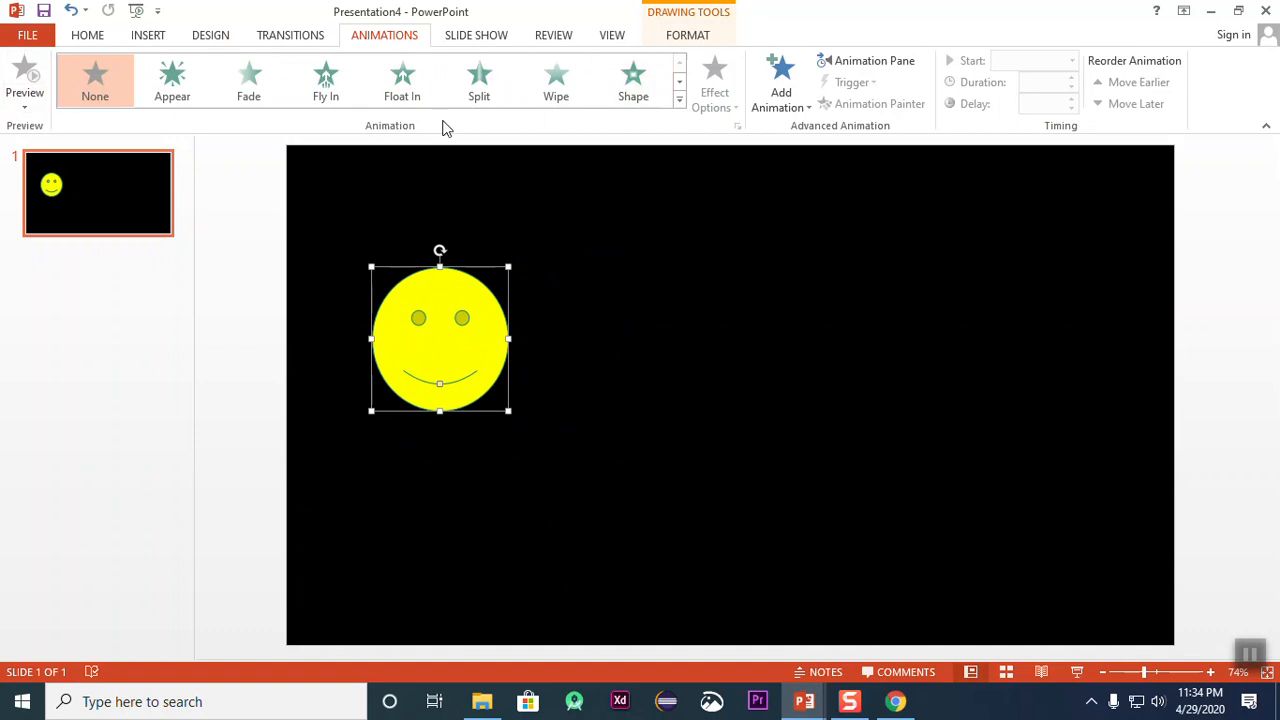
left_click(679, 100)
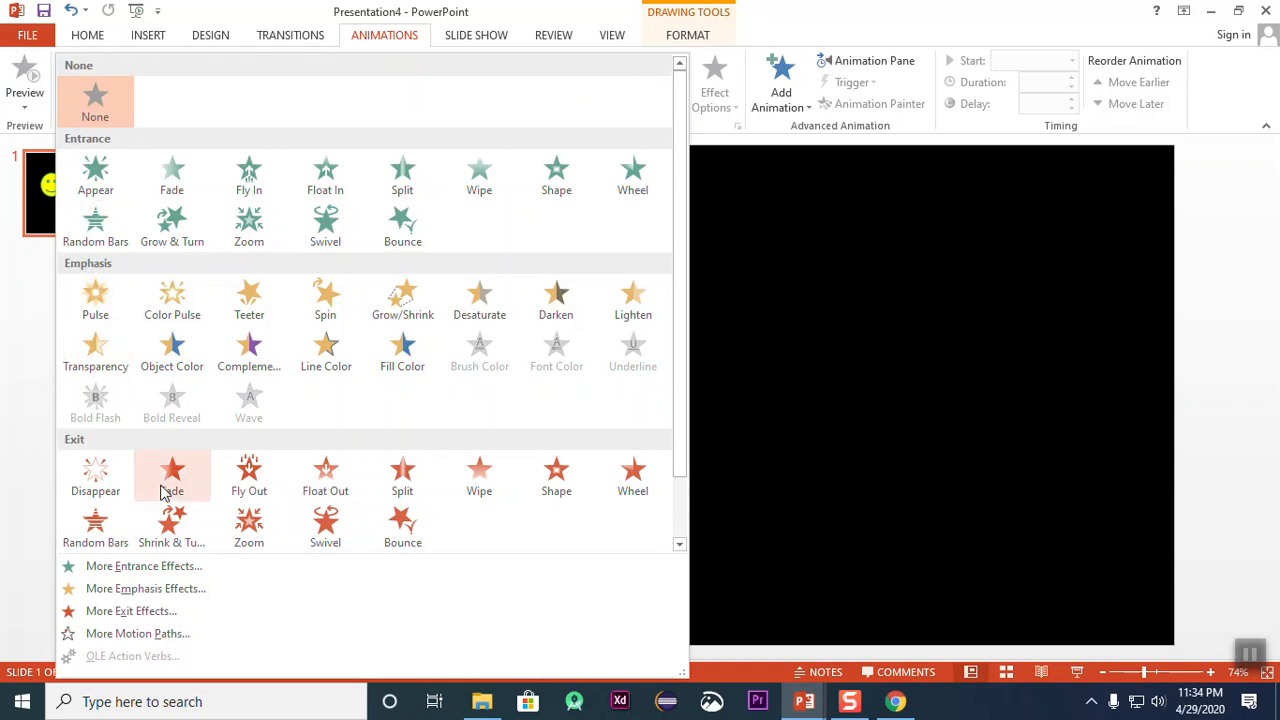
left_click(100, 176)
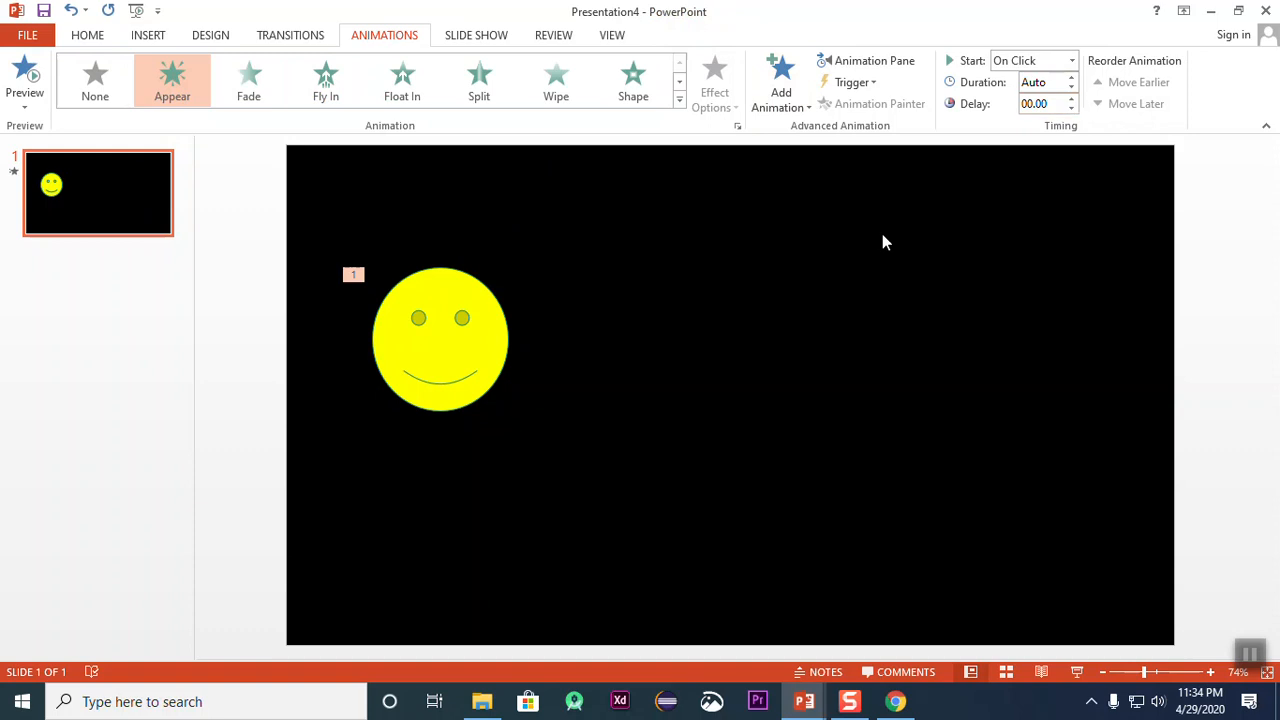
Step: Move the smiley slightly right, set its Appear animation's duration to 01.00, and preview the effect
left_click_drag(483, 320, 572, 334)
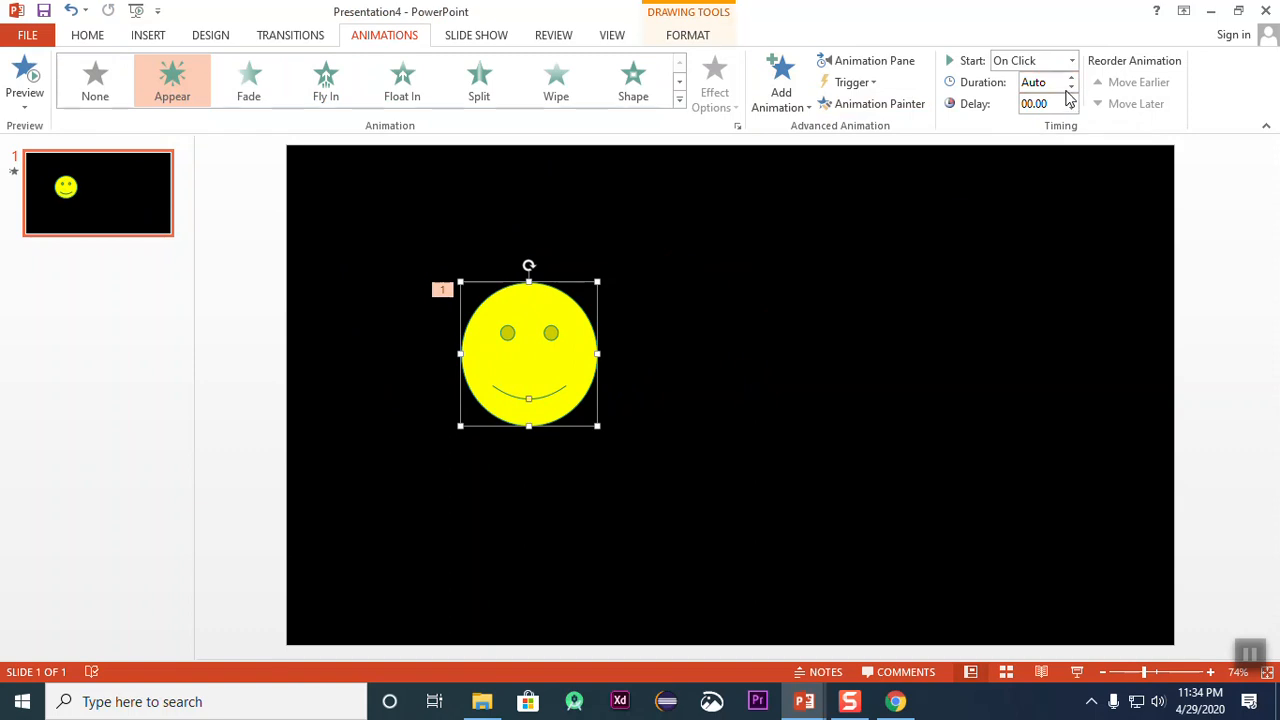
left_click(1070, 78)
left_click(1070, 78)
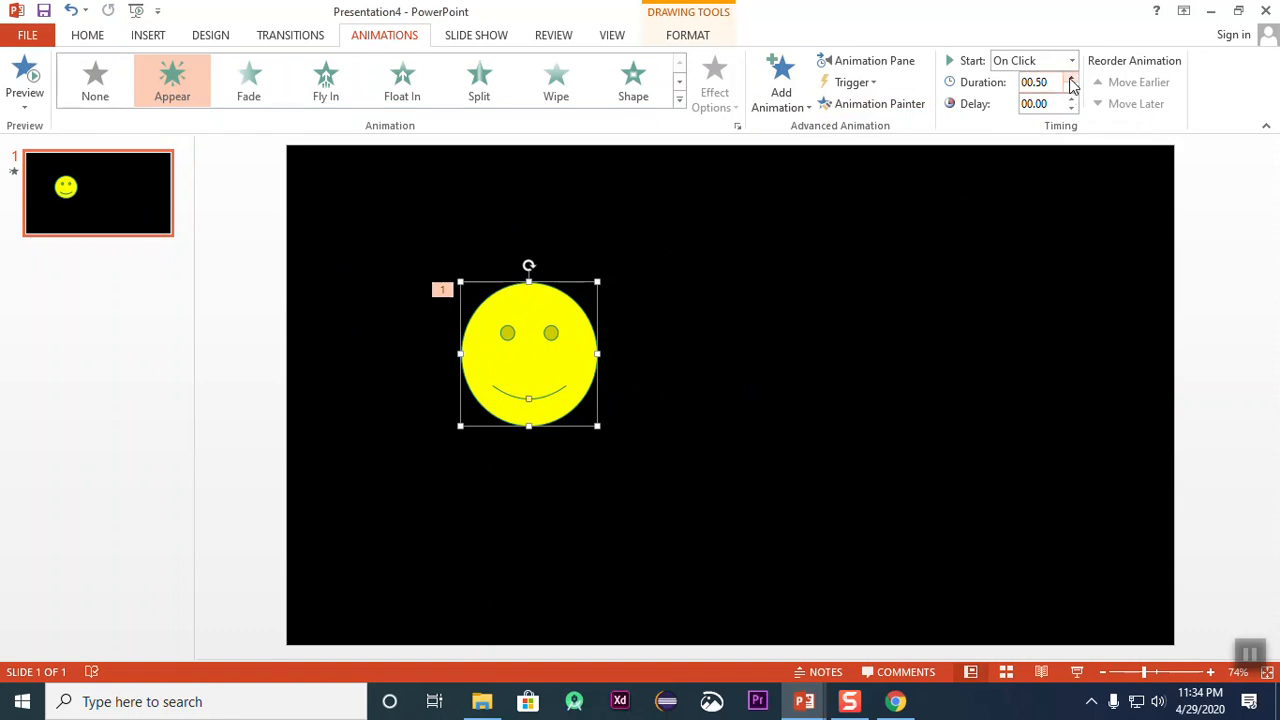
left_click(1070, 78)
left_click(1070, 78)
left_click(25, 75)
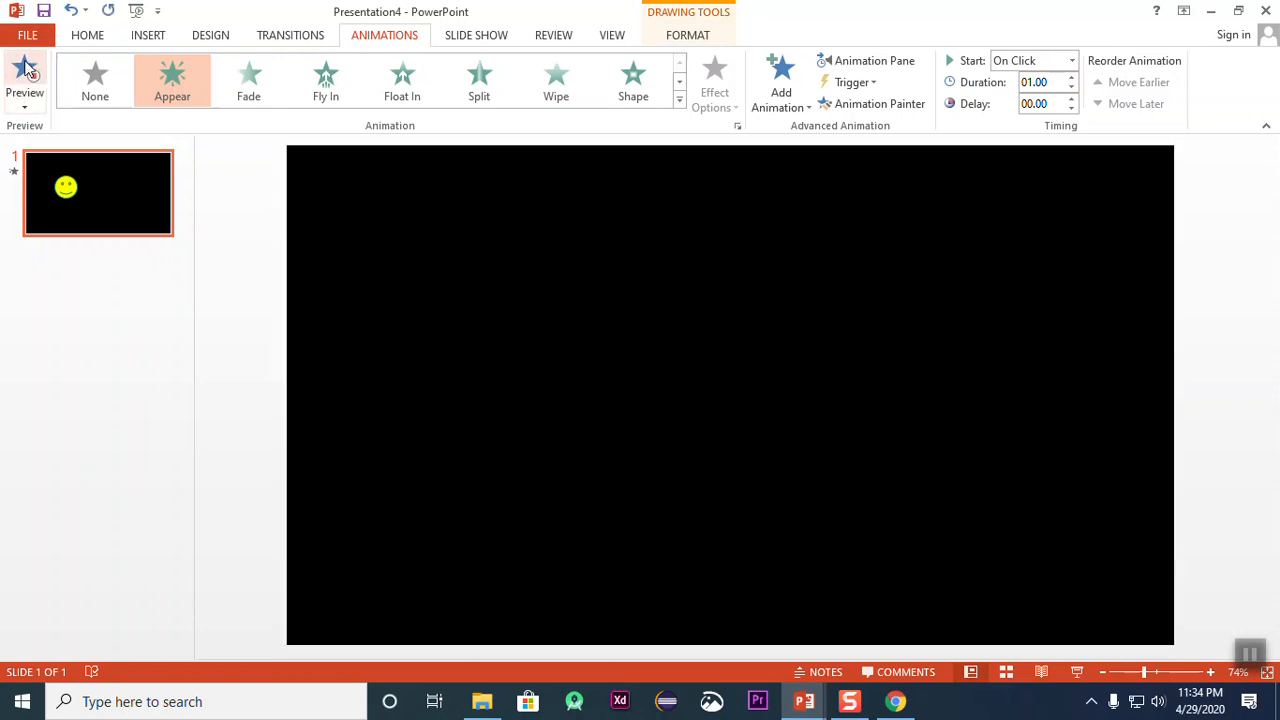
left_click(27, 78)
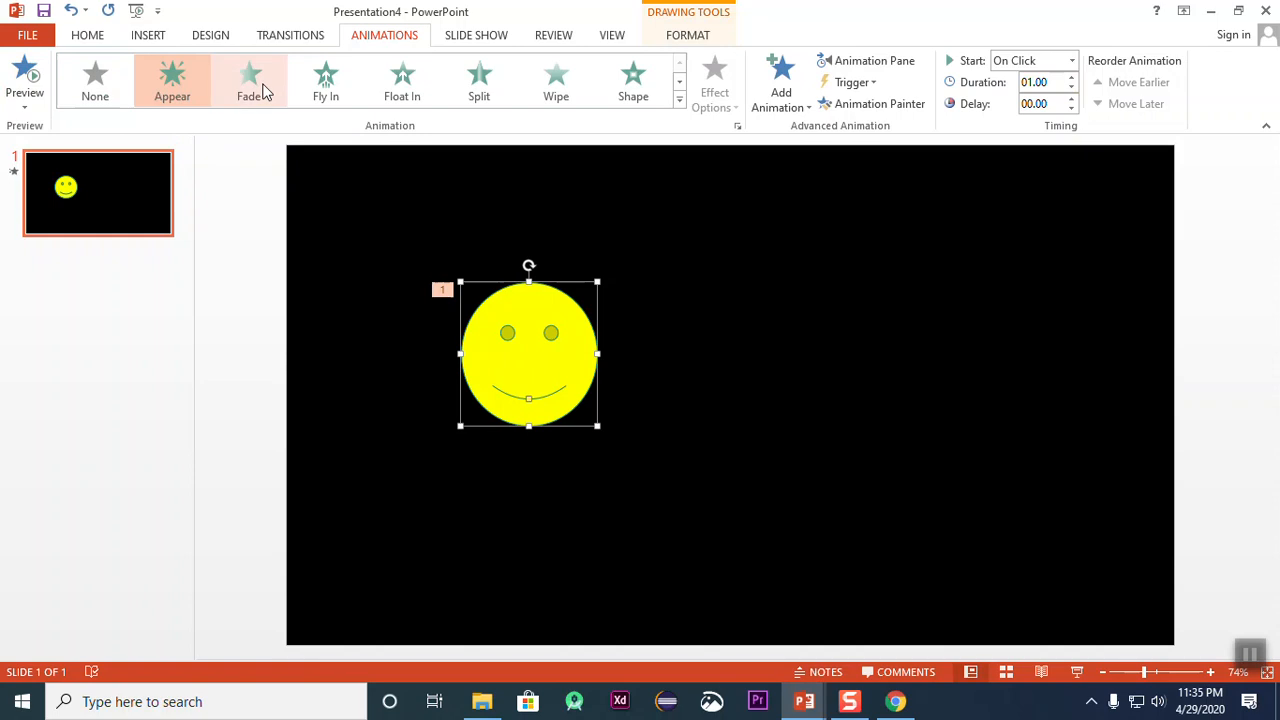
Step: Change the smiley's animation to Fade with a duration of 02.00 and preview it
left_click(264, 88)
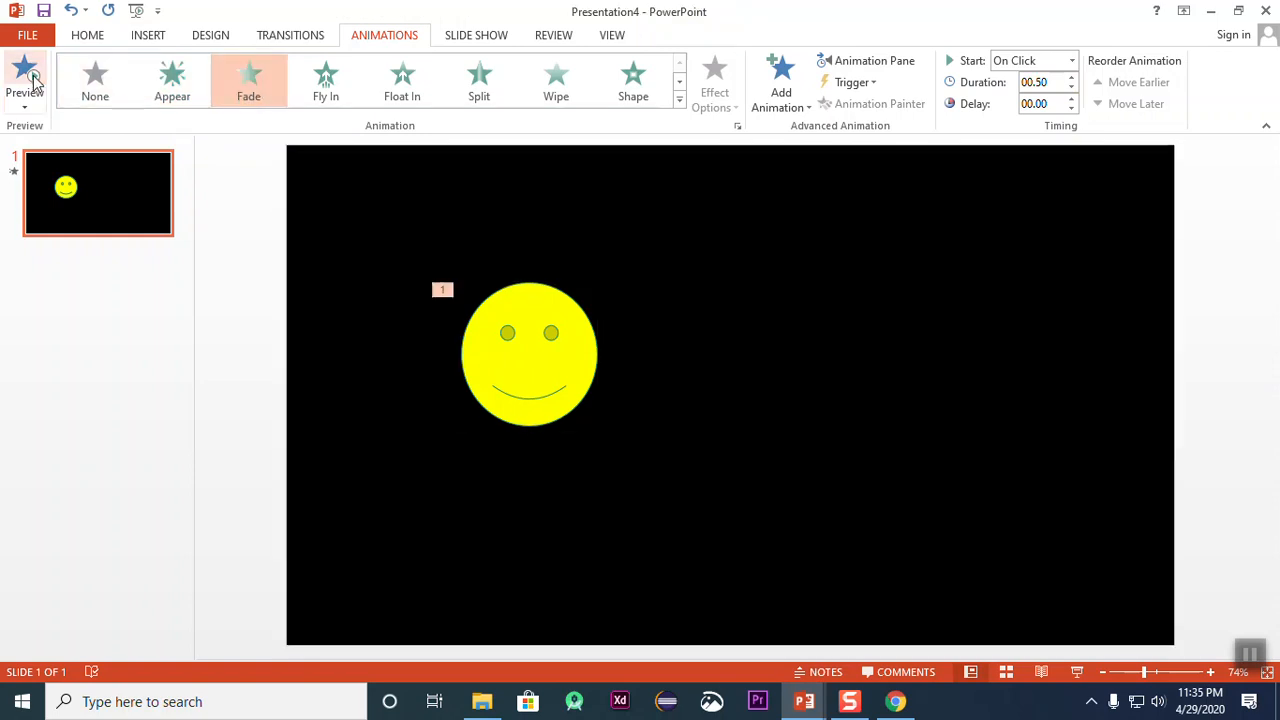
left_click(1072, 78)
left_click(1072, 78)
left_click(1072, 78)
left_click(1072, 78)
left_click(1072, 78)
left_click(1072, 78)
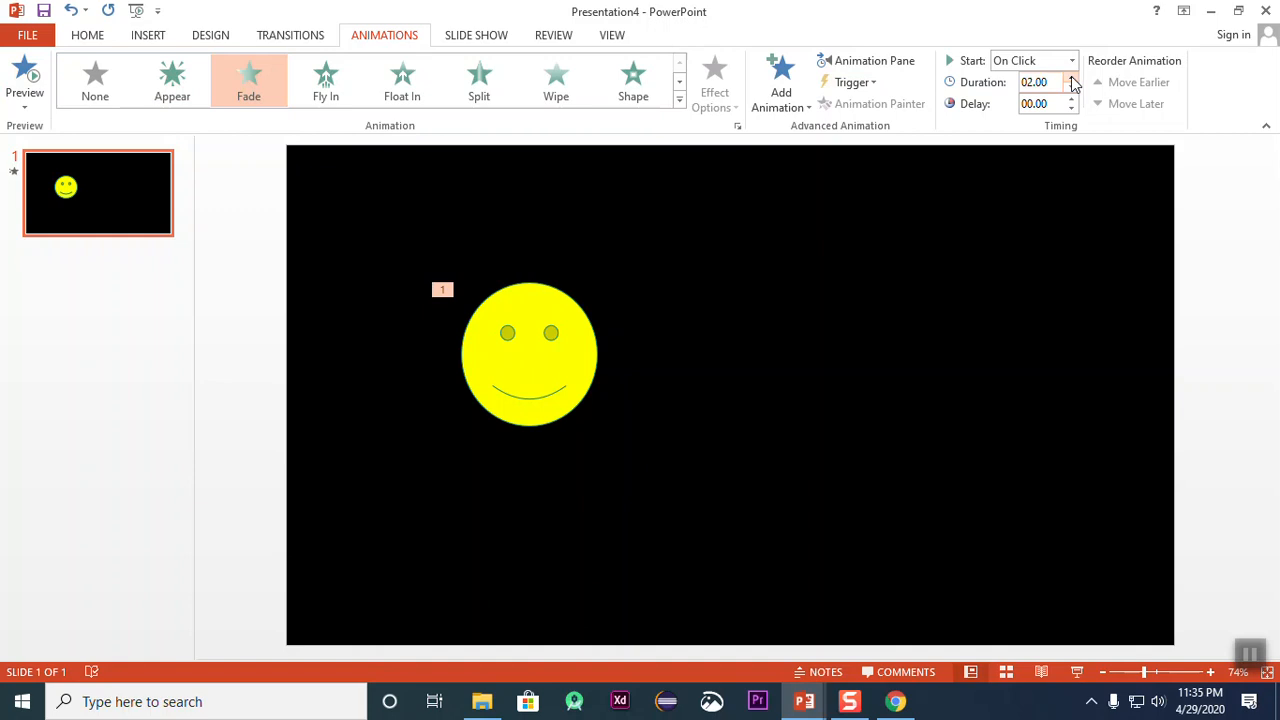
left_click(24, 80)
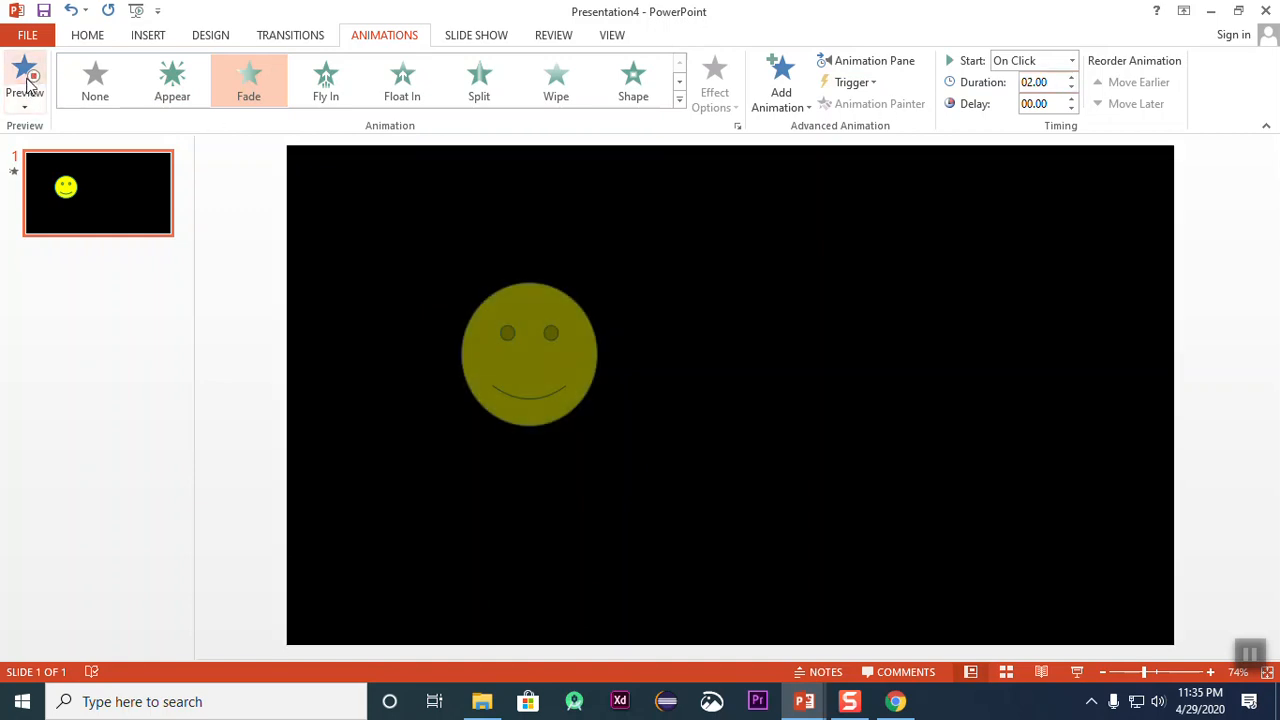
left_click(679, 100)
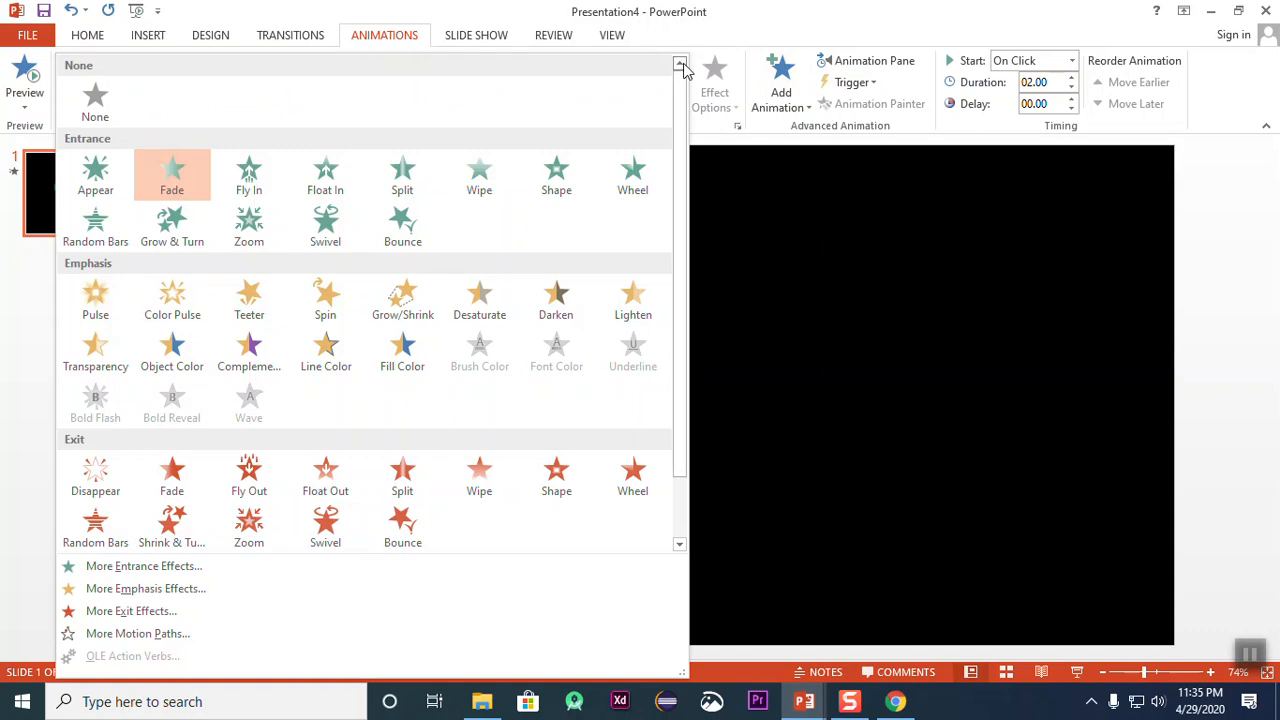
left_click(765, 205)
Step: Move the smiley to the slide's left edge and give it a Fly In entrance animation from the left
mouse_move(523, 322)
left_mouse_down()
mouse_move(785, 307)
mouse_move(385, 335)
mouse_move(843, 331)
mouse_move(289, 340)
mouse_move(754, 346)
mouse_move(1153, 331)
mouse_move(263, 323)
mouse_move(947, 320)
mouse_move(1066, 306)
mouse_move(240, 303)
mouse_move(986, 303)
mouse_move(1022, 315)
mouse_move(333, 321)
left_mouse_up()
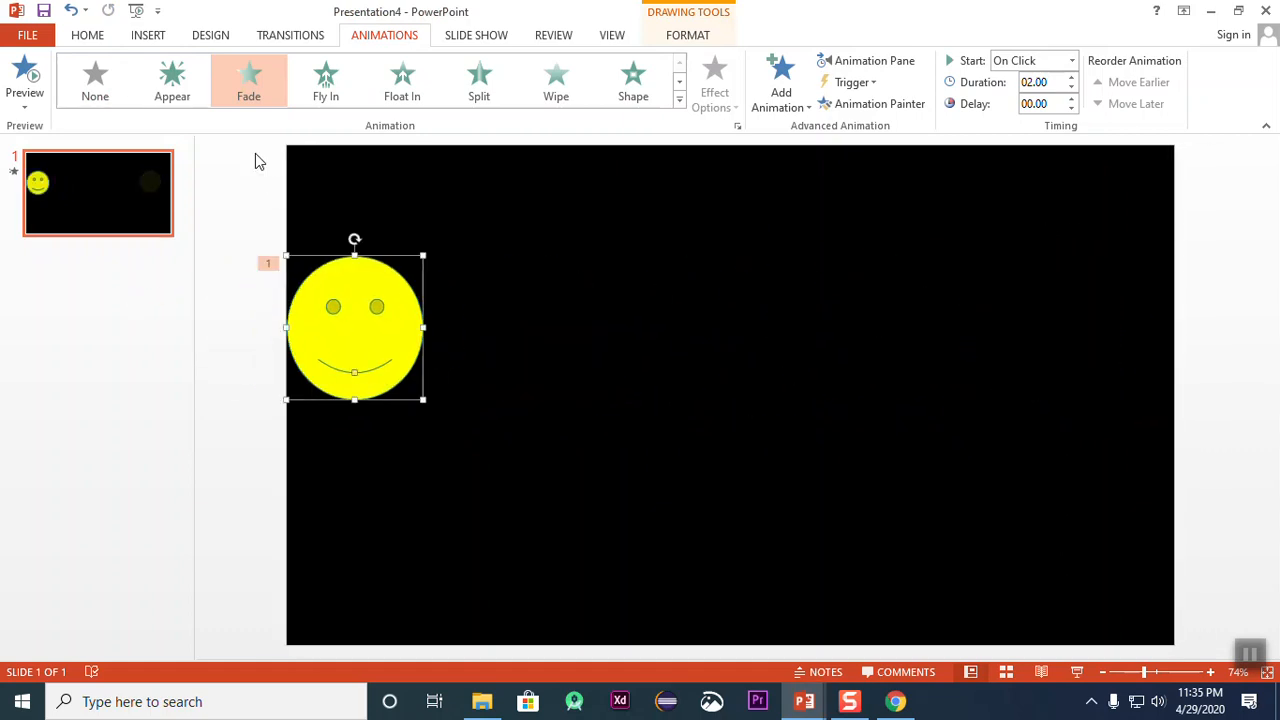
left_click(330, 74)
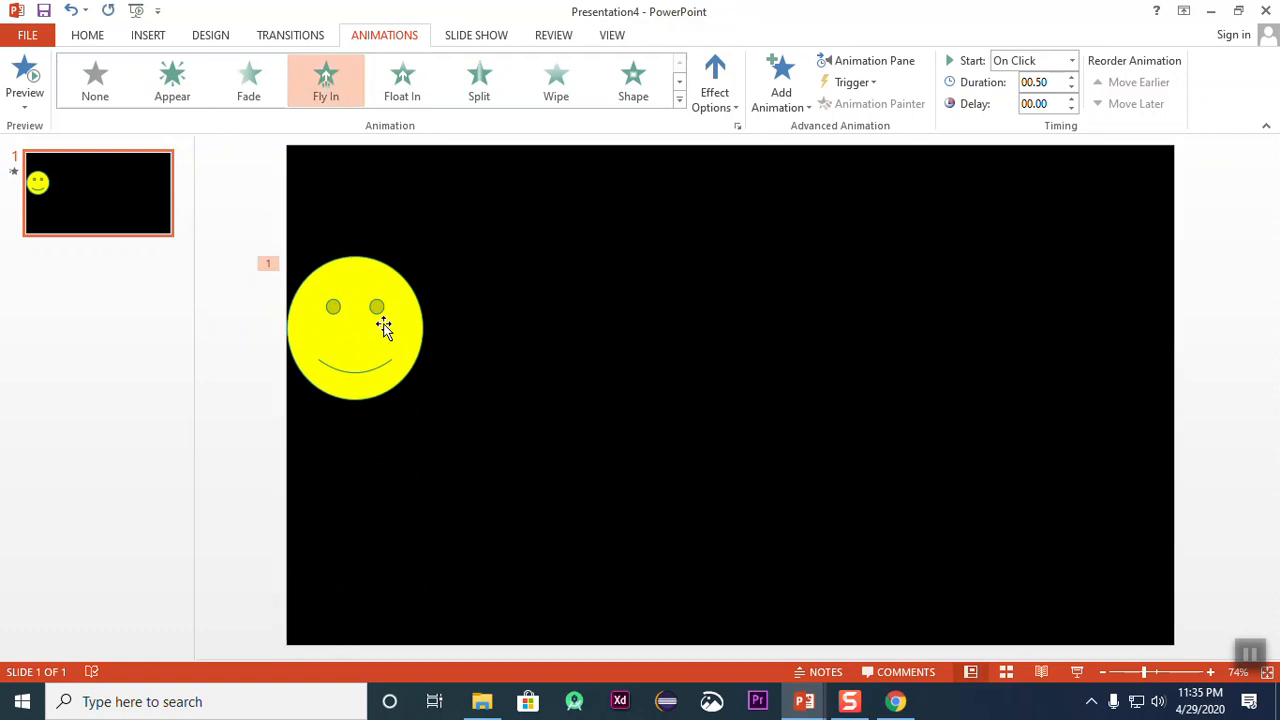
left_click(716, 93)
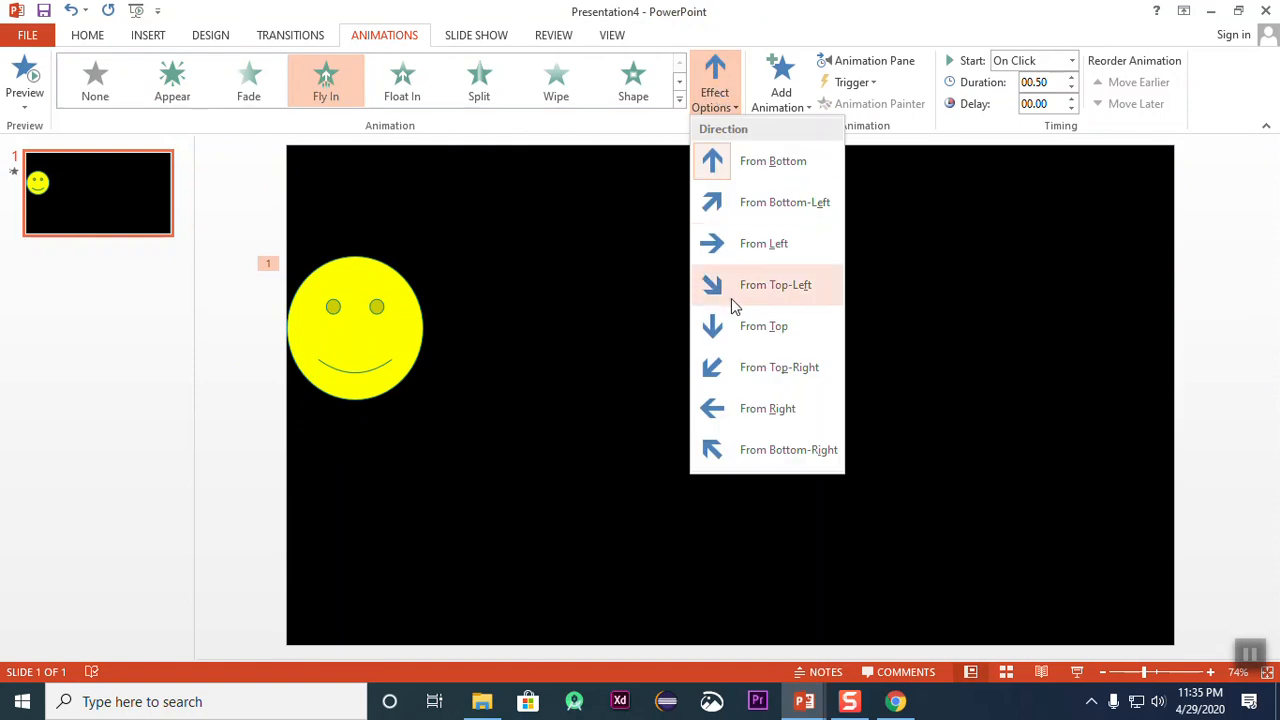
left_click(729, 252)
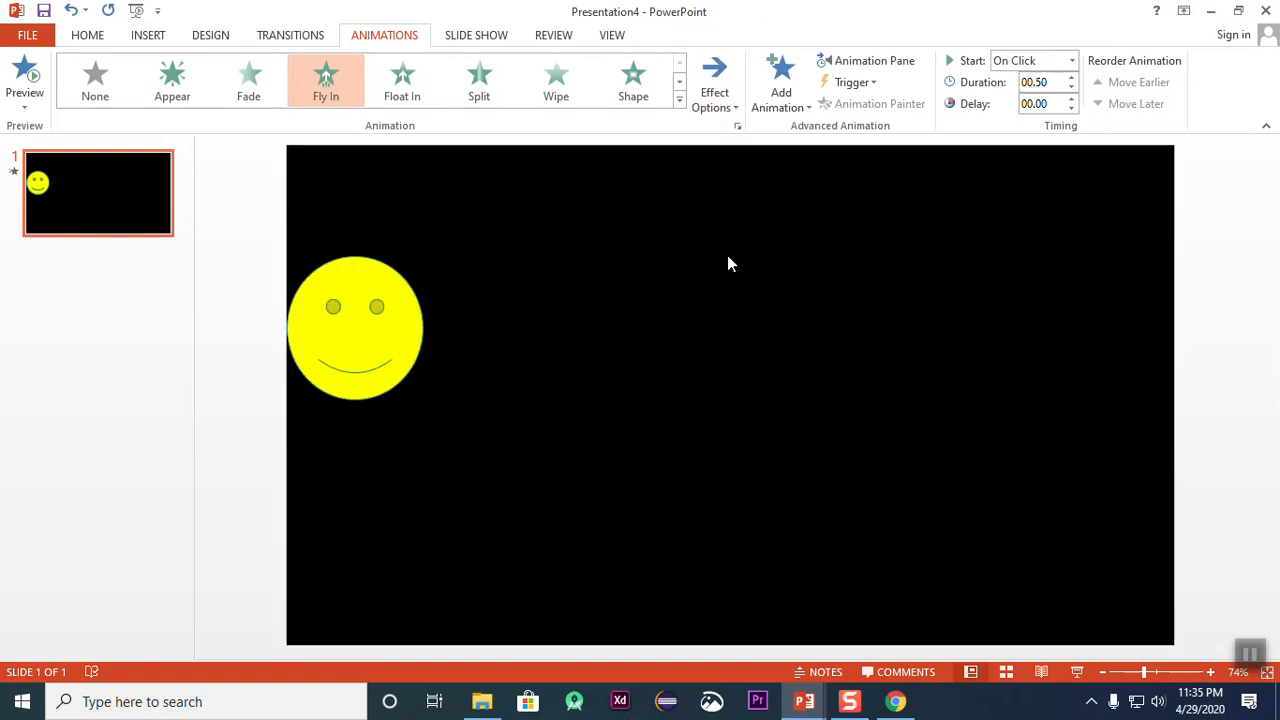
Step: Move the smiley to the right side of the slide and reapply Fly In with the From Left direction
left_click(382, 330)
mouse_move(383, 329)
left_mouse_down()
mouse_move(985, 323)
mouse_move(357, 351)
mouse_move(969, 329)
mouse_move(991, 346)
mouse_move(454, 369)
mouse_move(1020, 343)
mouse_move(1020, 363)
mouse_move(406, 371)
mouse_move(1014, 370)
mouse_move(1013, 310)
left_mouse_up()
left_click(327, 80)
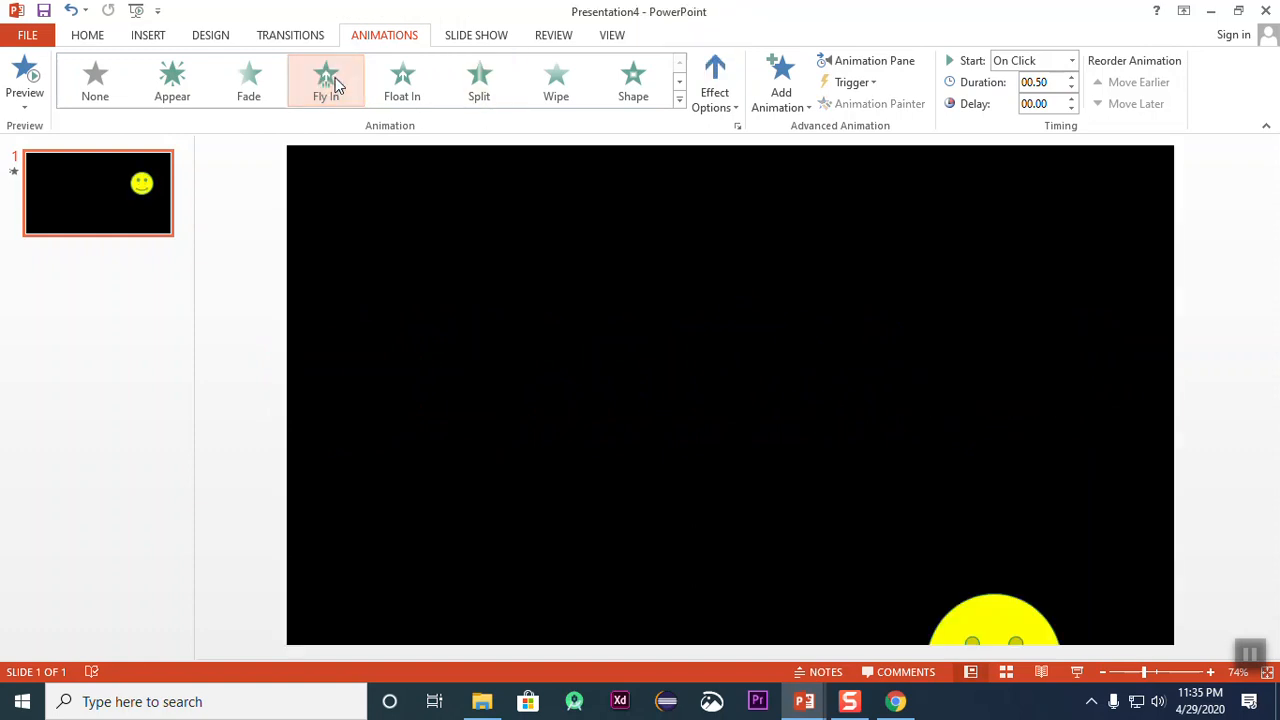
left_click(724, 108)
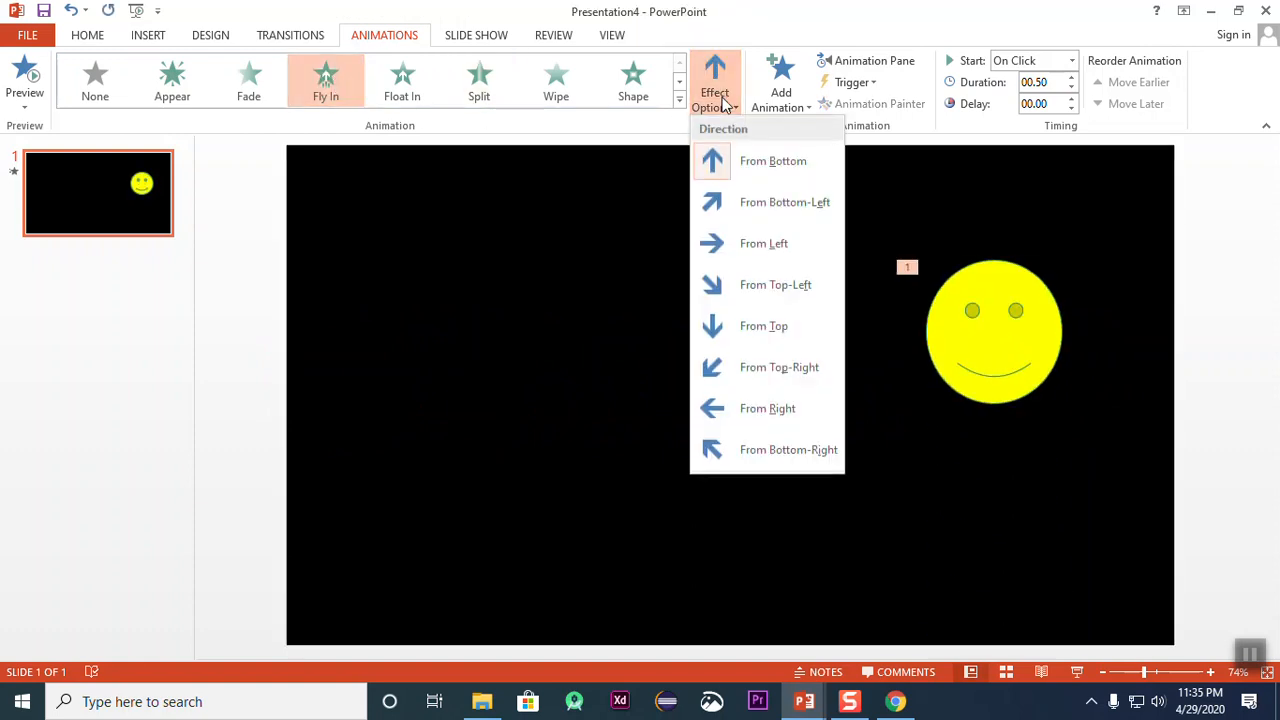
left_click(752, 244)
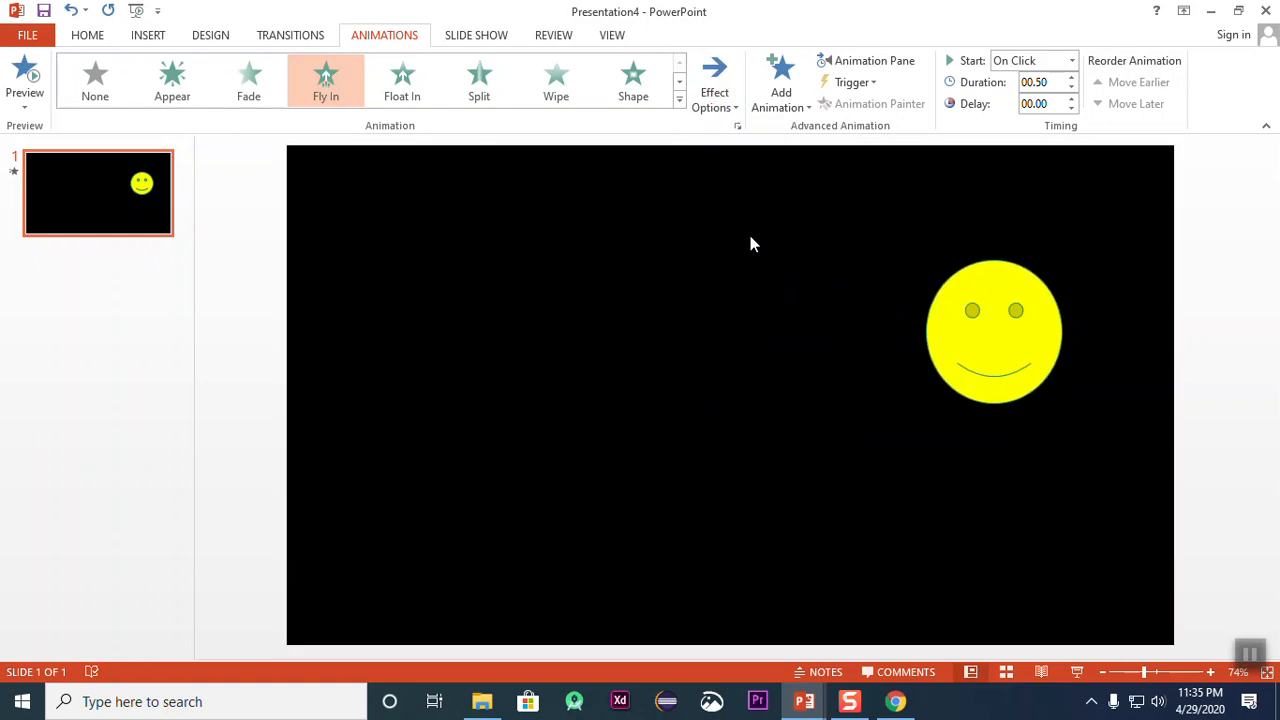
Step: Shift the smiley slightly down, set the Fly In duration to 02.00, and preview the animation
mouse_move(1004, 362)
left_mouse_down()
mouse_move(754, 377)
mouse_move(1031, 374)
mouse_move(680, 400)
mouse_move(989, 372)
mouse_move(274, 371)
mouse_move(663, 371)
mouse_move(380, 397)
mouse_move(1017, 434)
mouse_move(992, 391)
left_mouse_up()
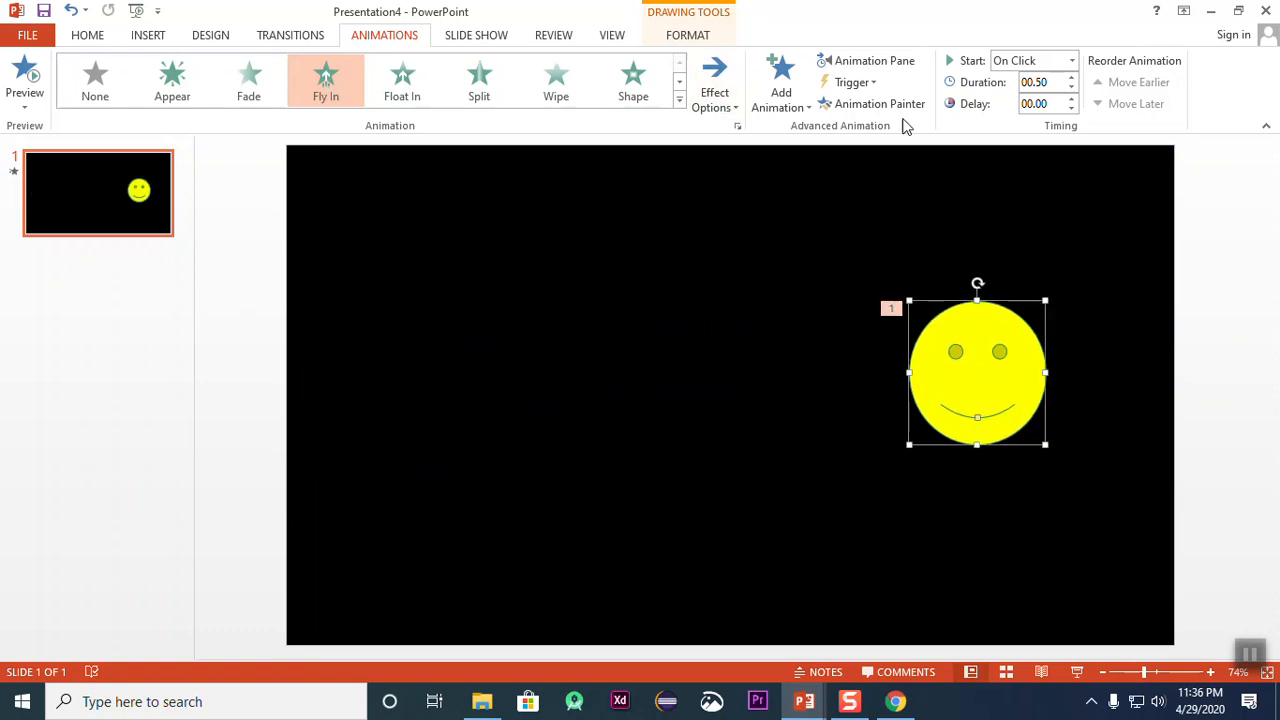
left_click(1069, 78)
left_click(20, 78)
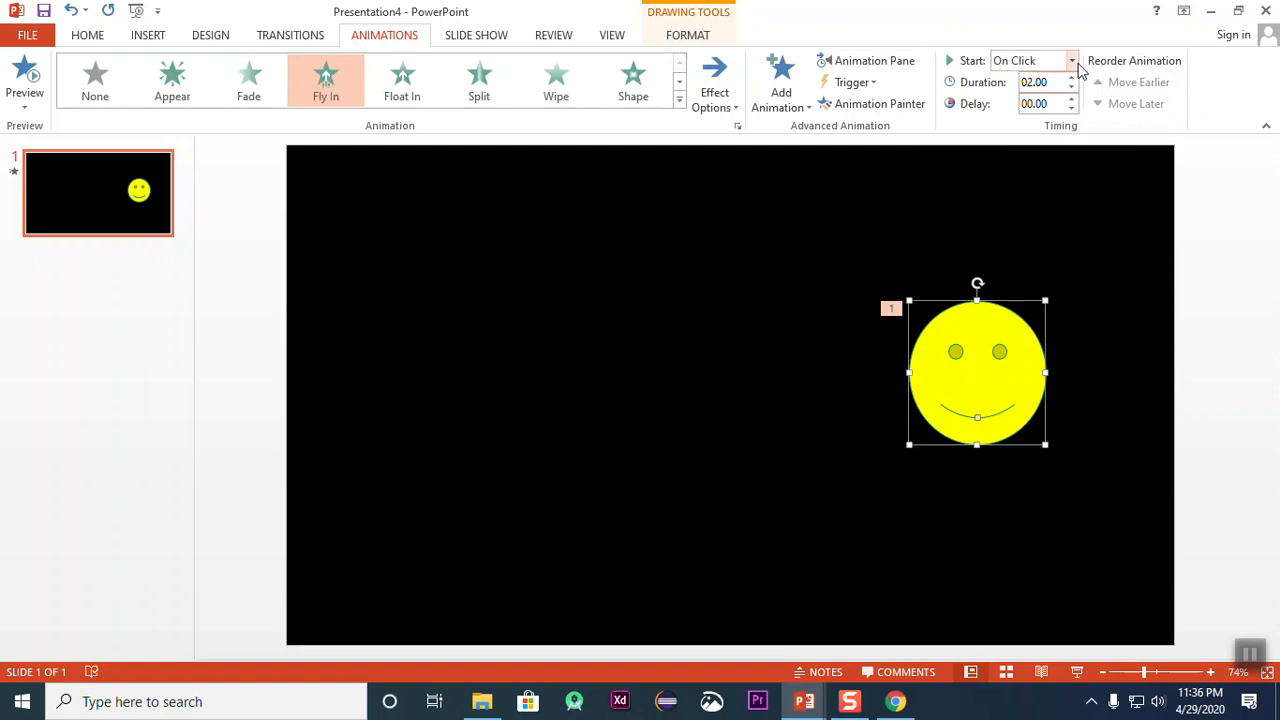
left_click(1048, 81)
left_click_drag(1057, 83, 988, 82)
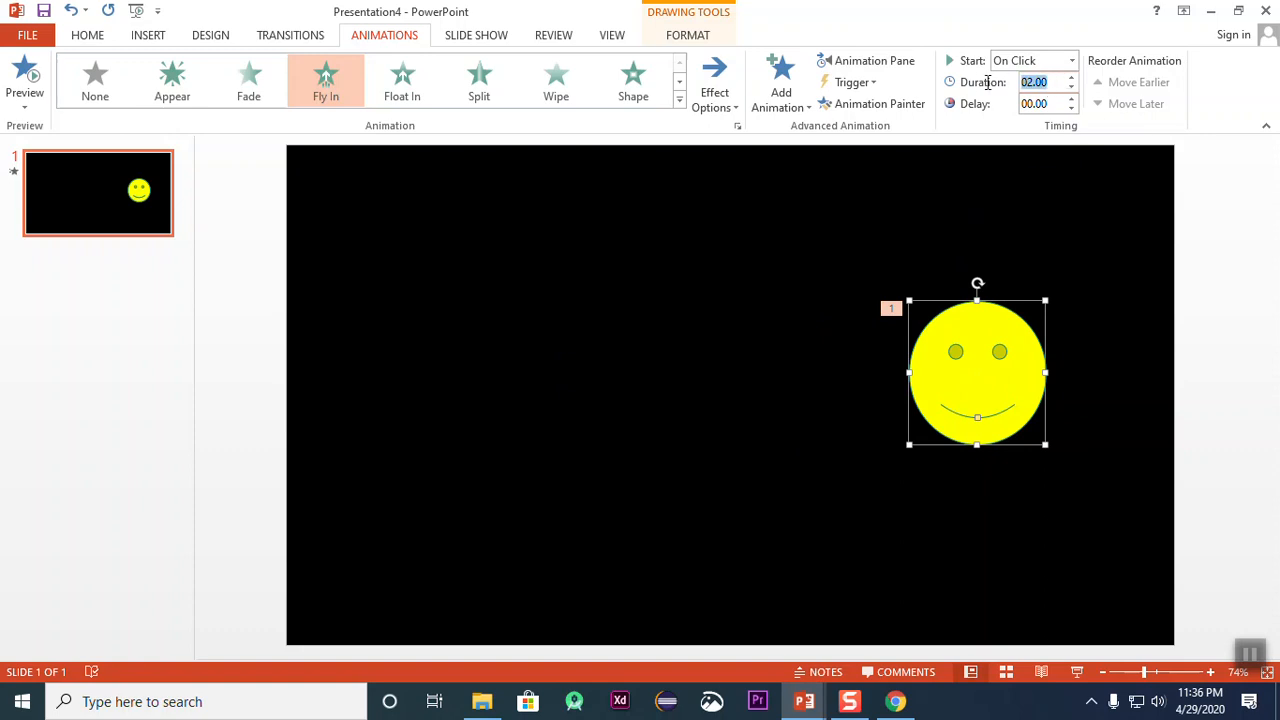
left_click_drag(1058, 84, 949, 84)
left_click(1050, 83)
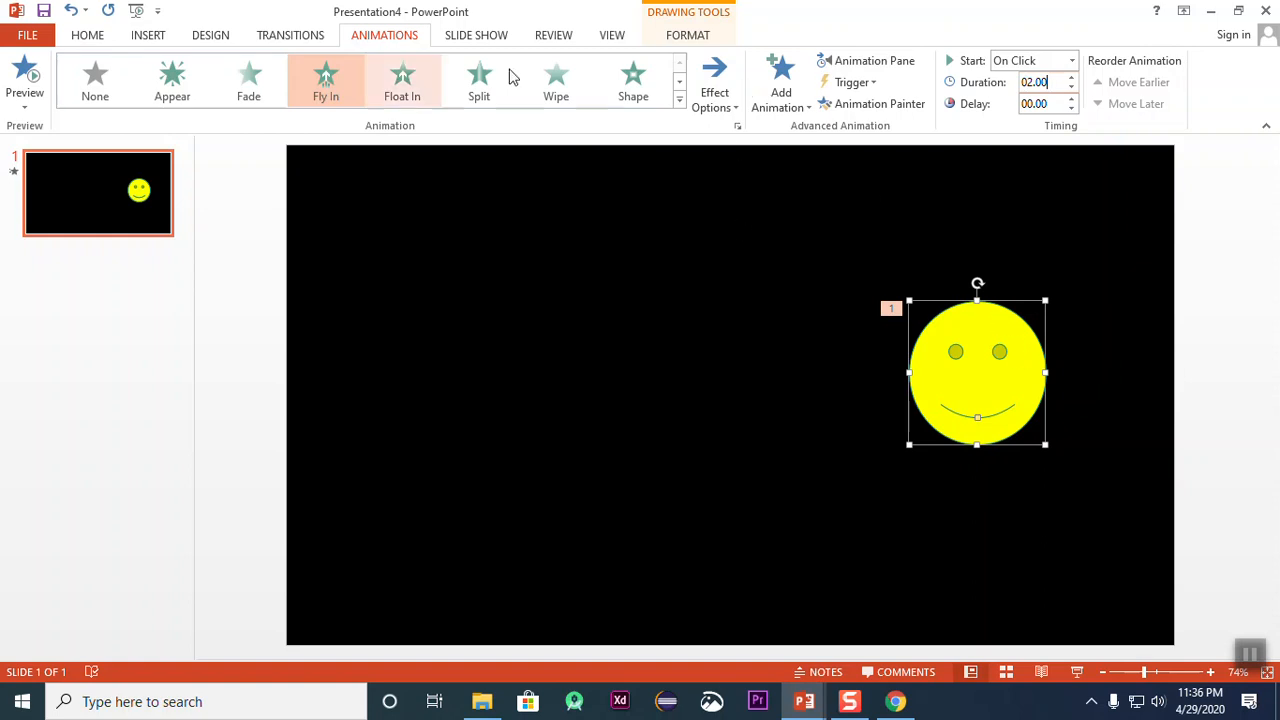
Step: Try the Shape, Wipe, Split and Grow & Turn entrance animations on the smiley one after another
left_click(660, 100)
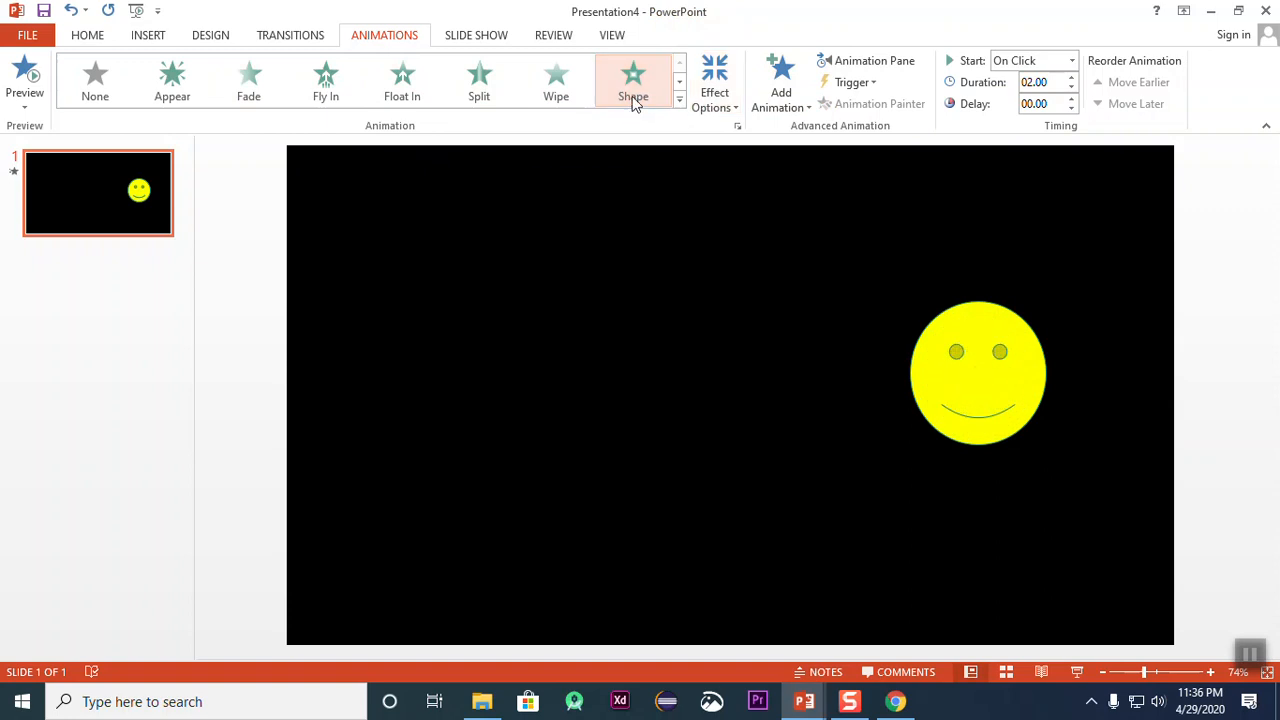
left_click(556, 80)
left_click(480, 80)
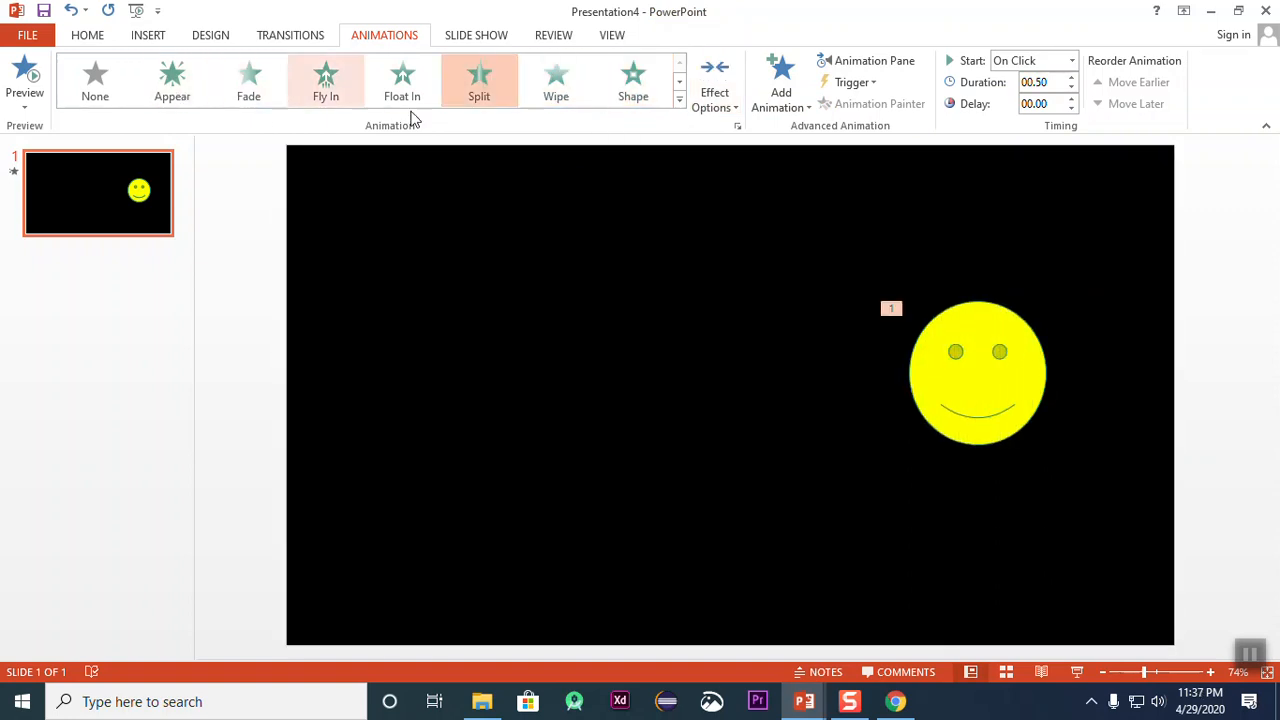
left_click(679, 100)
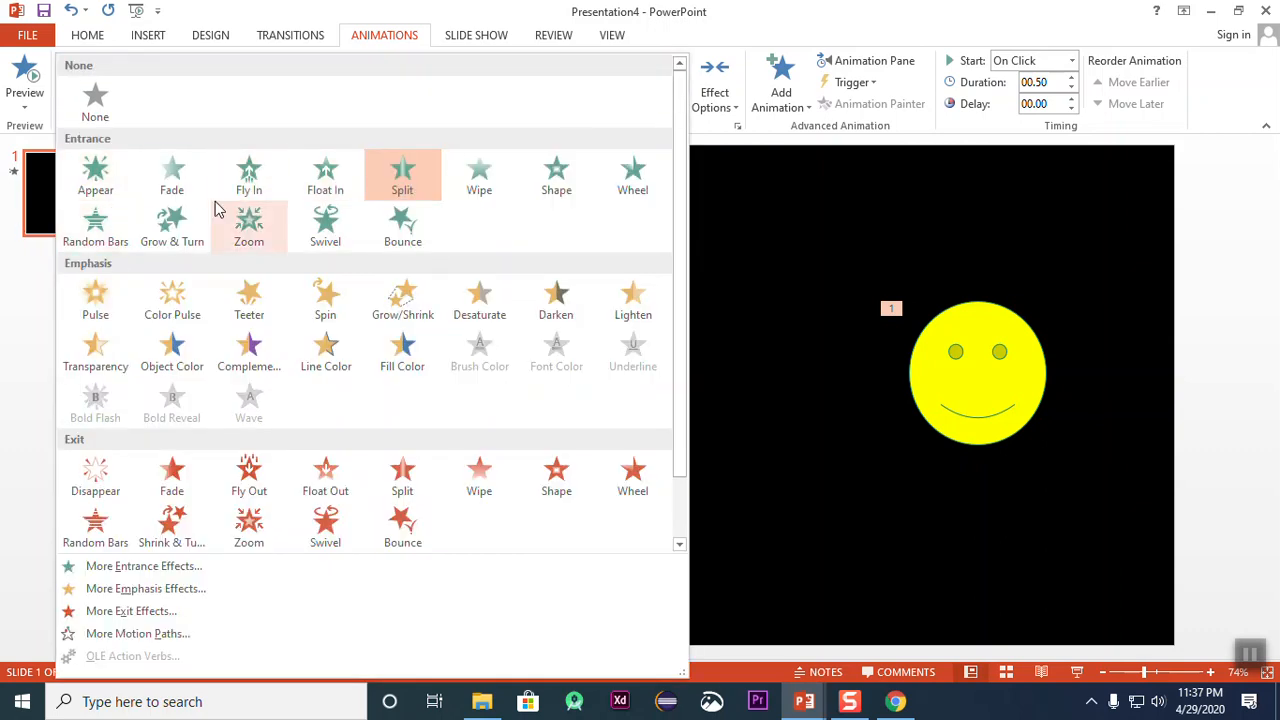
left_click(177, 240)
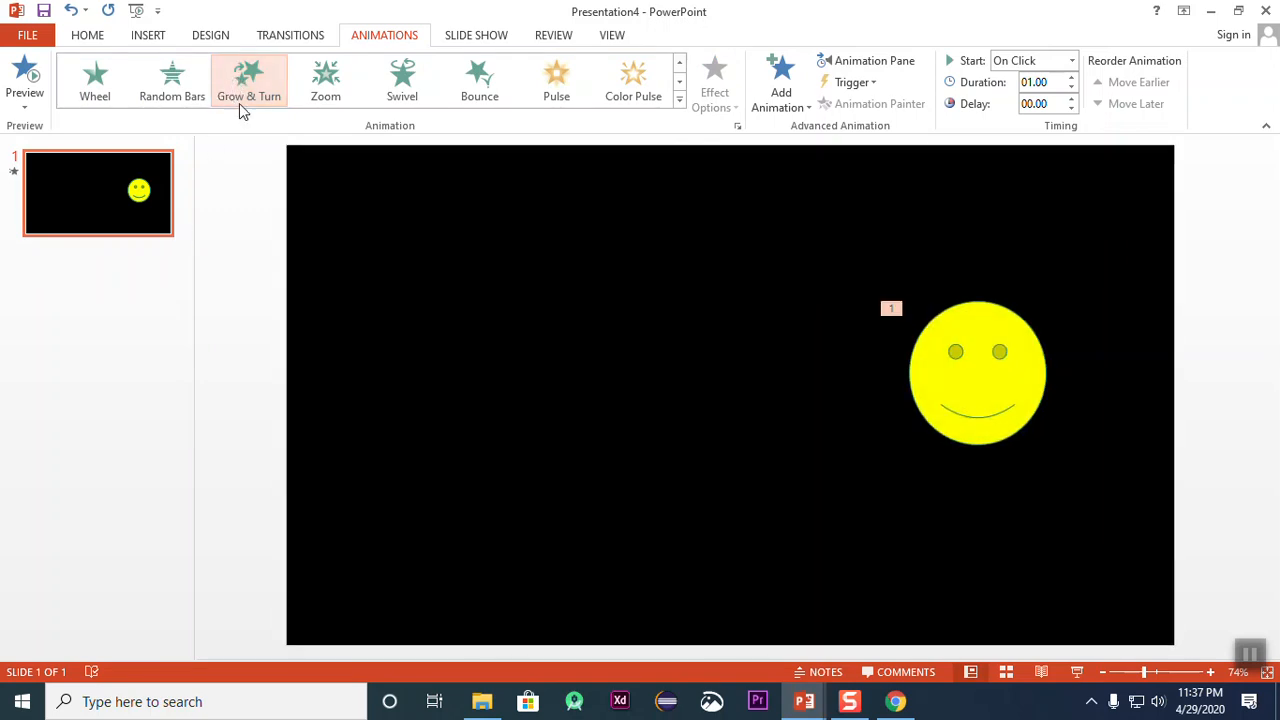
Step: Apply the Fly Out exit animation to the smiley with the To Left direction
left_click(679, 101)
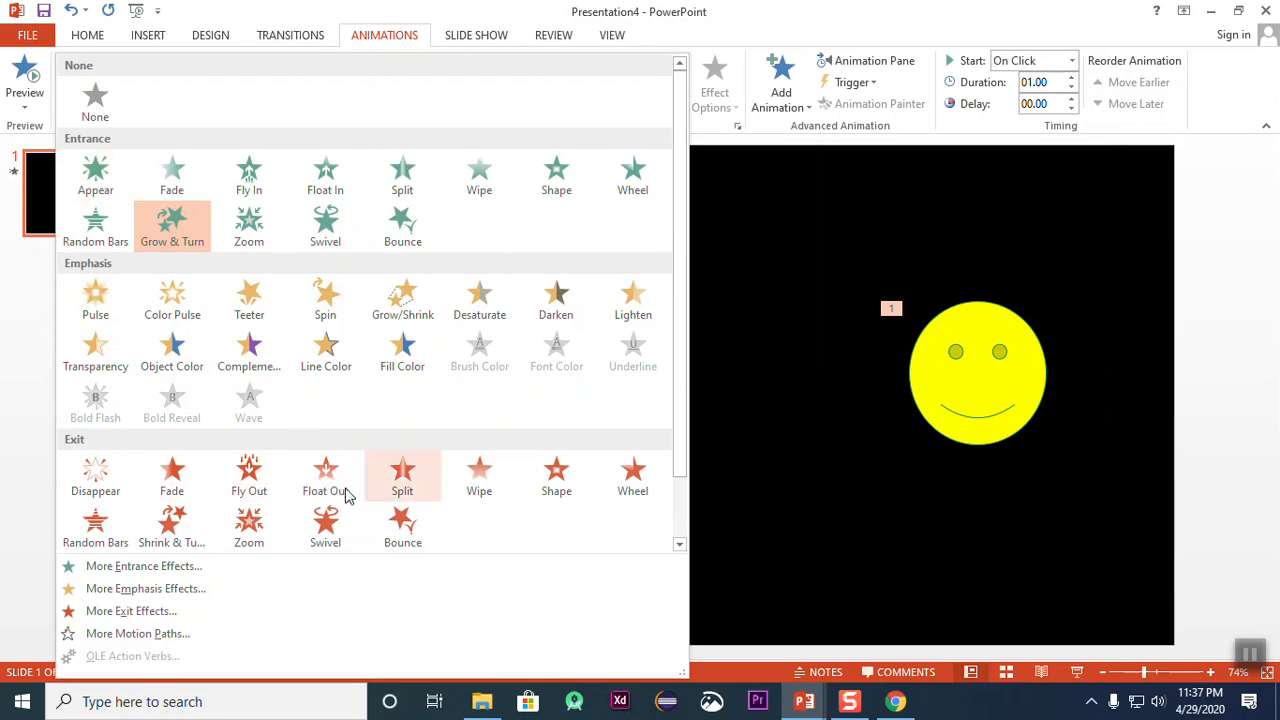
left_click(257, 471)
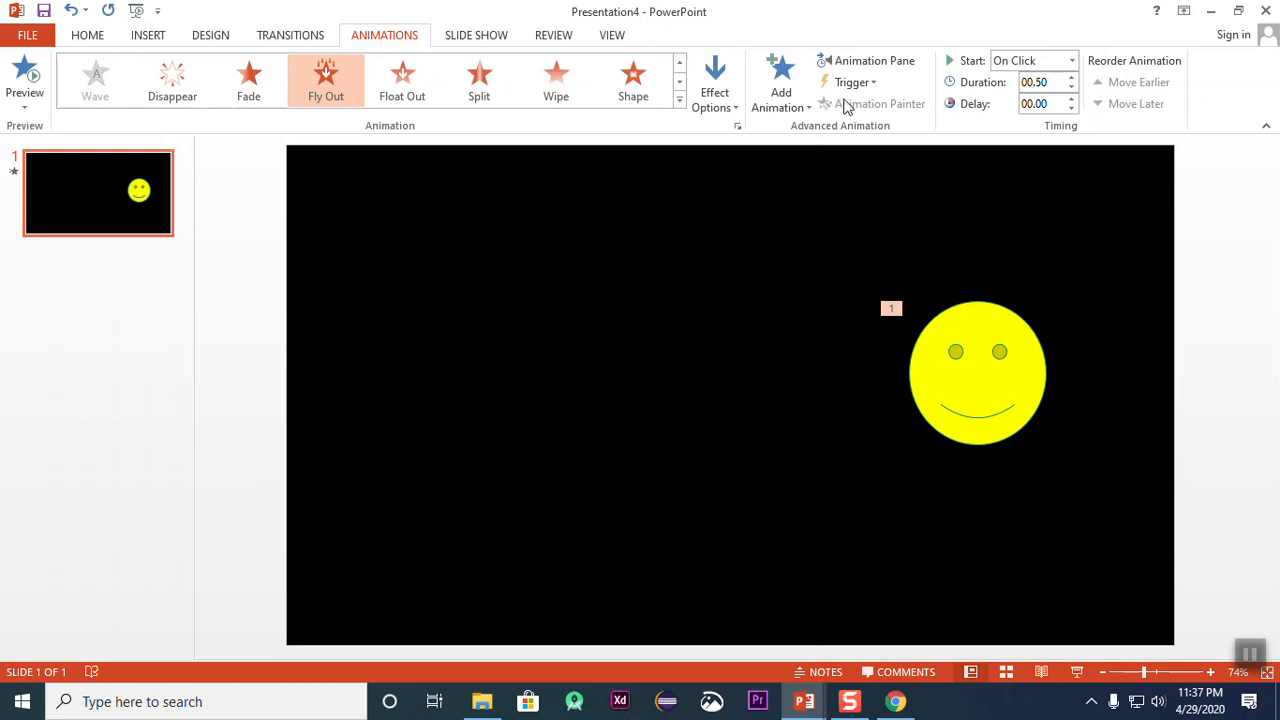
left_click(714, 88)
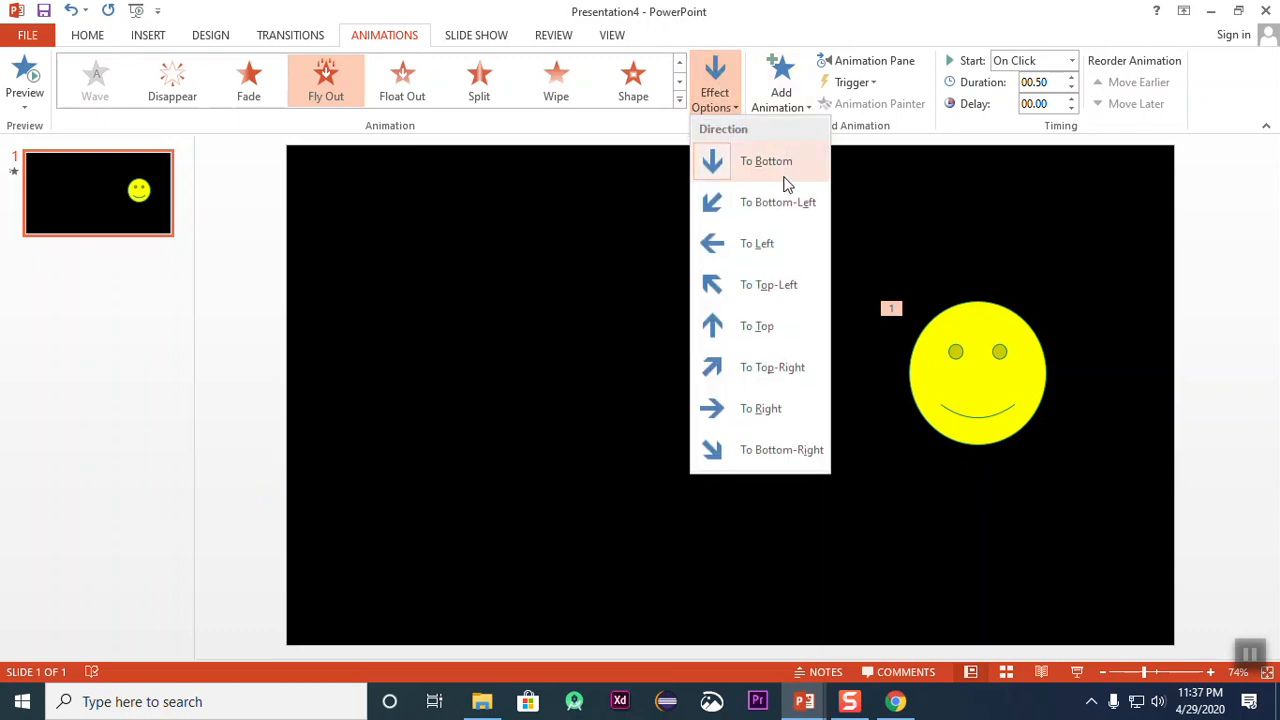
left_click(754, 248)
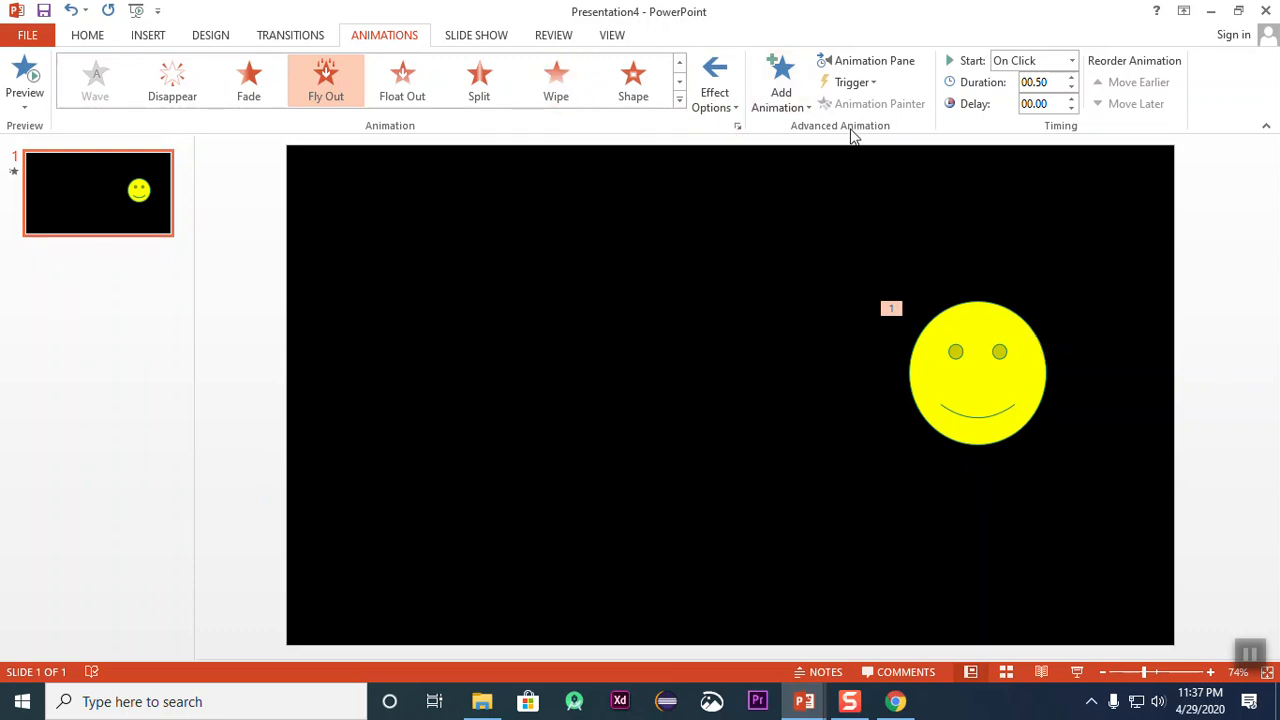
Step: Move the smiley from the slide's right side to left of centre, in the upper half of the slide
mouse_move(920, 400)
left_mouse_down()
mouse_move(563, 320)
mouse_move(585, 332)
left_mouse_up()
left_click_drag(706, 326, 616, 337)
left_click(482, 373)
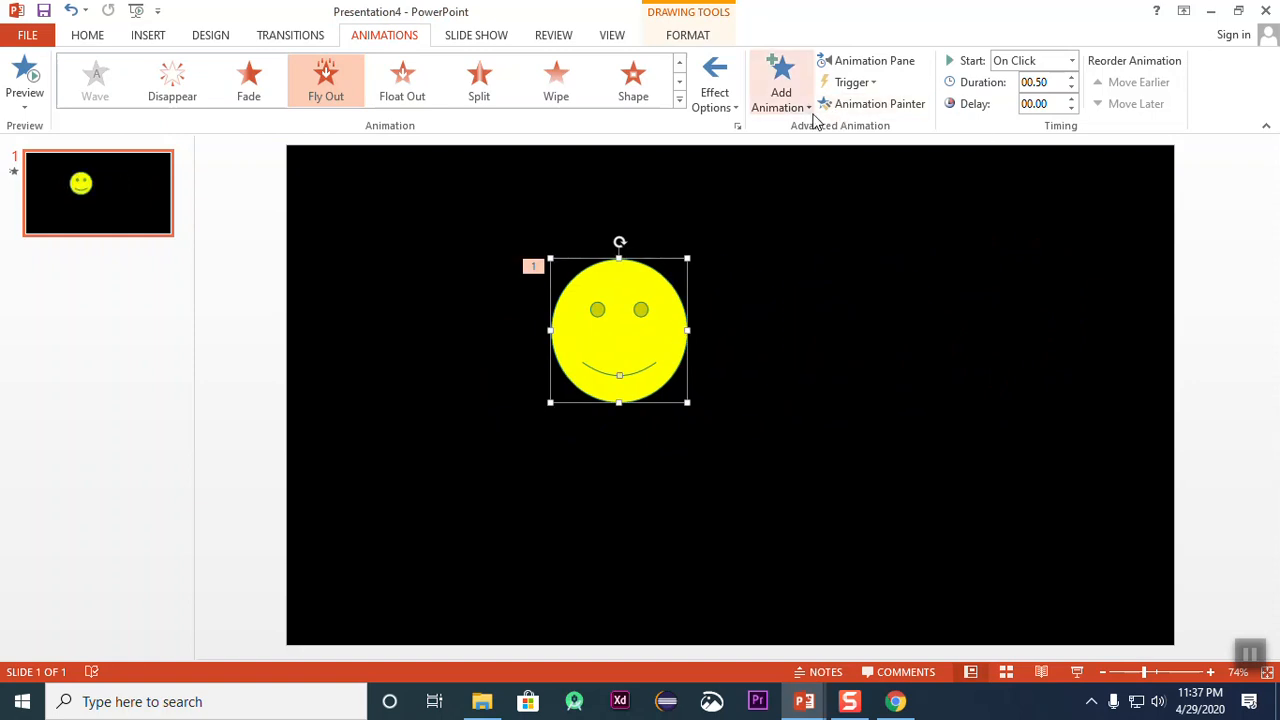
Step: Delete the smiley's Fly Out animation using the Animation Pane, and close the pane with the smiley selected
left_click(915, 112)
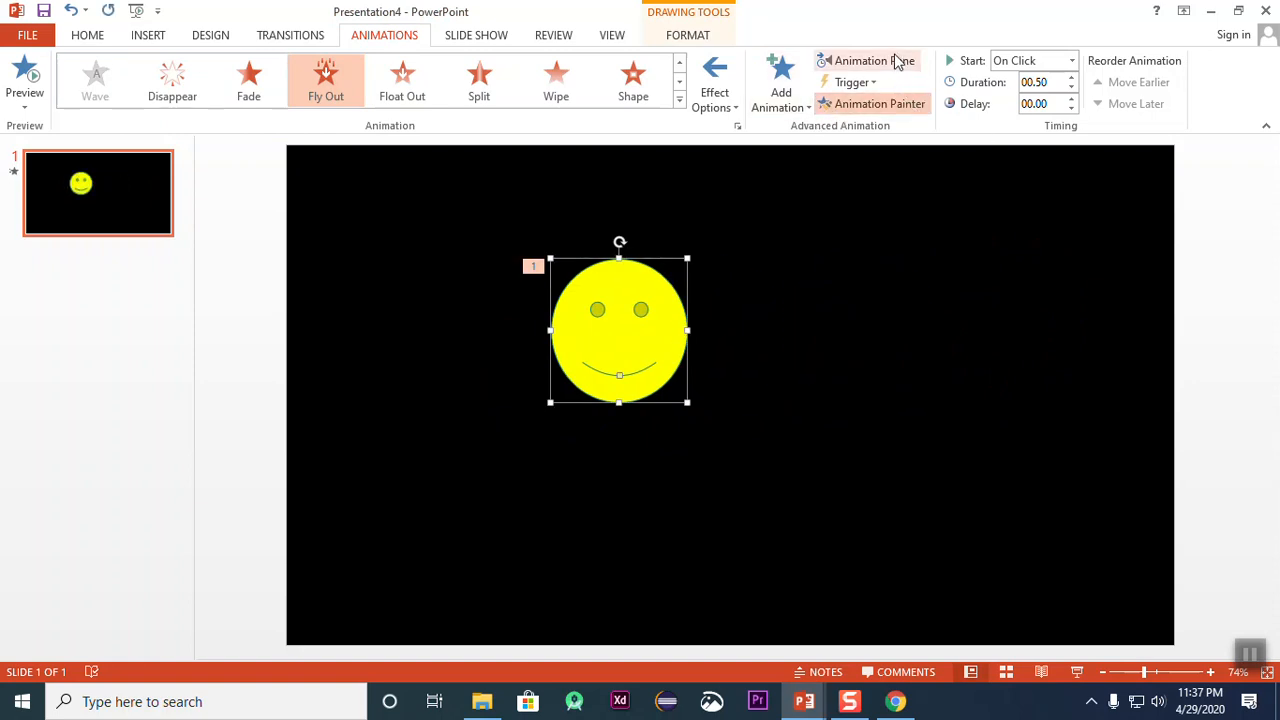
left_click(898, 62)
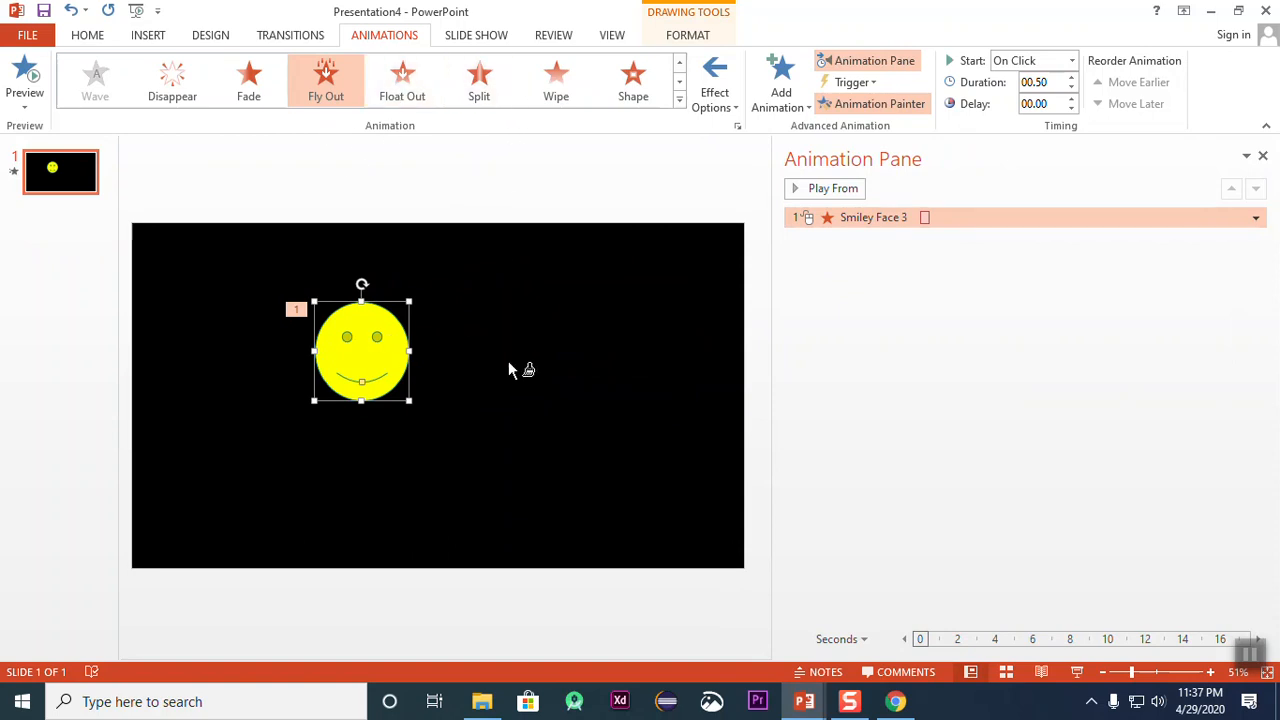
left_click(901, 222)
key("Delete")
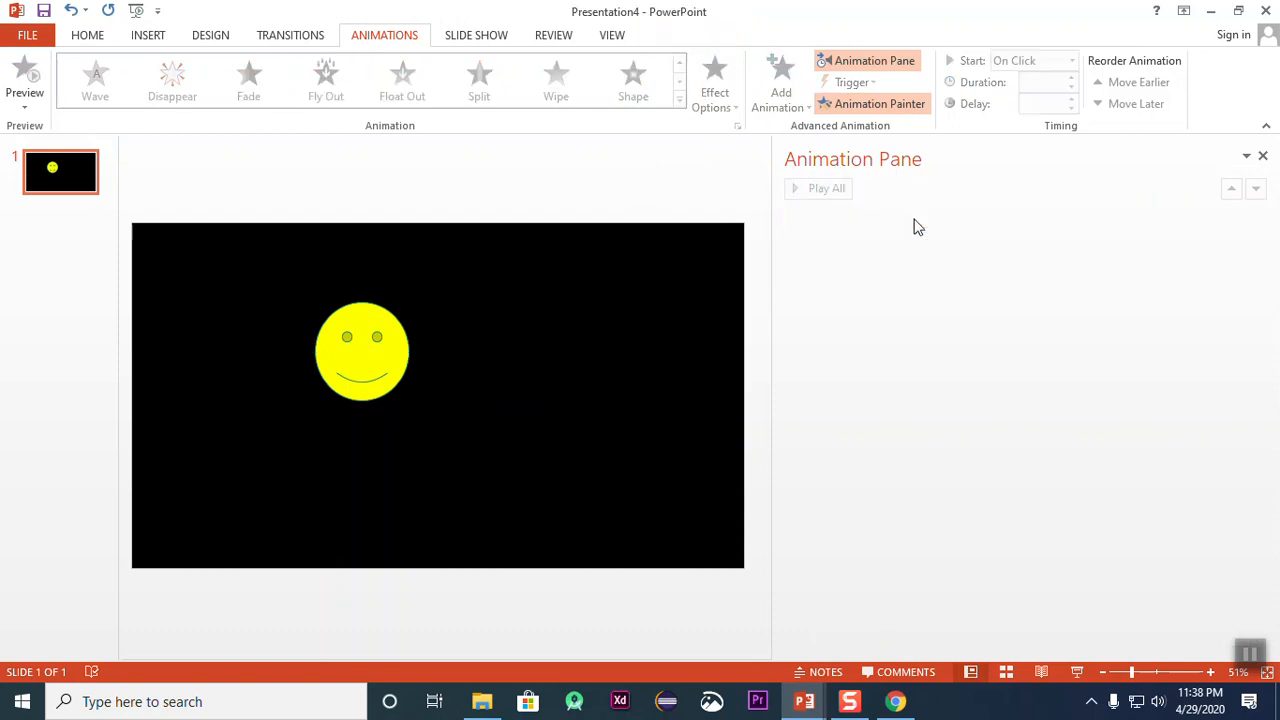
left_click(400, 363)
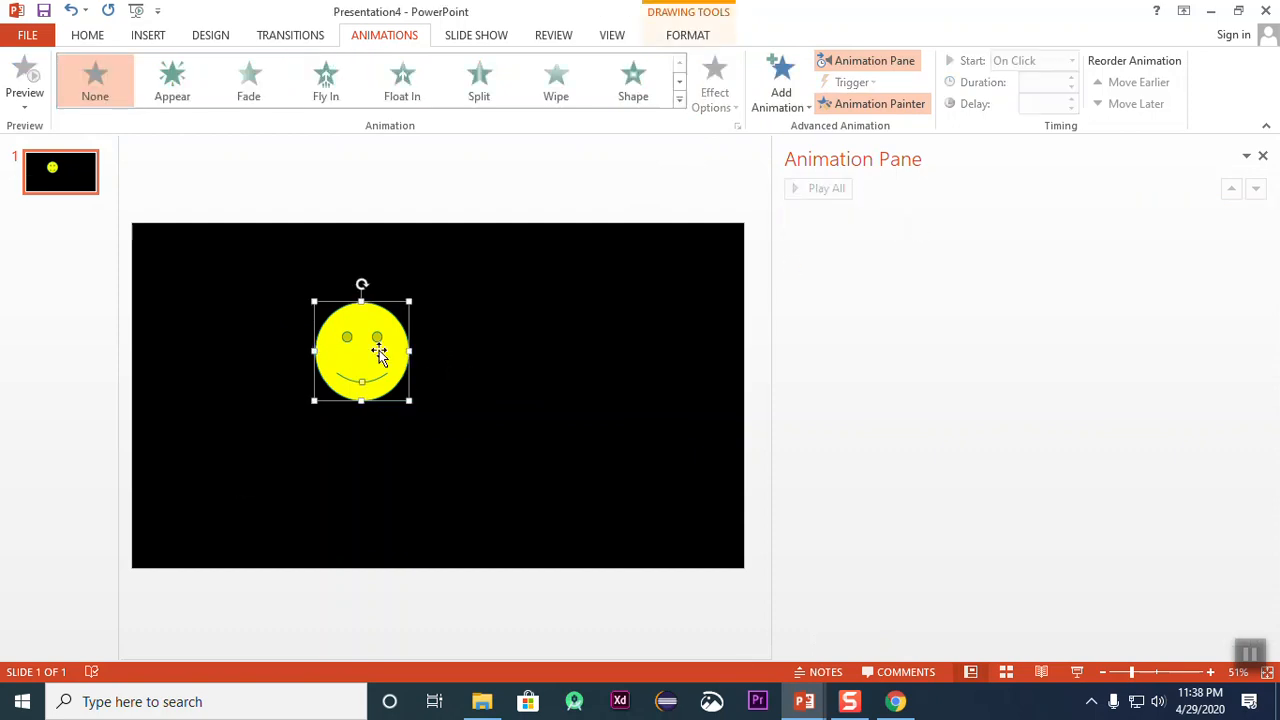
left_click(1263, 155)
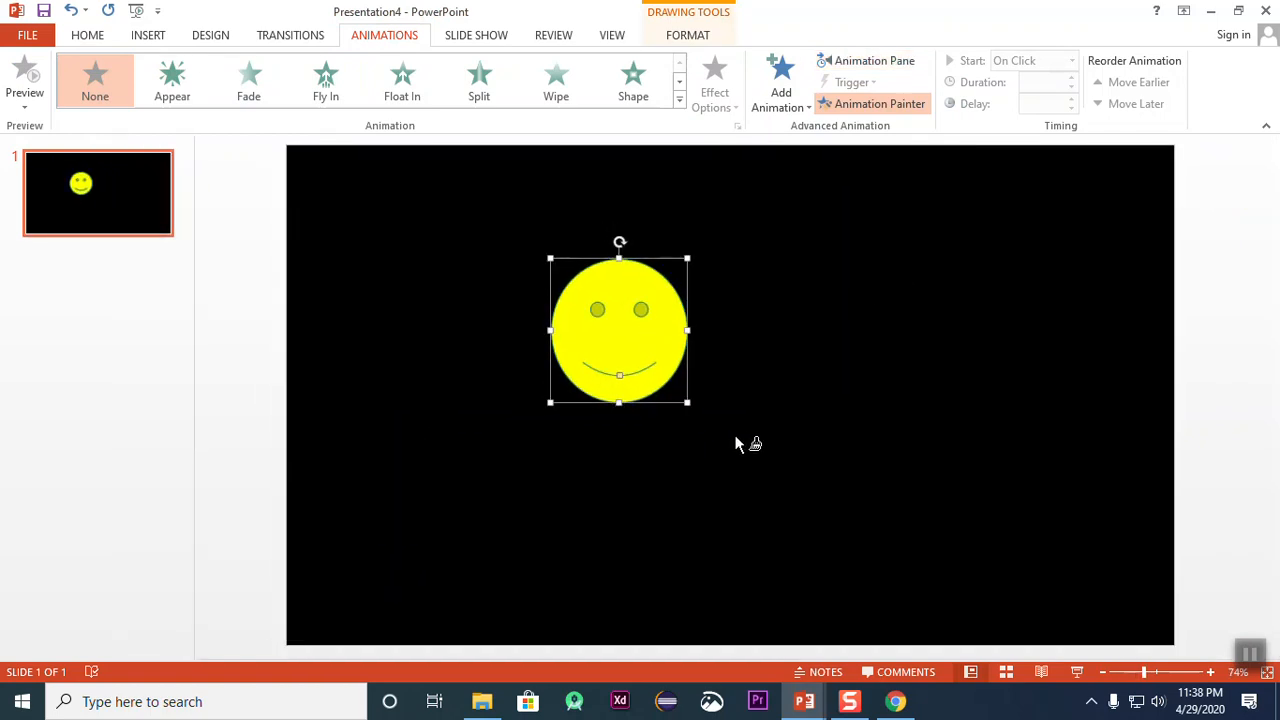
Step: Turn off the Animation Painter and move the smiley to the right half of the slide, near mid-height
left_click(570, 408)
left_click(605, 341)
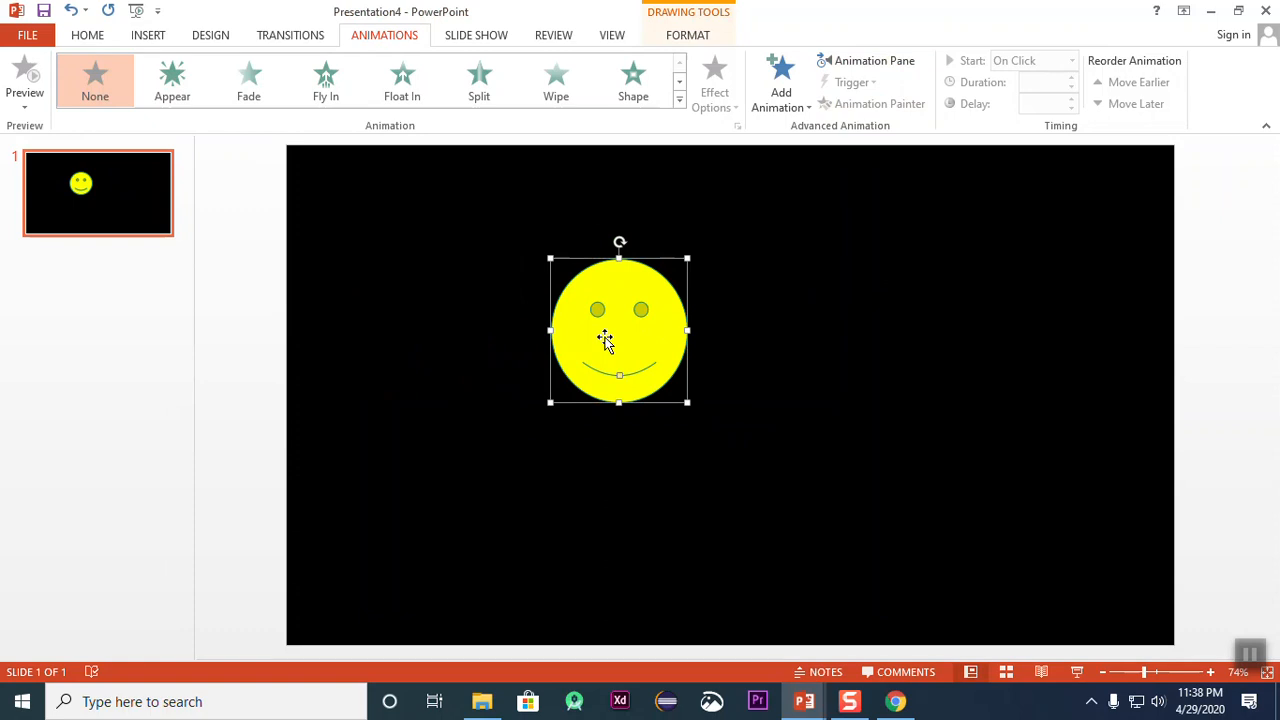
left_click(697, 40)
left_click_drag(654, 297, 975, 370)
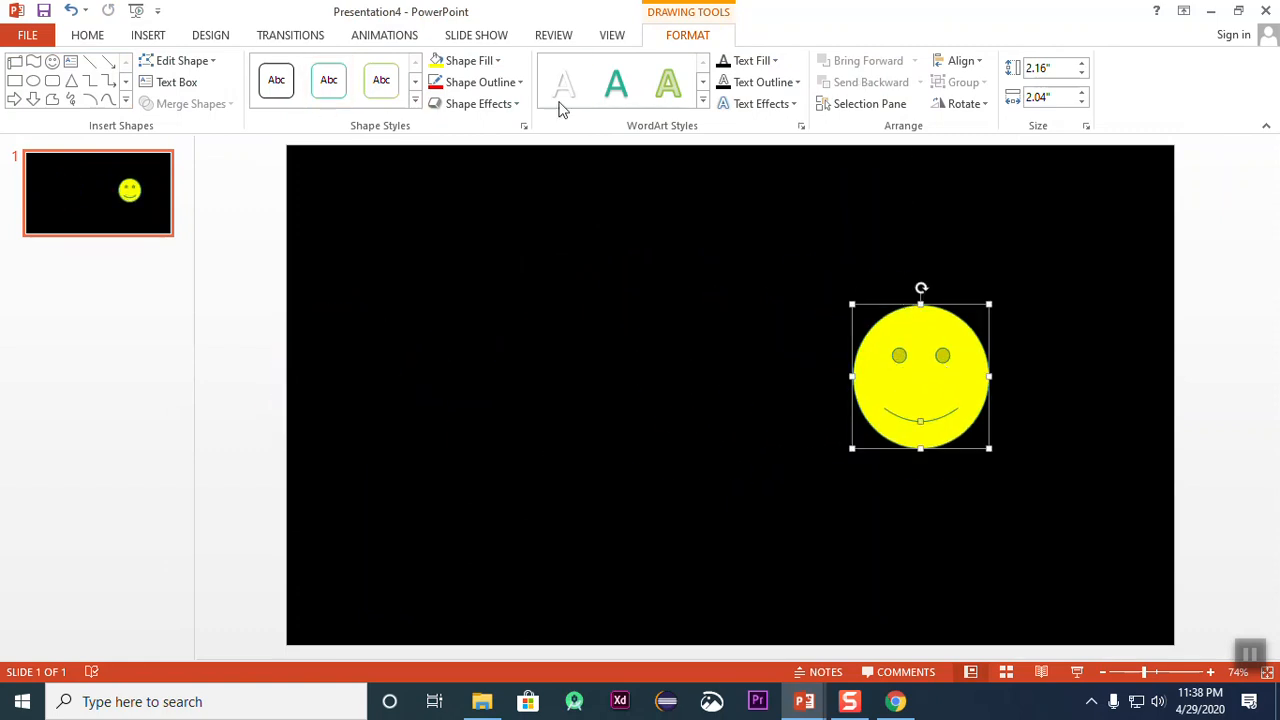
Step: Apply the Fly In entrance animation to the smiley with the From Left direction and a duration of 02.00
left_click(380, 35)
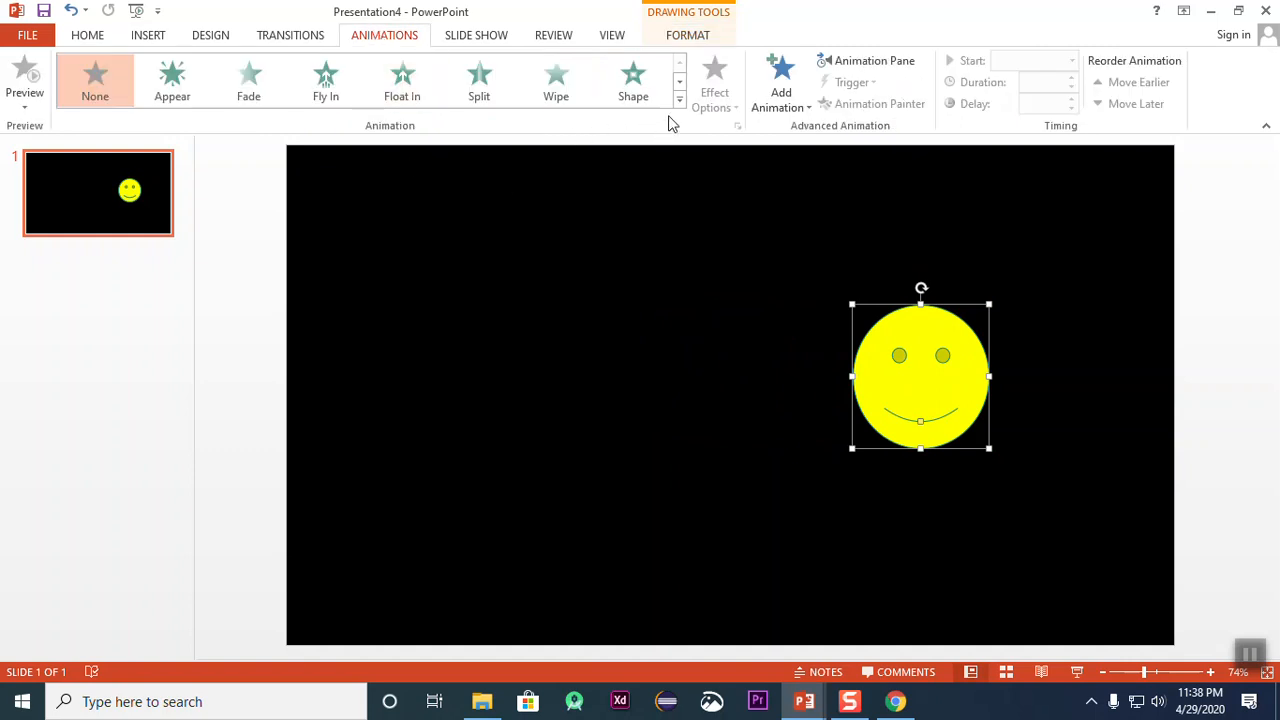
left_click(679, 99)
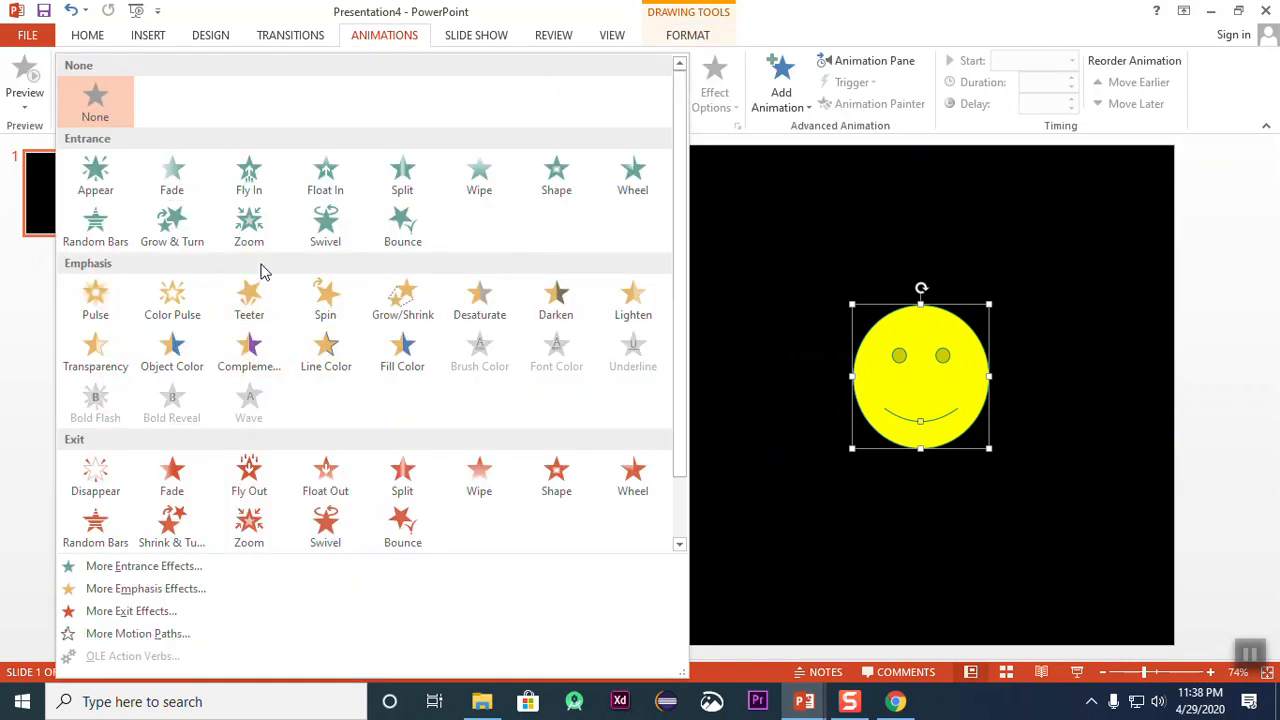
left_click(257, 186)
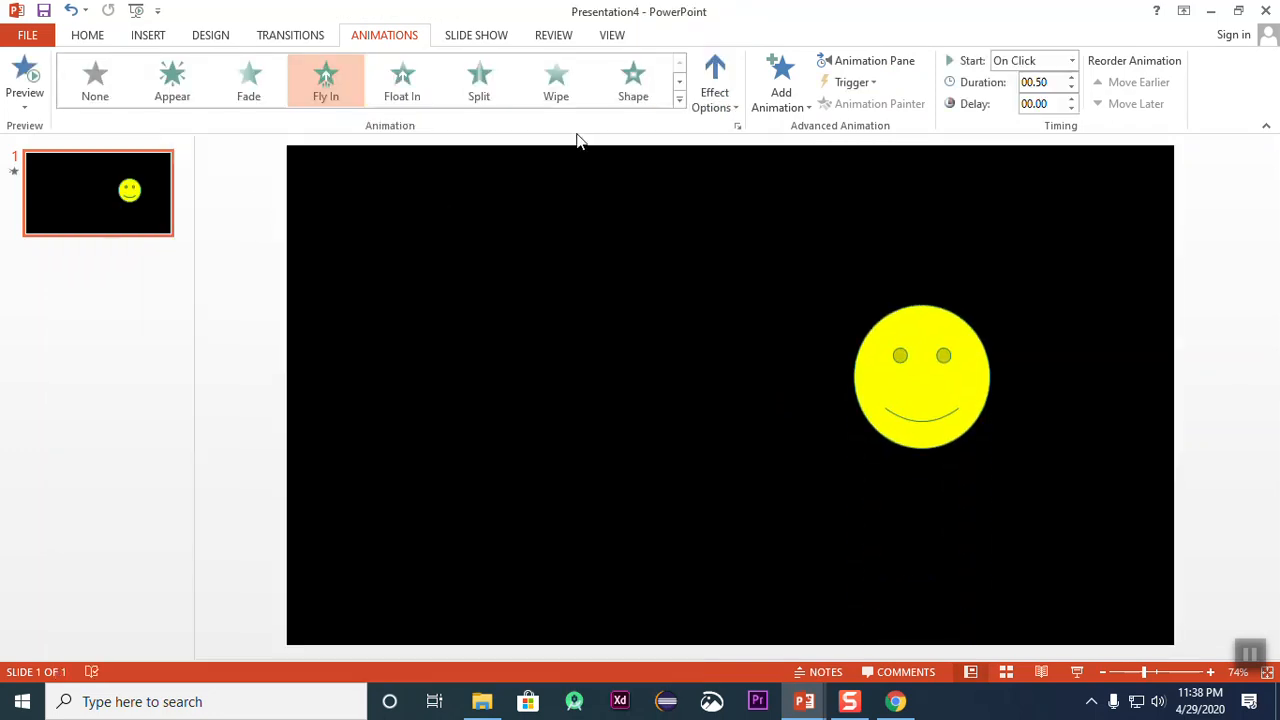
left_click(714, 85)
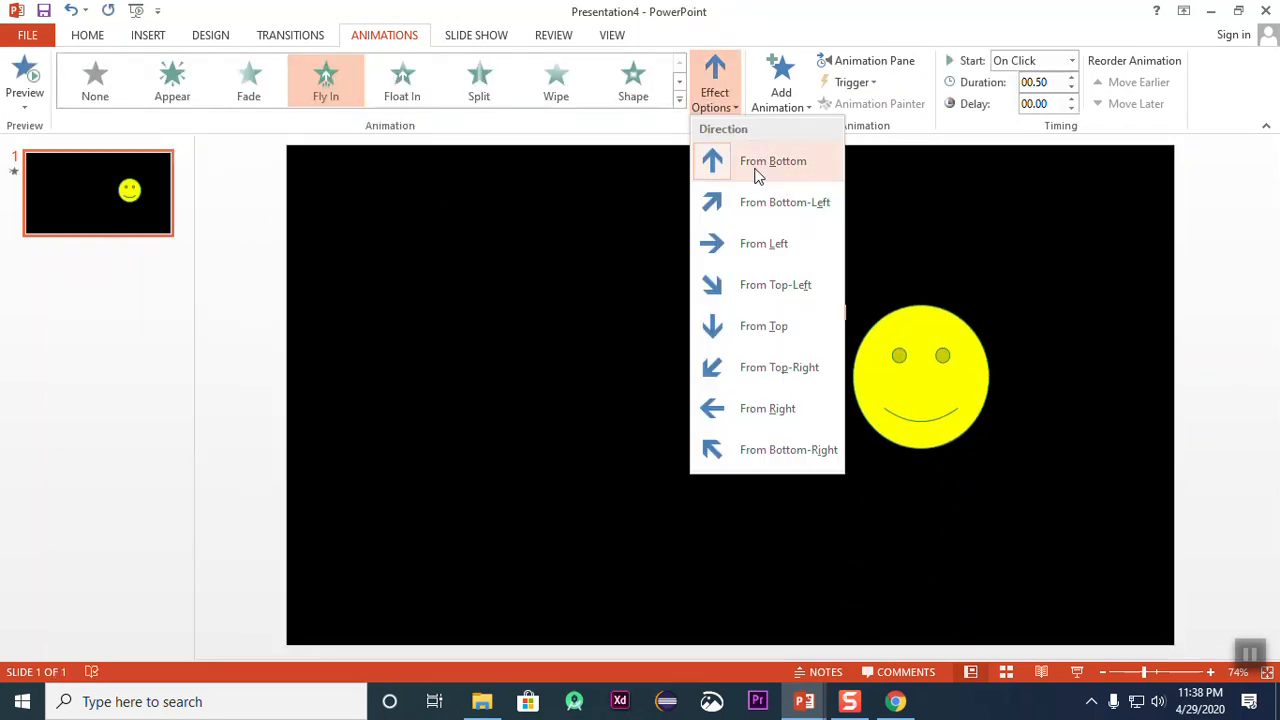
left_click(741, 250)
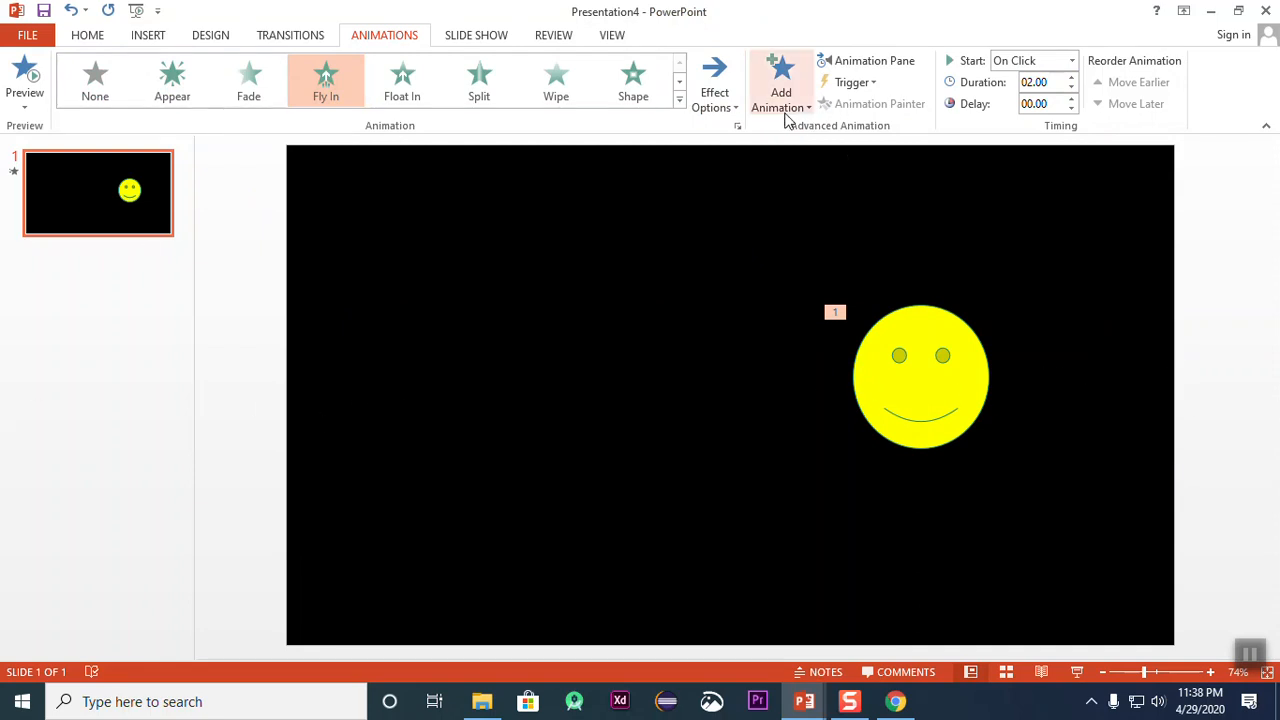
Step: Show the Animation Pane and replace the smiley's Fly In entrance with the Fly Out exit animation
left_click(871, 61)
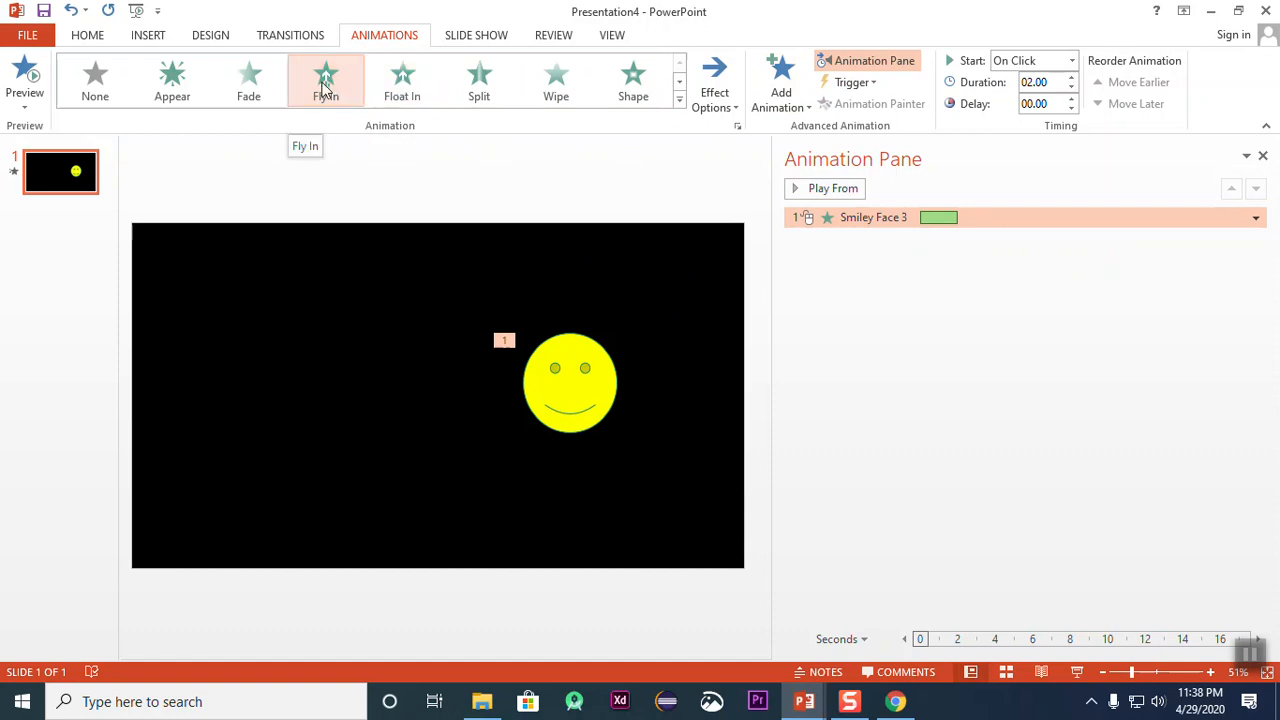
left_click(679, 100)
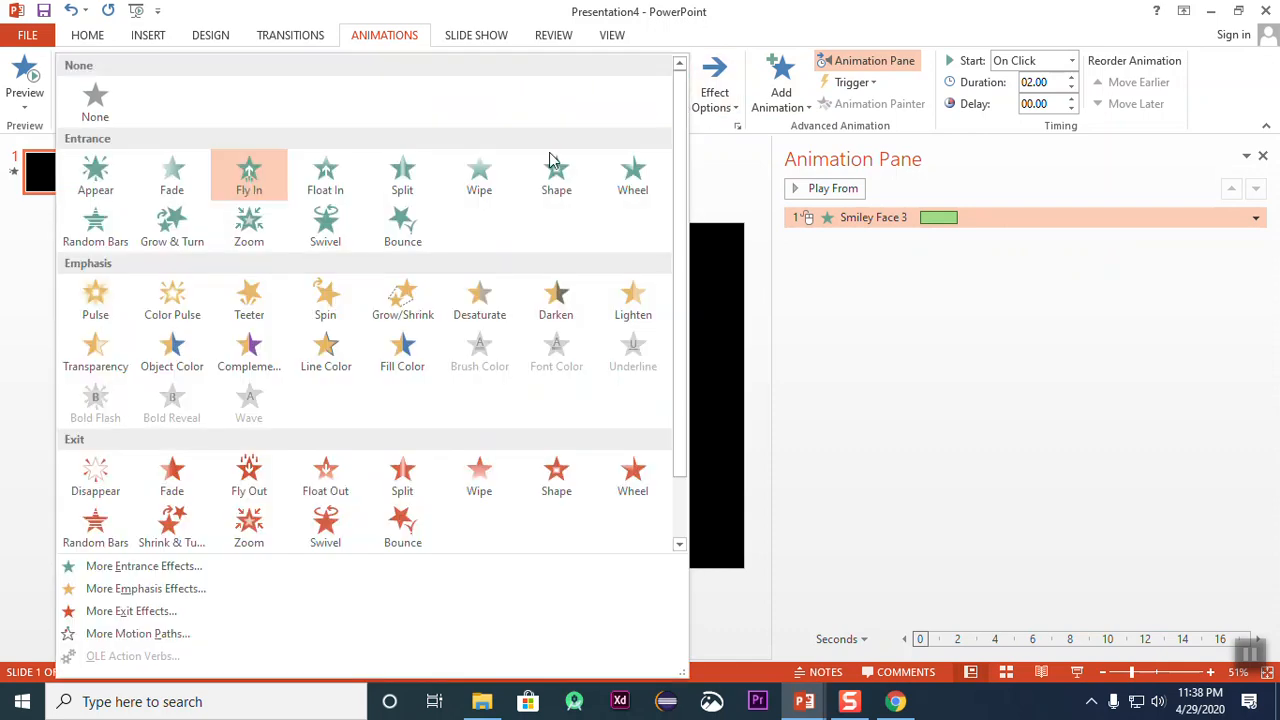
left_click(250, 478)
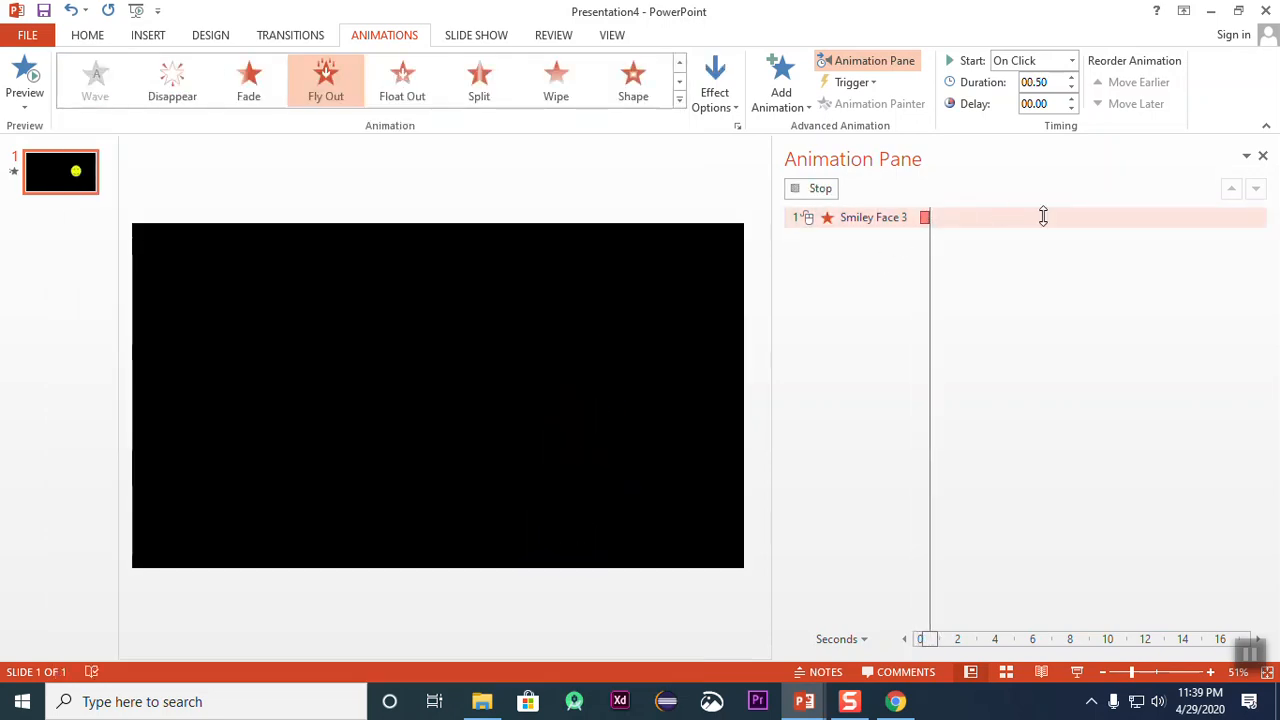
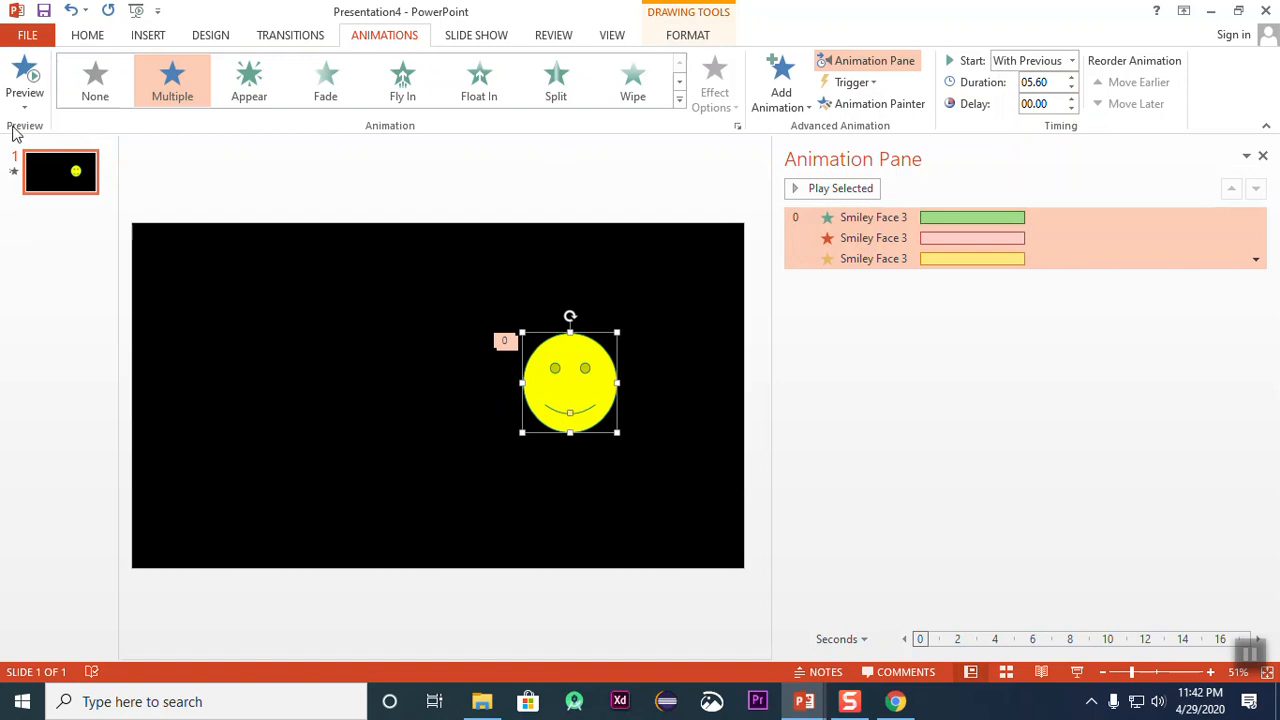
Step: Delay the smiley's Fly Out to 05.50, extend its Fill Color animation to a duration of 11.20, and preview the sequence
left_click(25, 80)
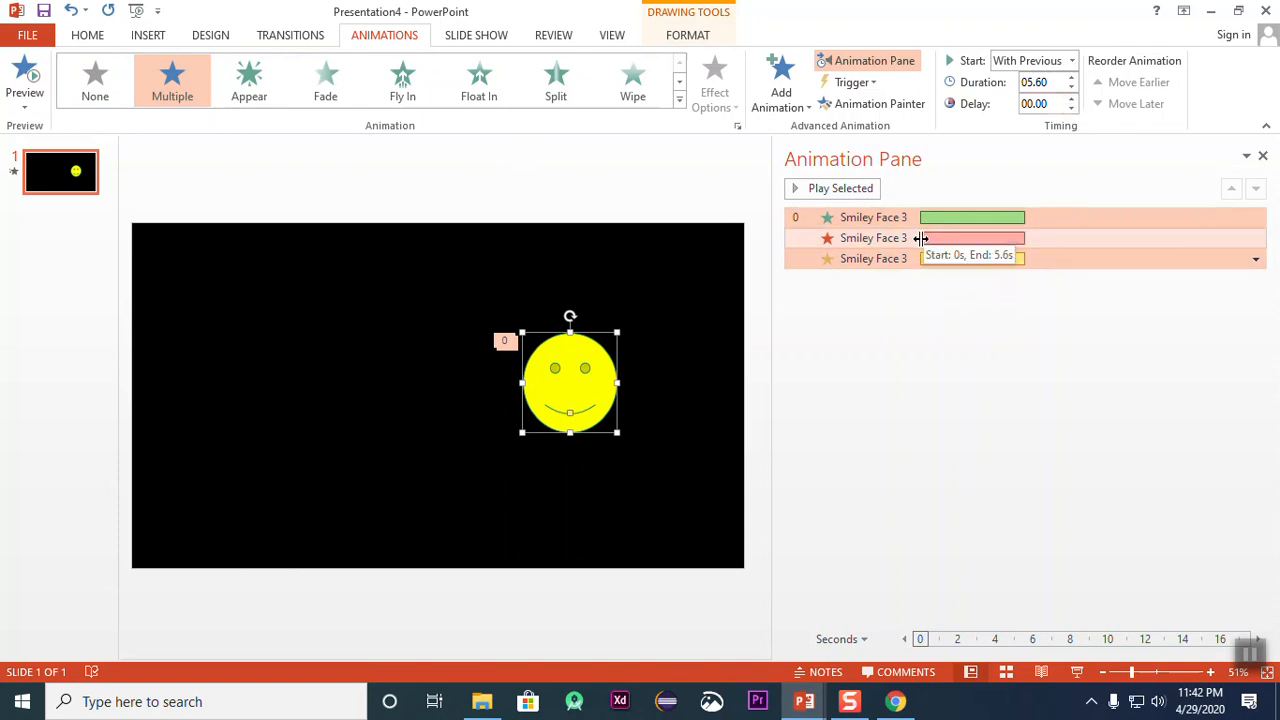
left_click(1043, 245)
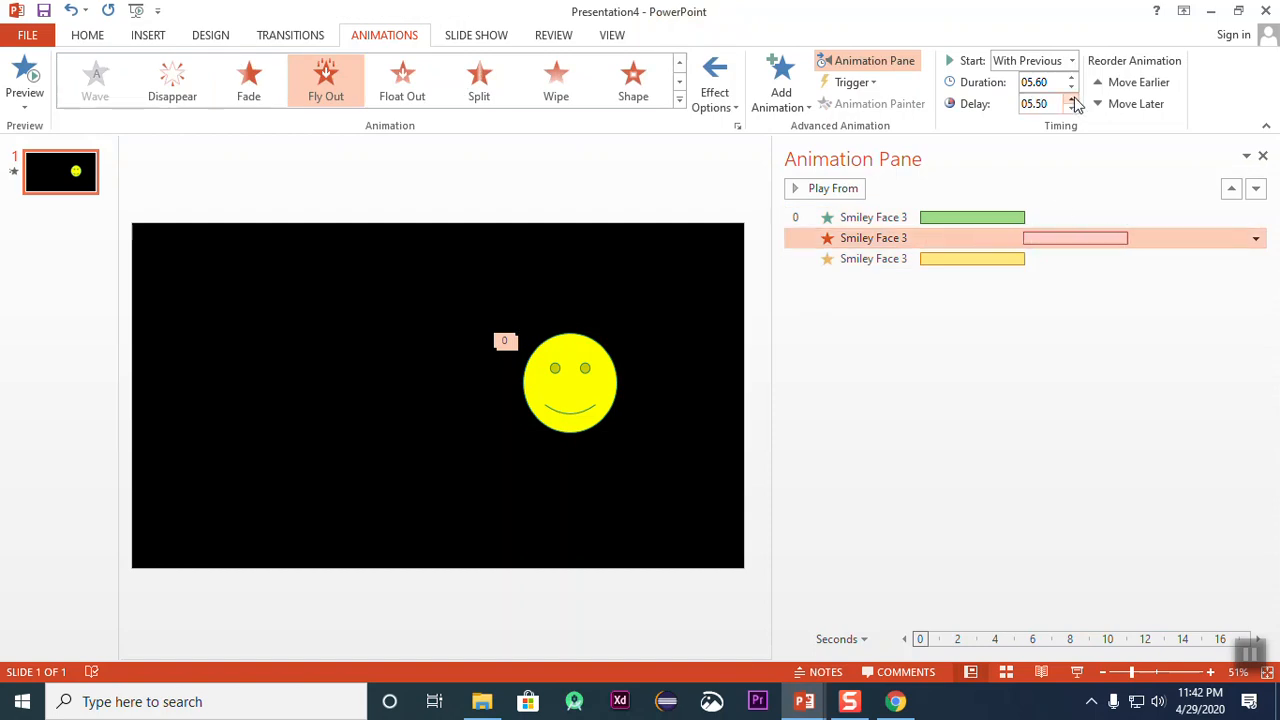
left_click_drag(1024, 259, 1060, 258)
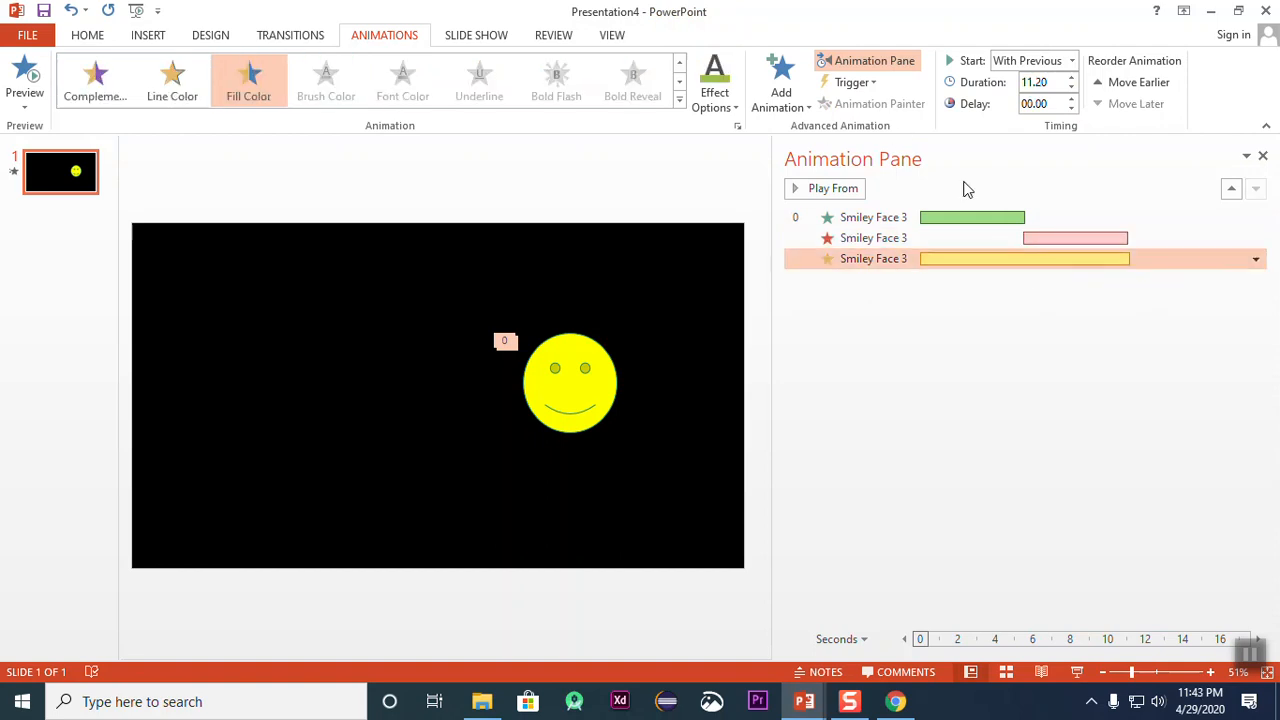
left_click(25, 72)
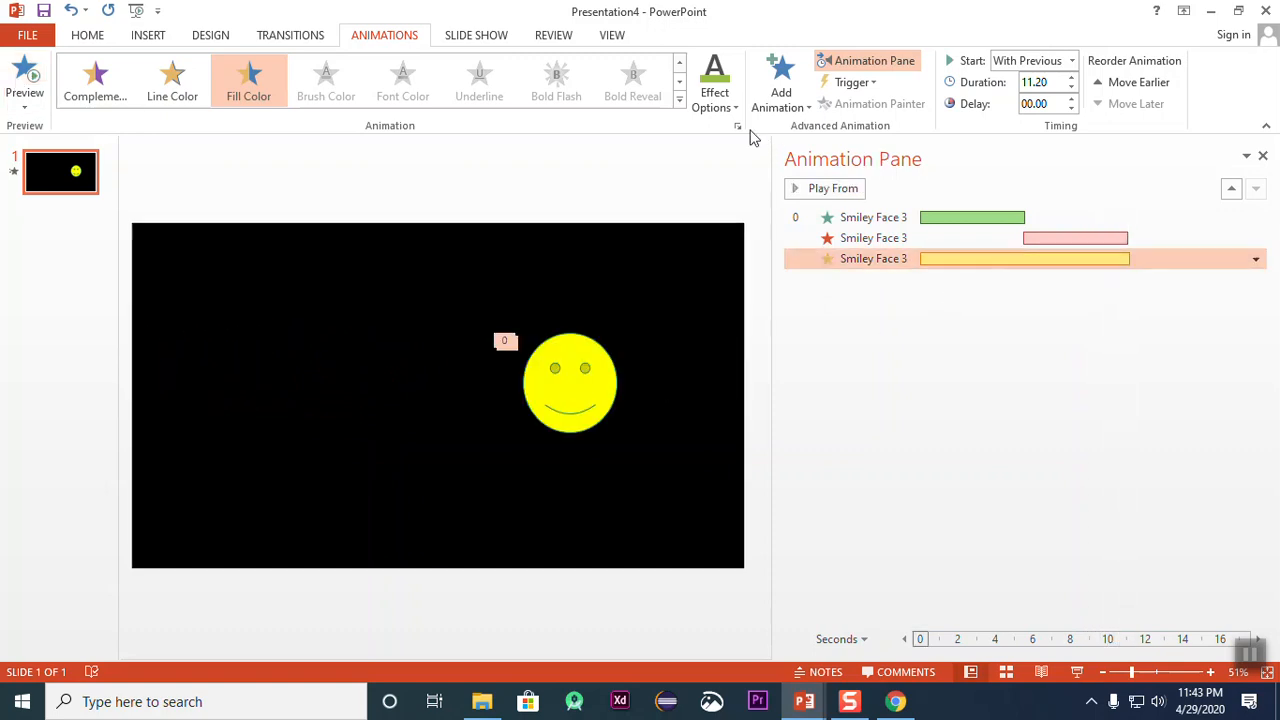
Step: Set the smiley's Fill Color effect to standard red and preview the combined animations
left_click(723, 106)
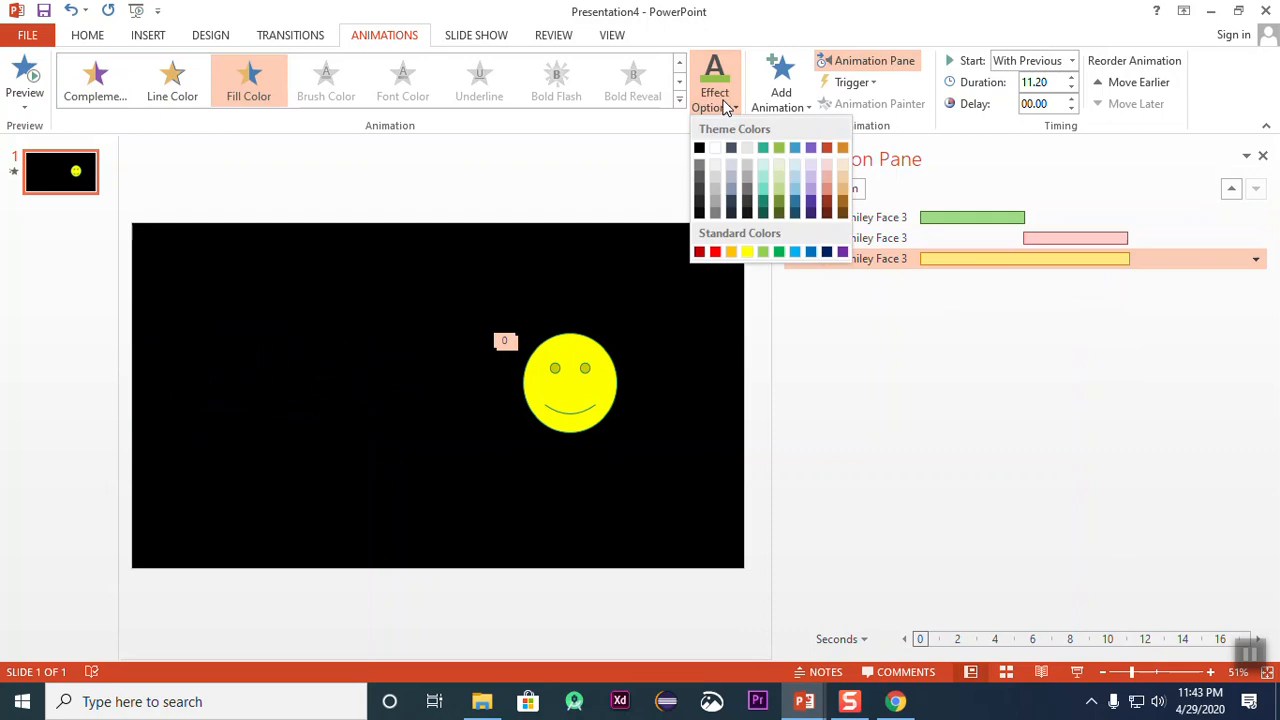
left_click(717, 254)
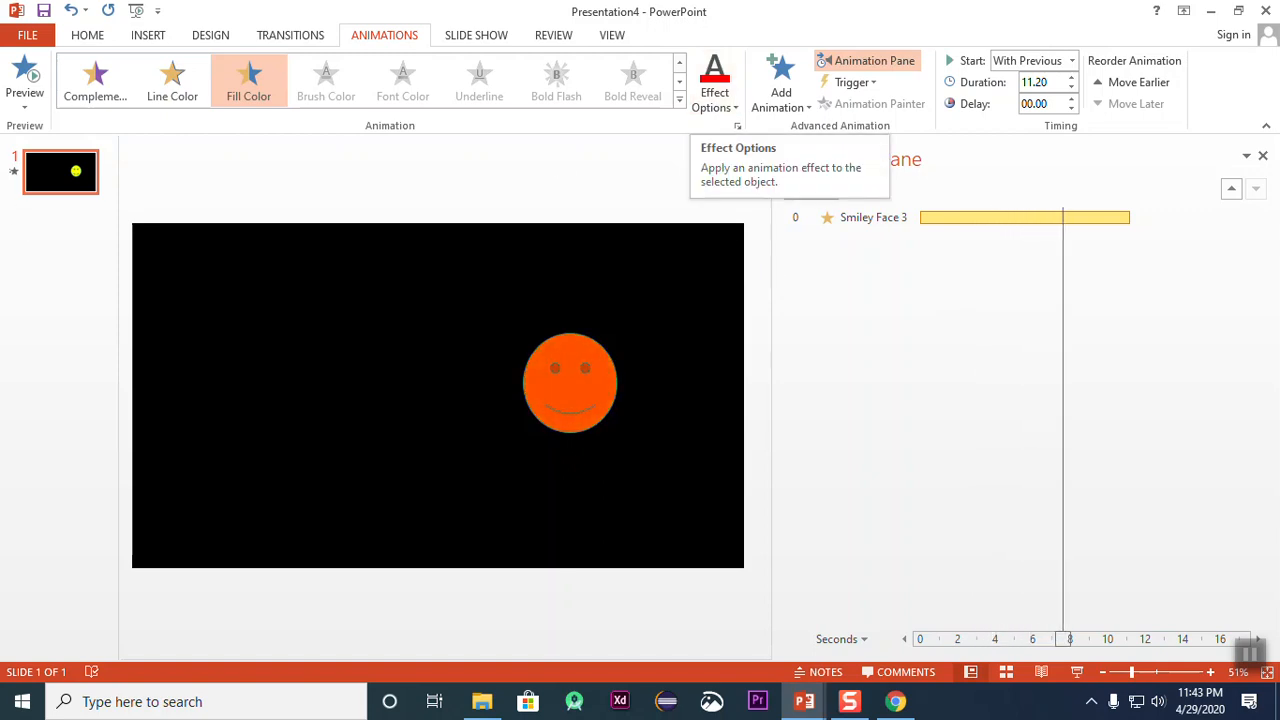
left_click(25, 80)
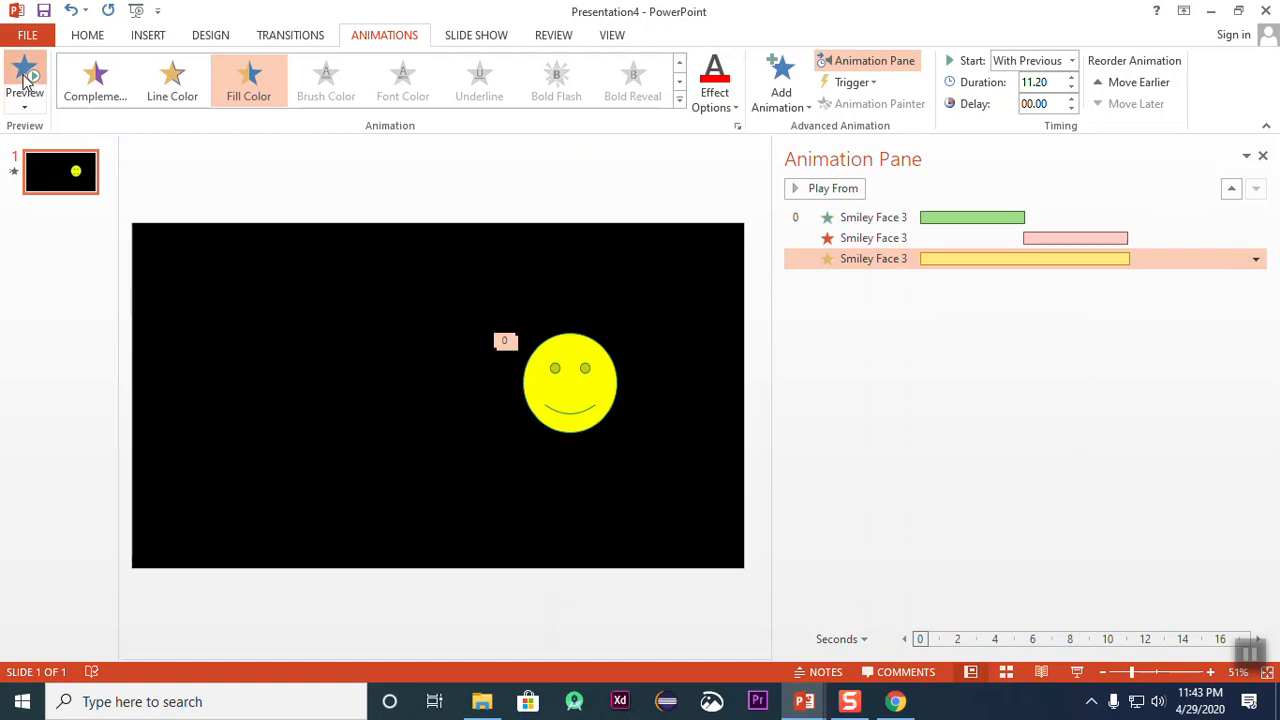
left_click(25, 80)
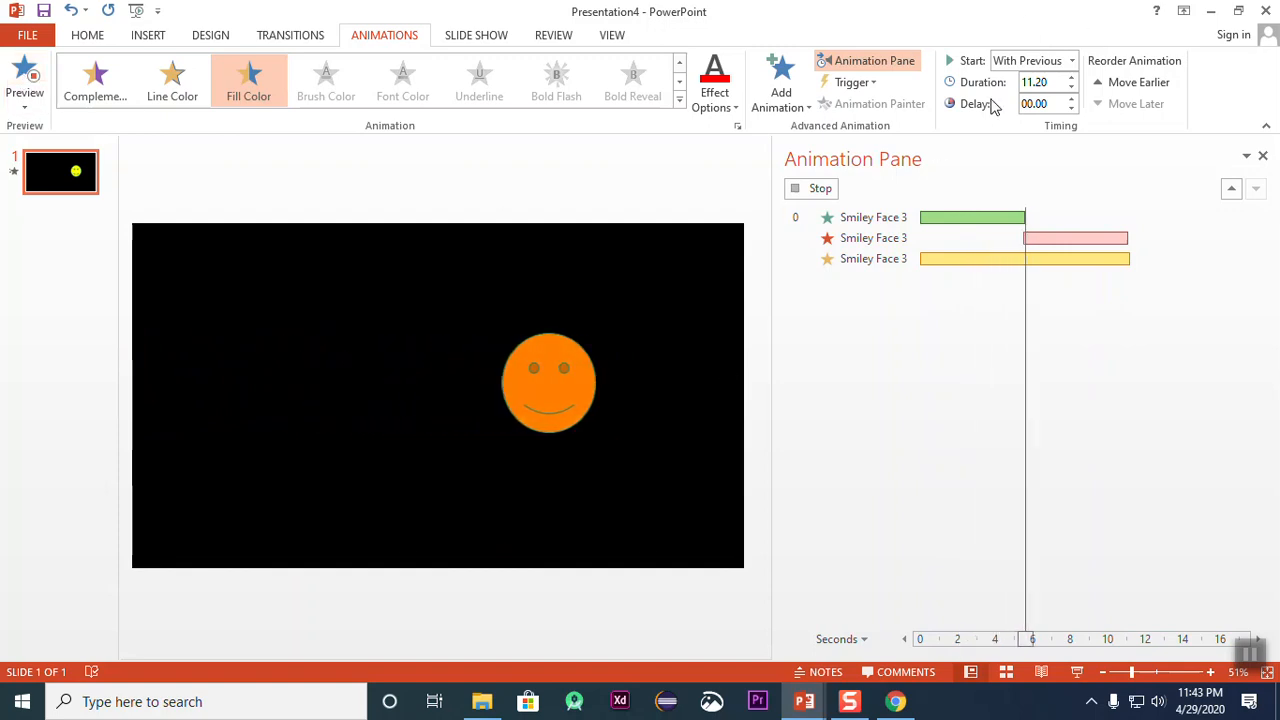
left_click(24, 82)
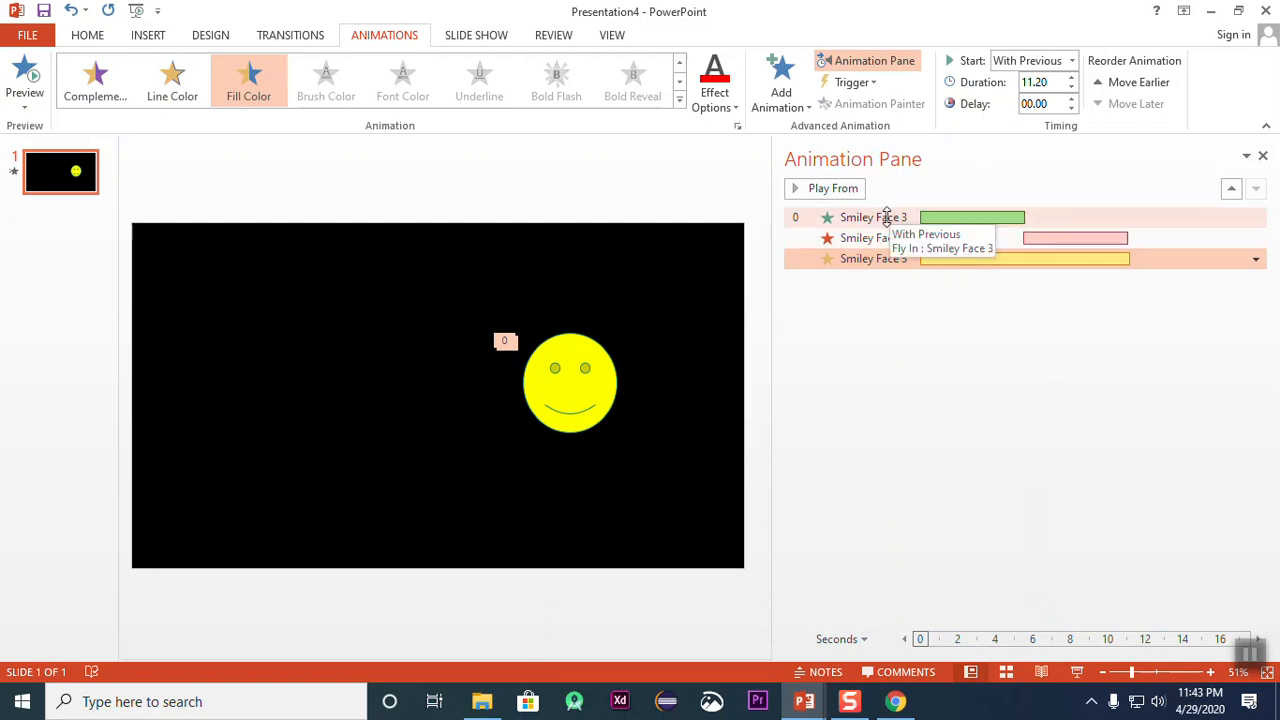
Step: Review the smiley's entrance, exit and emphasis entries one by one in the Animation Pane
left_click(887, 217)
left_click(889, 240)
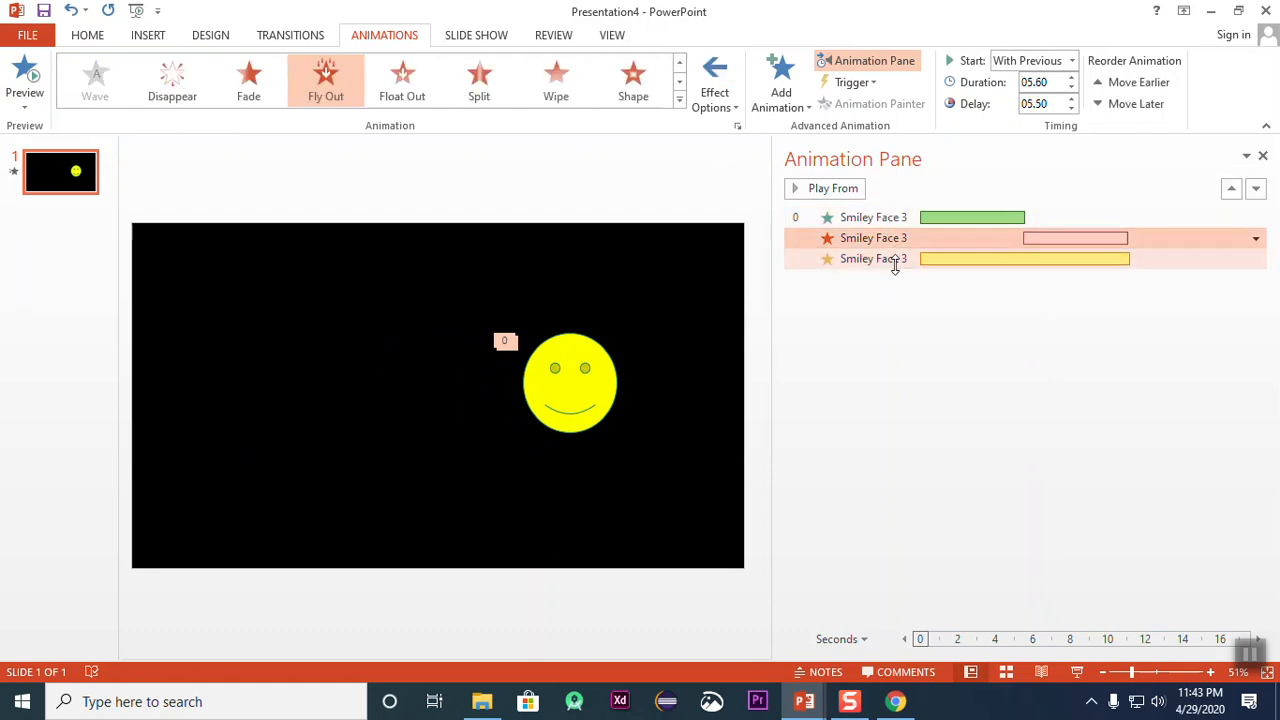
left_click(896, 262)
left_click(895, 220)
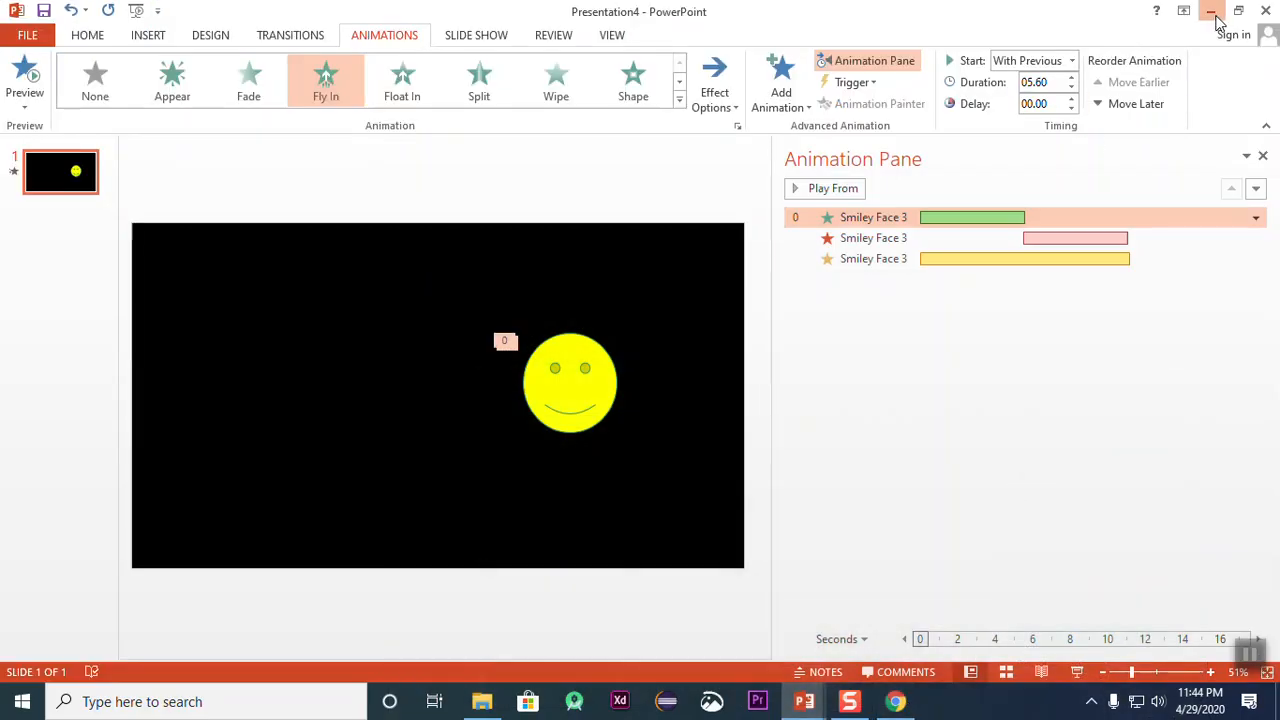
Step: Minimize the browser and the other open presentation windows, and bring up the Presentation1.pptx file
left_click(1212, 12)
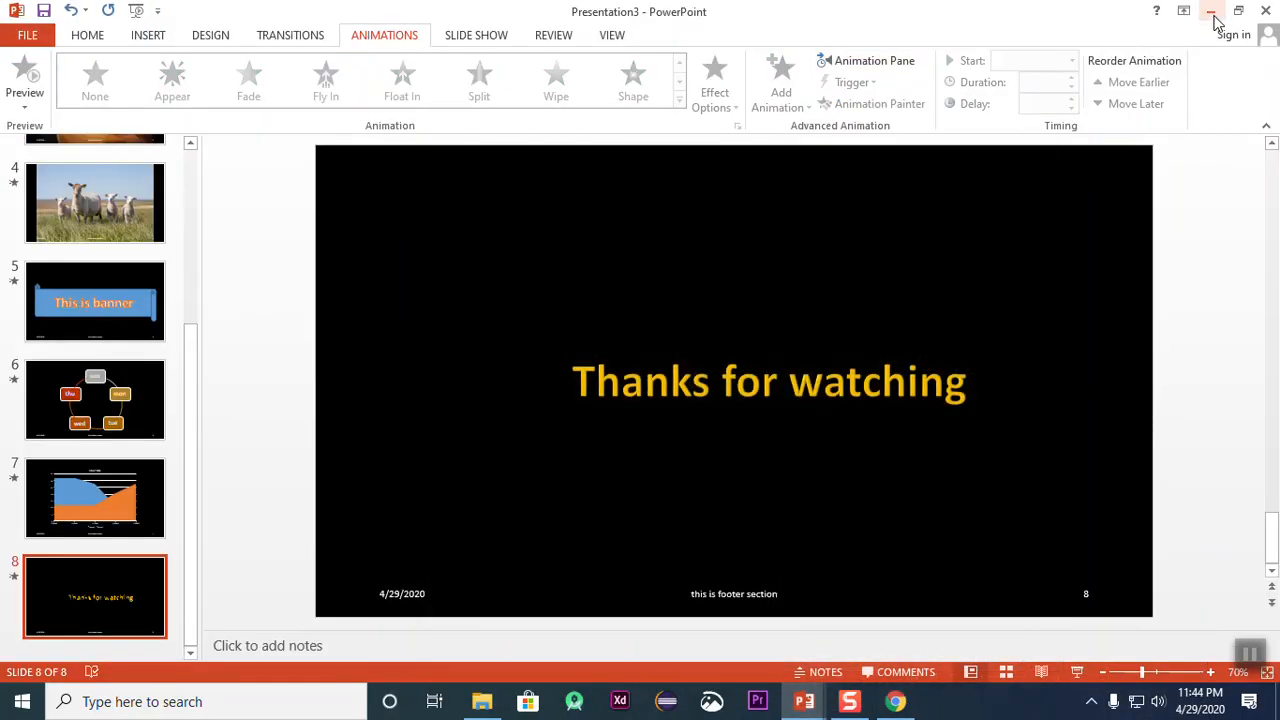
left_click(1211, 13)
left_click(1210, 14)
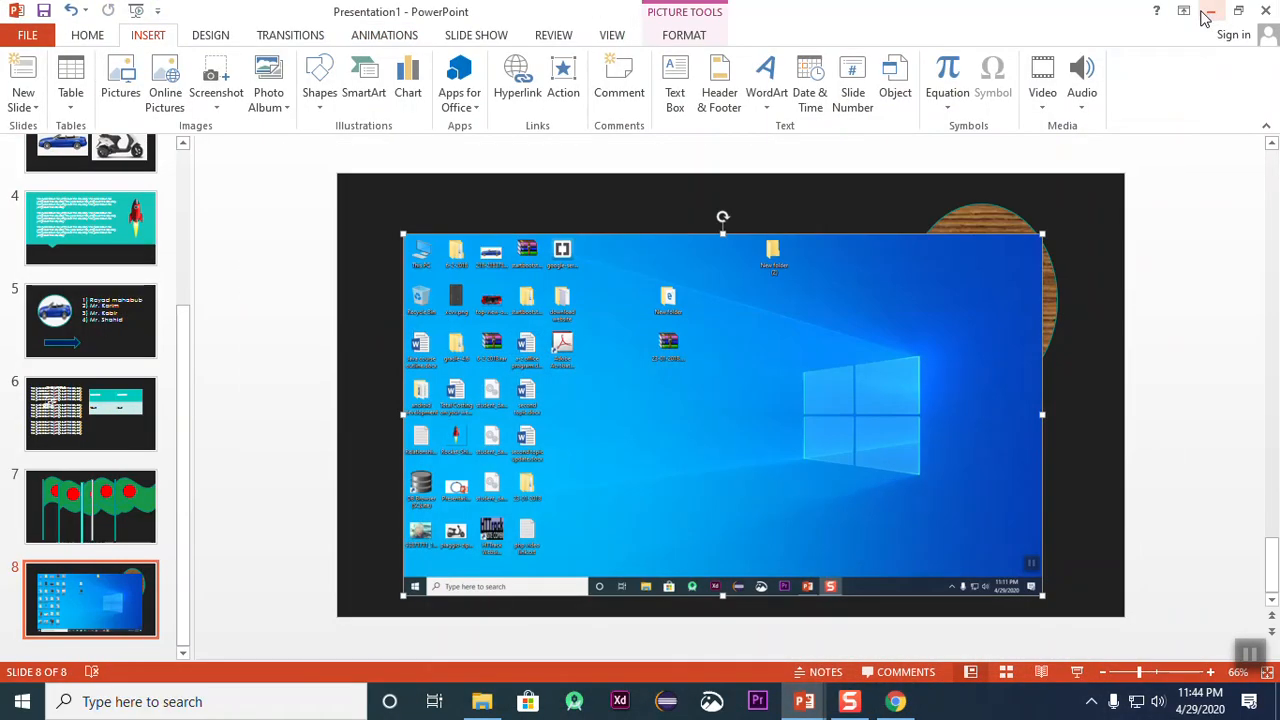
left_click(1212, 12)
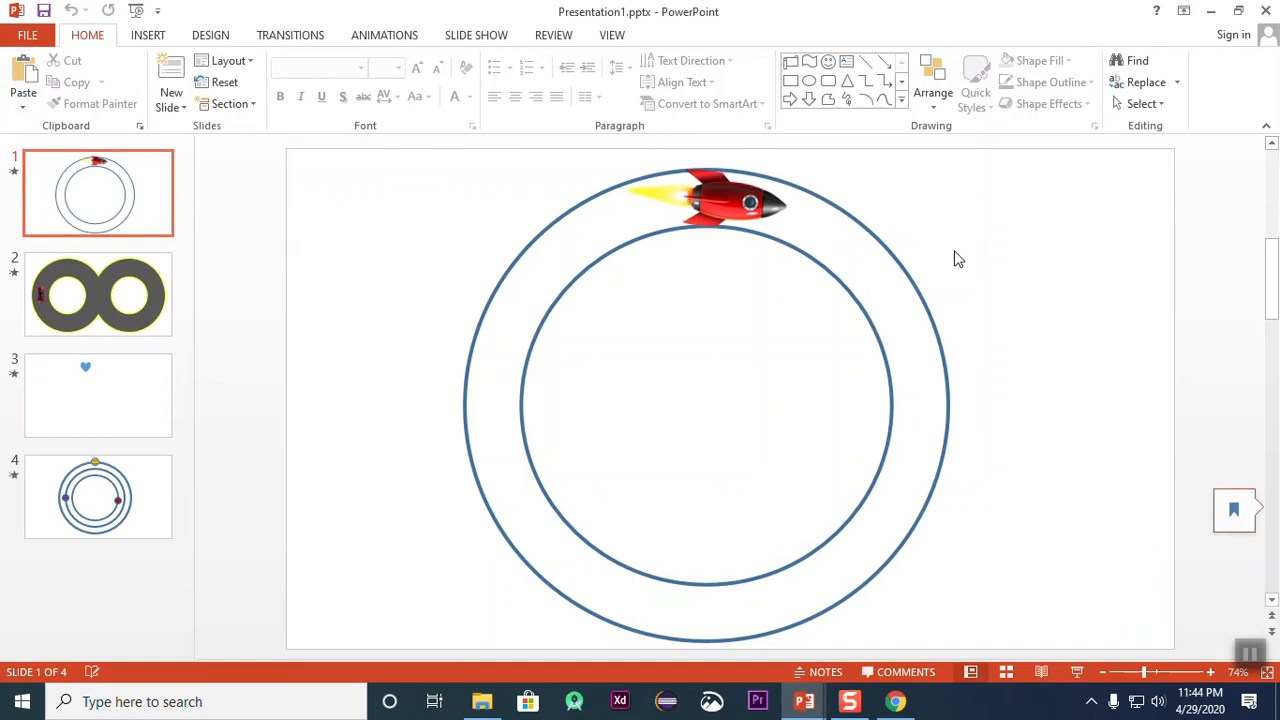
Step: Preview the rocket animation on slide 1
left_click(460, 36)
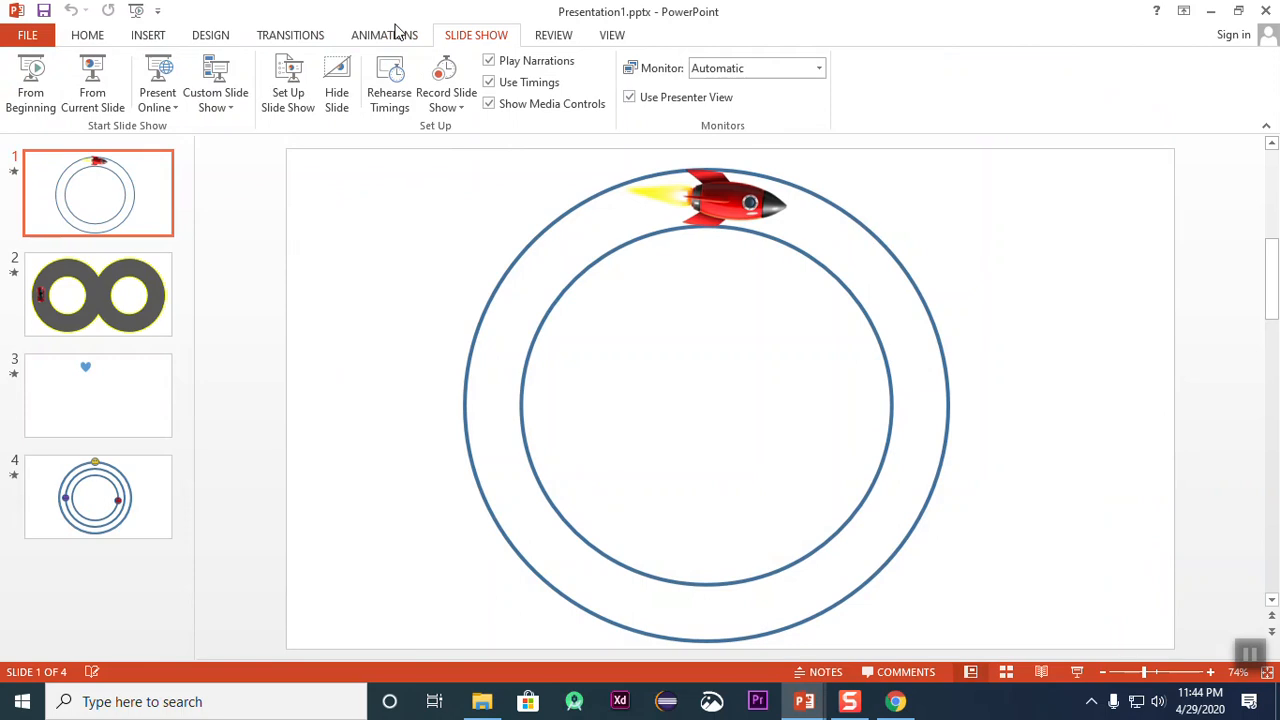
left_click(397, 40)
left_click(472, 40)
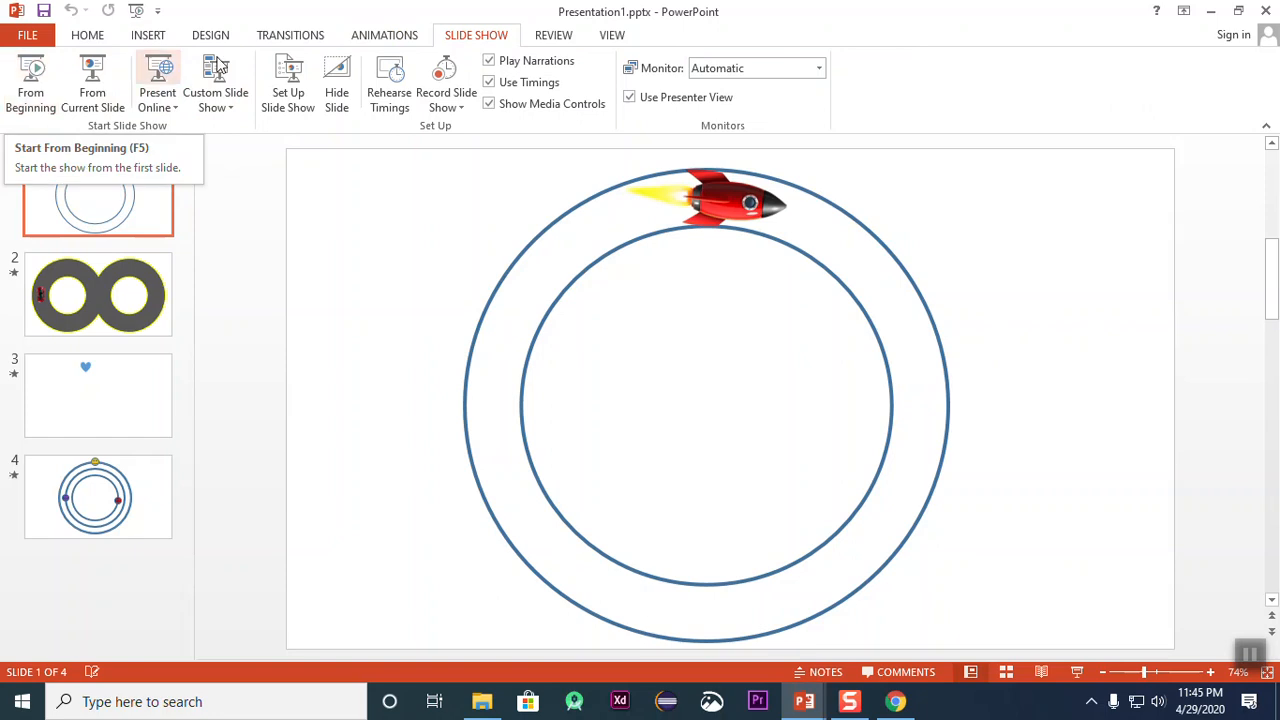
left_click(365, 42)
left_click(24, 80)
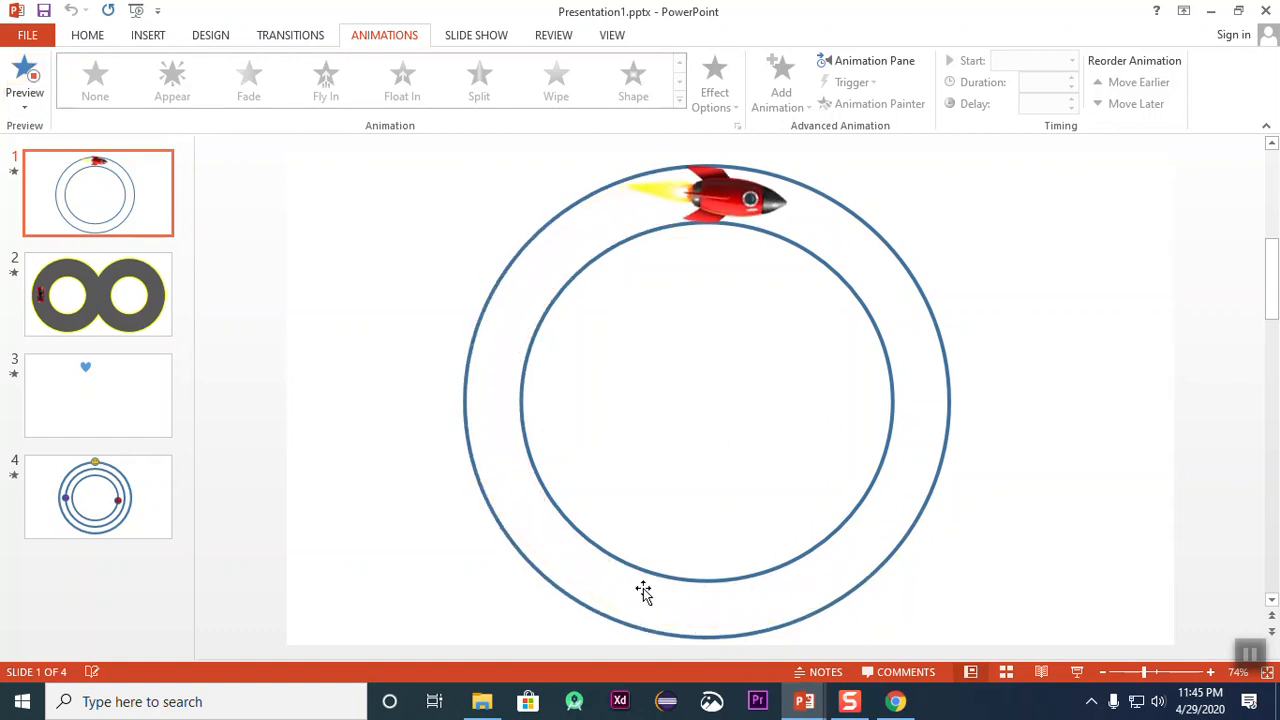
Step: Preview the car animation on slide 2 and the orbiting smileys on slide 4
left_click(42, 288)
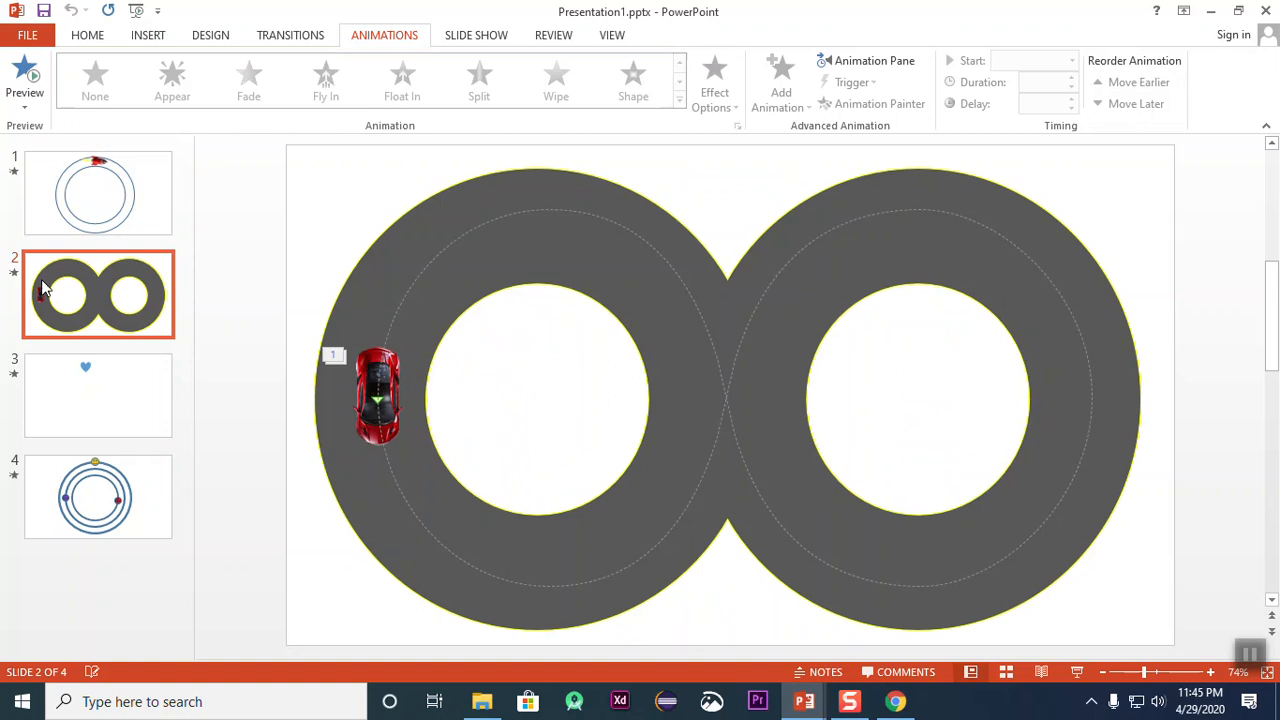
left_click(26, 80)
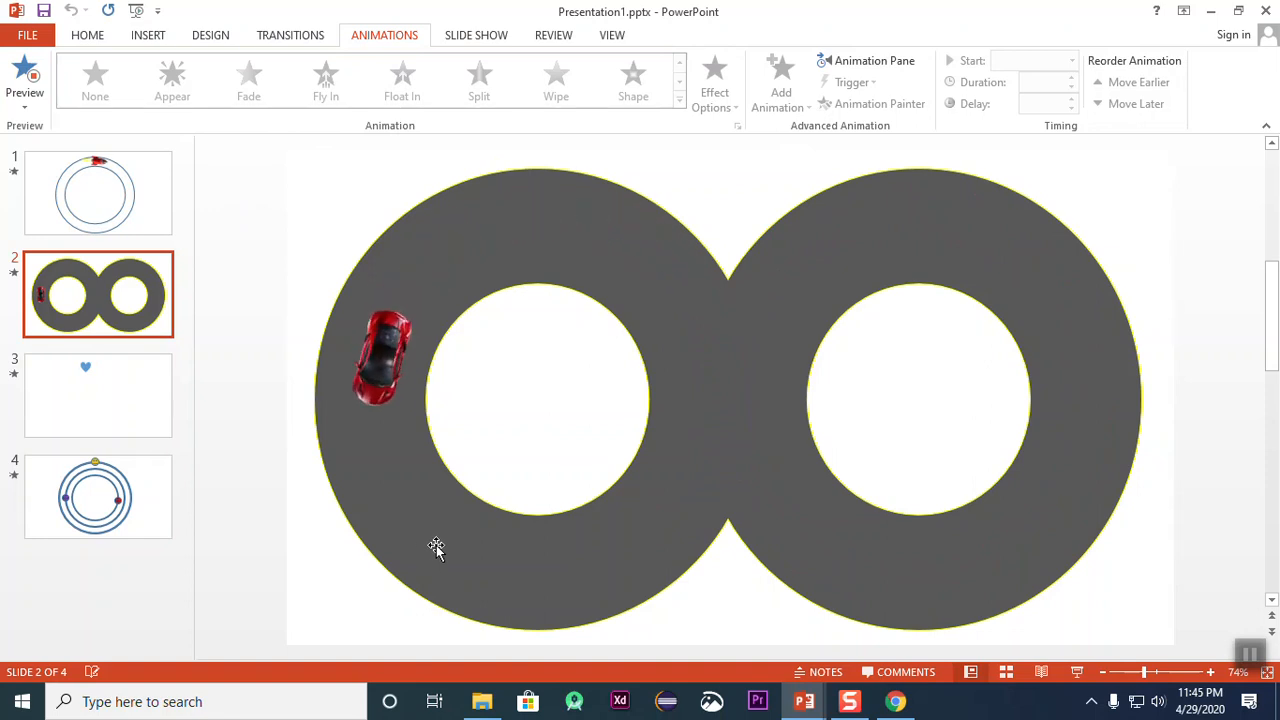
left_click(95, 495)
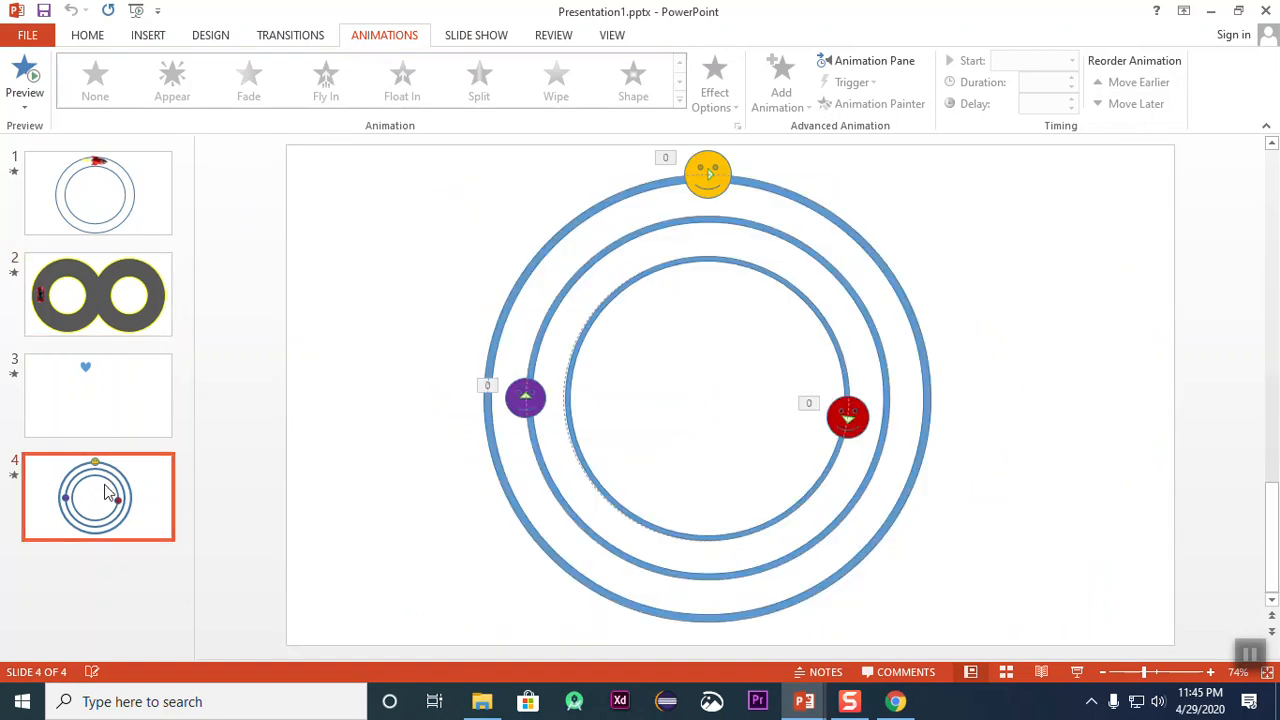
left_click(30, 75)
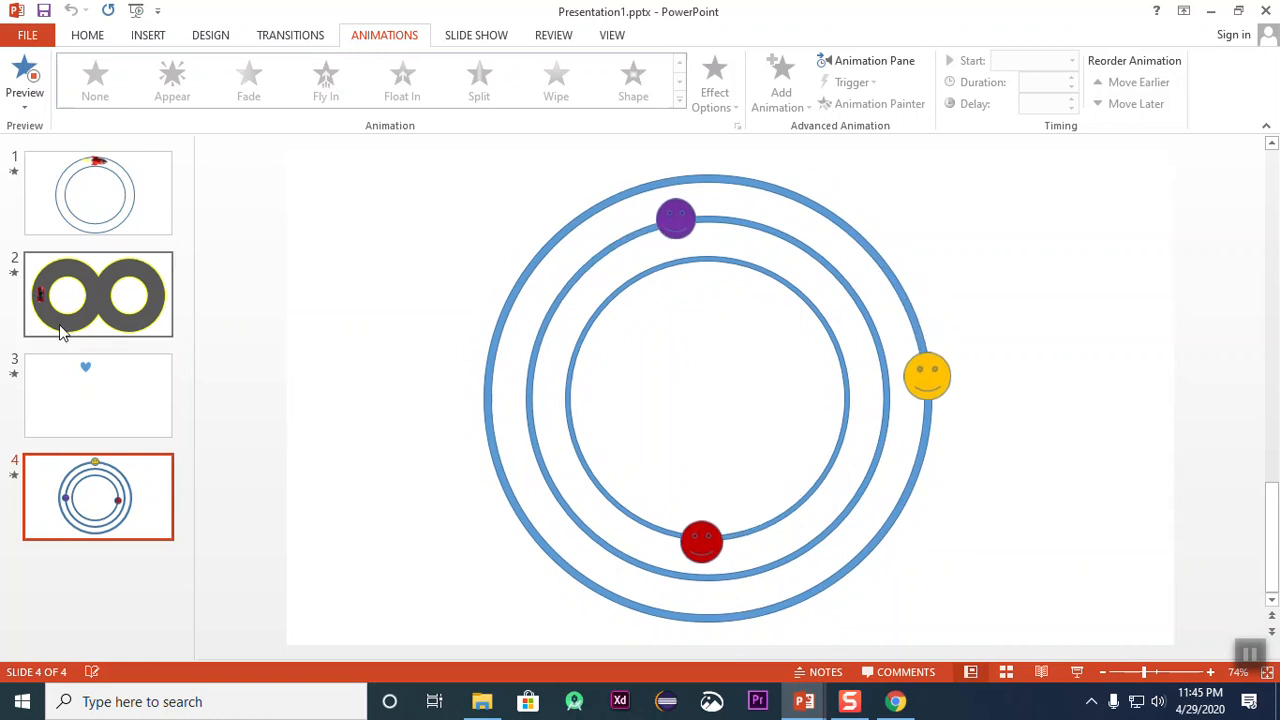
left_click(30, 78)
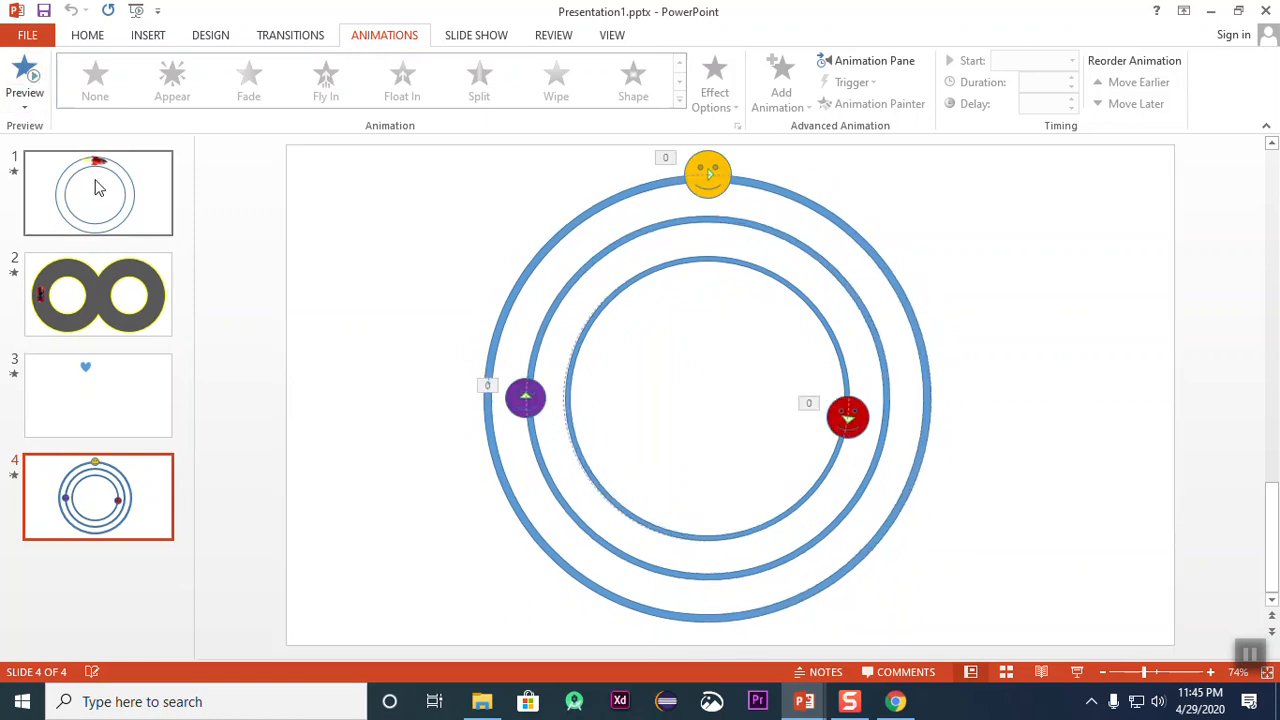
Step: Look through the four slides to compare the motion path examples
left_click(100, 190)
left_click(115, 292)
left_click(126, 385)
left_click(110, 488)
left_click(104, 390)
left_click(116, 299)
left_click(117, 202)
left_click(140, 332)
left_click(143, 414)
left_click(140, 510)
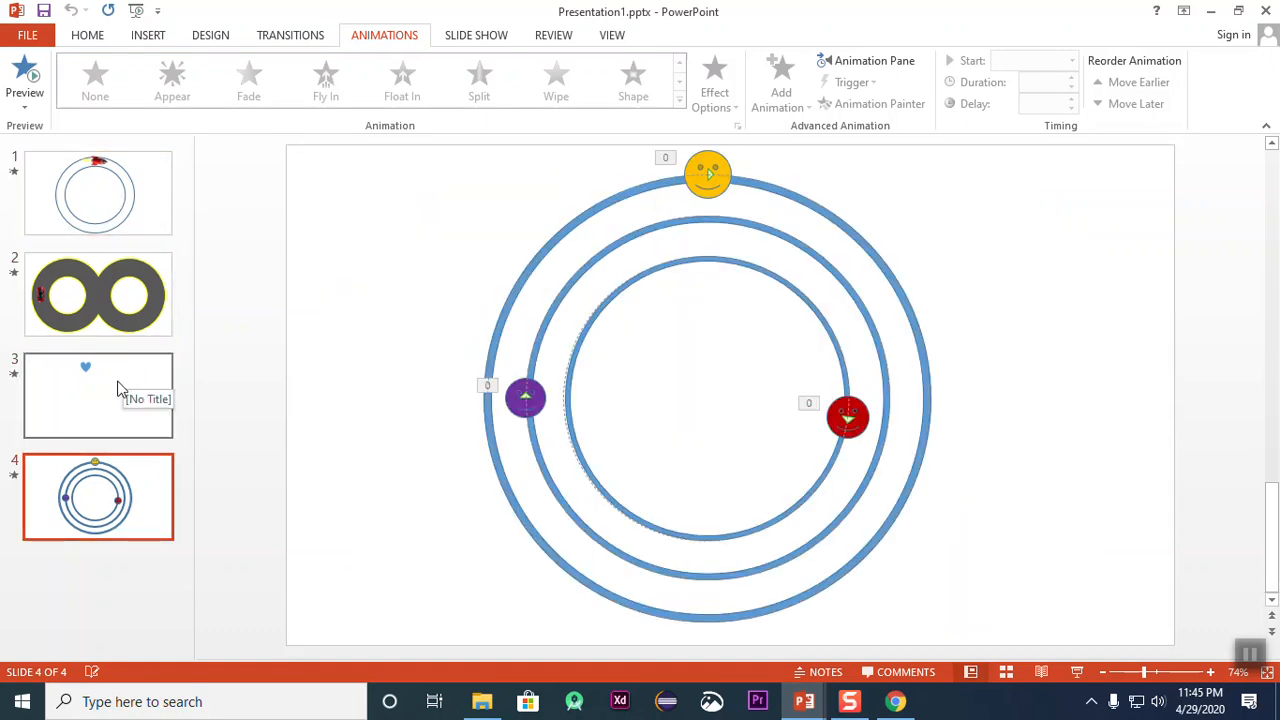
left_click(90, 300)
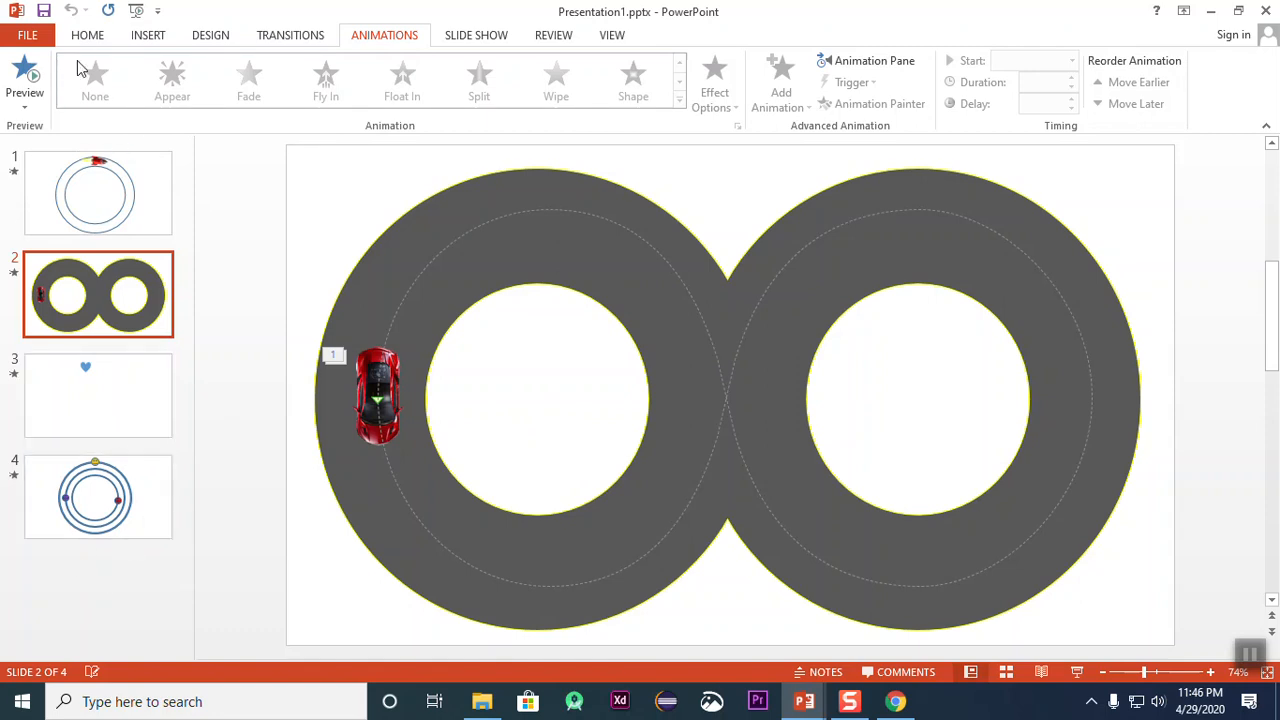
left_click(150, 36)
left_click(71, 108)
left_click(121, 85)
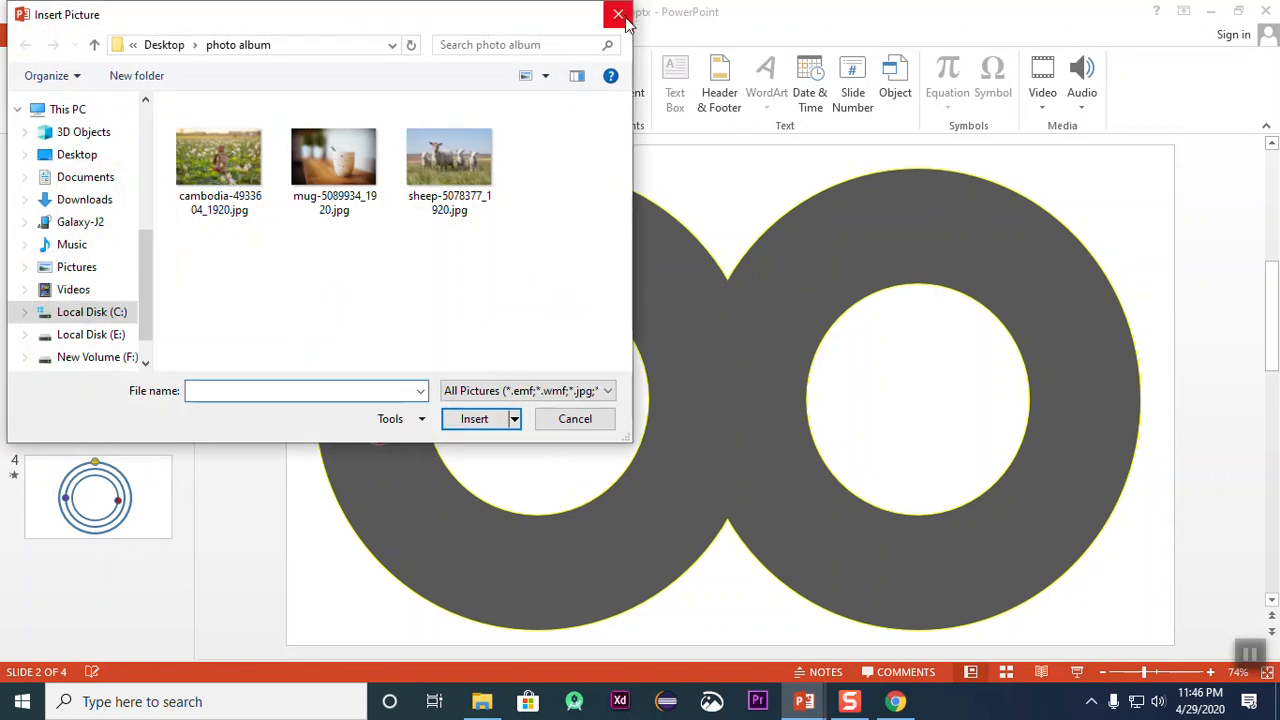
left_click(620, 16)
Step: Insert a blank slide after slide 2 and delete it again
left_click(23, 98)
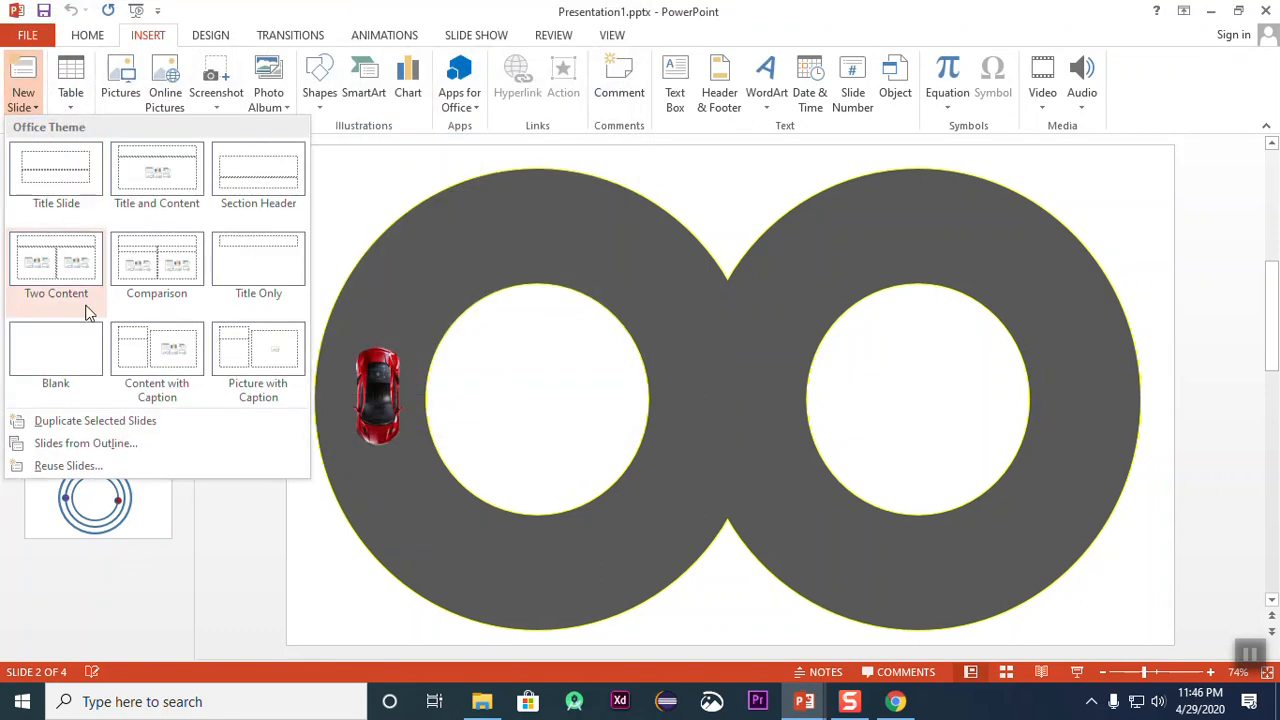
left_click(58, 360)
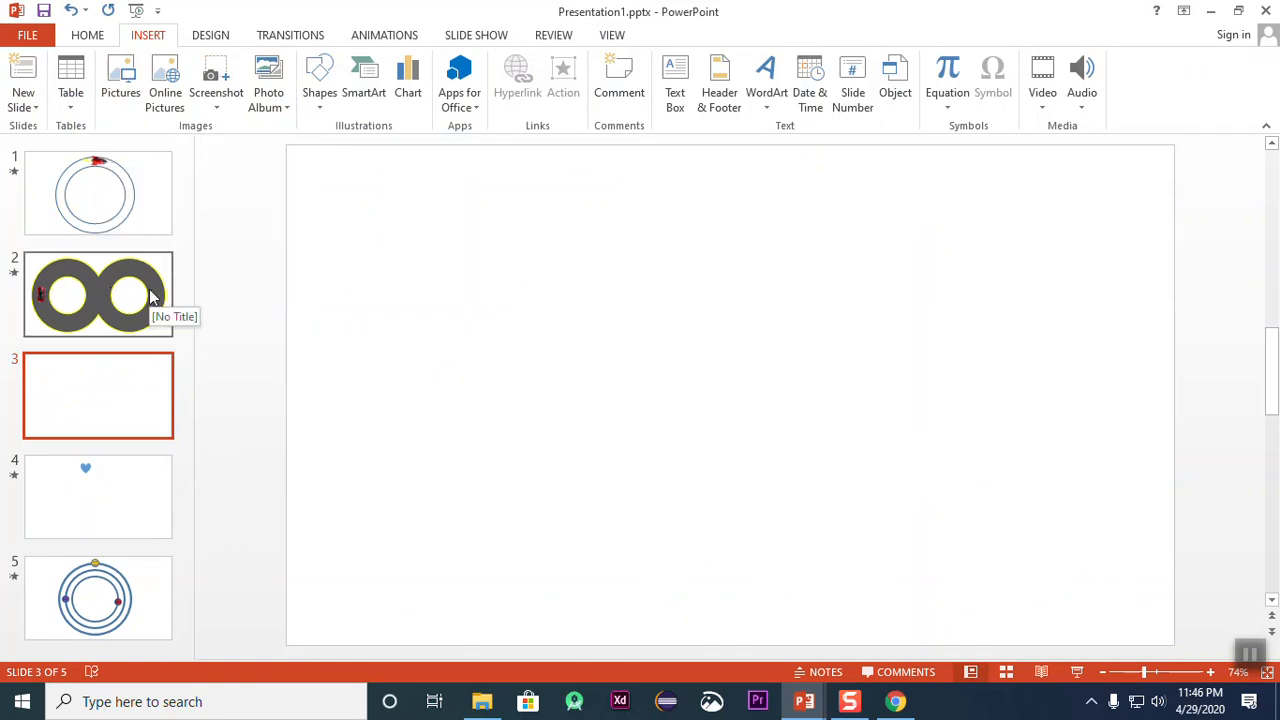
right_click(124, 424)
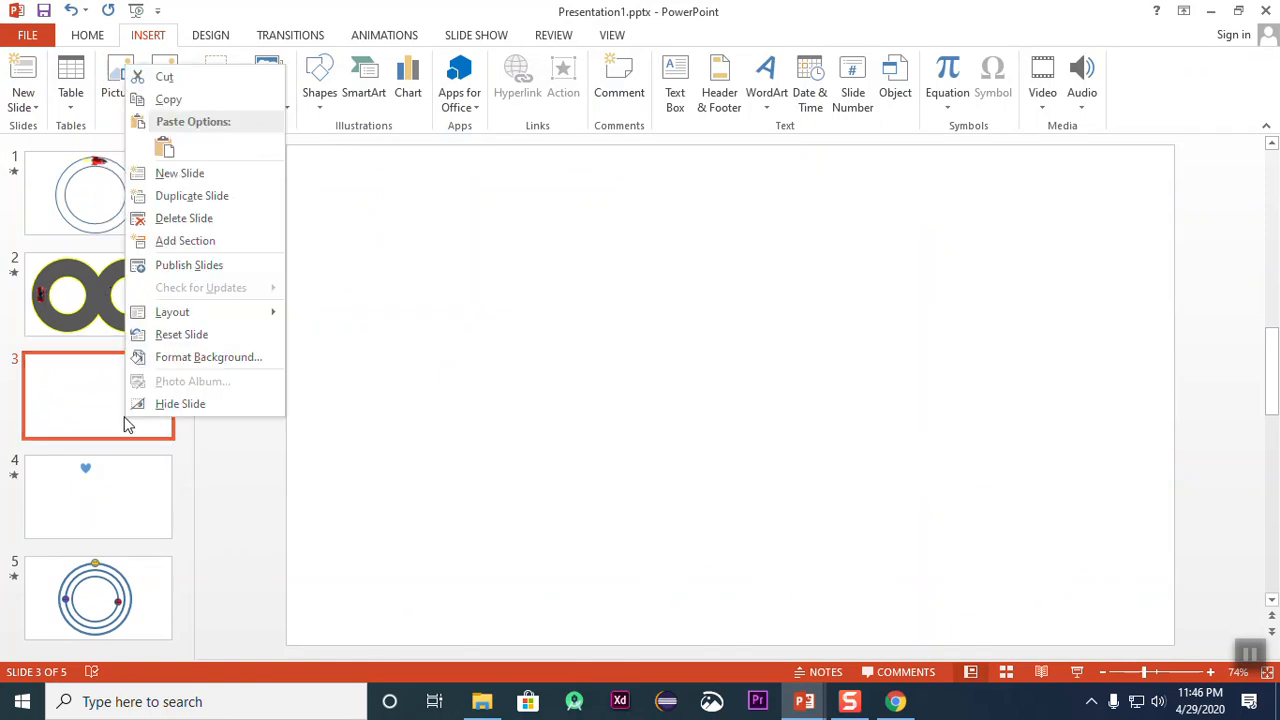
left_click(192, 218)
right_click(124, 298)
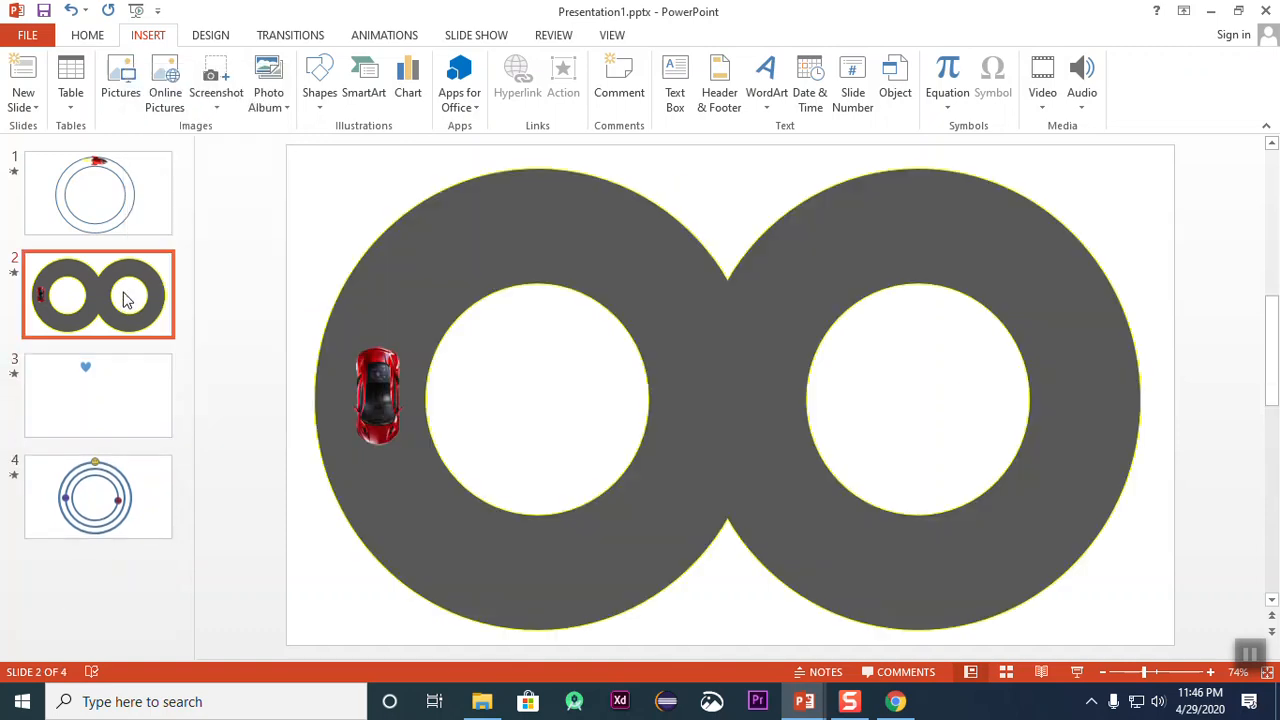
left_click(171, 446)
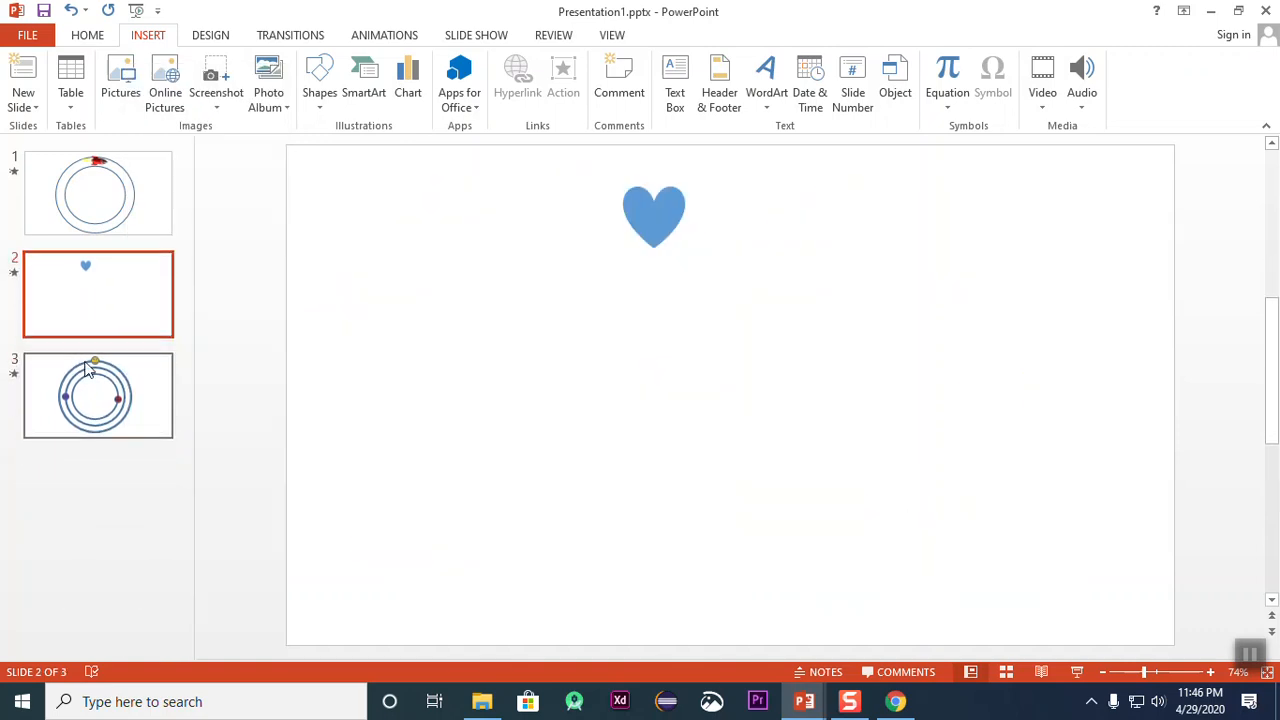
key("ctrl+z")
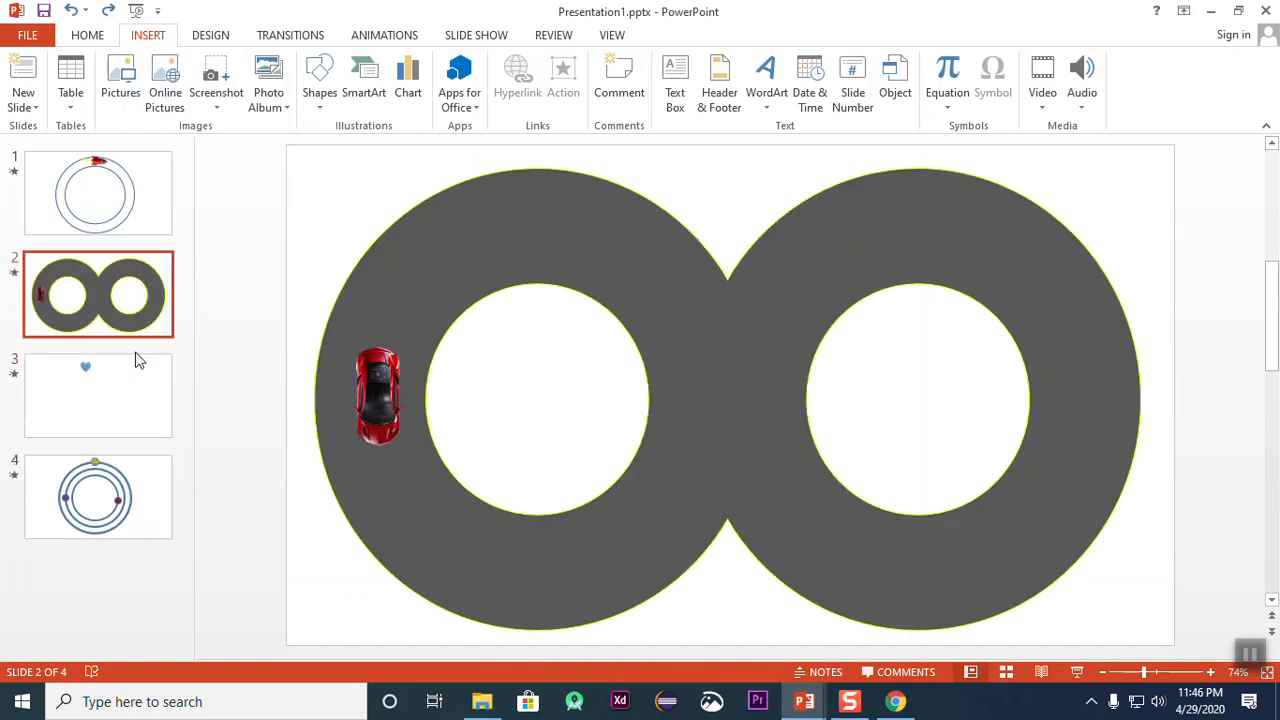
Step: Duplicate slide 2 and delete the figure-eight track from the copy, keeping only the red car
right_click(136, 300)
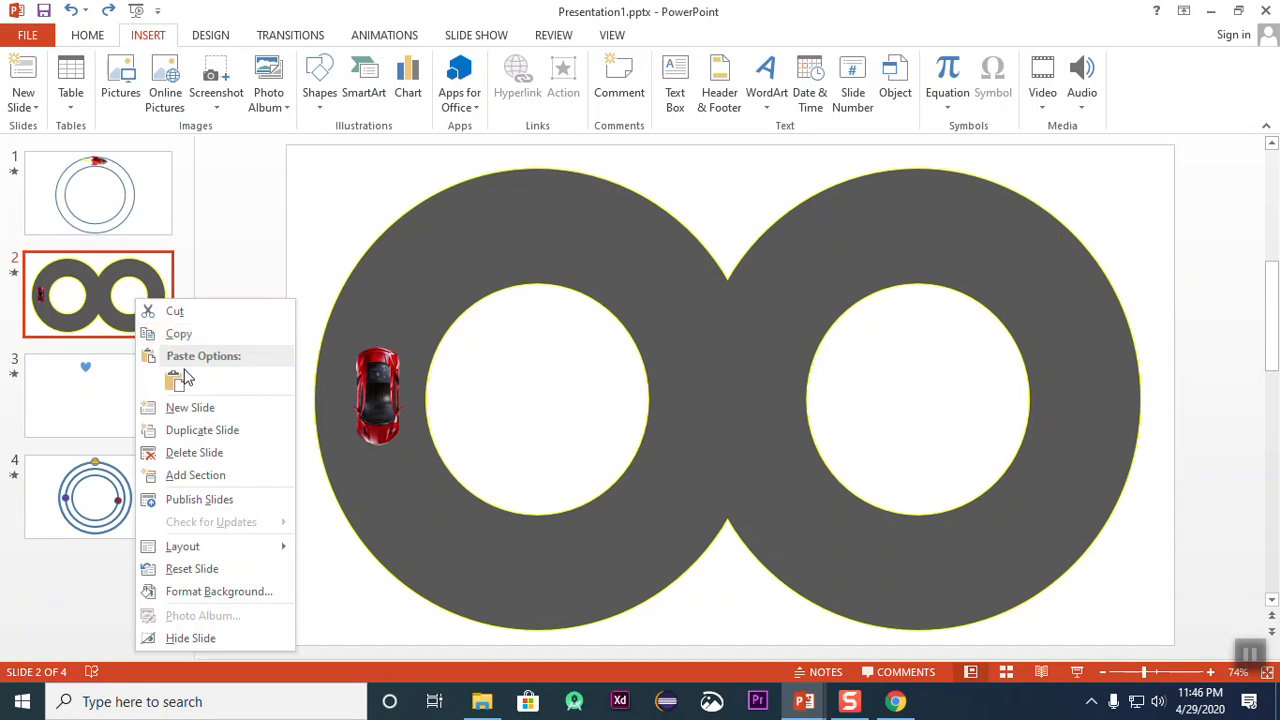
left_click(193, 432)
left_click(107, 481)
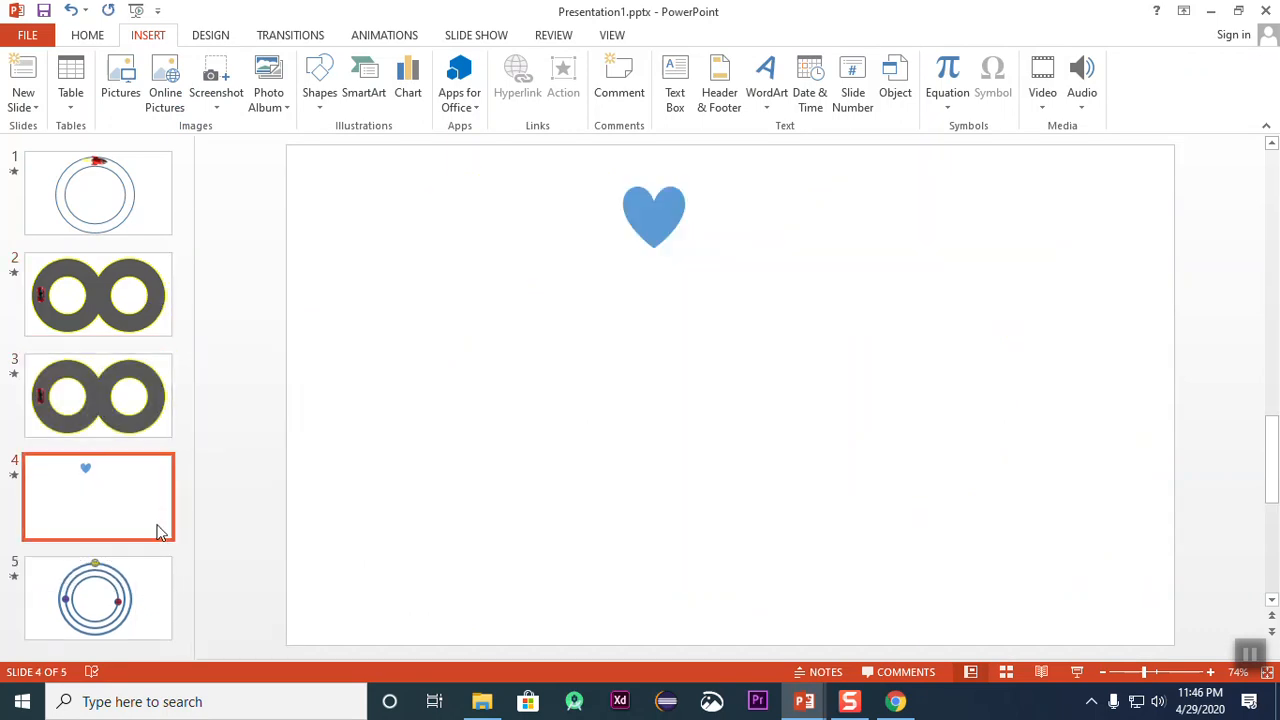
left_click(137, 402)
left_click(646, 300)
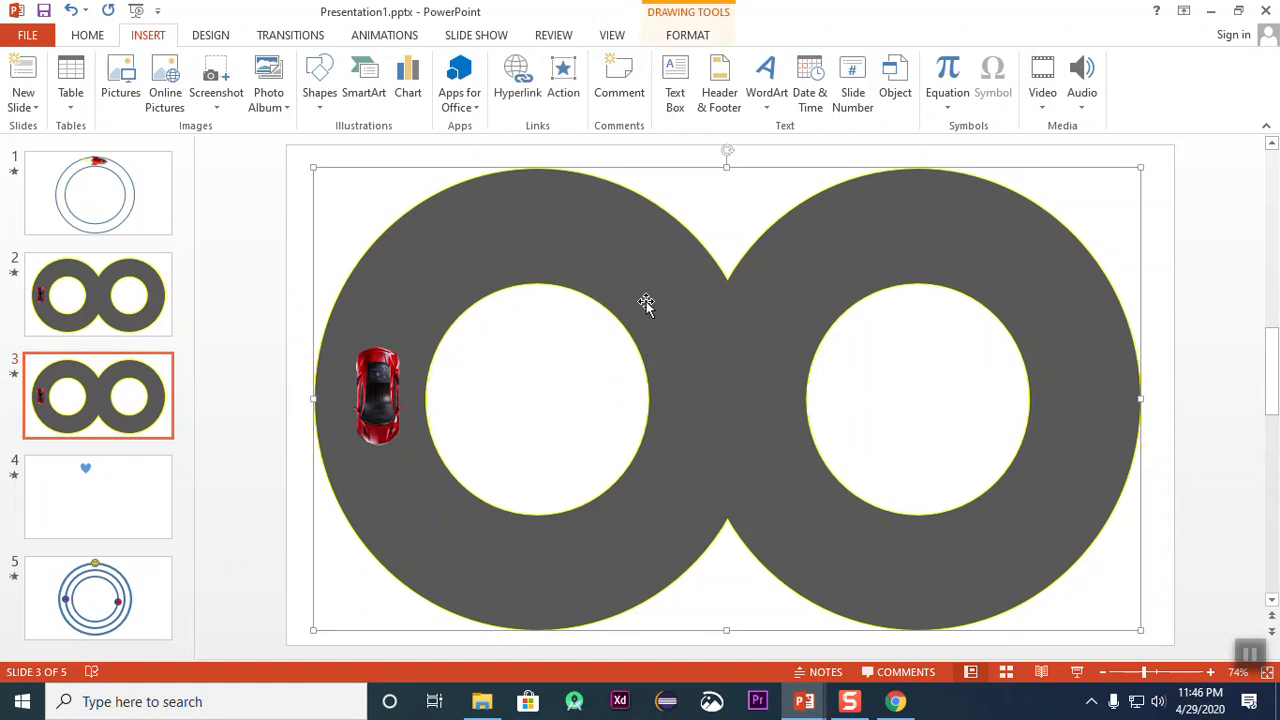
key("Delete")
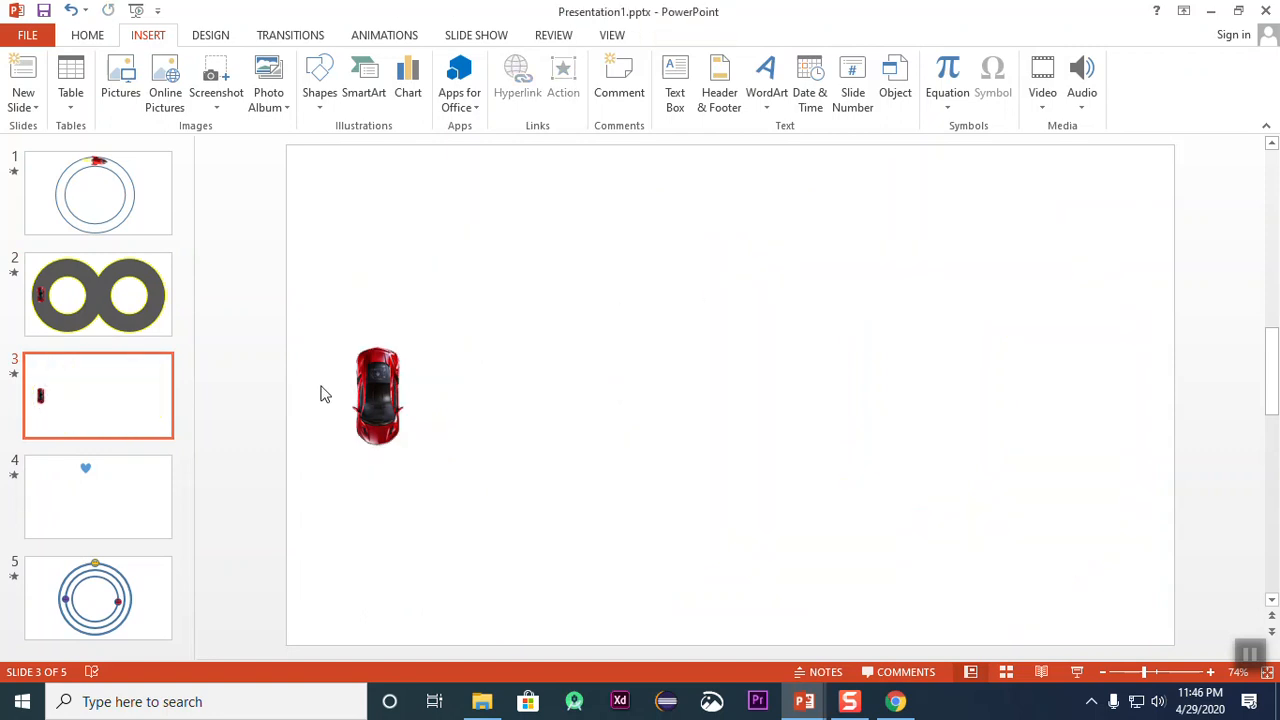
Step: Move the car on slide 3 closer to the centre and delete all of its existing animations
left_click_drag(366, 372, 545, 361)
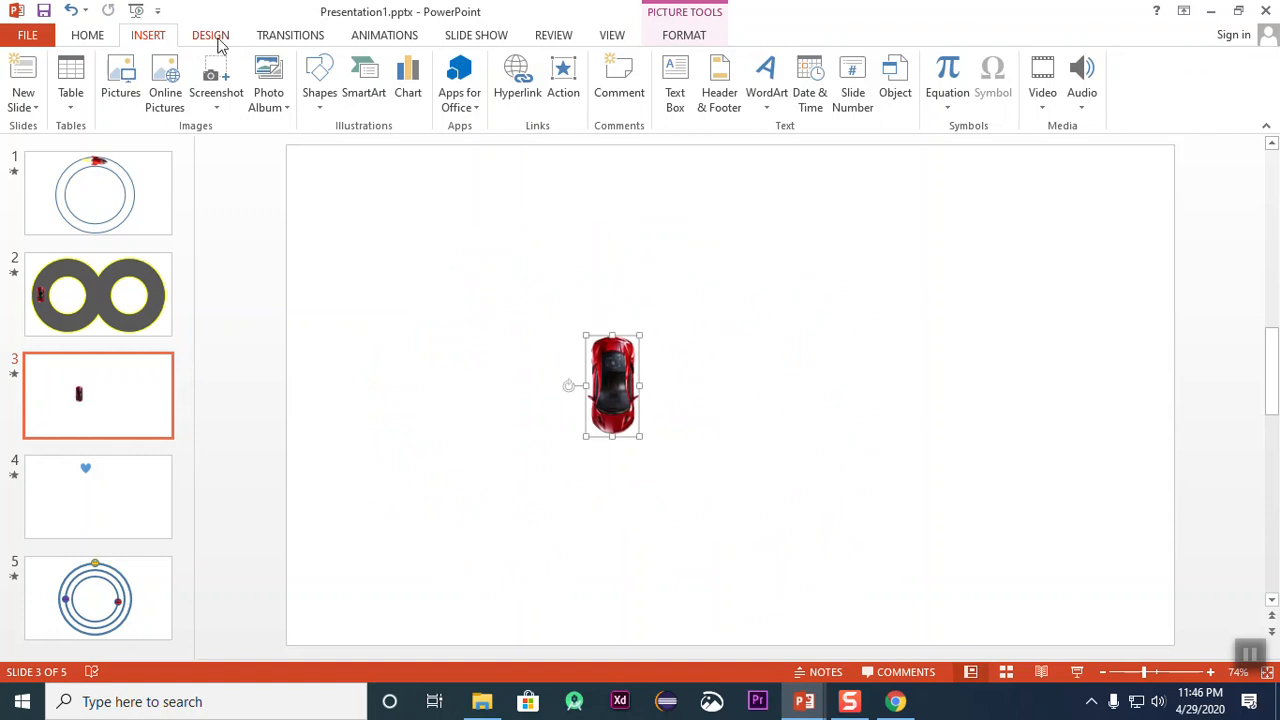
left_click(384, 38)
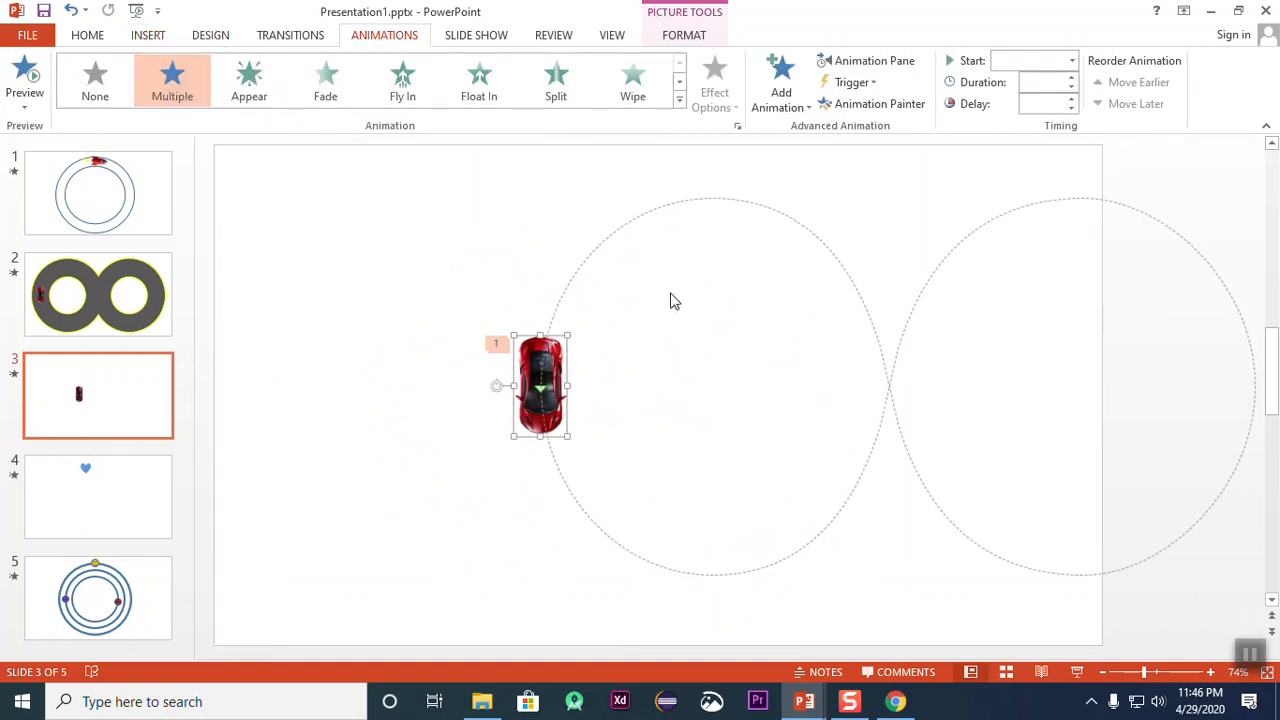
left_click(895, 70)
left_click(1006, 337)
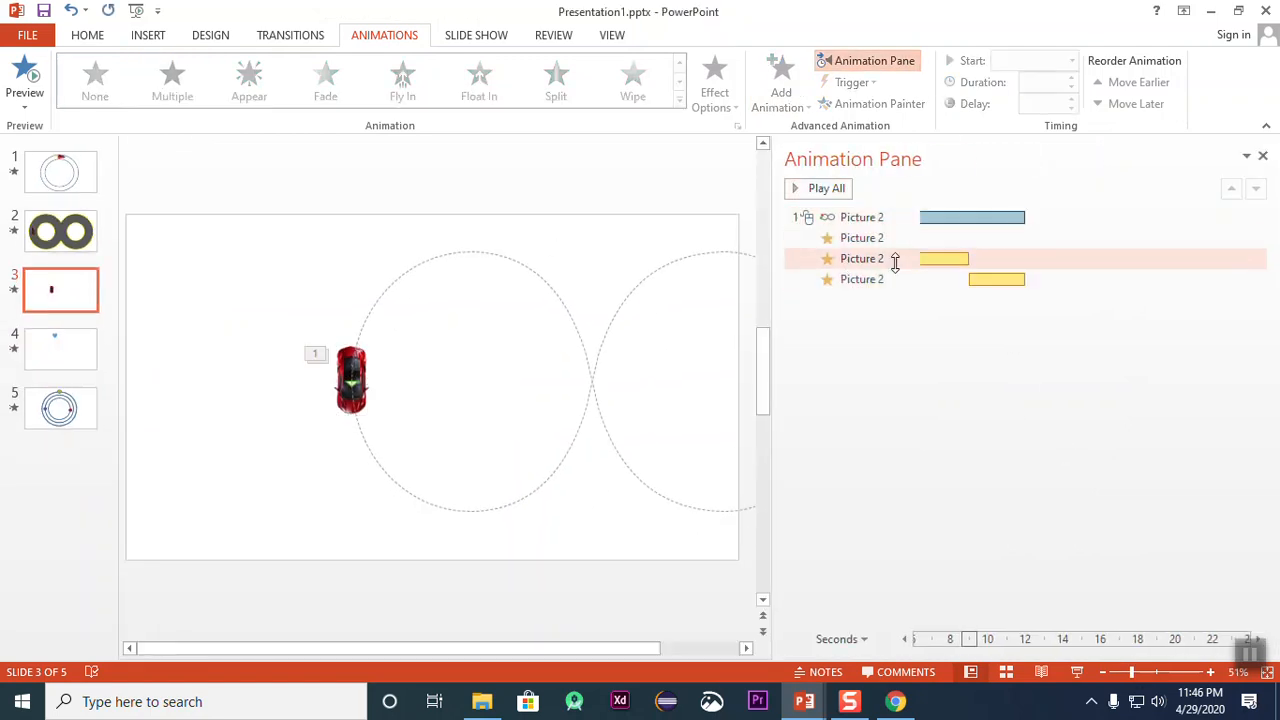
left_click(1001, 280)
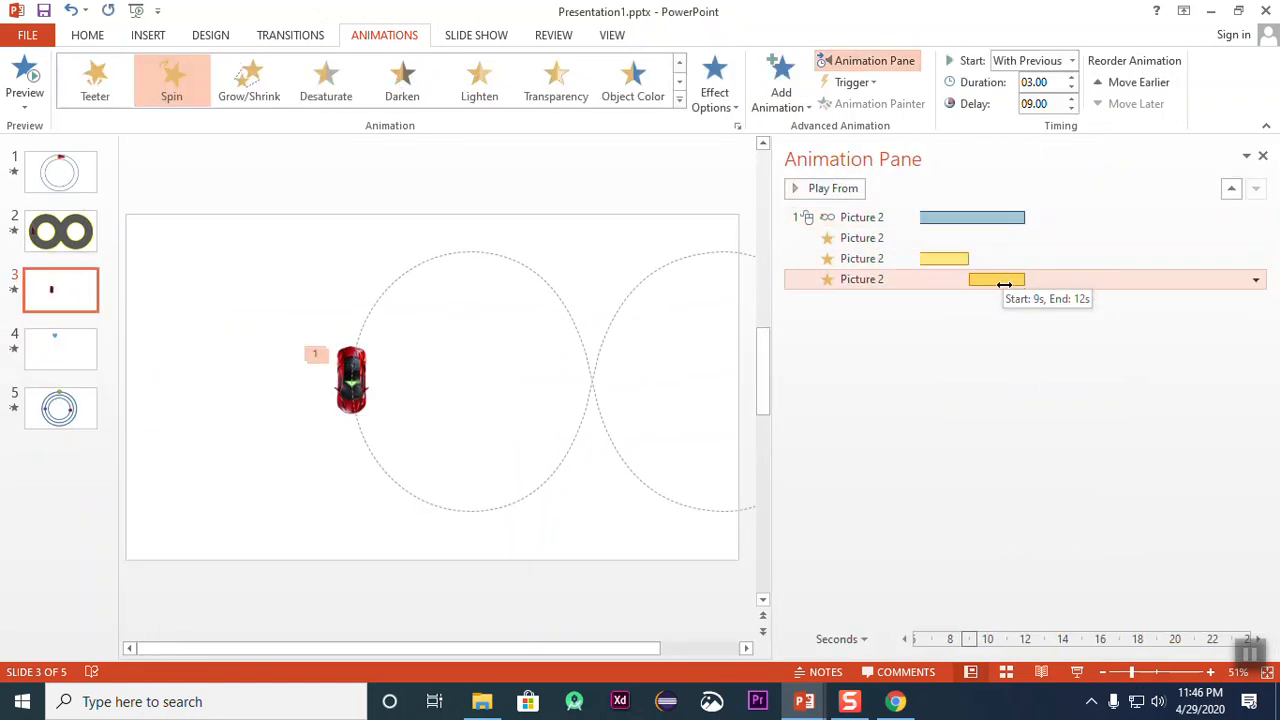
key("Delete")
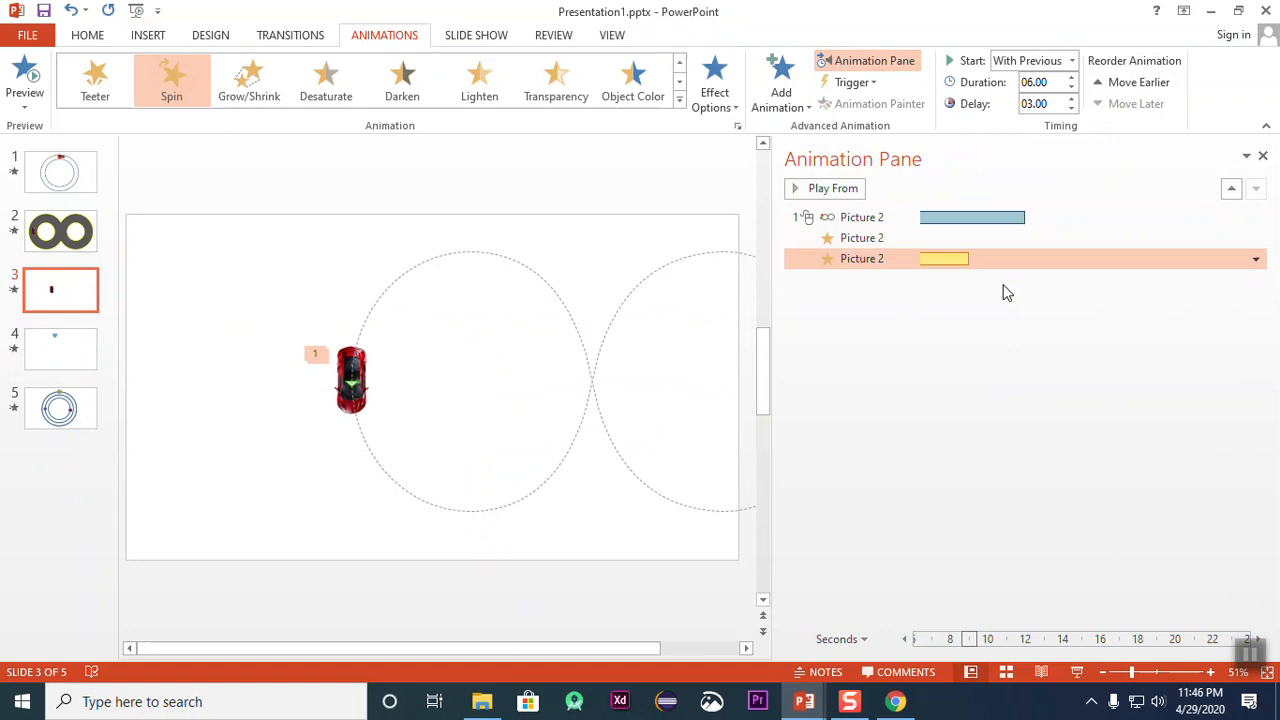
key("Delete")
key("Delete")
key("Delete")
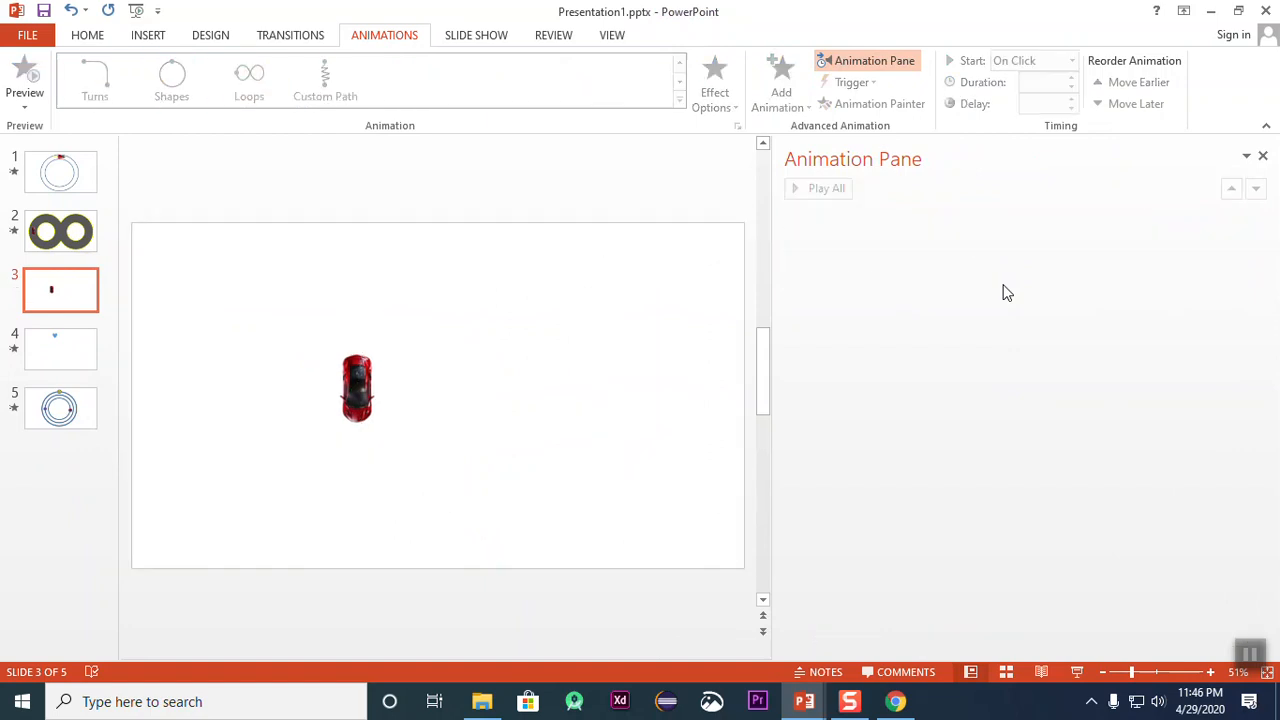
Step: Reposition the car in the slide's left half and apply the Spin emphasis animation to it
left_click_drag(368, 398, 383, 327)
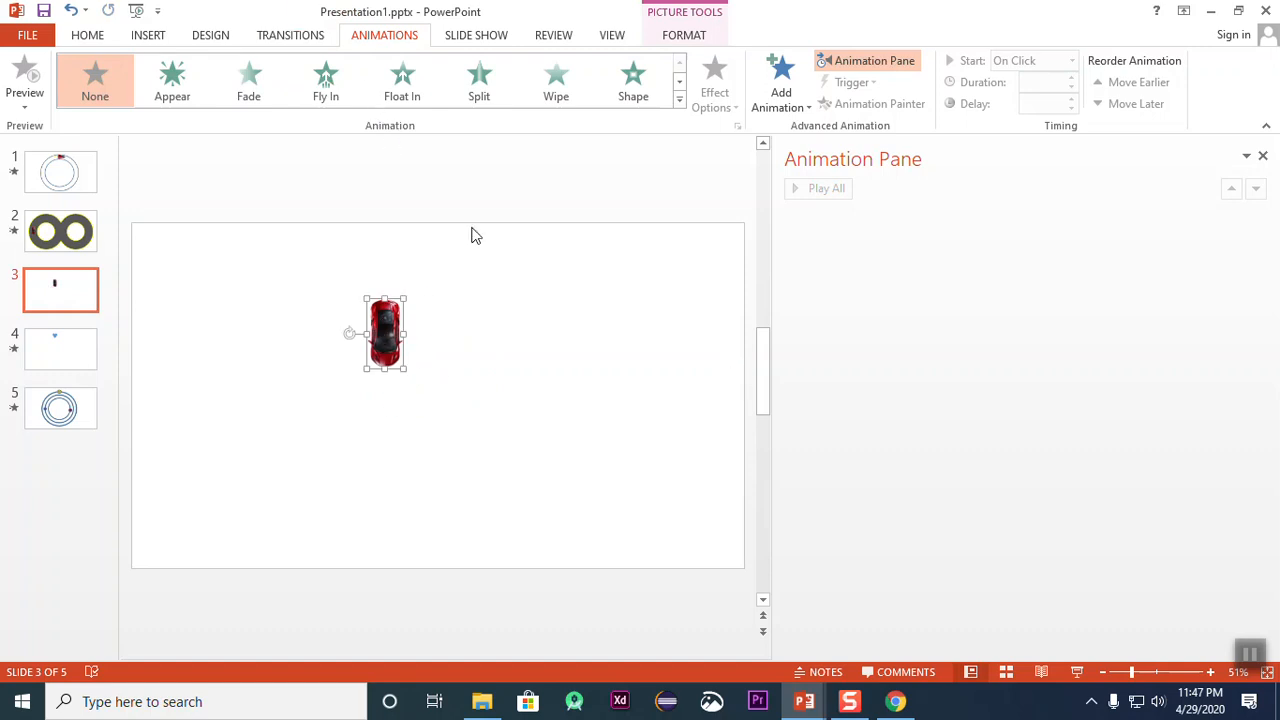
left_click_drag(392, 315, 298, 350)
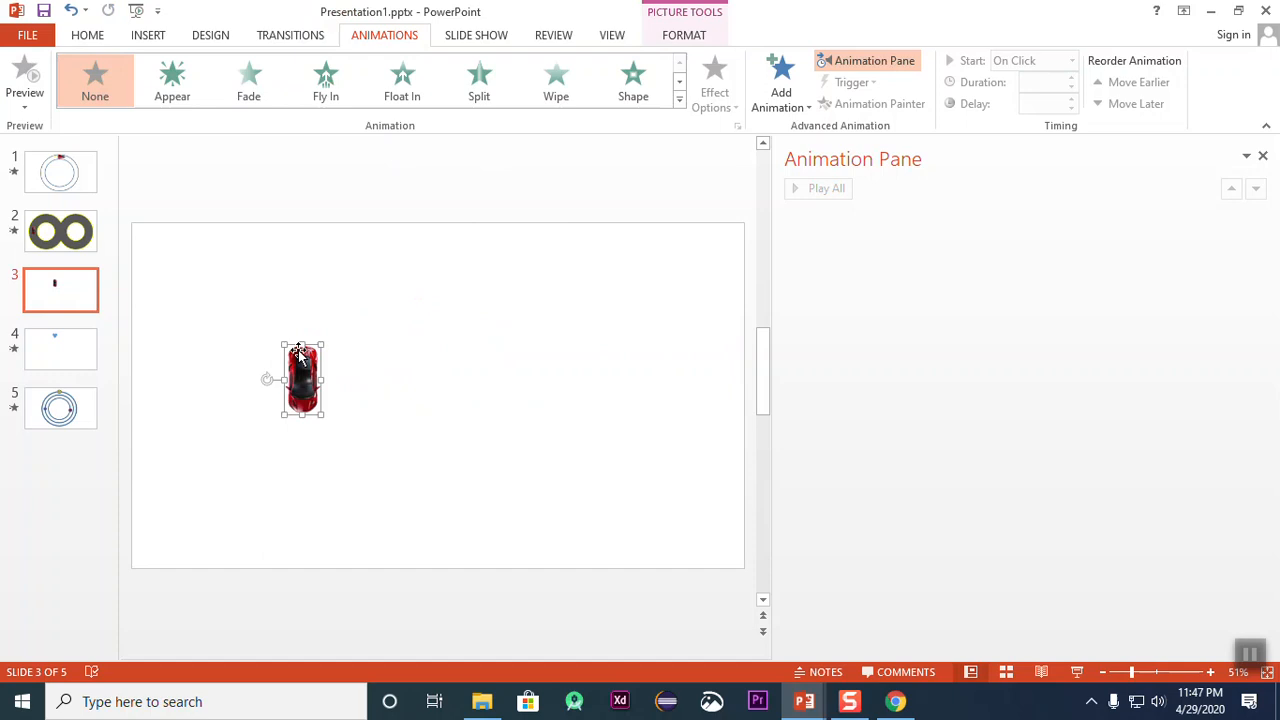
left_click(460, 40)
left_click(368, 36)
left_click(457, 40)
left_click(382, 40)
left_click(494, 37)
left_click(384, 37)
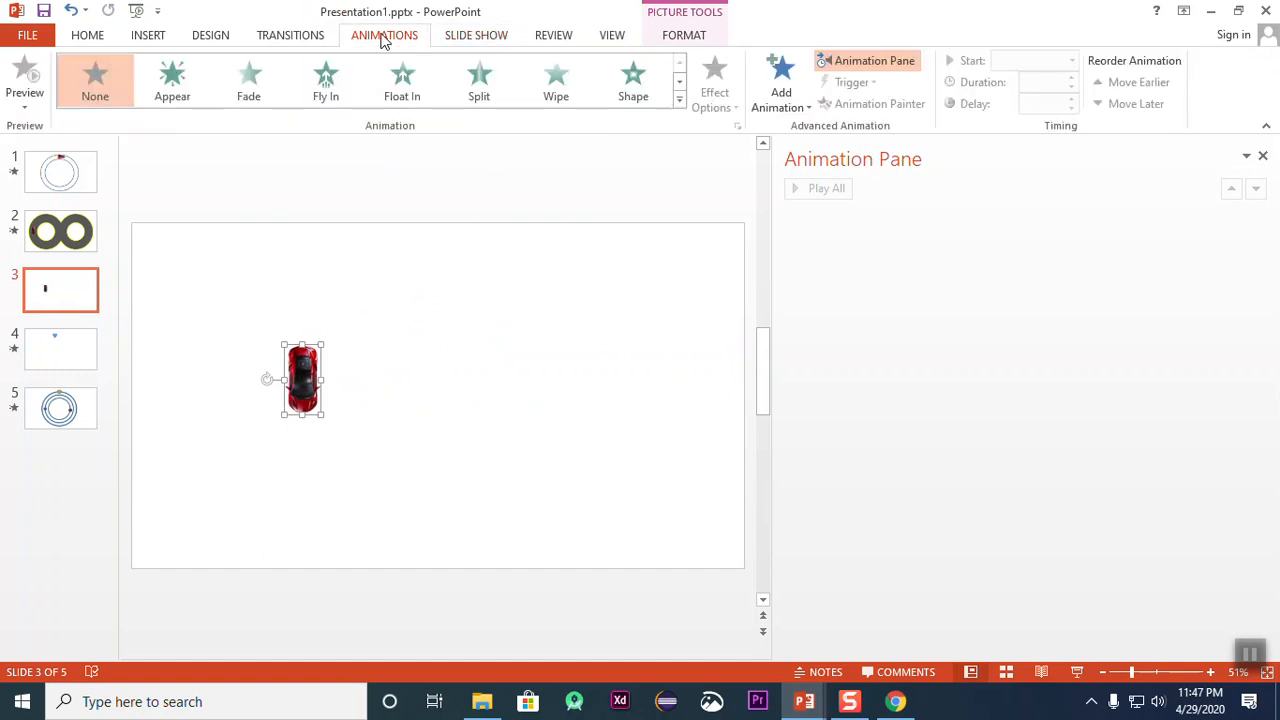
left_click(679, 104)
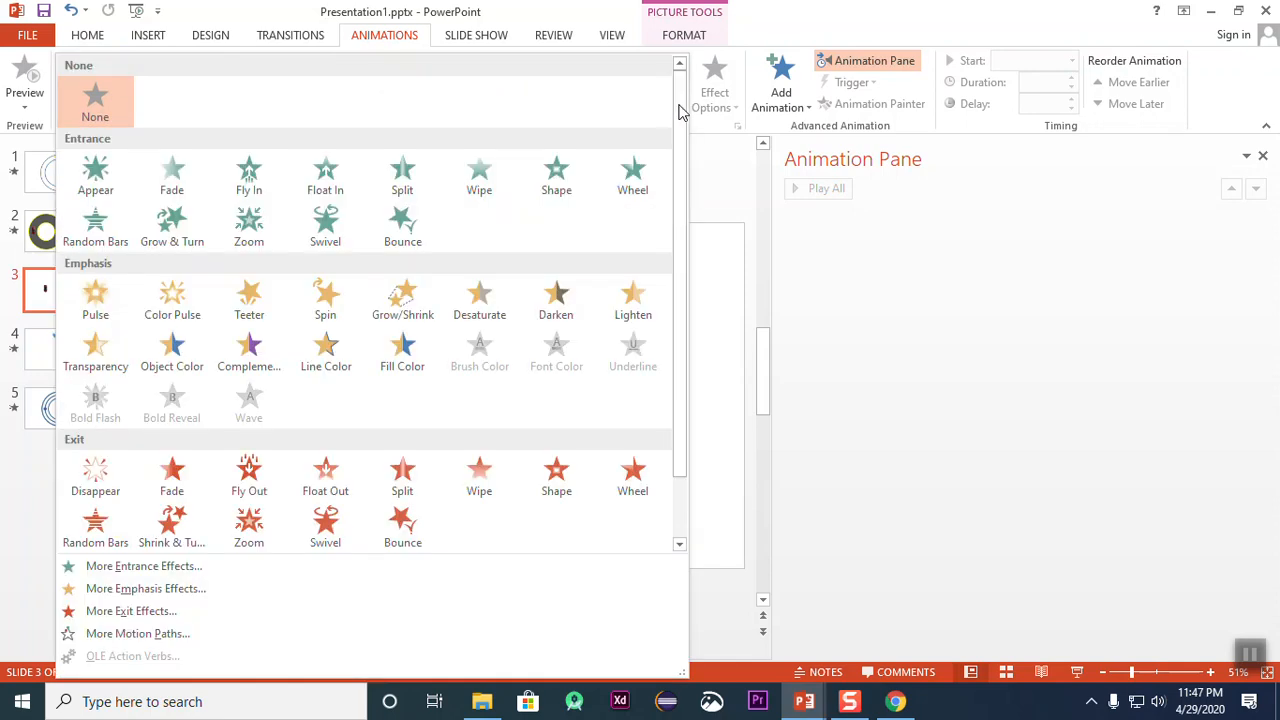
left_click(313, 293)
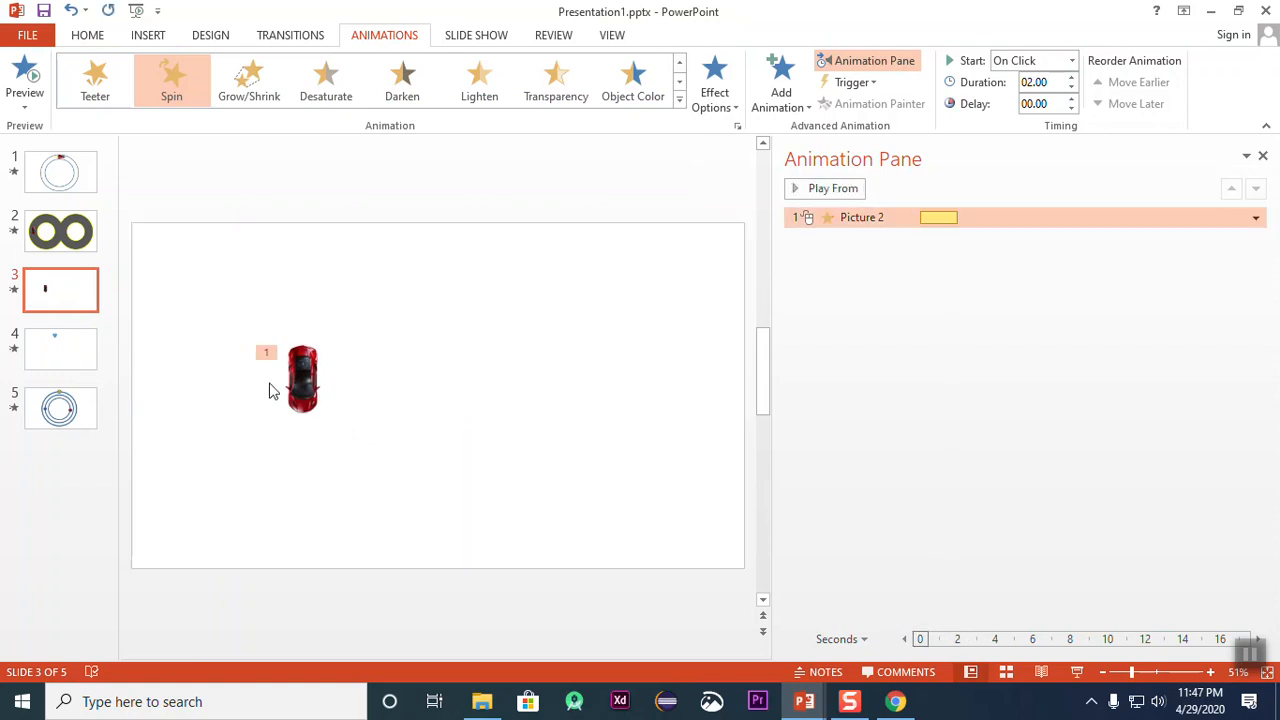
Step: Look through the available motion path effects and delete the car's Spin animation
left_click(679, 99)
scroll(366, 453, "down", 1)
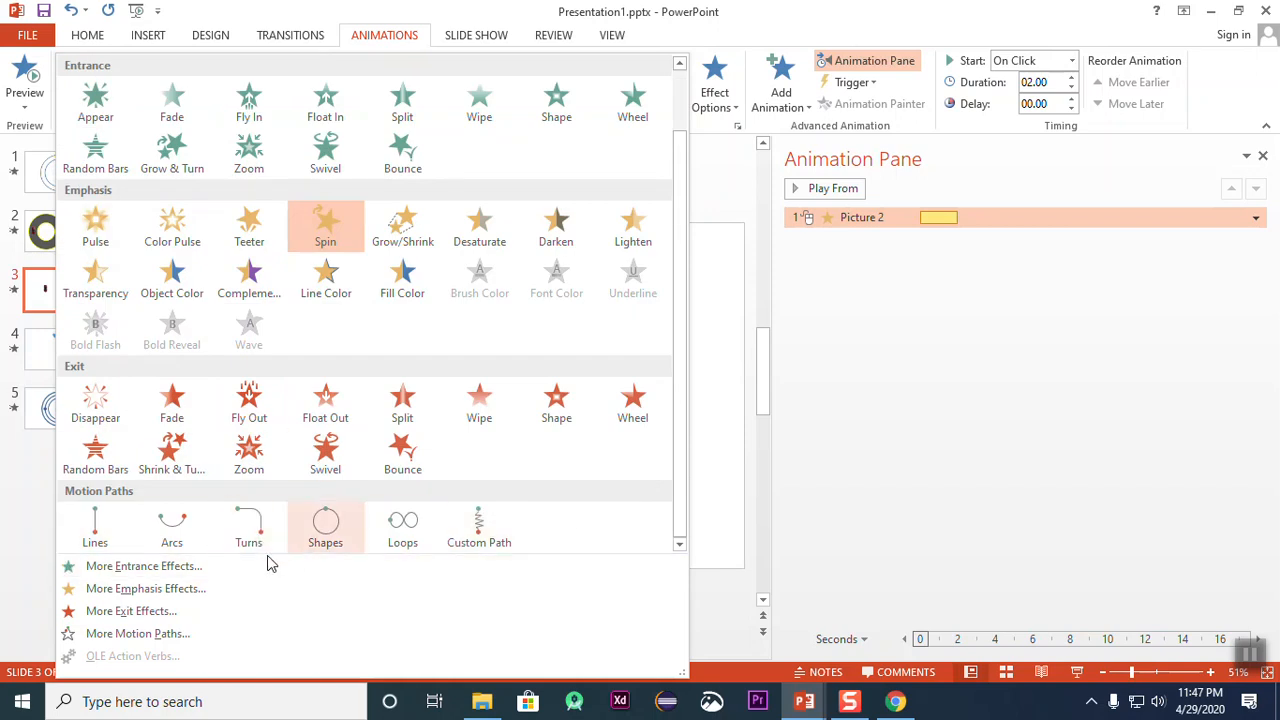
left_click(732, 379)
left_click(298, 383)
left_click(971, 286)
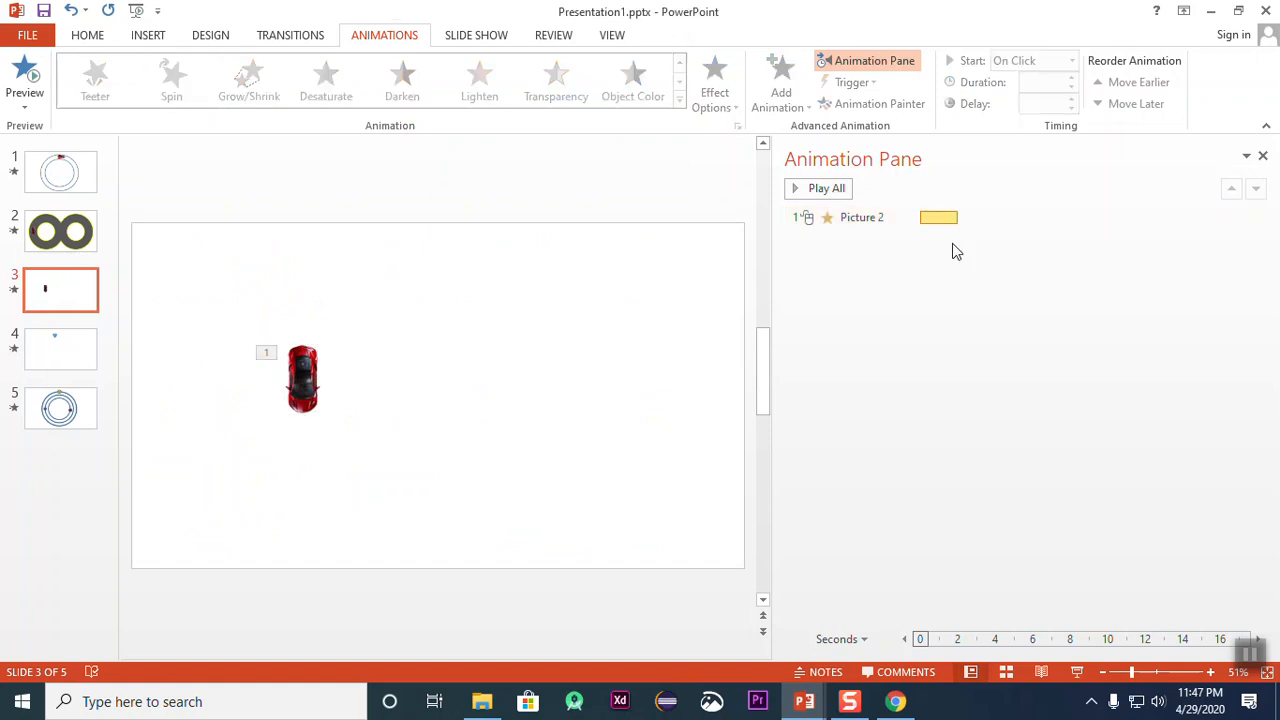
left_click(937, 220)
key("Delete")
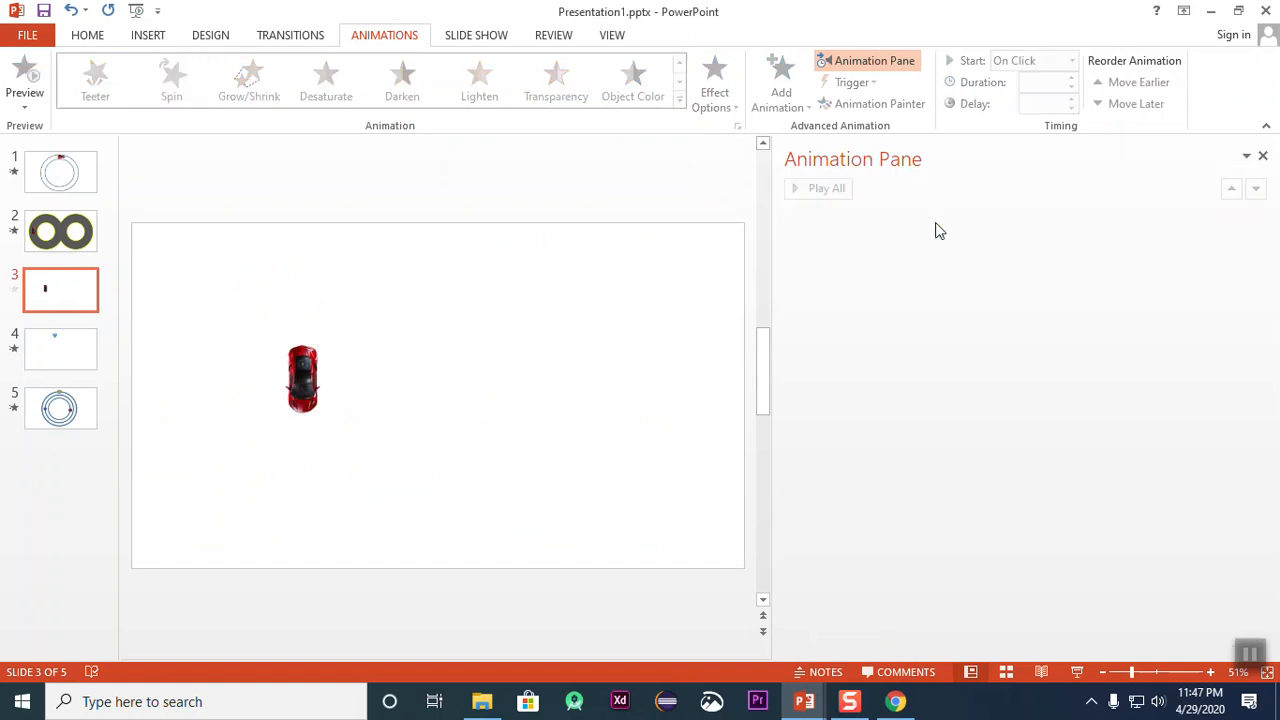
Step: Rotate the car to lie horizontally with its front facing right and shift it slightly down
left_click(281, 391)
left_click_drag(264, 379, 305, 413)
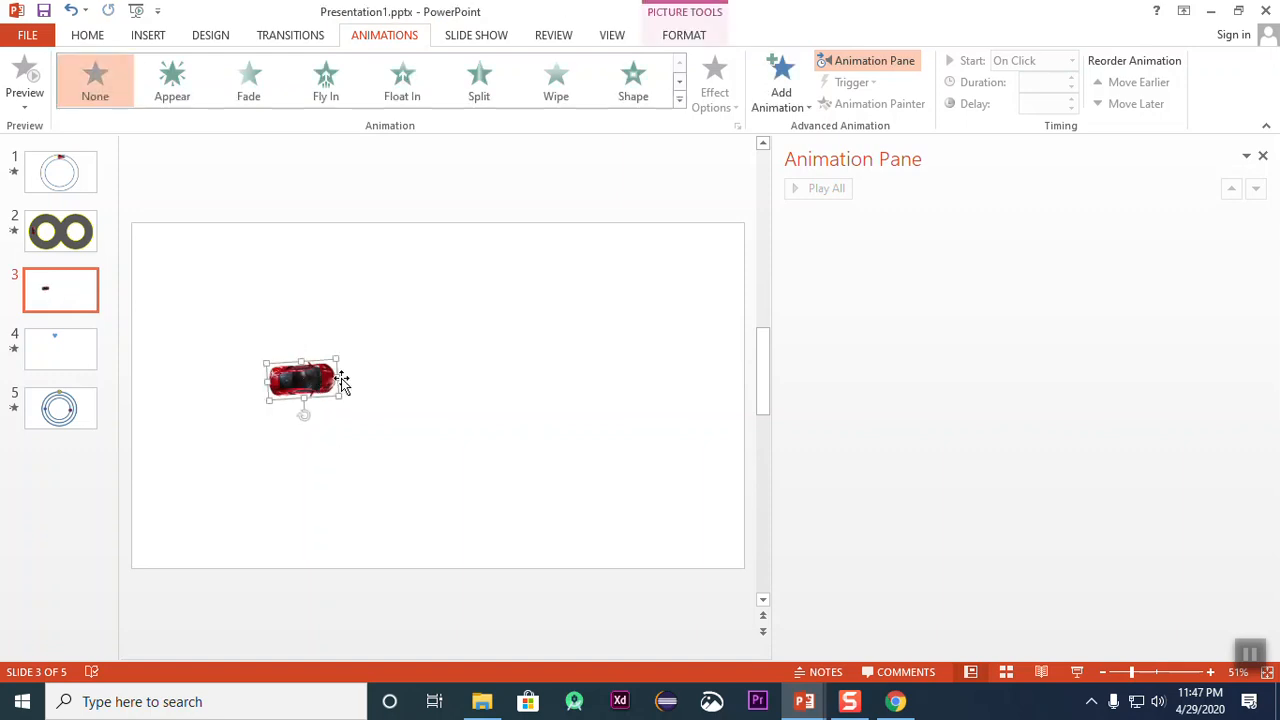
mouse_move(306, 411)
left_mouse_down()
mouse_move(178, 426)
mouse_move(695, 418)
mouse_move(568, 418)
mouse_move(534, 449)
mouse_move(542, 456)
mouse_move(551, 429)
mouse_move(351, 438)
mouse_move(338, 389)
mouse_move(317, 423)
mouse_move(482, 413)
mouse_move(158, 393)
mouse_move(644, 382)
mouse_move(187, 381)
mouse_move(297, 417)
left_mouse_up()
left_click(331, 436)
left_click(479, 463)
left_click(397, 456)
Step: Apply the Lines motion path to the car and set its direction to Right
left_click(679, 101)
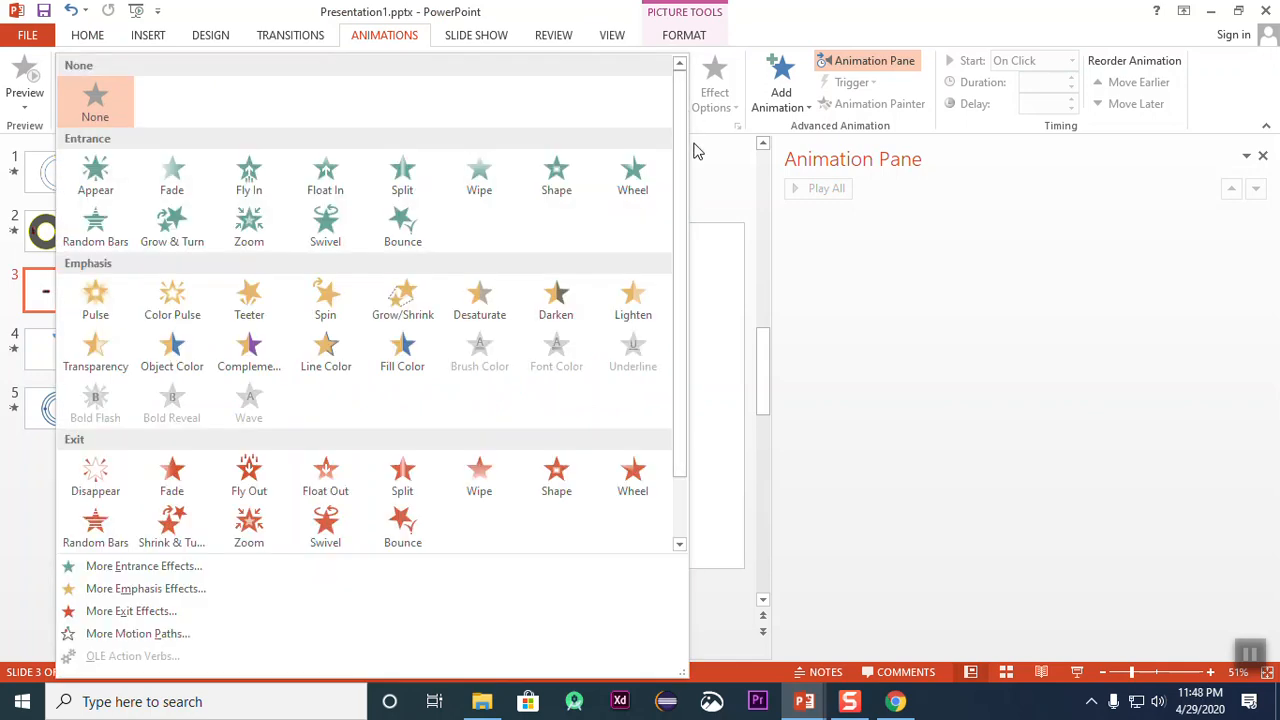
scroll(334, 449, "down", 1)
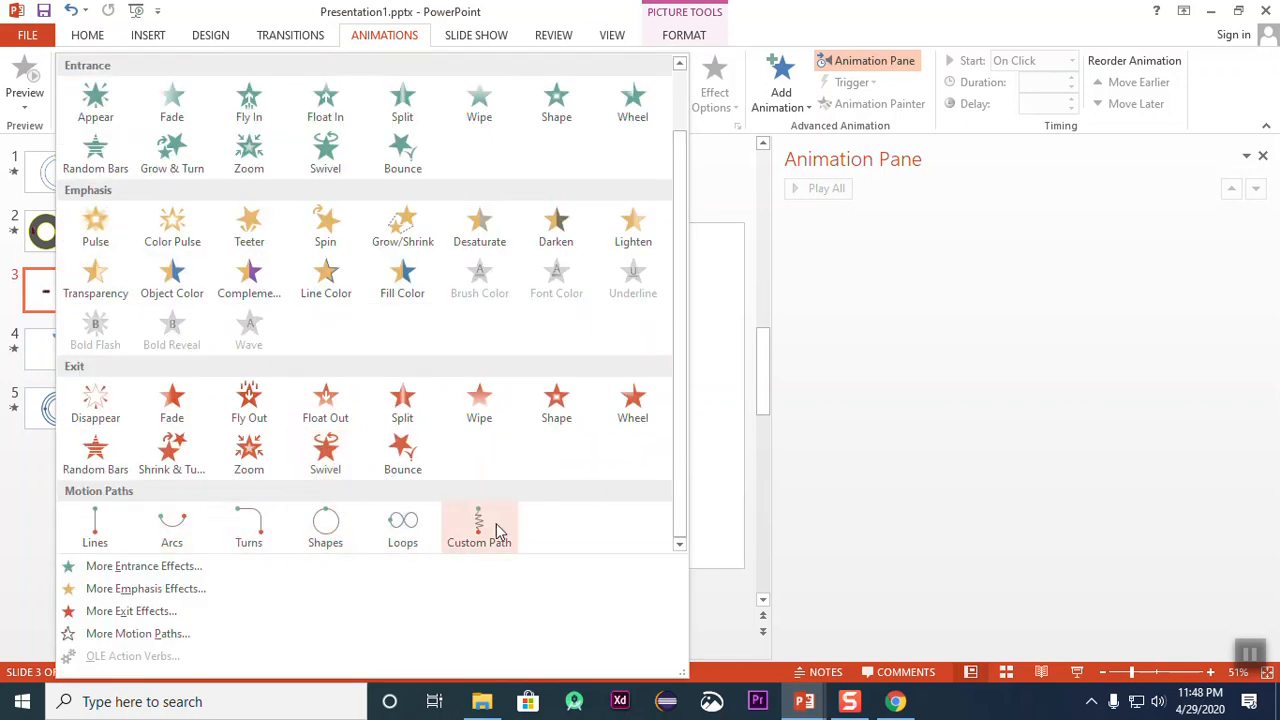
left_click(94, 527)
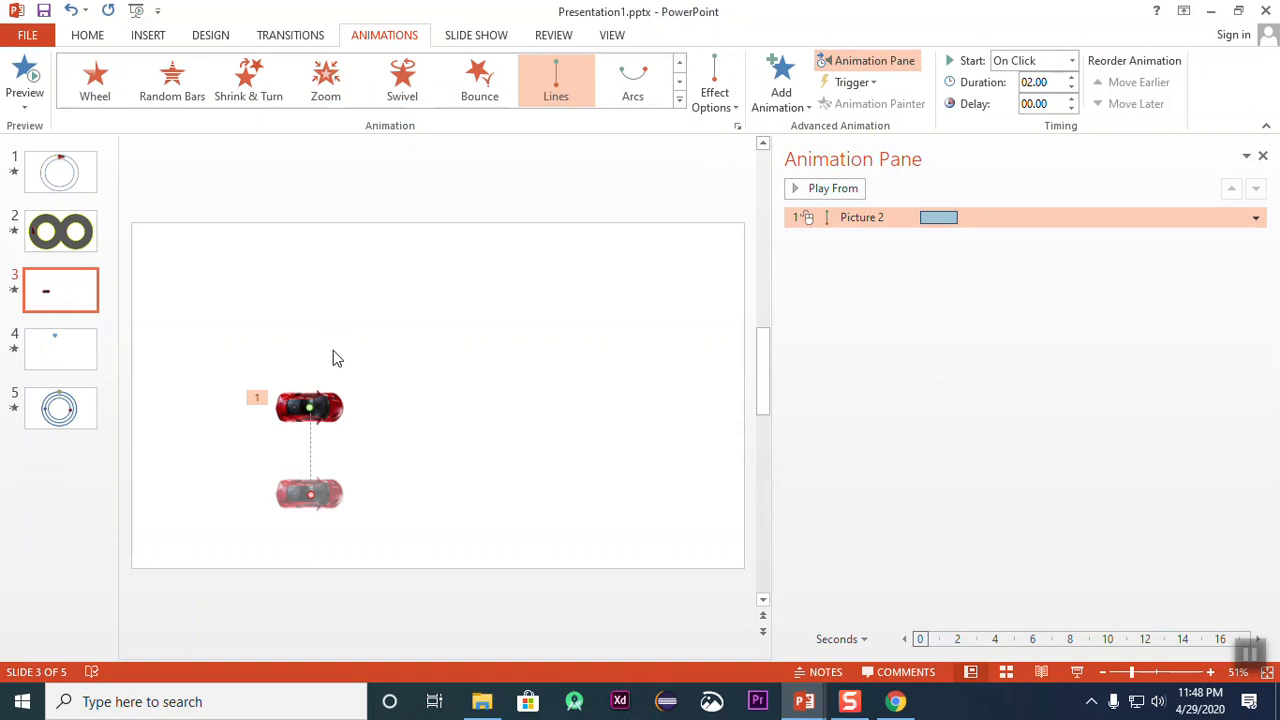
left_click(712, 100)
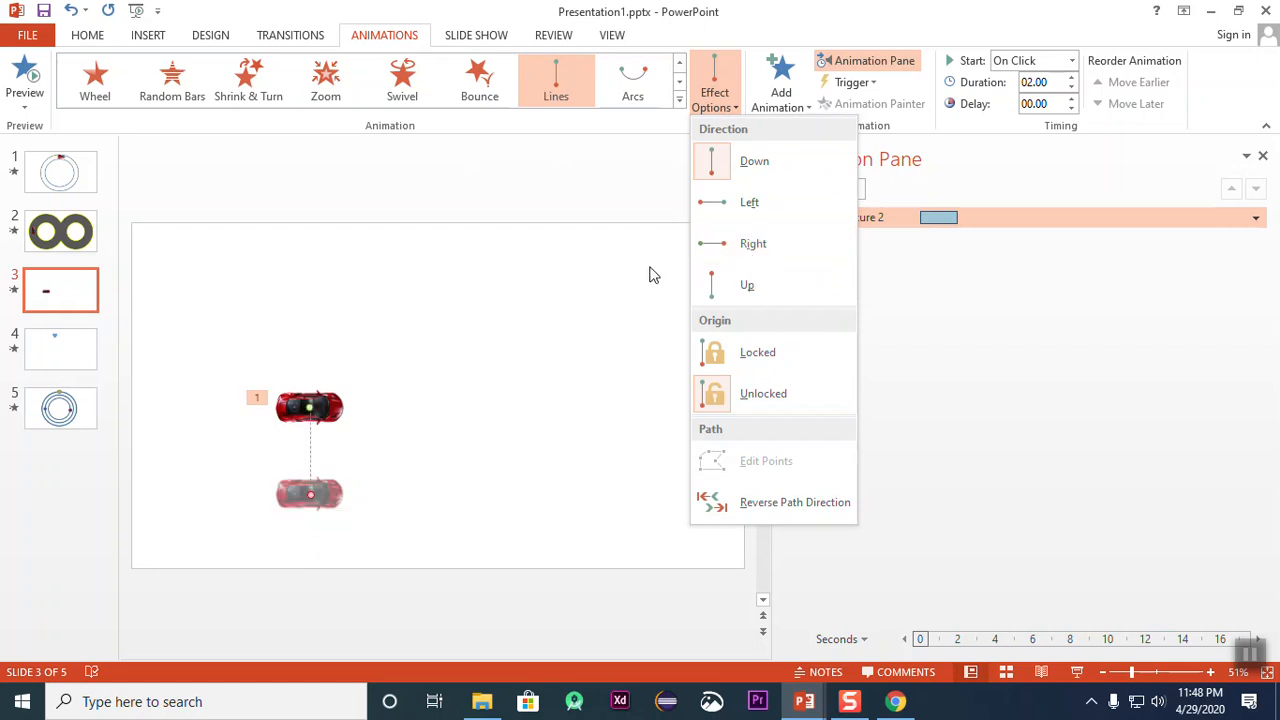
left_click(789, 246)
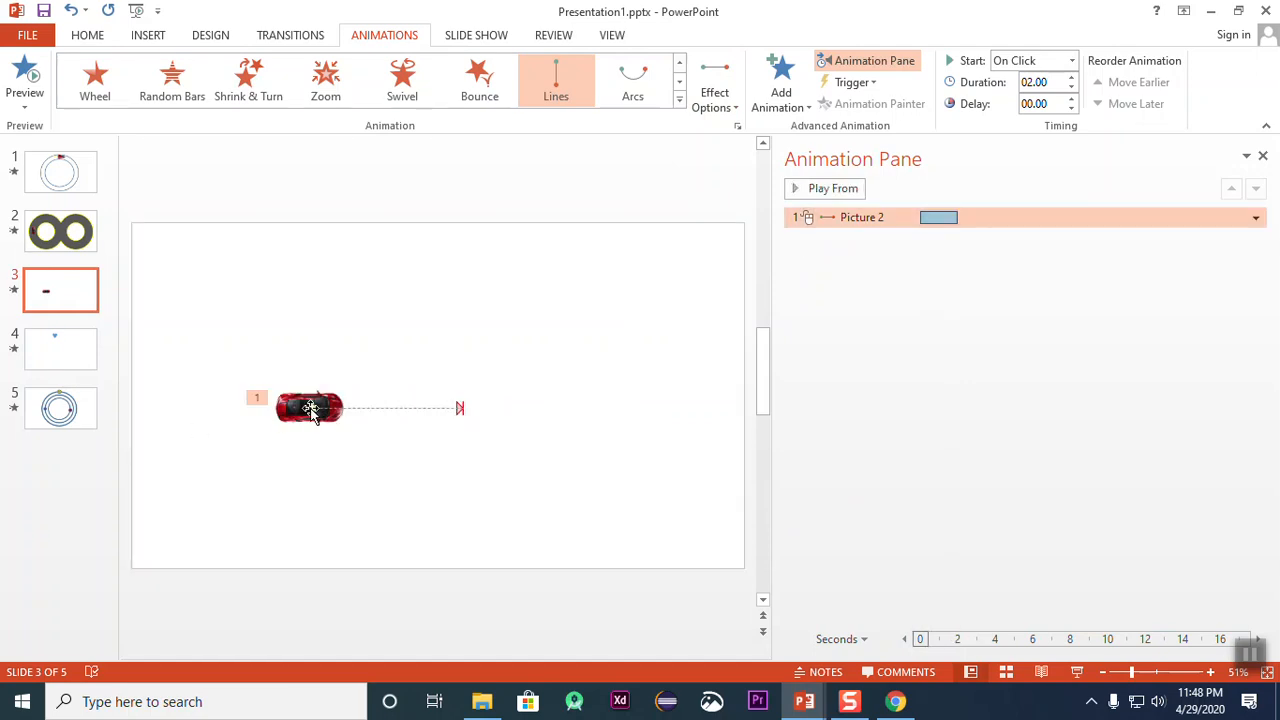
Step: Try to shift the line path to start beyond the slide's left edge and undo the change
left_click_drag(309, 410, 70, 428)
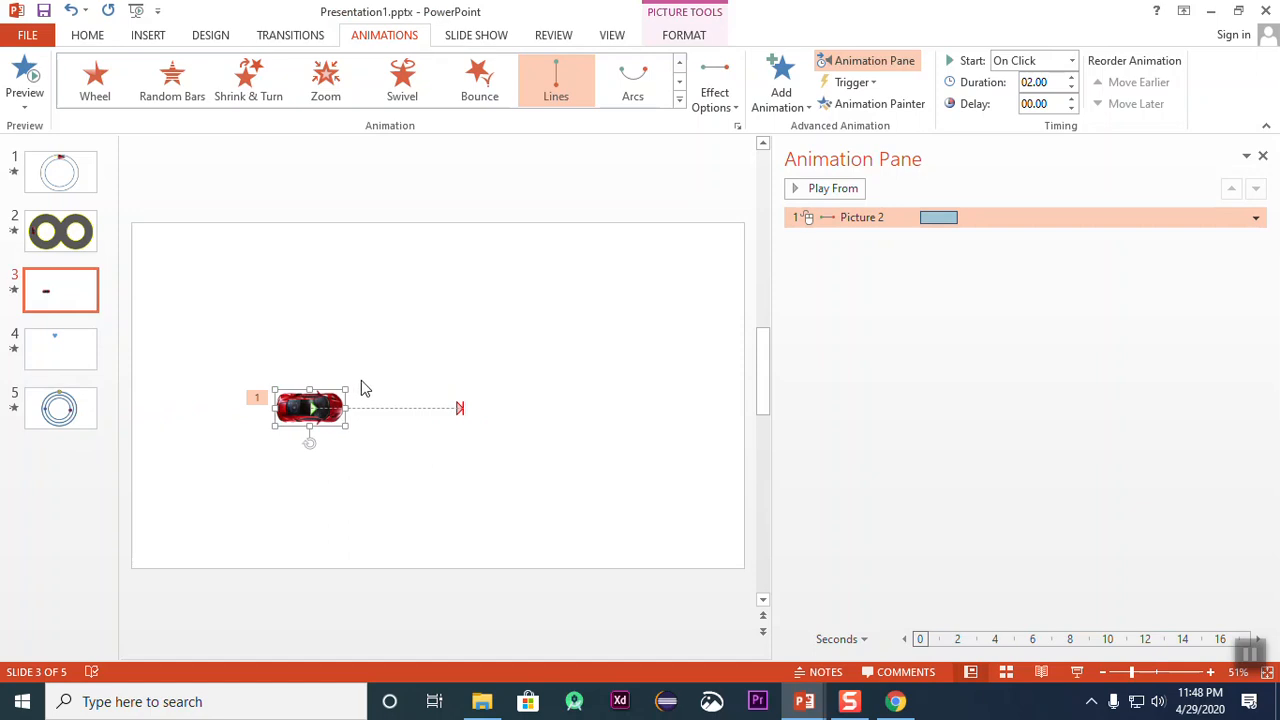
scroll(406, 437, "down", 2)
left_click_drag(351, 417, 194, 418)
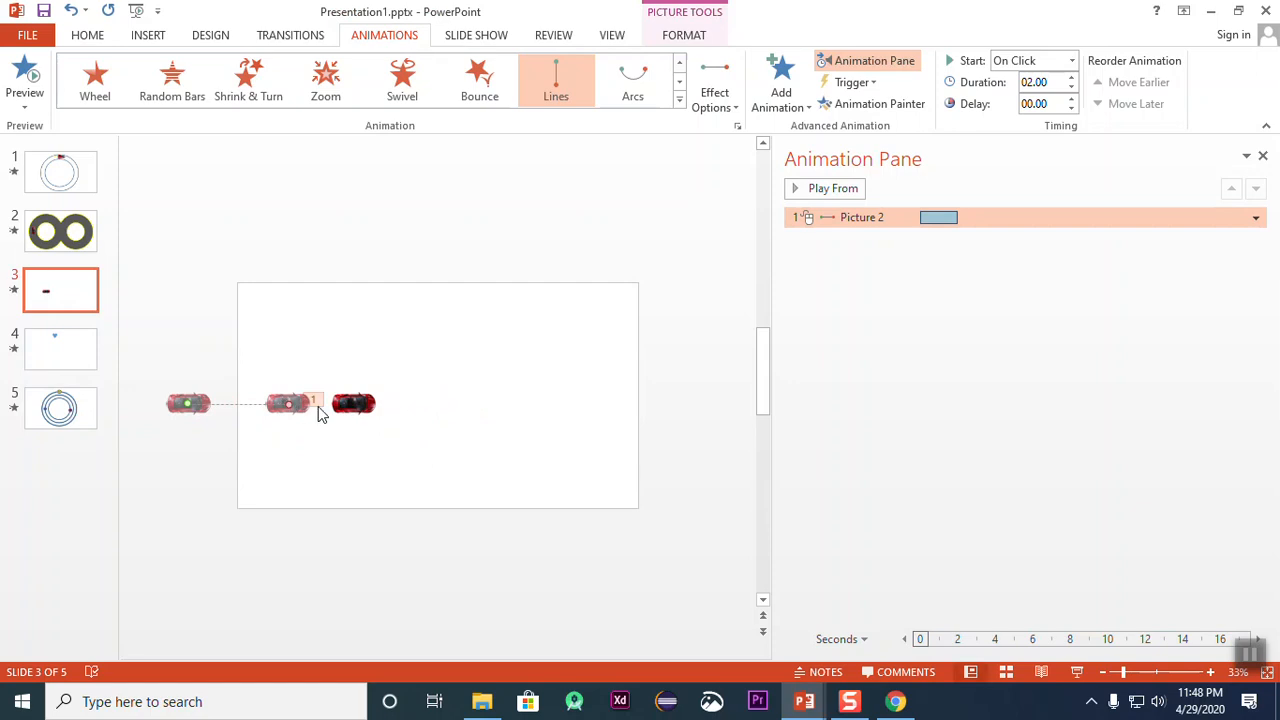
key("ctrl+z")
Step: Extend the line path's end point past the slide's right edge and preview the animation
left_click(463, 409)
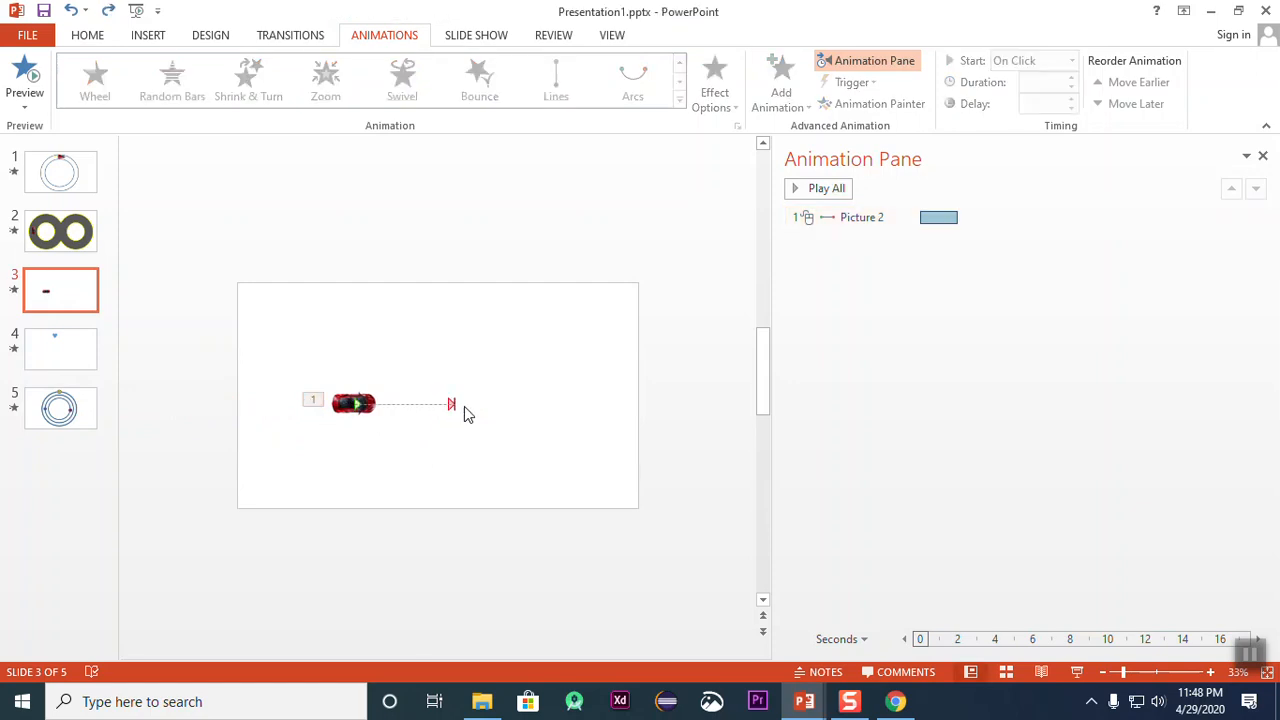
left_click(449, 405)
left_click_drag(453, 403, 681, 396)
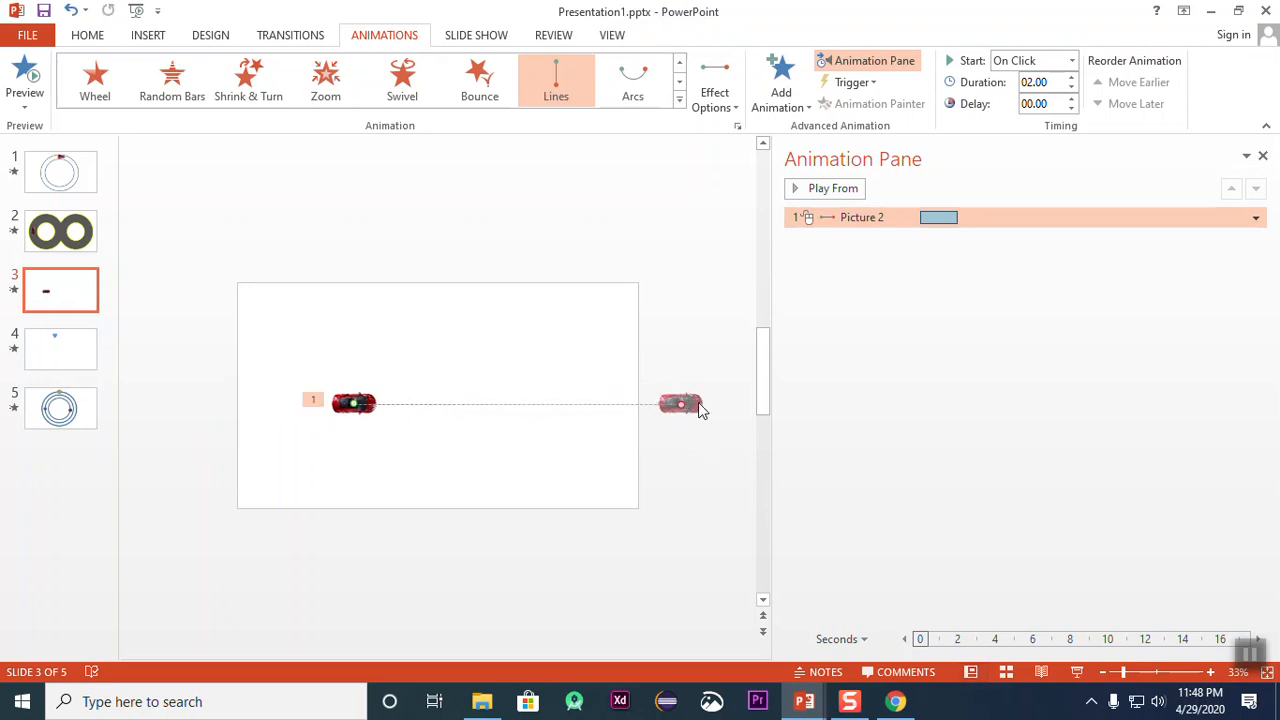
left_click(500, 288)
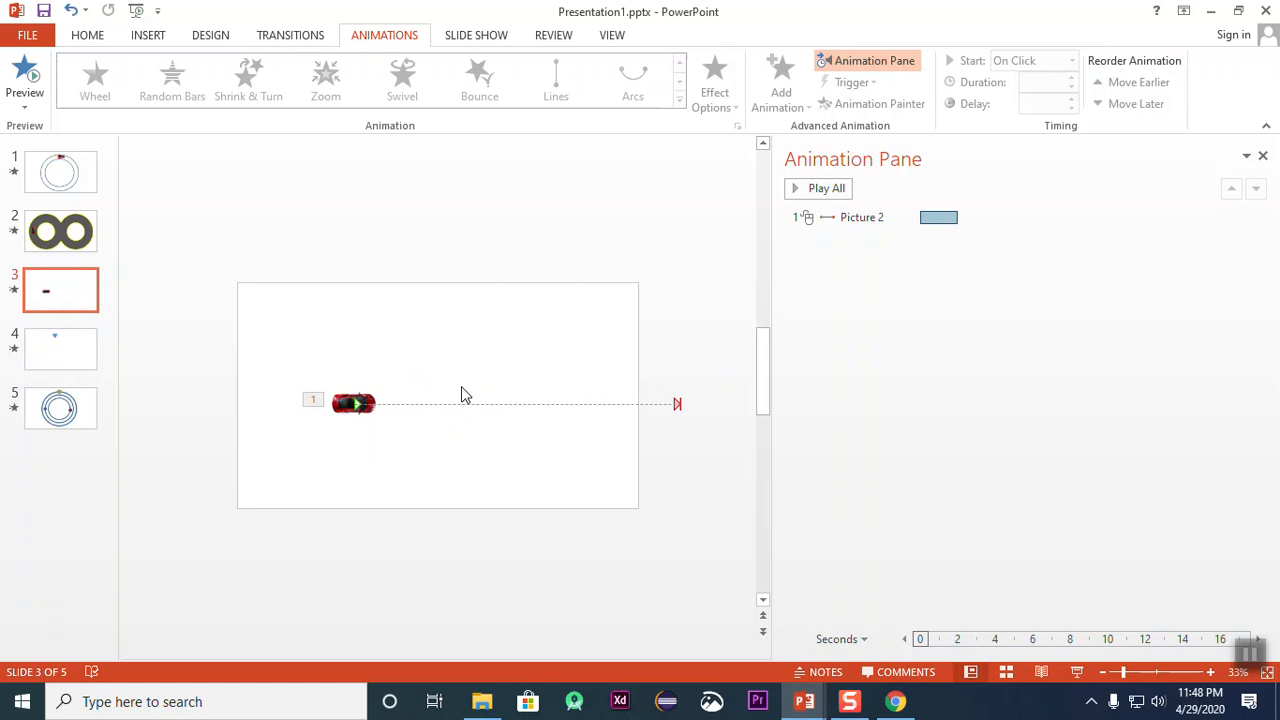
left_click(30, 80)
Step: Move the car and its line path just outside the slide's left edge and preview the animation
left_click_drag(276, 320, 545, 478)
left_click_drag(356, 407, 199, 417)
left_click_drag(252, 330, 775, 521)
left_click_drag(368, 401, 172, 403)
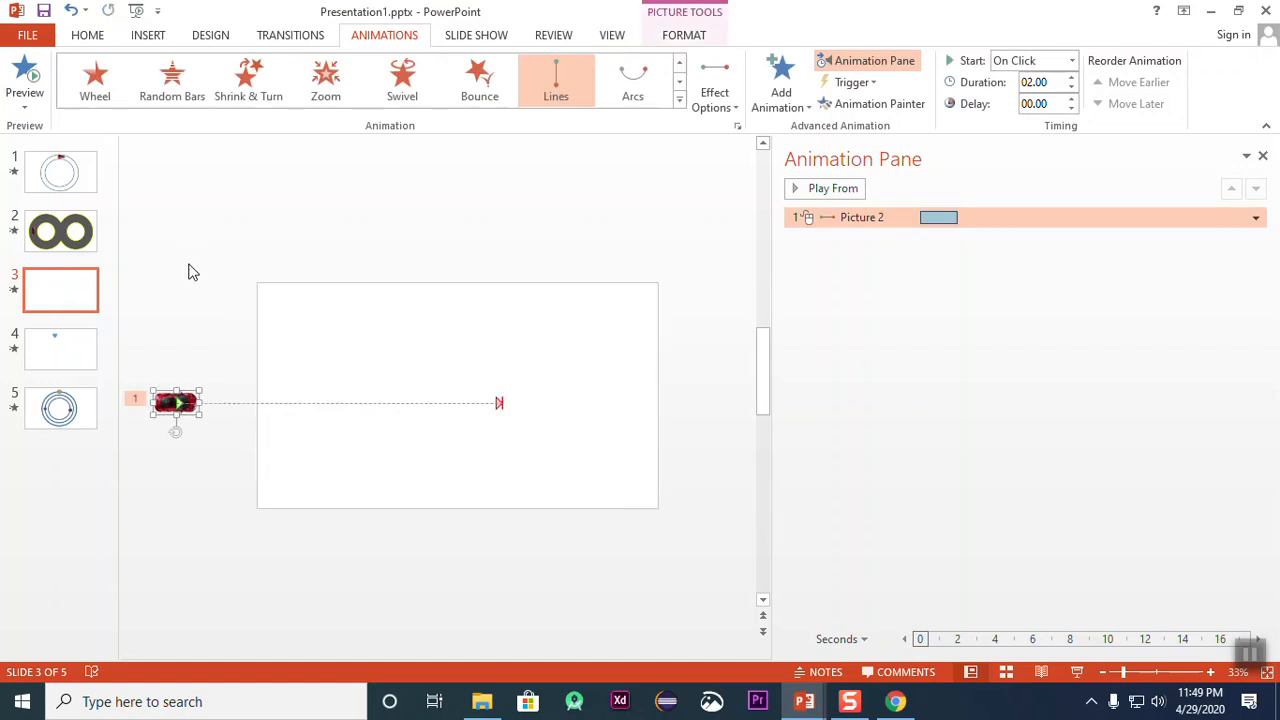
left_click_drag(158, 341, 524, 590)
left_click_drag(174, 406, 210, 404)
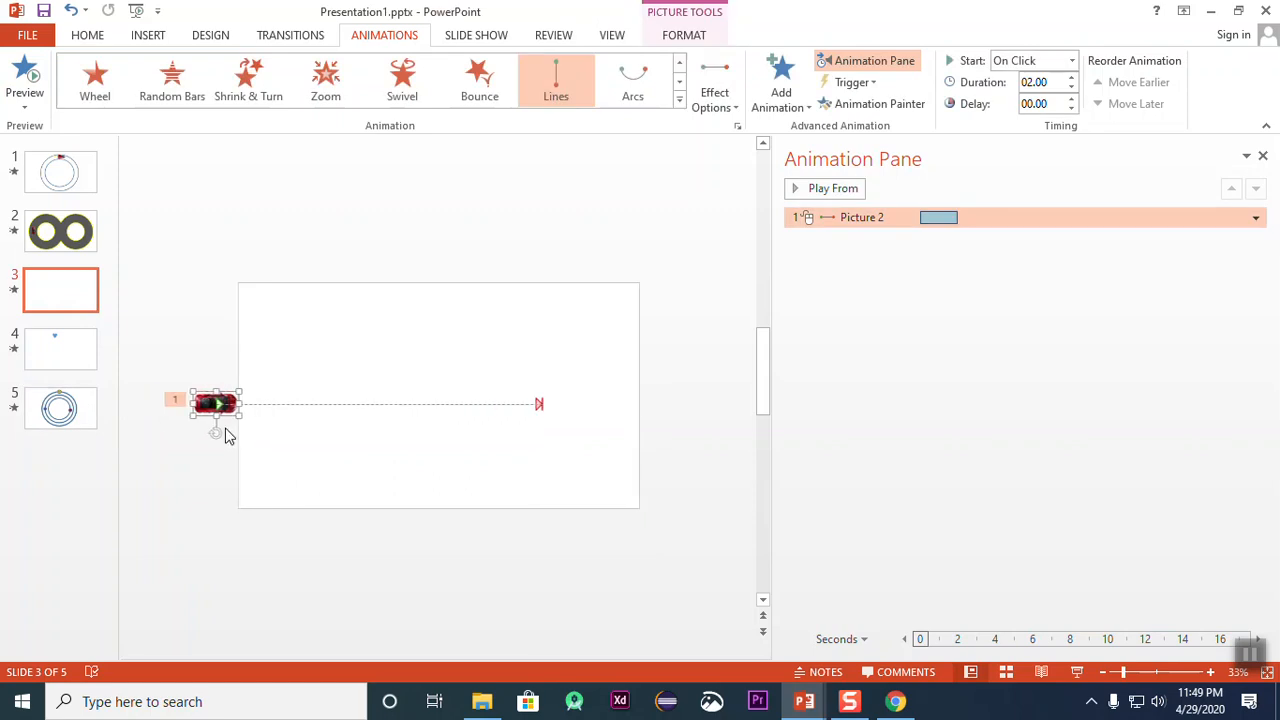
left_click(25, 75)
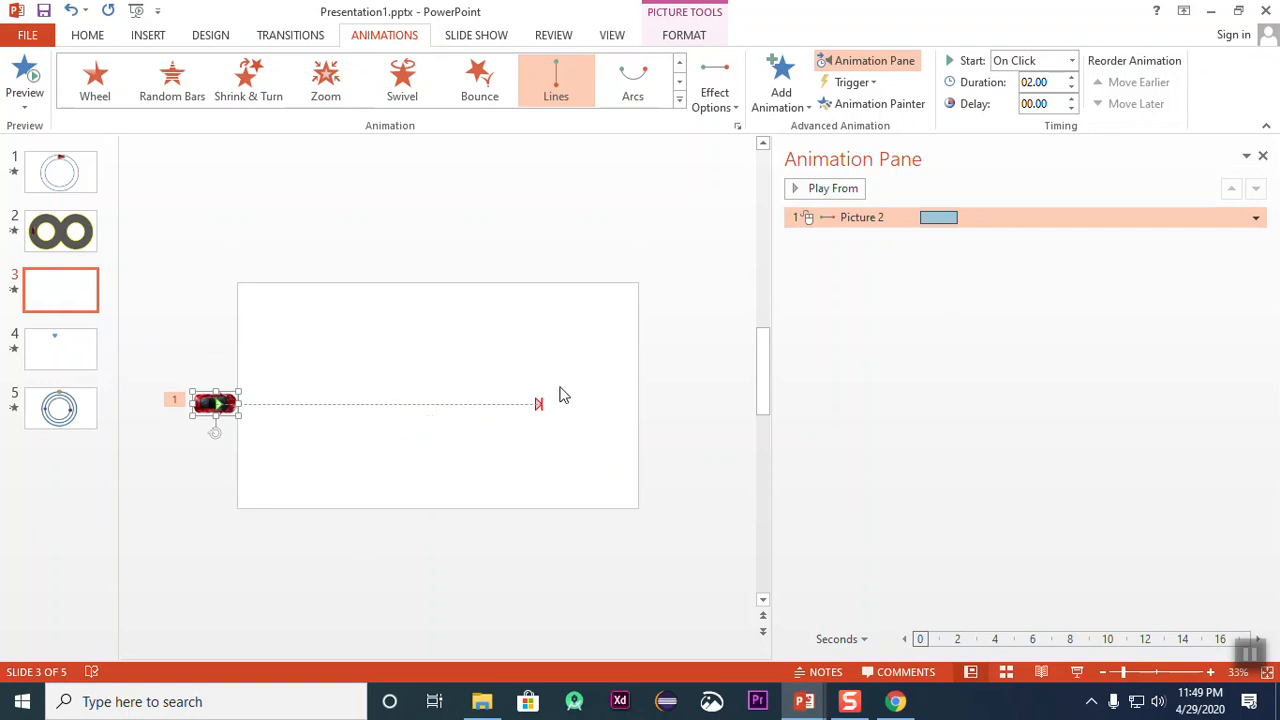
Step: Delete the car's line motion path and move the car back onto the left half of the slide
left_click(1025, 440)
left_click(926, 220)
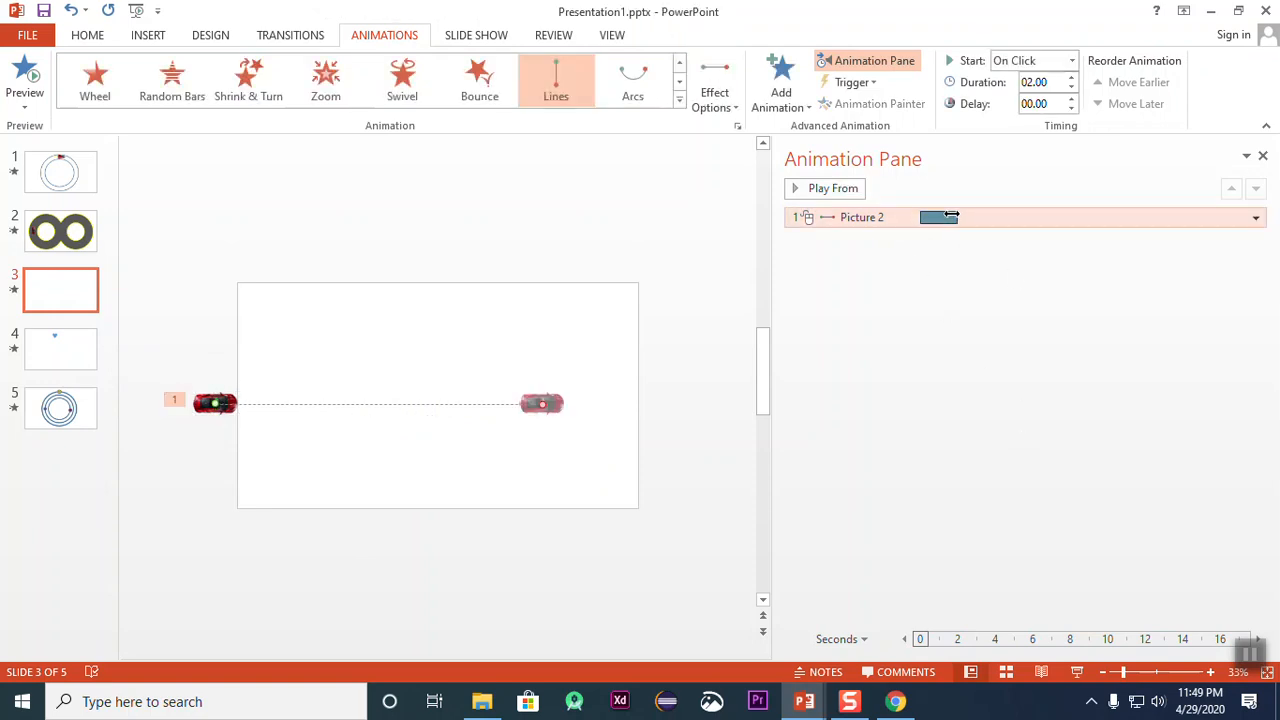
key("Delete")
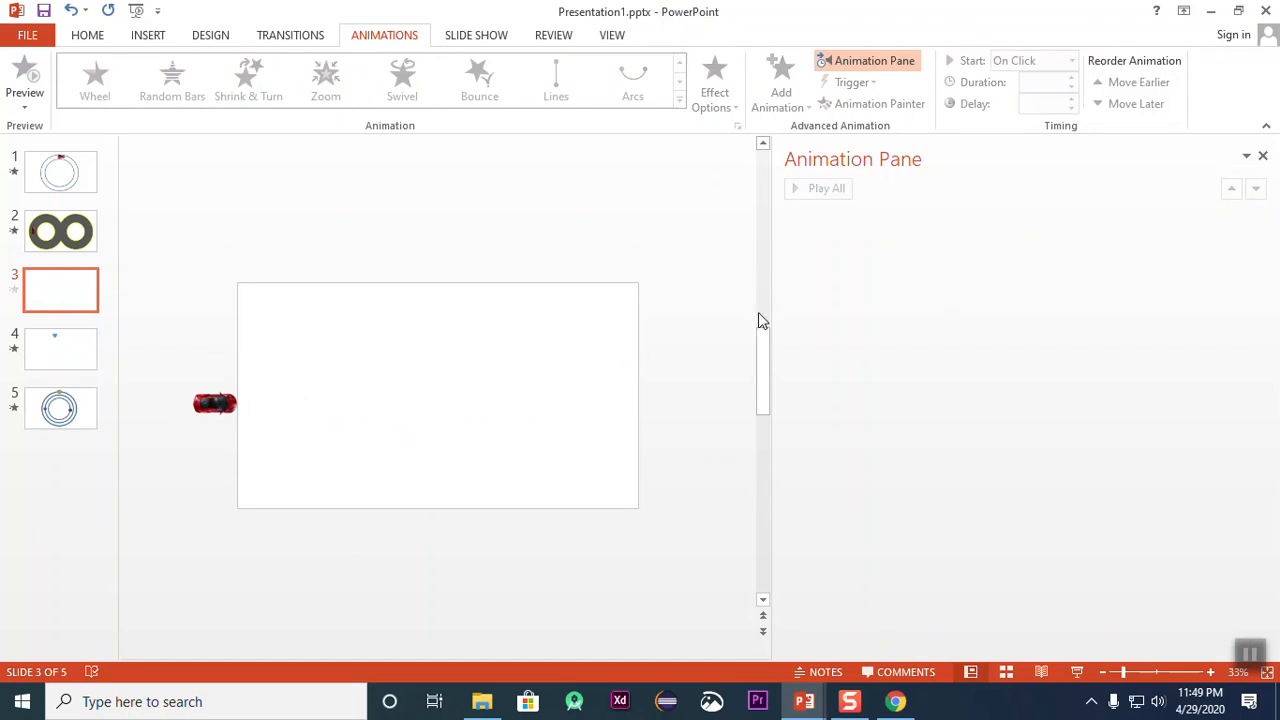
left_click_drag(234, 390, 361, 376)
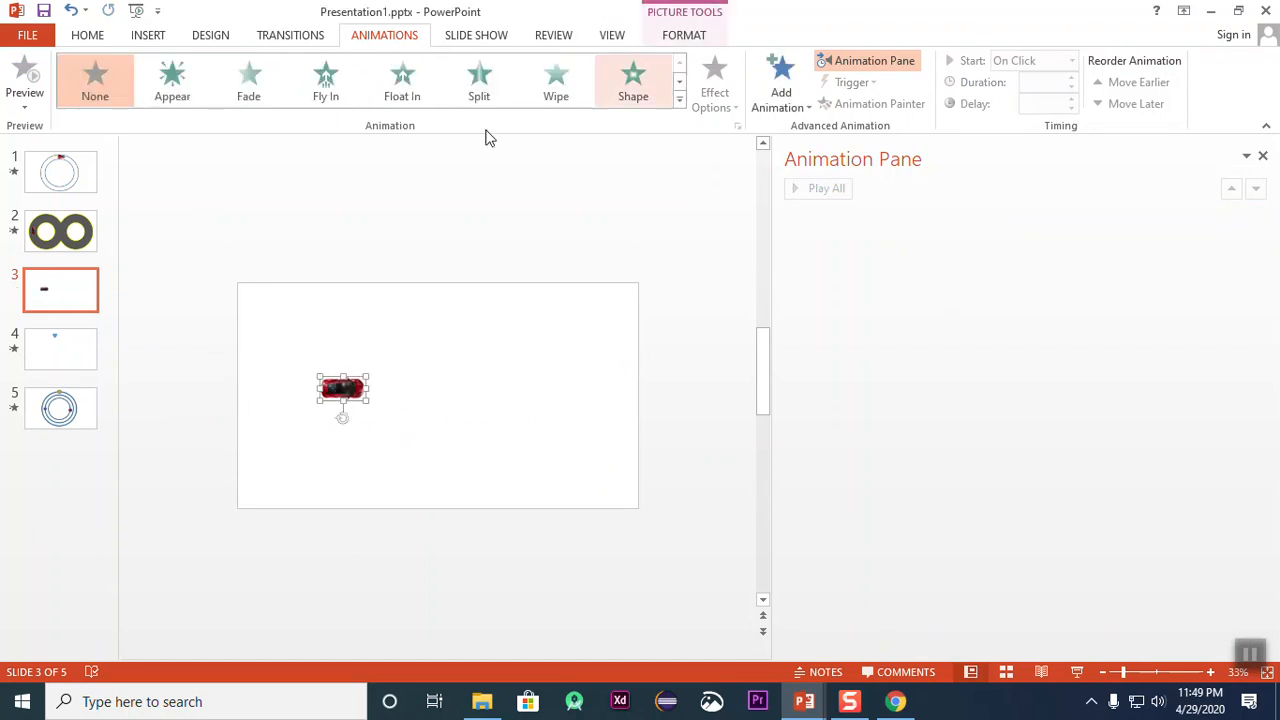
Step: Apply the circular Shapes motion path to the car
left_click(679, 99)
scroll(411, 480, "down", 1)
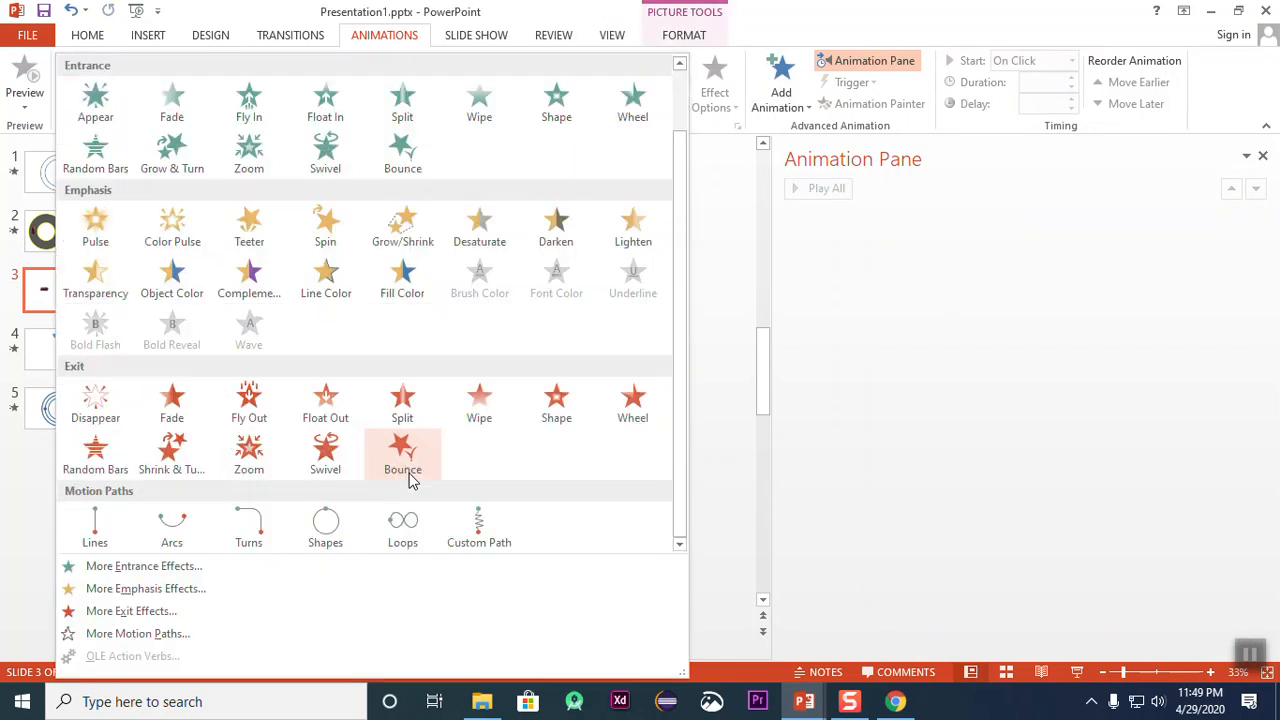
left_click(328, 530)
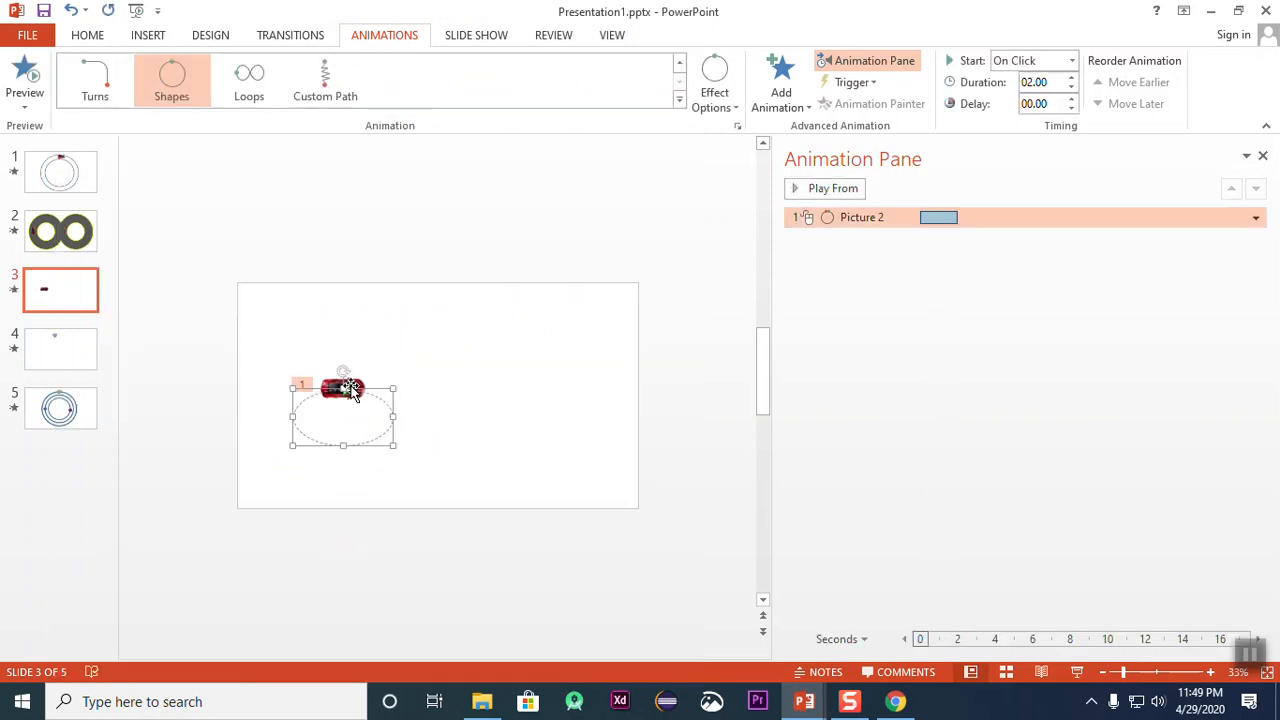
Step: Stretch the car's circular motion path into a wide ellipse, align the car with the path's top start point, and preview it
left_click_drag(343, 388, 343, 315)
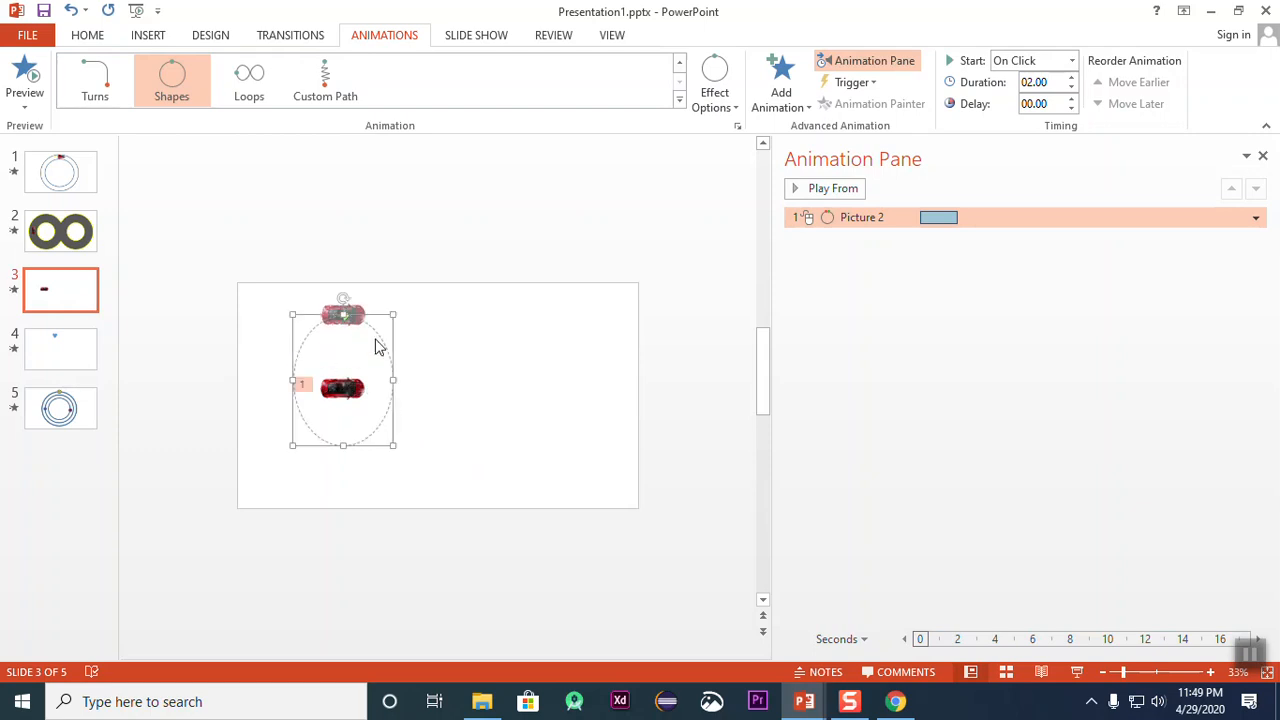
left_click_drag(393, 445, 500, 442)
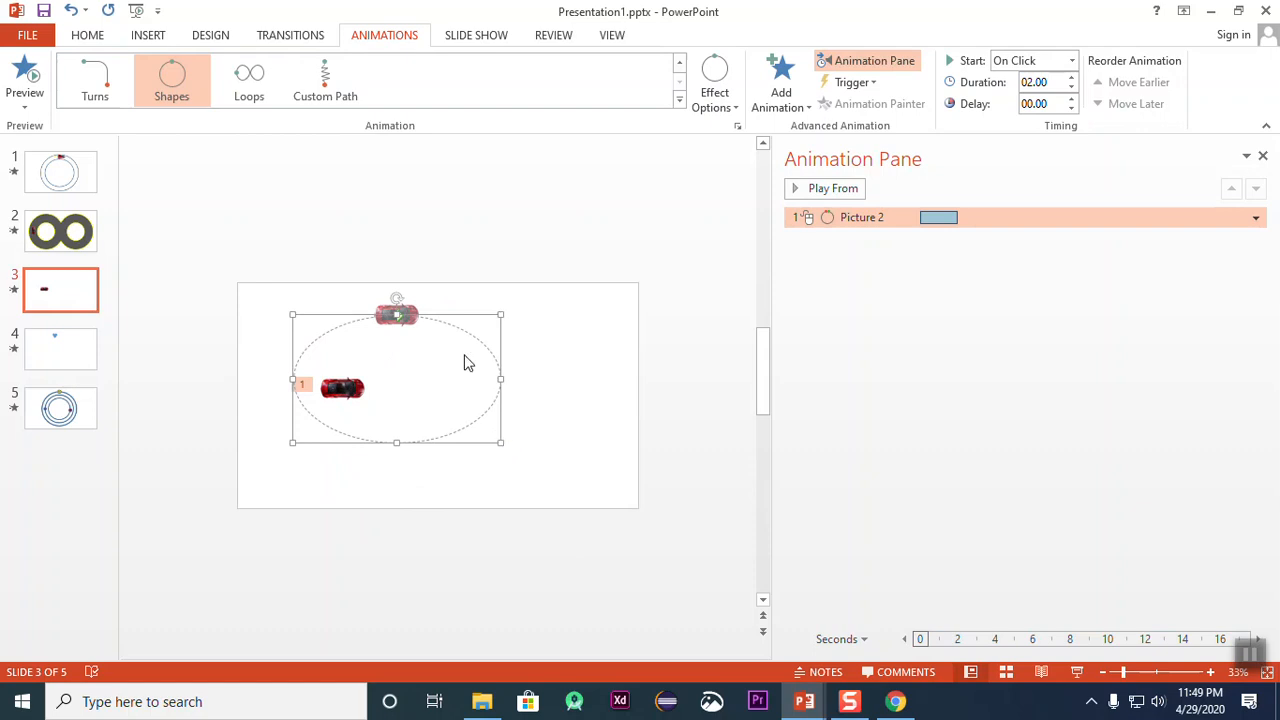
left_click_drag(348, 390, 401, 317)
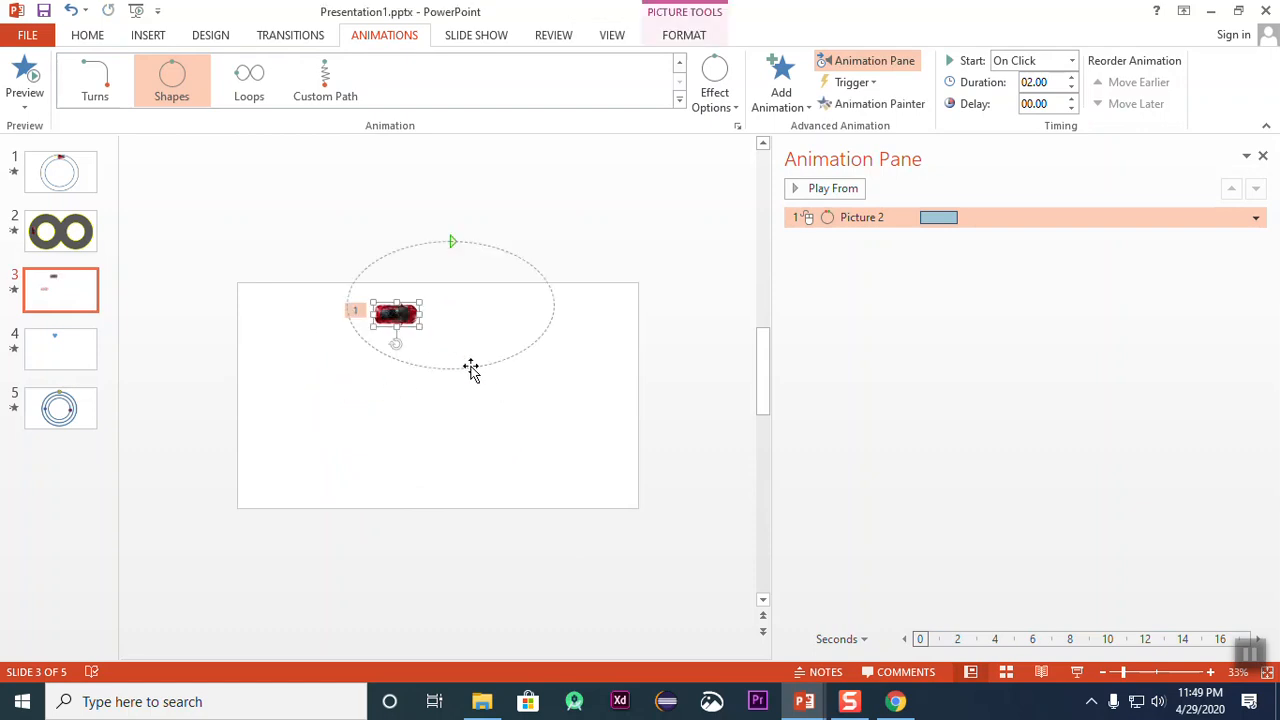
left_click_drag(479, 368, 432, 447)
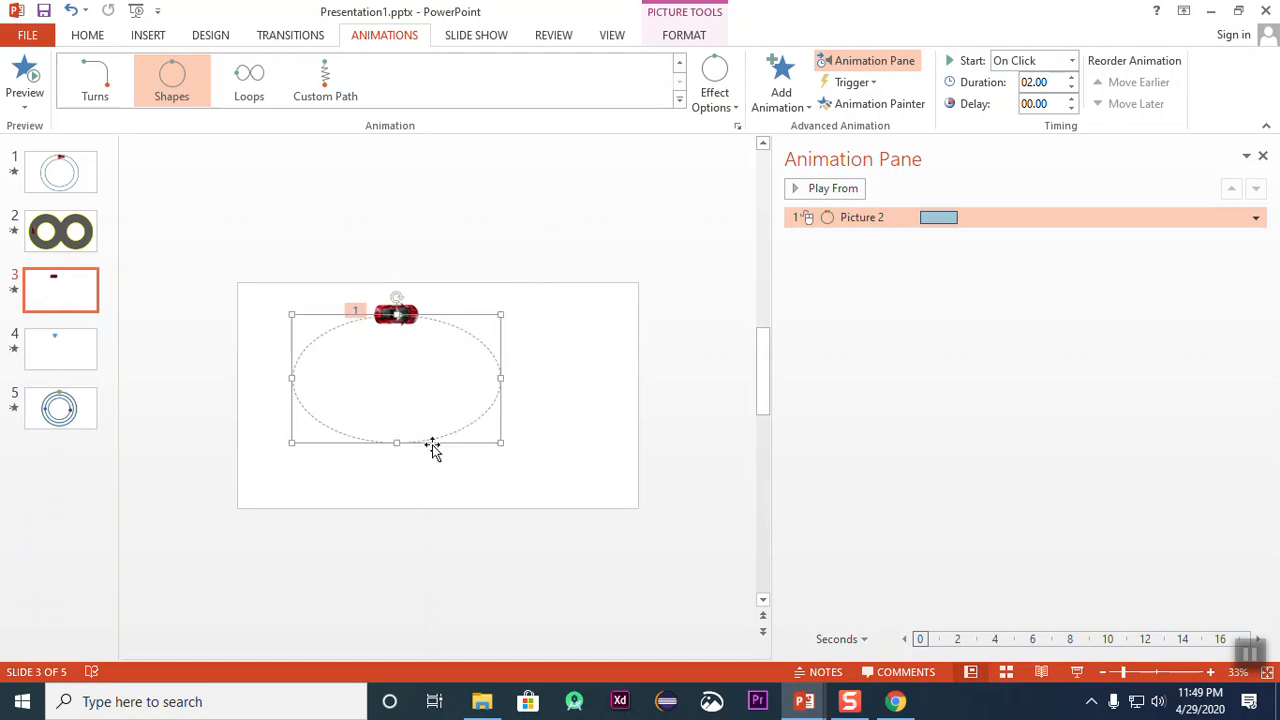
left_click(25, 78)
Step: Add a Spin emphasis animation to the car, starting With Previous, and preview it together with the motion path
left_click(781, 85)
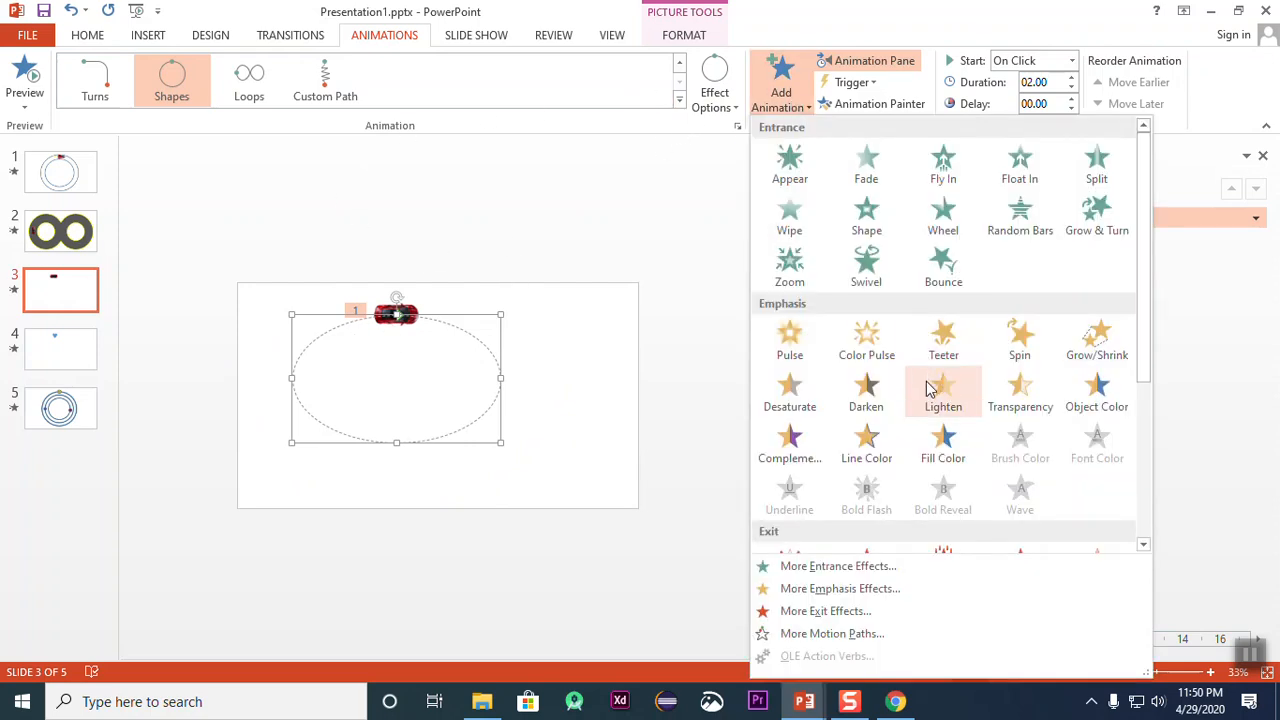
left_click(1019, 338)
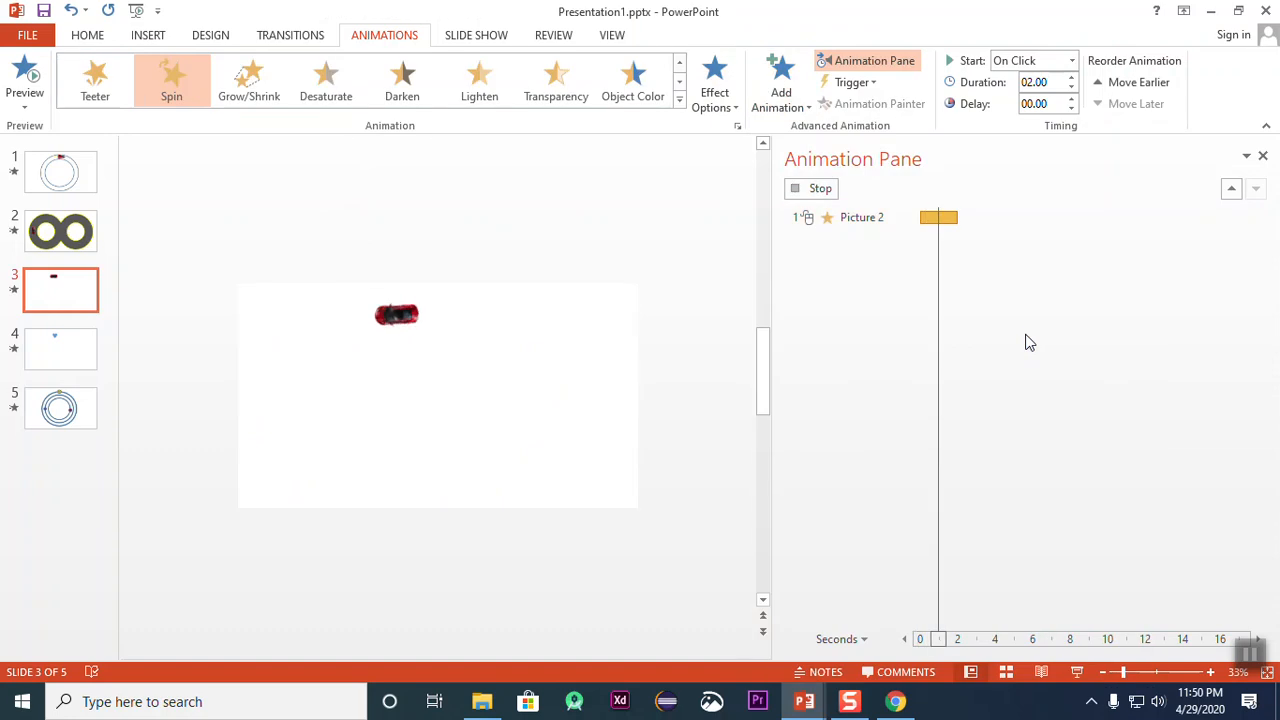
left_click(1071, 60)
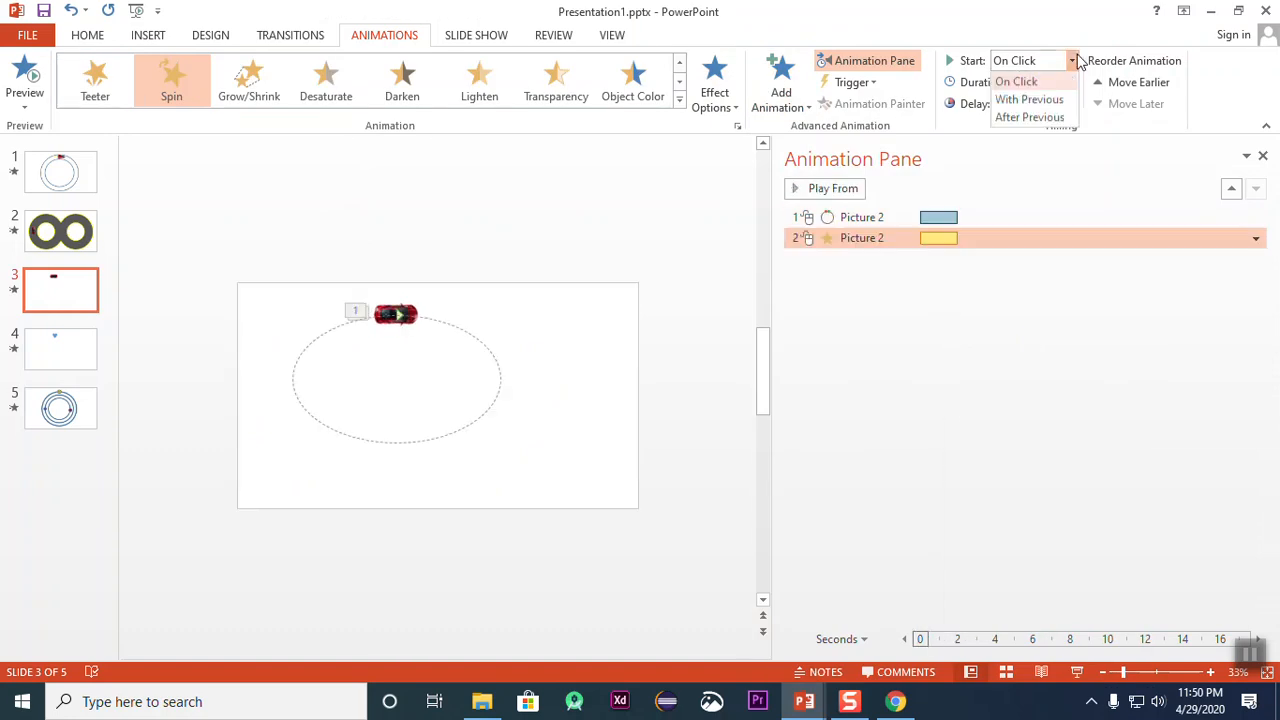
left_click(1060, 101)
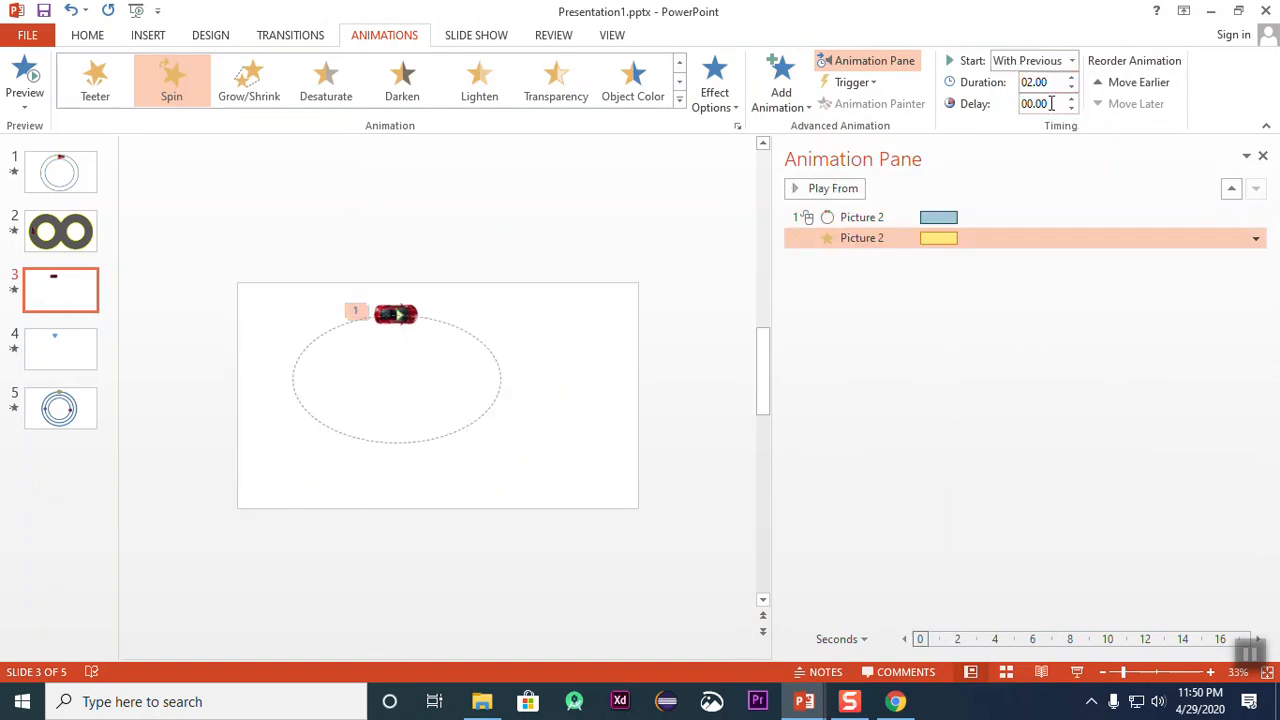
left_click(16, 80)
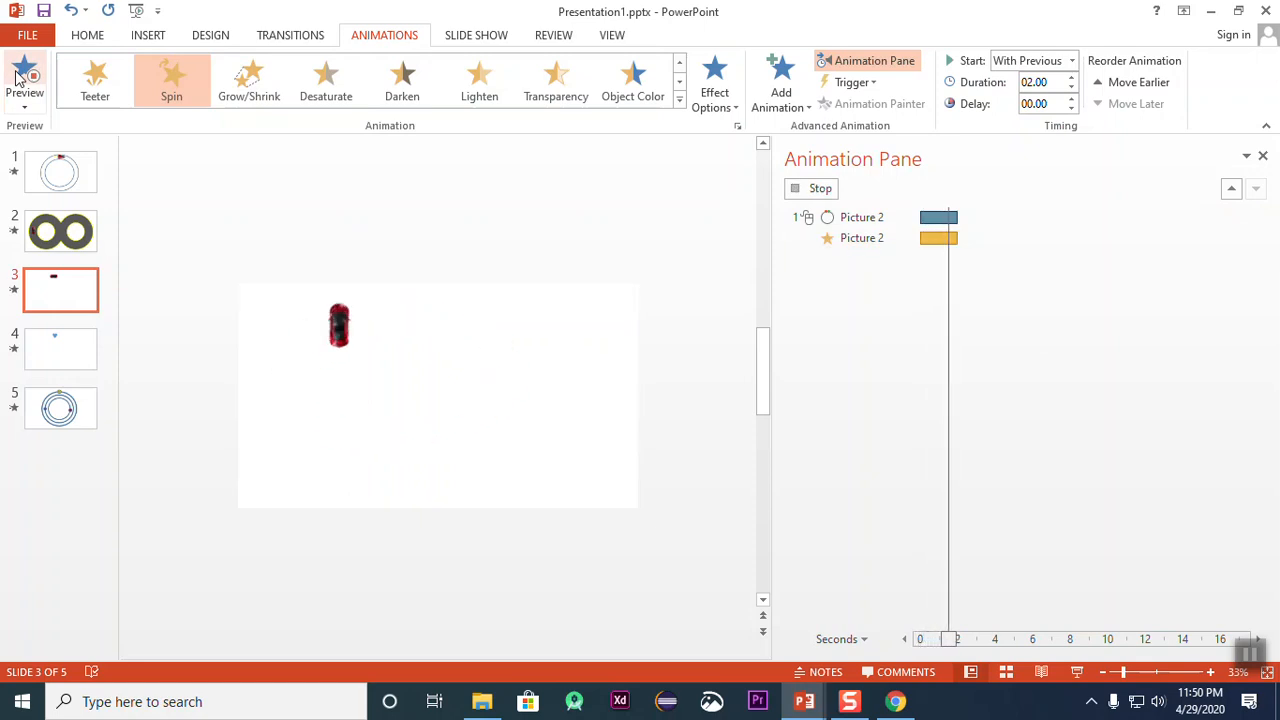
left_click(16, 80)
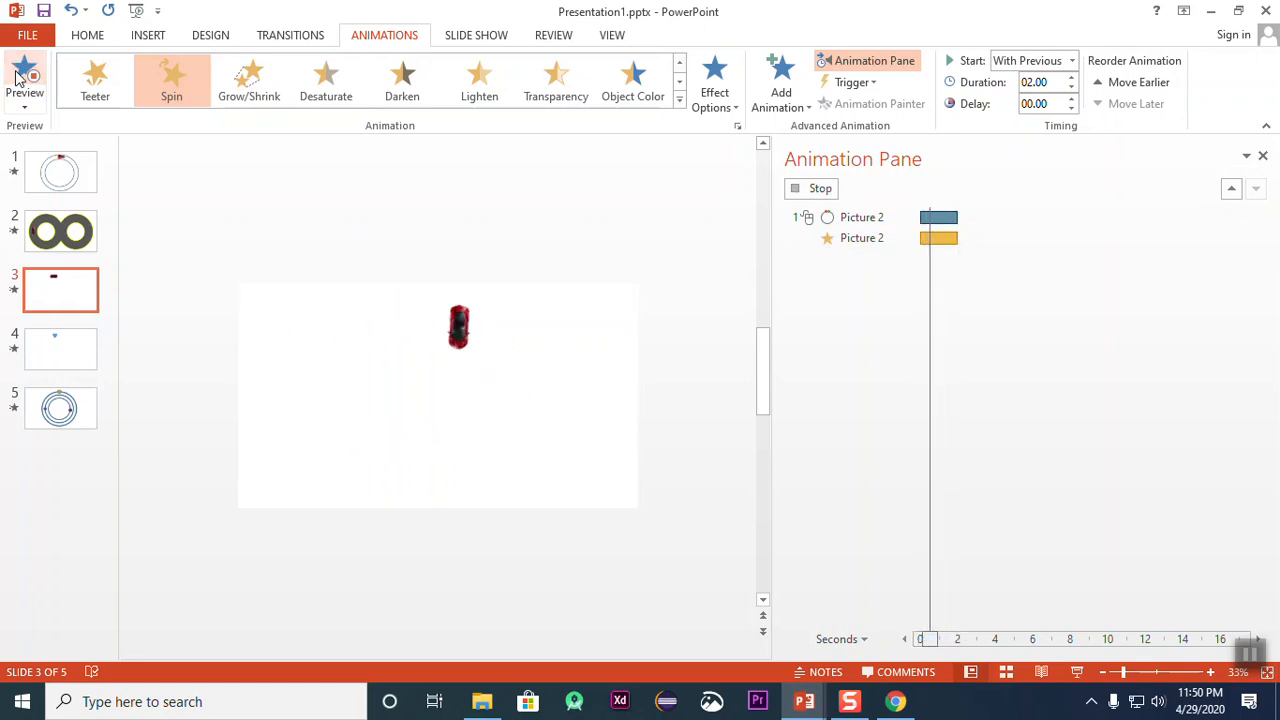
Step: Enlarge the car's elliptical motion path symmetrically so that it reaches almost to the slide's lower edge
left_click(977, 217)
left_click(1256, 220)
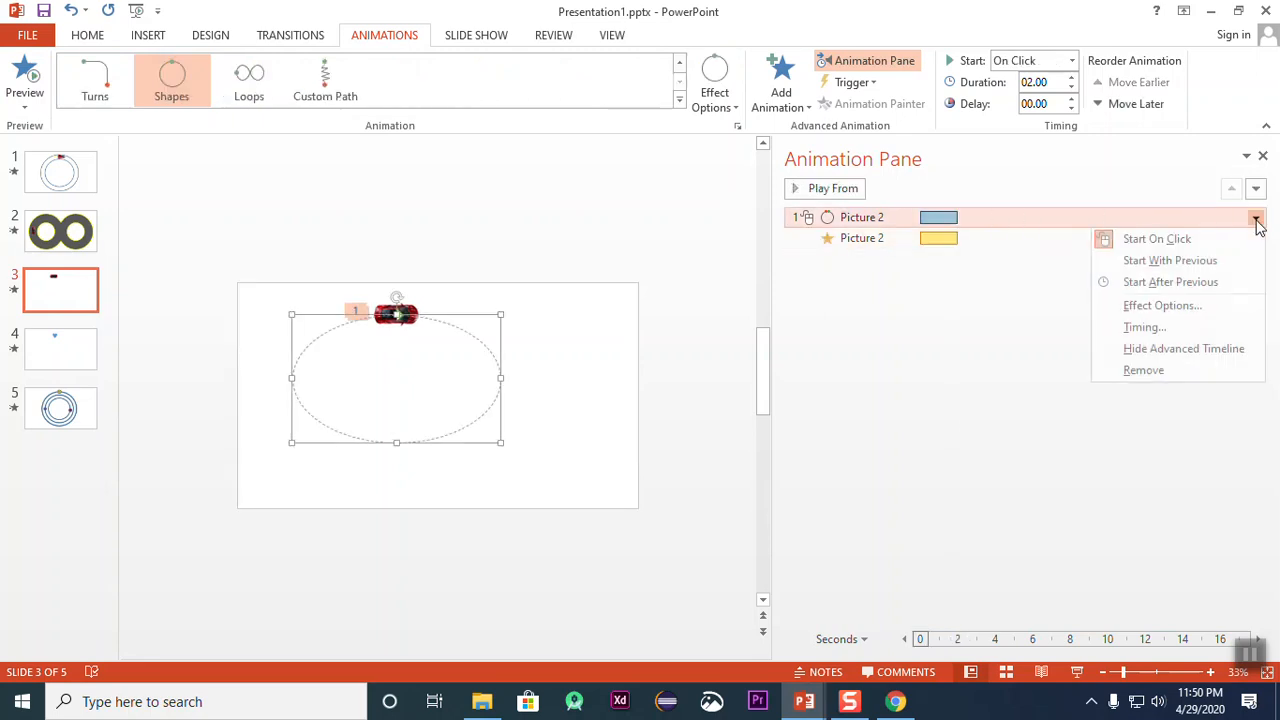
left_click(889, 323)
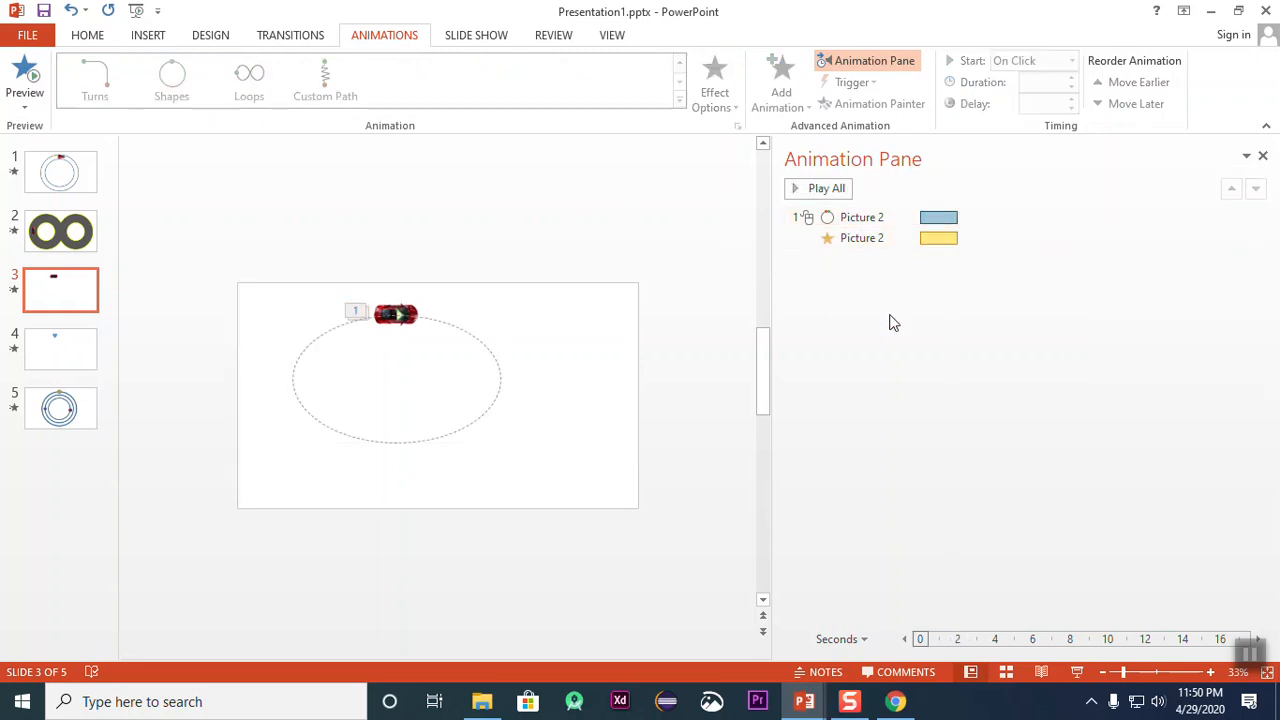
left_click(848, 218)
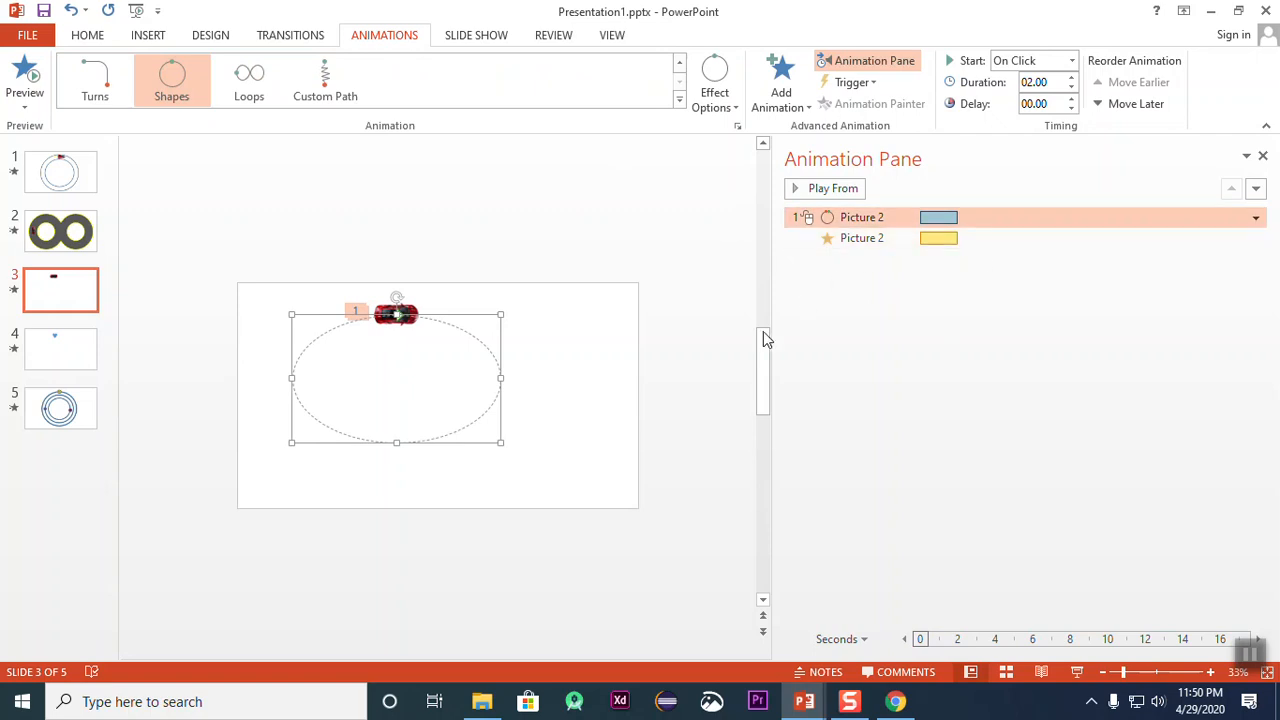
left_click_drag(500, 442, 522, 493)
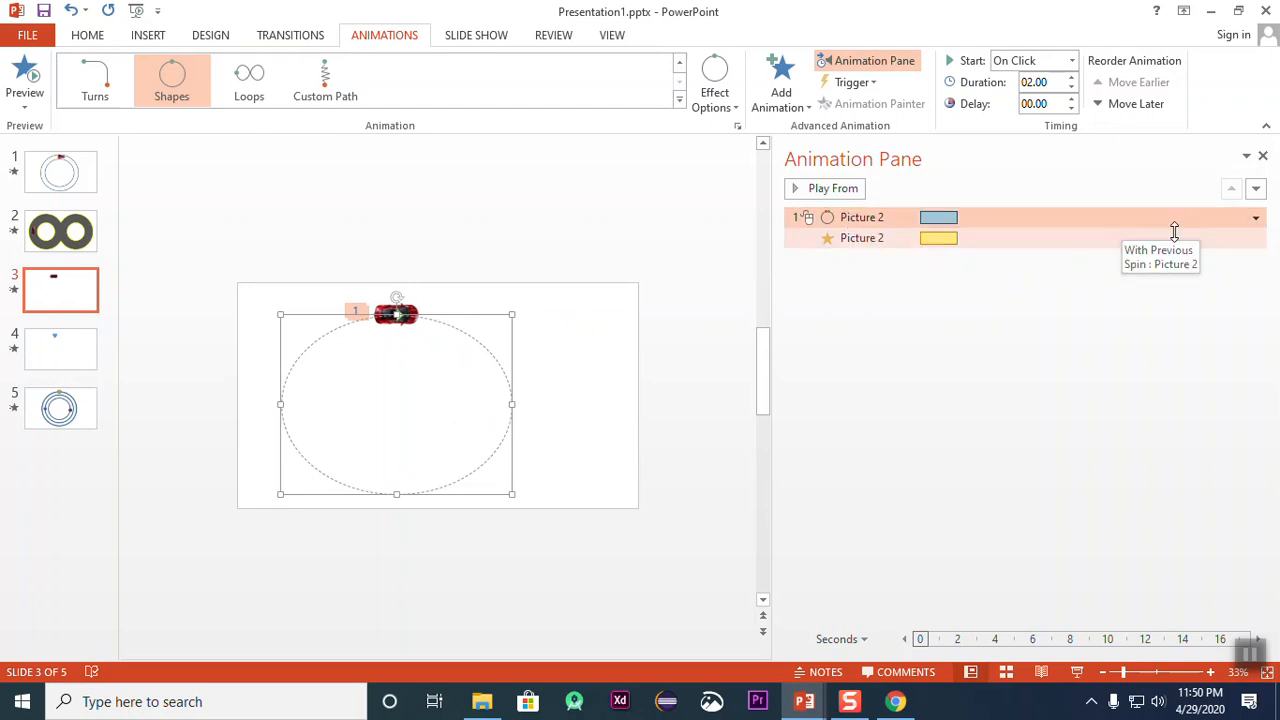
Step: Set the motion path's smooth start and smooth end to 0 sec and preview the animation
left_click(1256, 218)
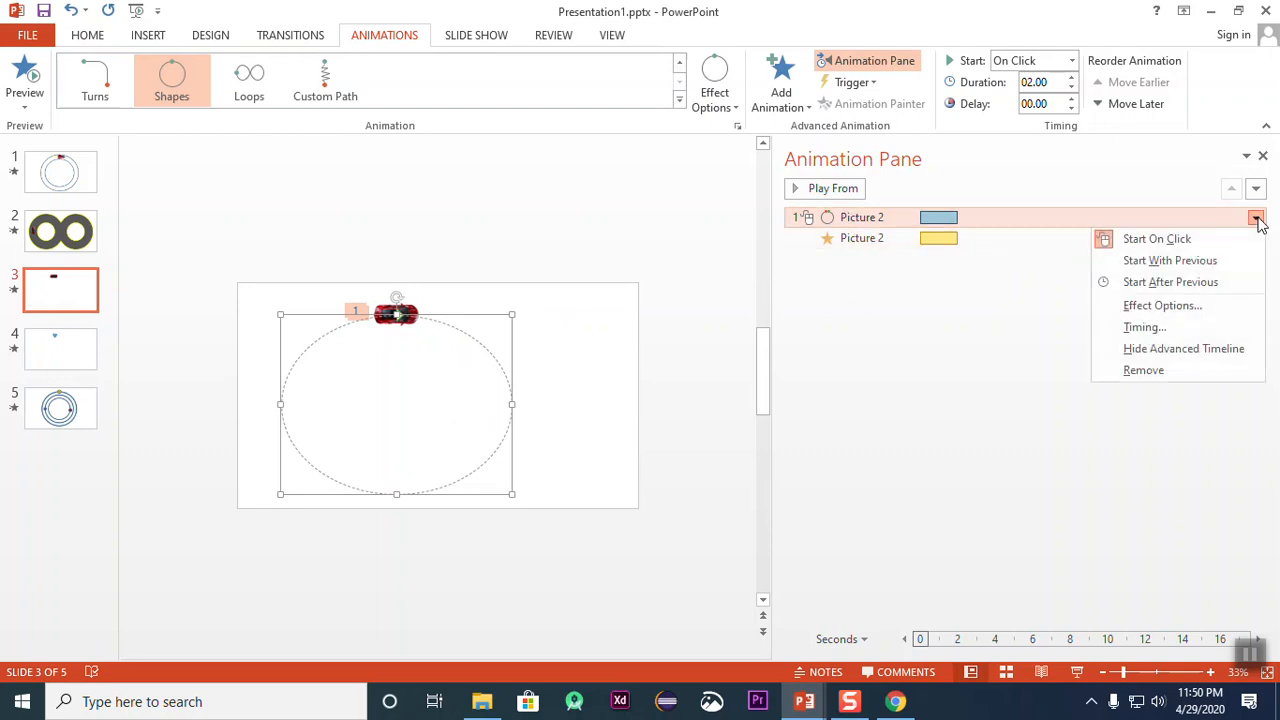
left_click(1185, 312)
left_click_drag(619, 280, 502, 283)
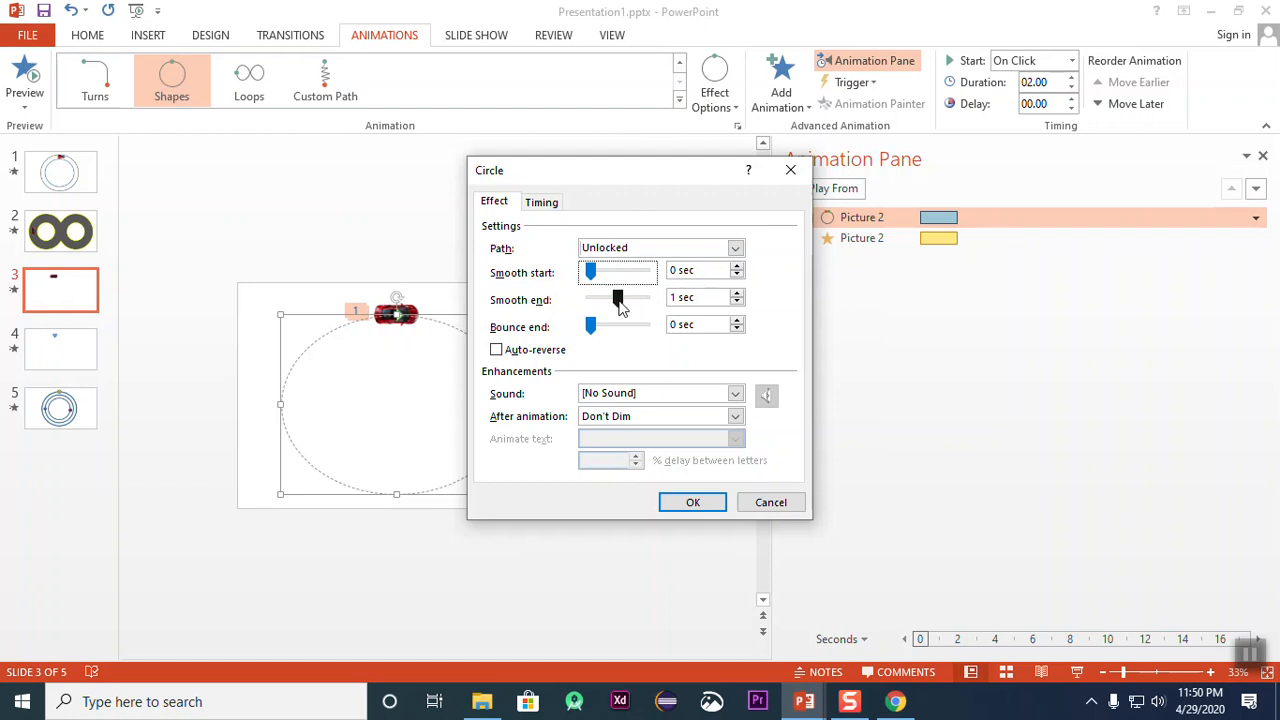
left_click_drag(619, 306, 443, 308)
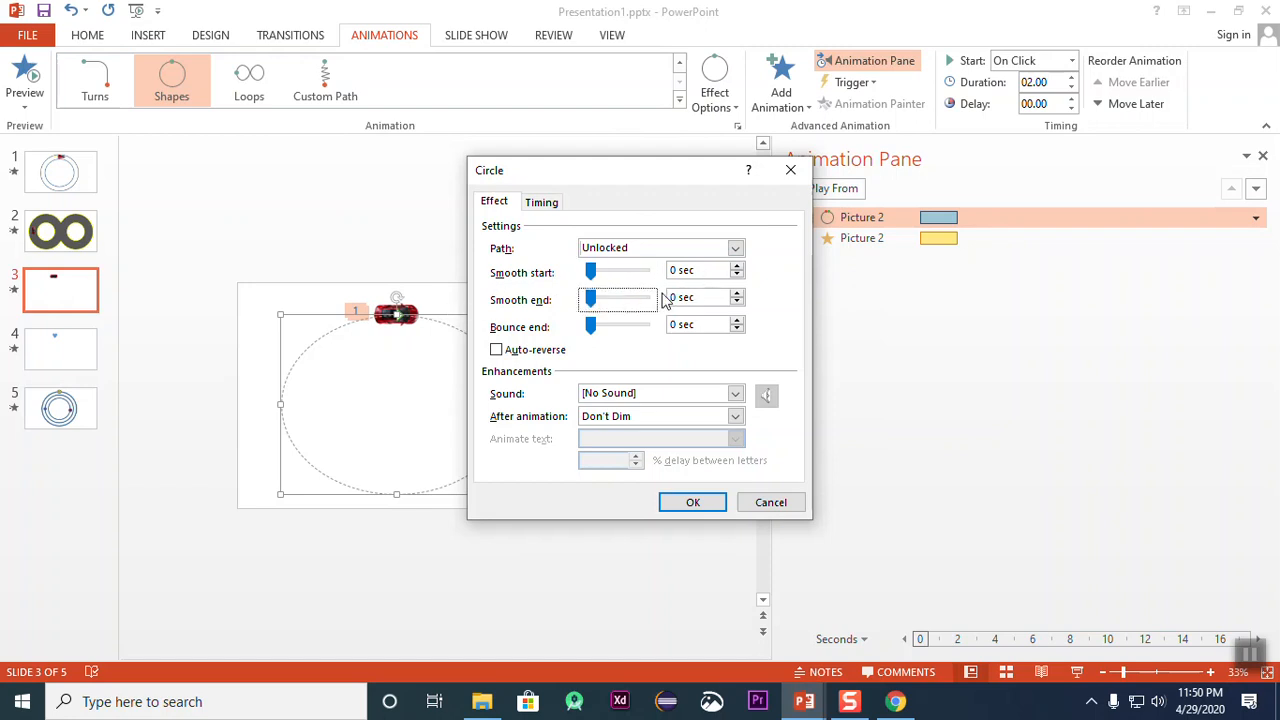
left_click(685, 507)
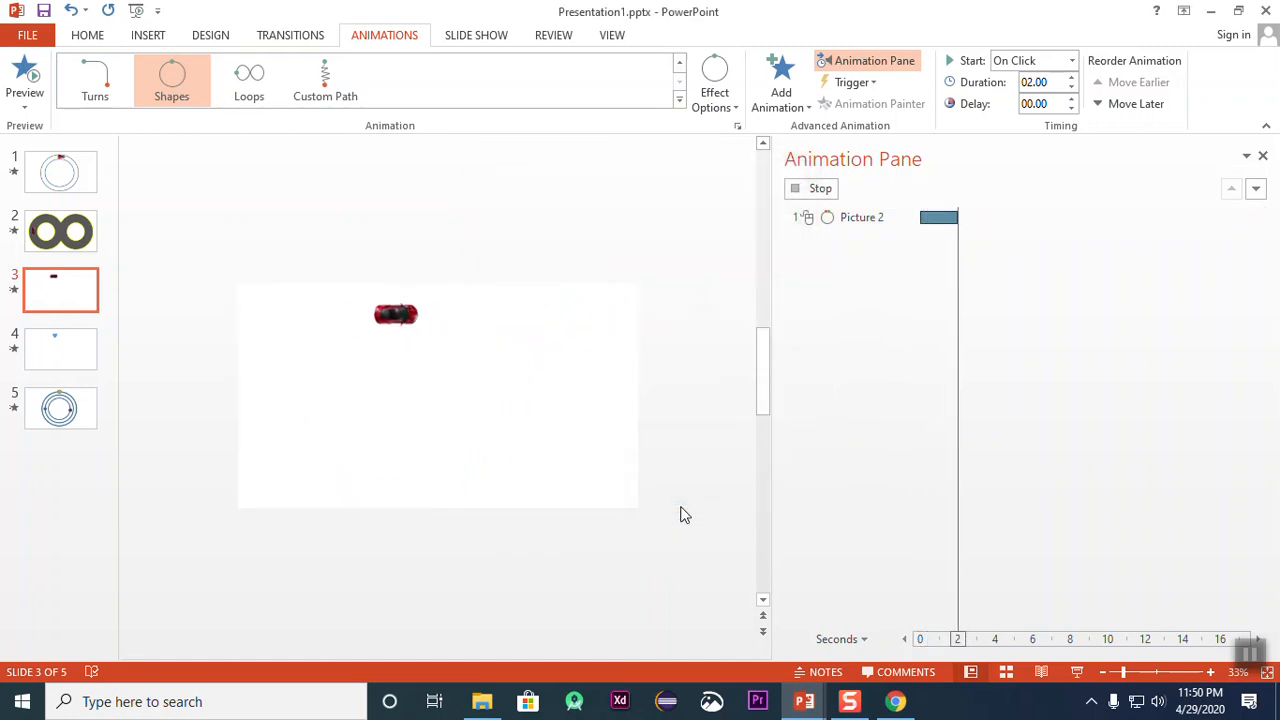
left_click(27, 75)
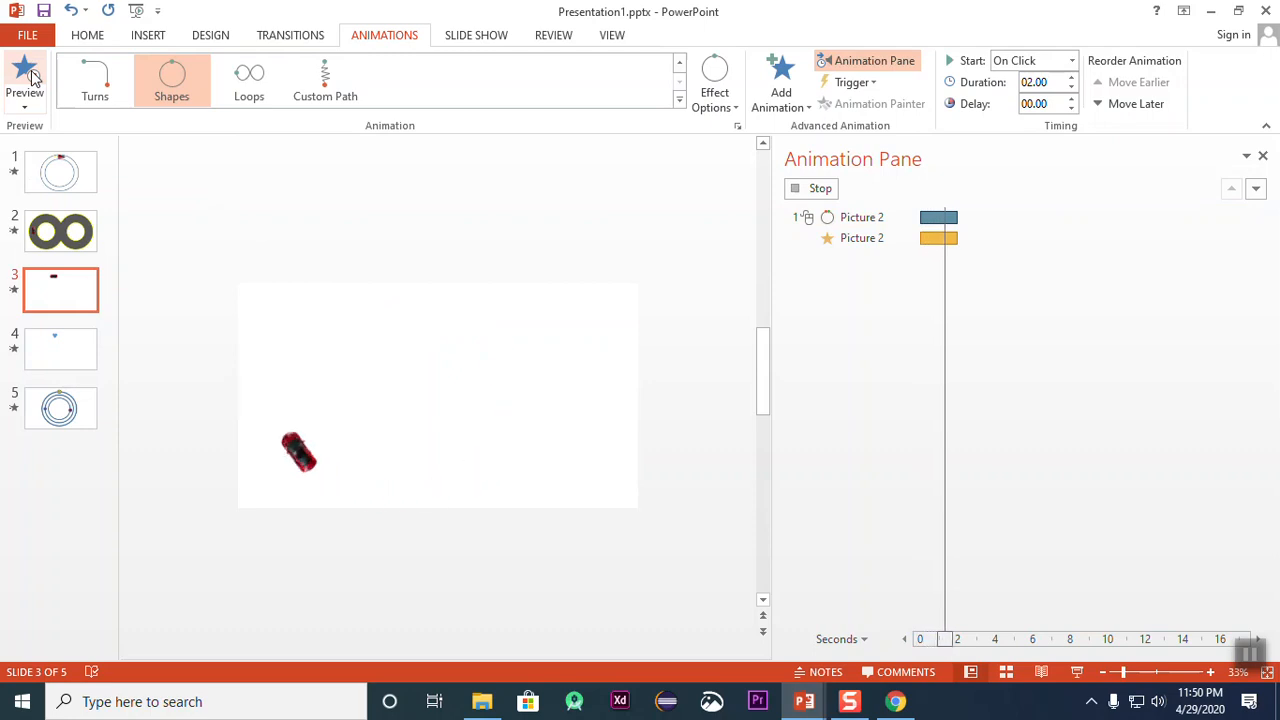
left_click(27, 75)
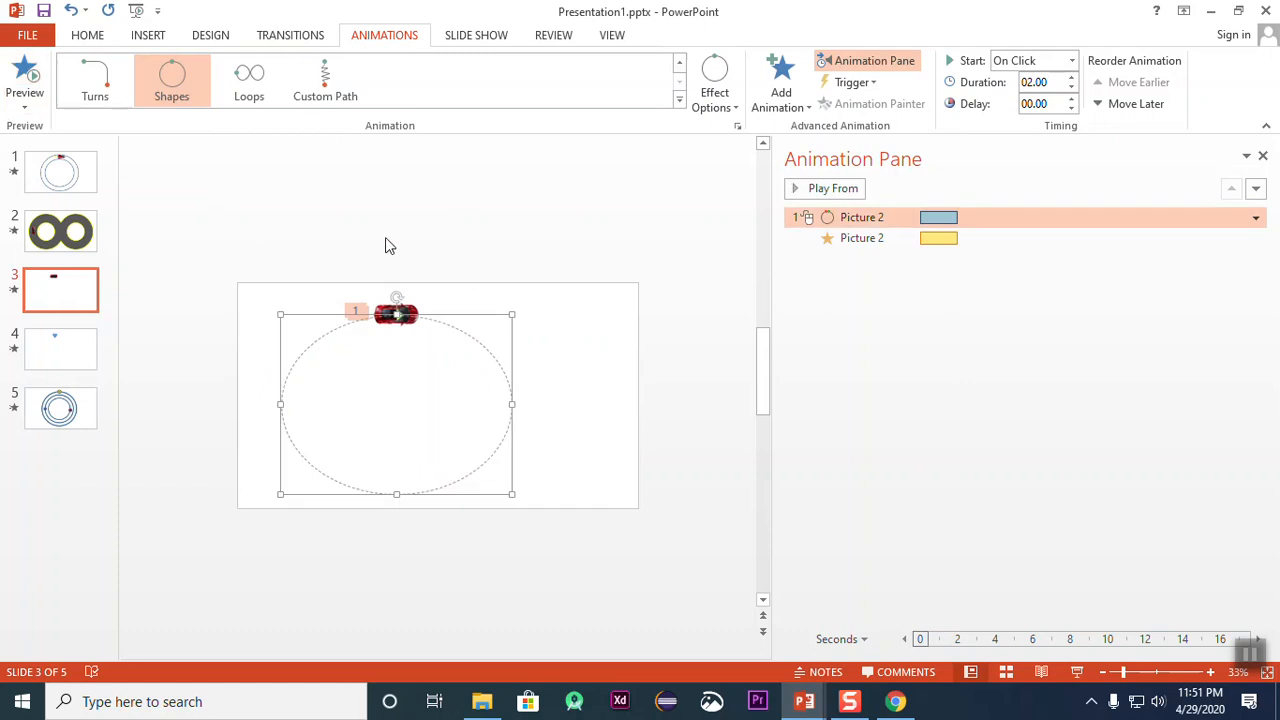
Step: Draw a donut shape about 8.24" in diameter, centered on the car's motion path
left_click(148, 35)
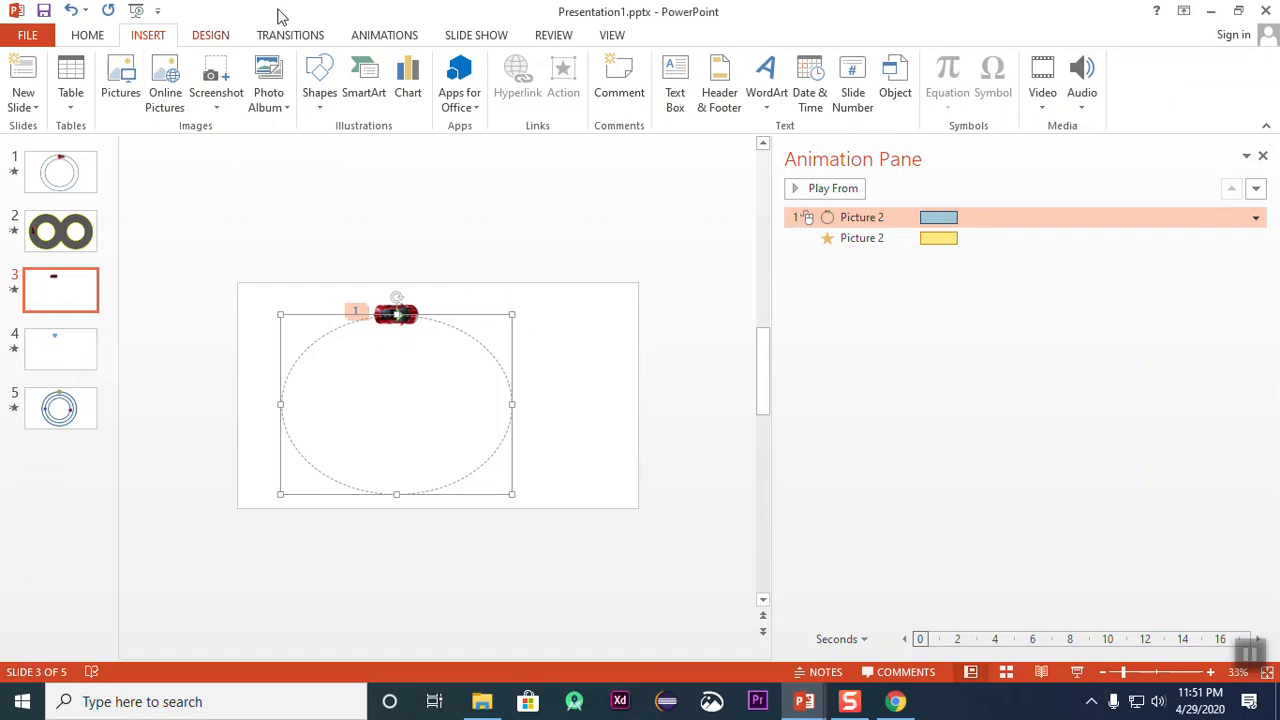
left_click(318, 88)
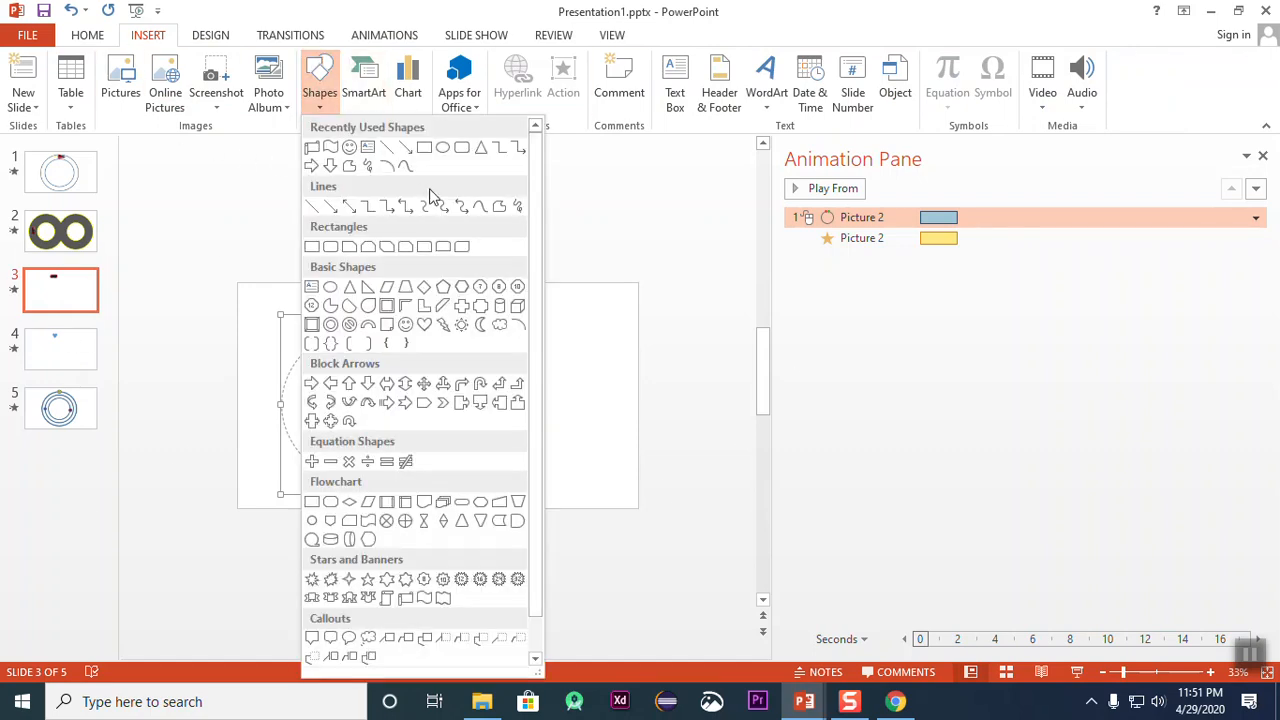
left_click(331, 325)
mouse_move(393, 408)
left_mouse_down()
mouse_move(617, 577)
mouse_move(477, 437)
left_mouse_up()
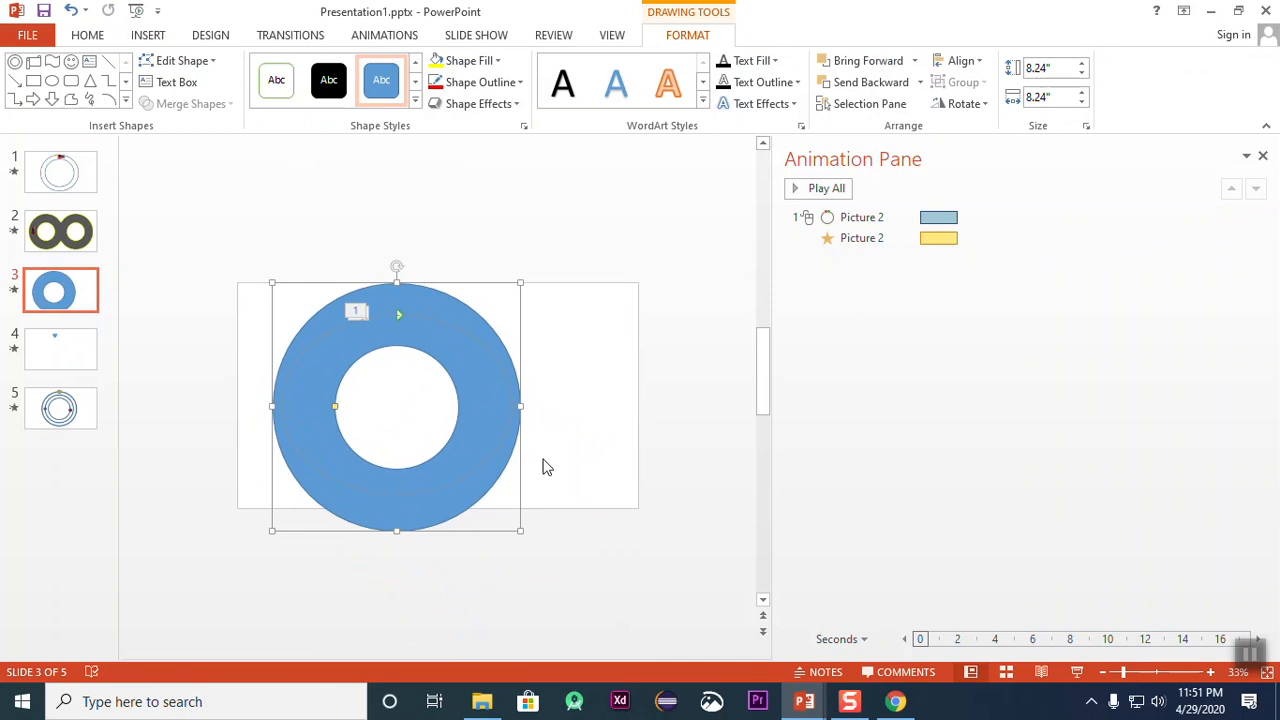
Step: Shrink the donut to about 6.27" in diameter and center it horizontally on the car's motion path within the slide
scroll(533, 463, "up", 2)
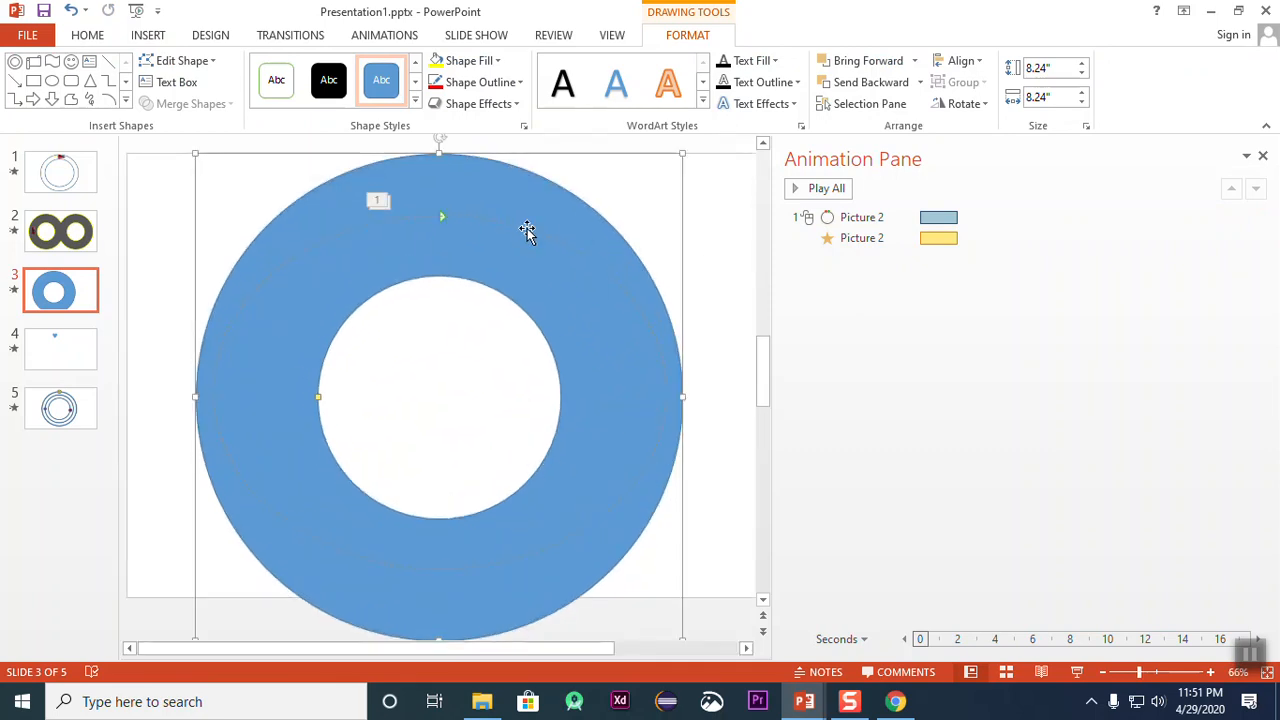
left_click(459, 569)
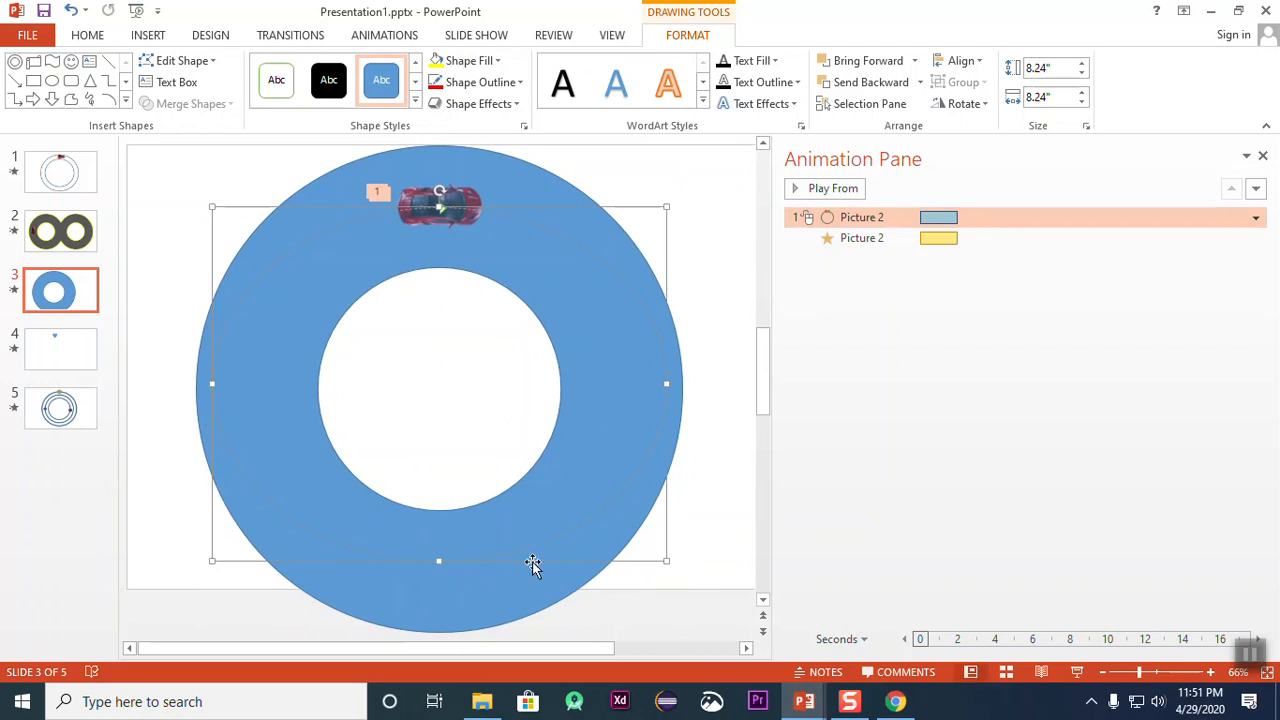
left_click(540, 596)
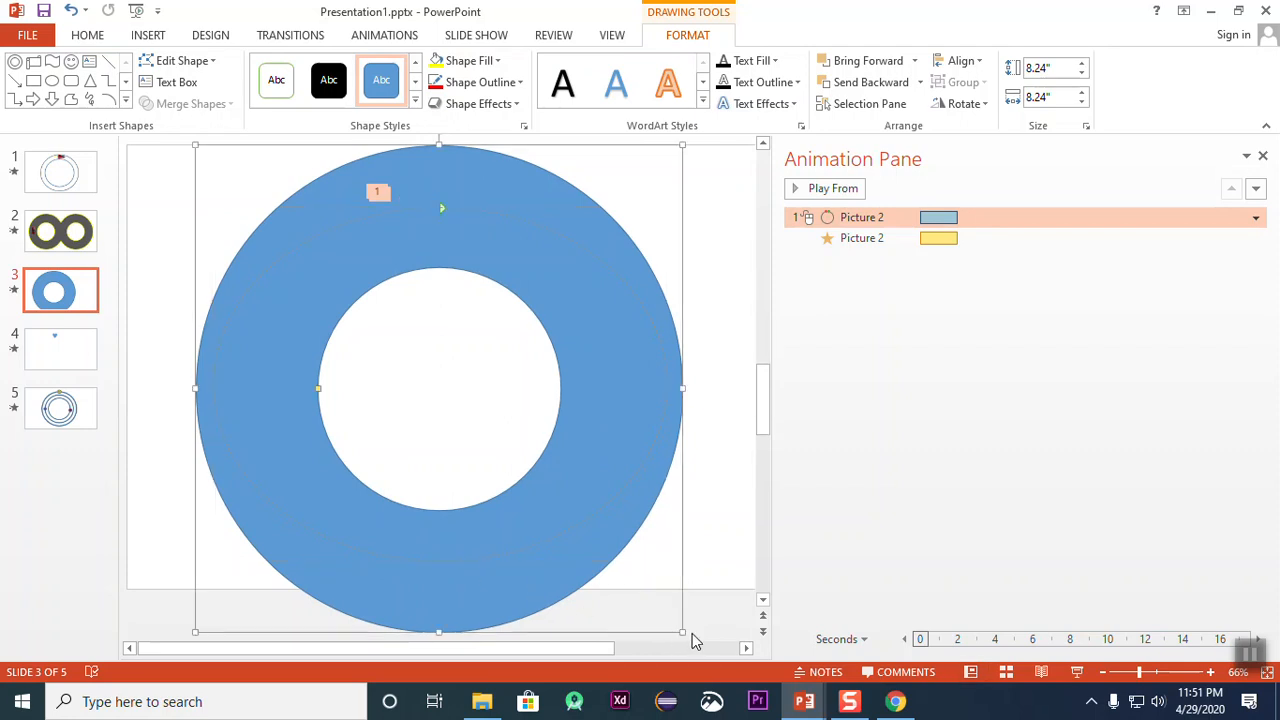
left_click_drag(683, 634, 566, 534)
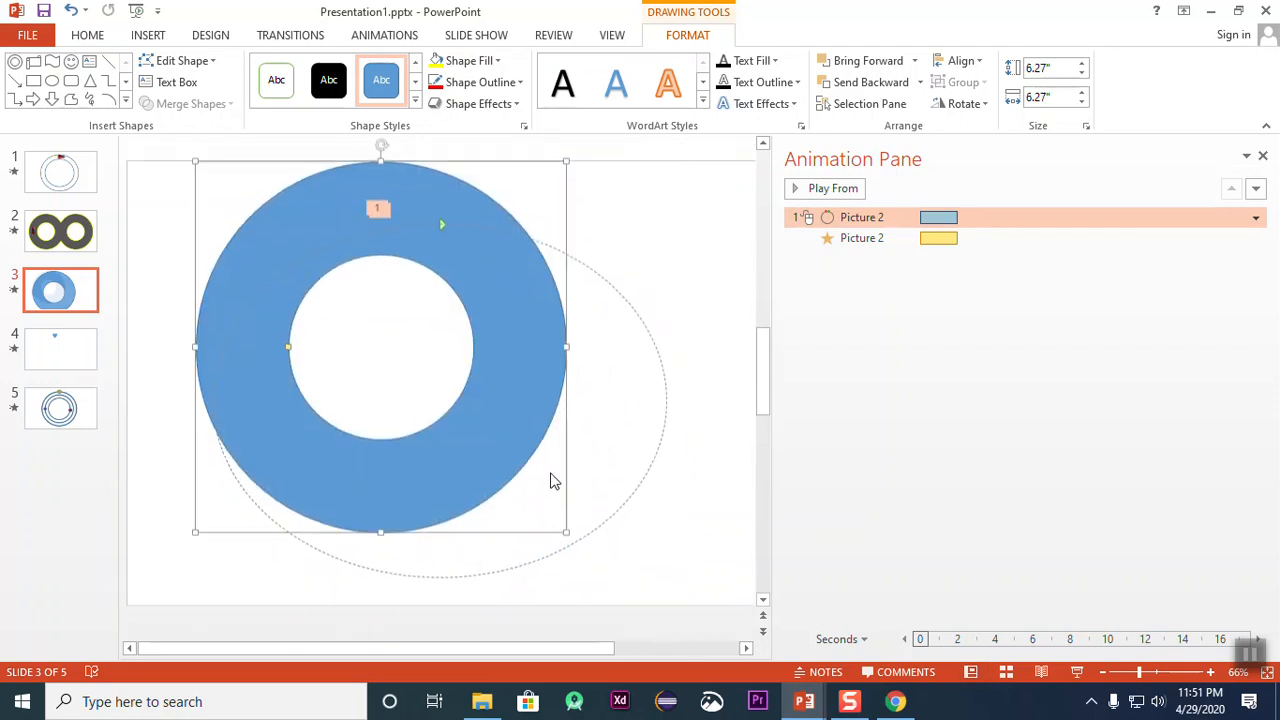
left_click_drag(509, 392, 582, 403)
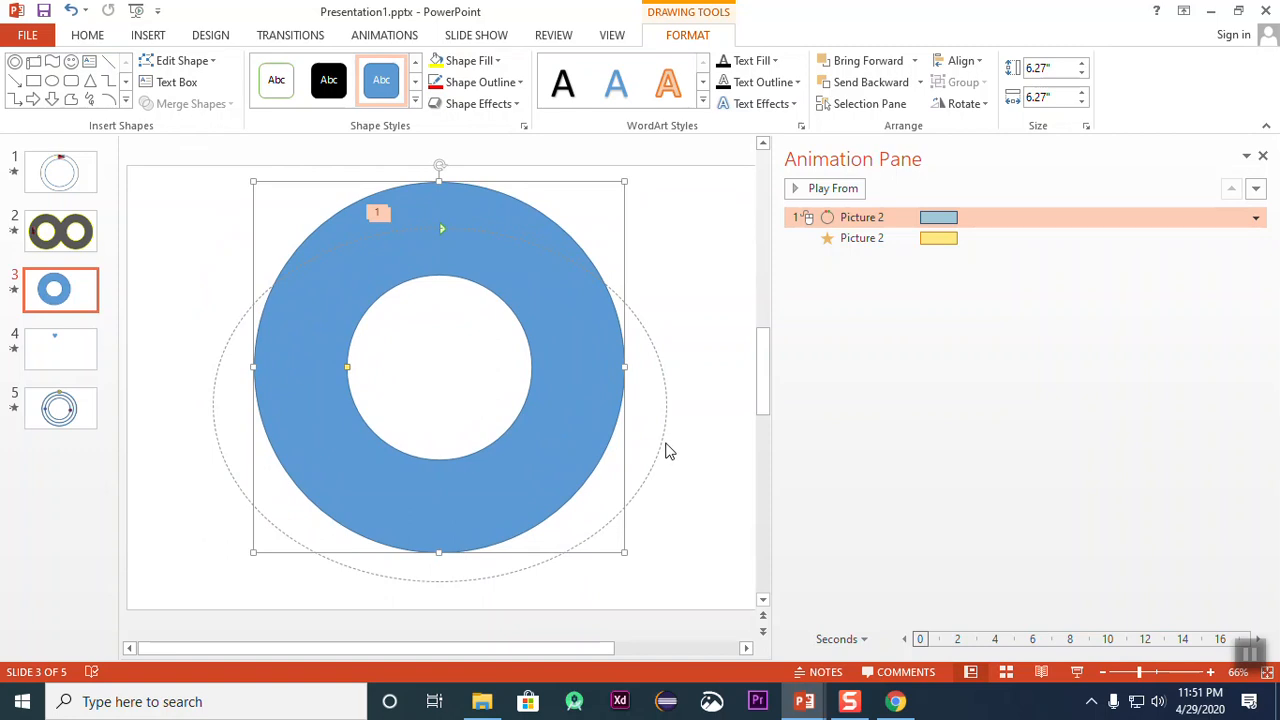
Step: Reduce the width and height of the car's motion path so that it runs along the middle of the donut's ring
left_click(662, 447)
left_click_drag(669, 405, 578, 396)
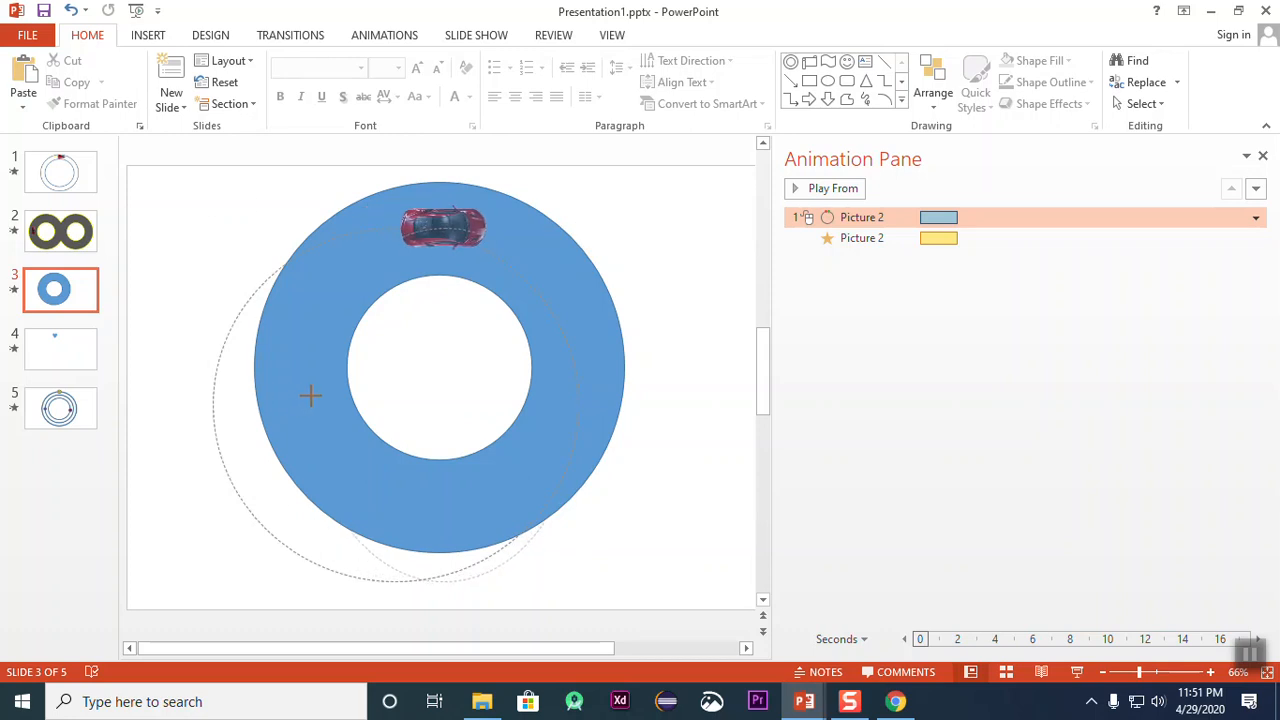
left_click(296, 403)
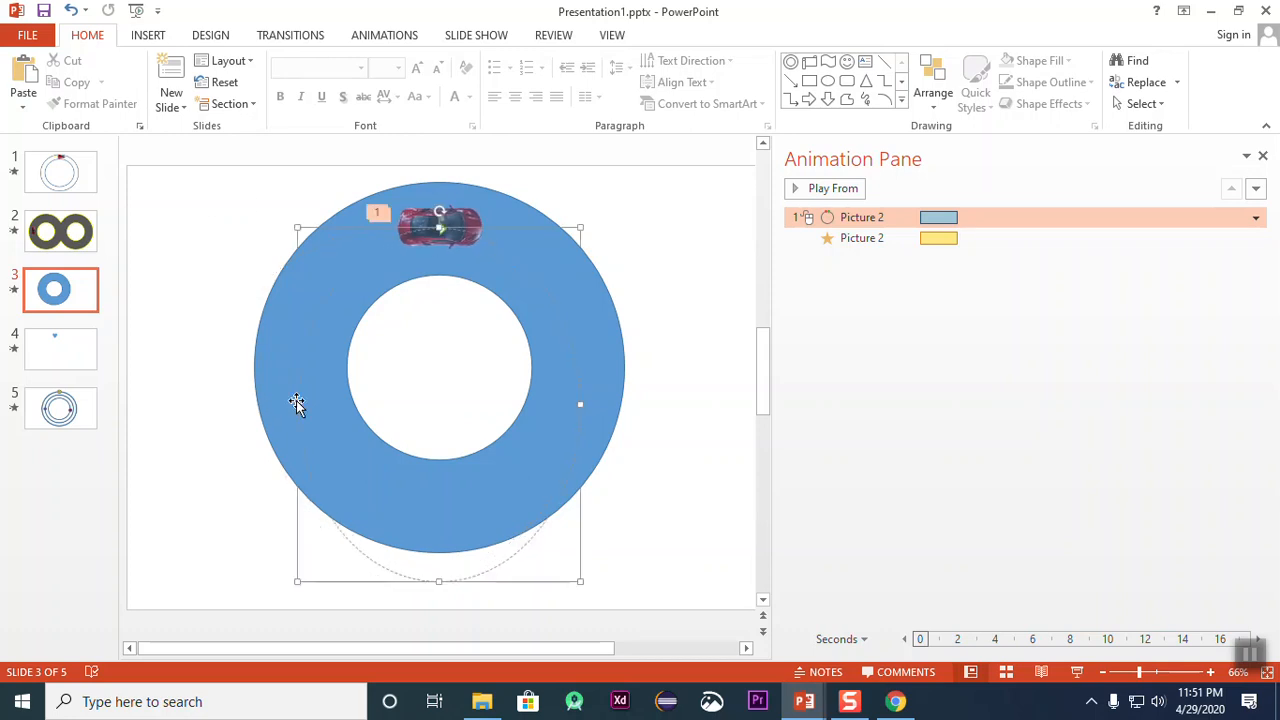
left_click_drag(441, 580, 445, 497)
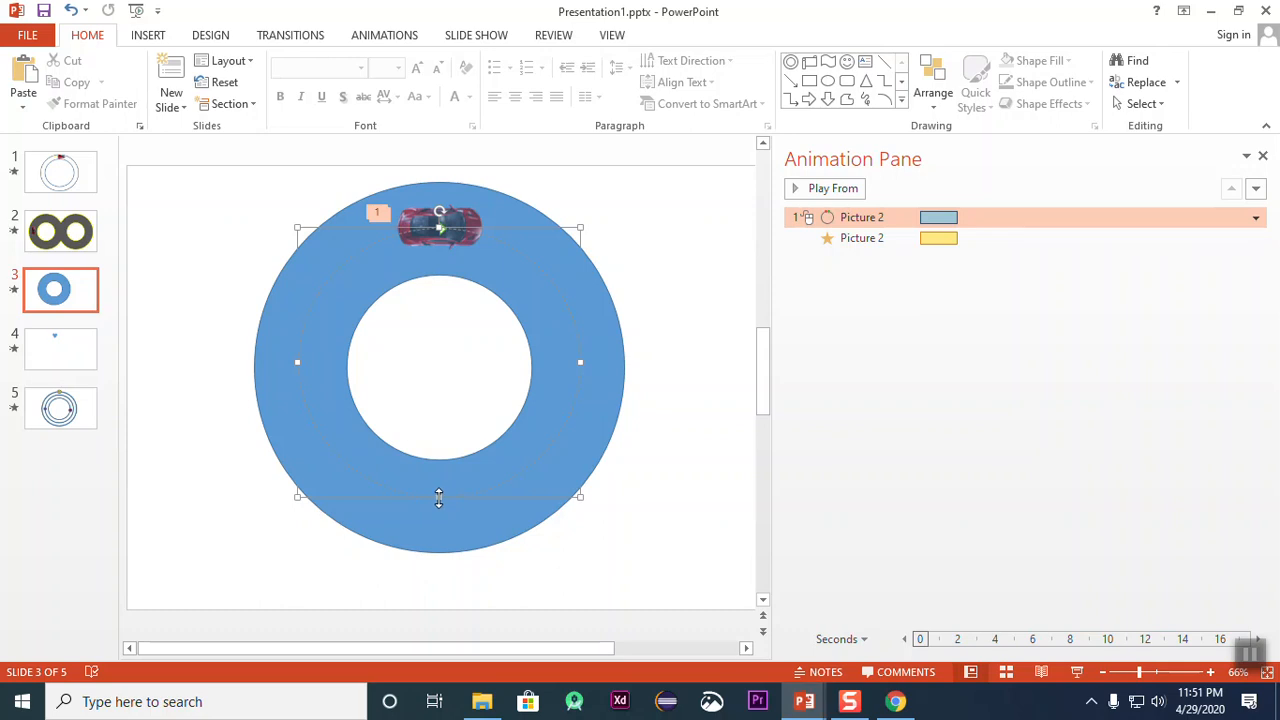
left_click(645, 543)
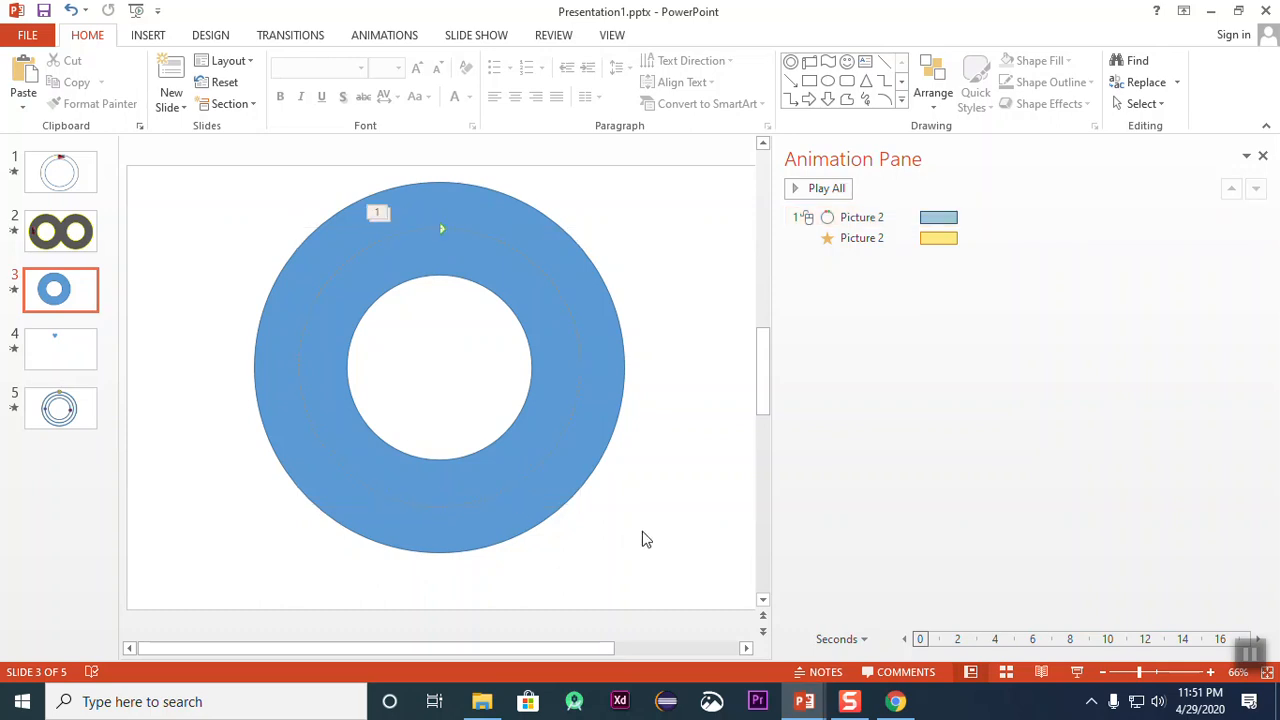
Step: Send the blue donut to the back so that it sits behind the red car
left_click(590, 297)
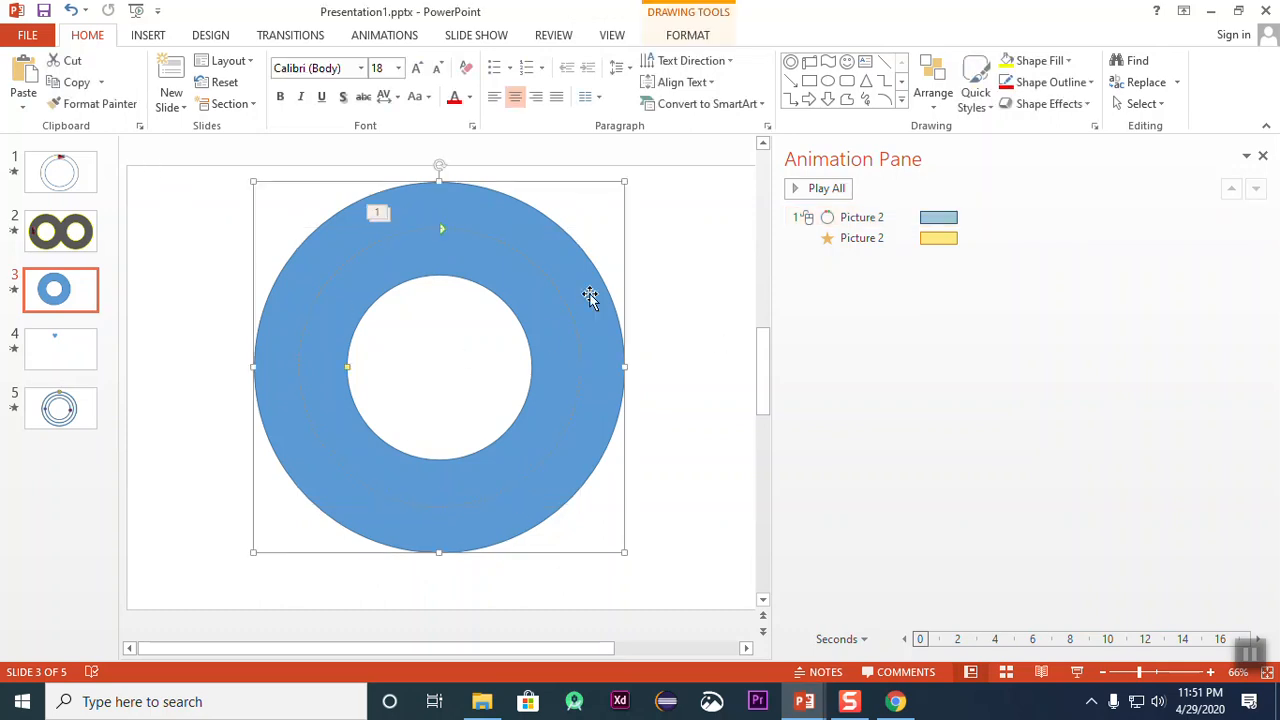
right_click(590, 293)
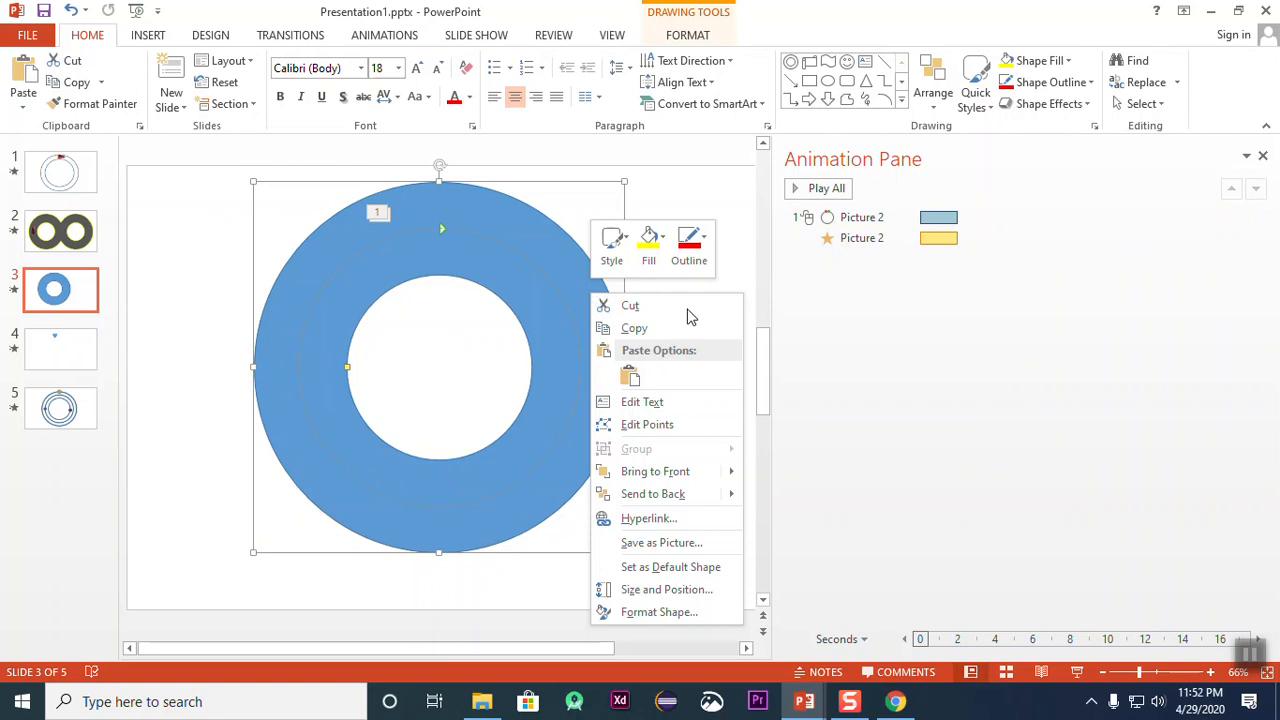
left_click(684, 493)
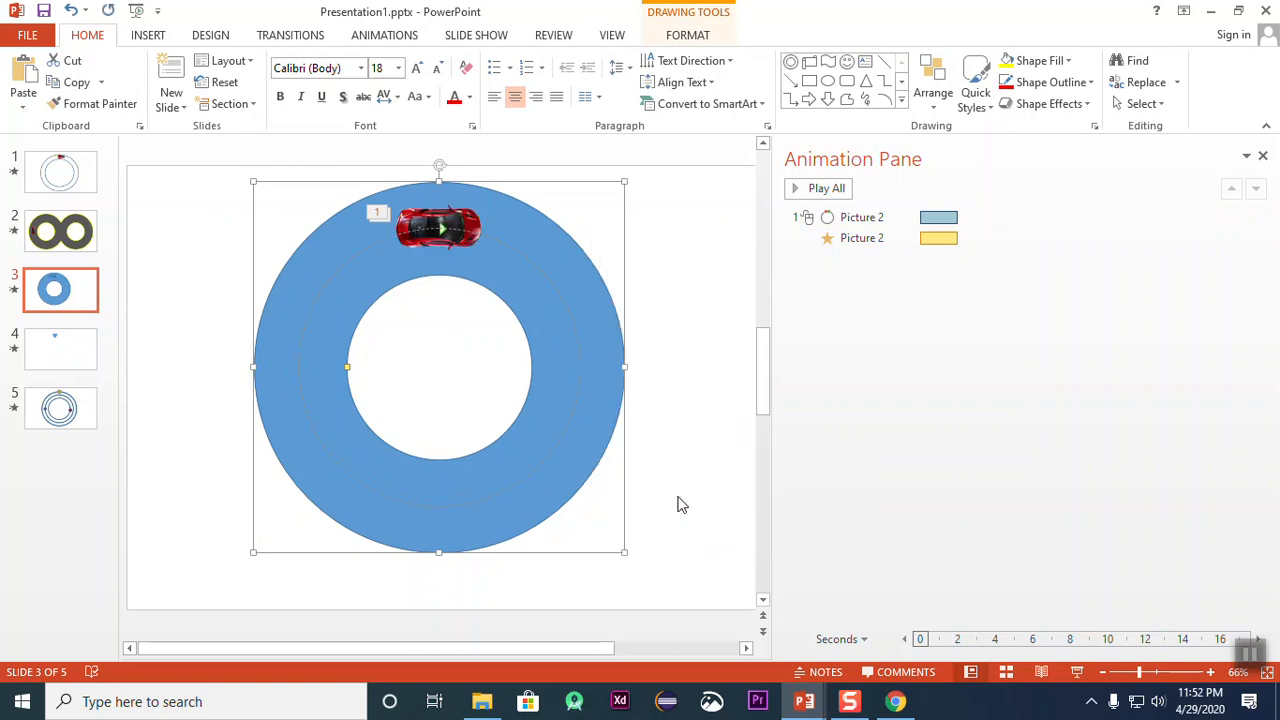
left_click(687, 442)
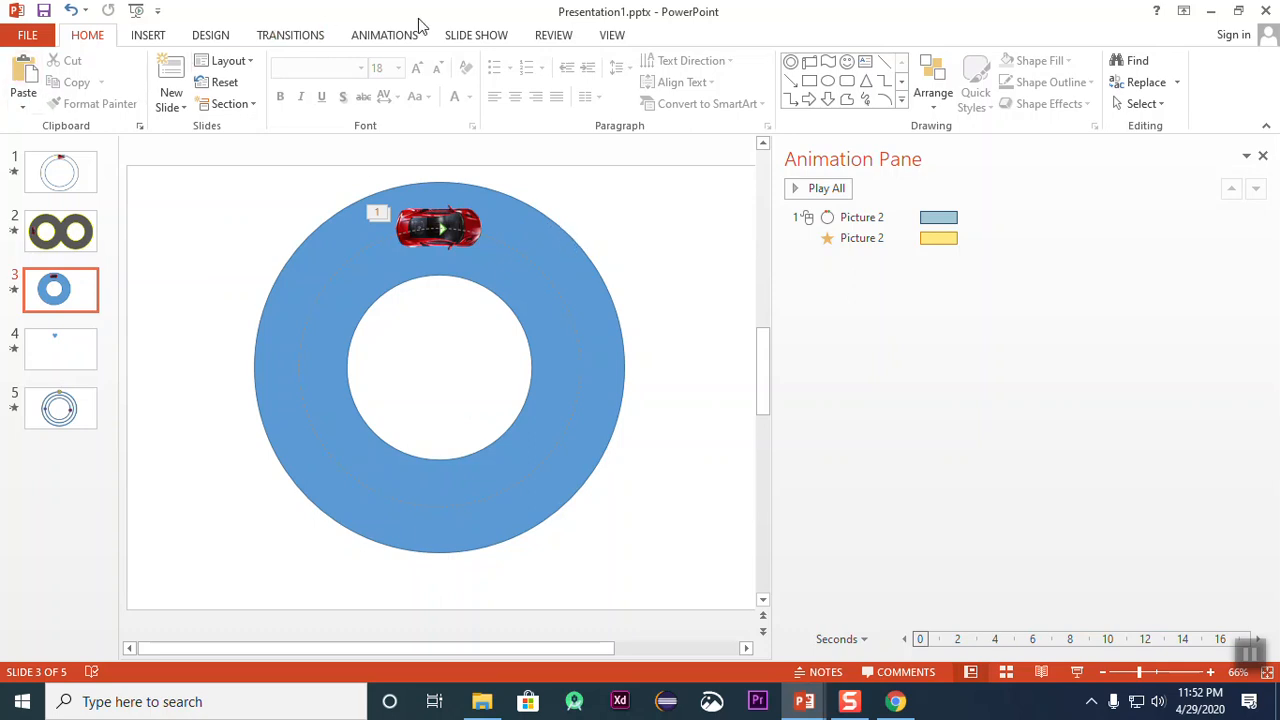
Step: Preview the car's animation on the blue donut track
left_click(381, 42)
left_click(469, 40)
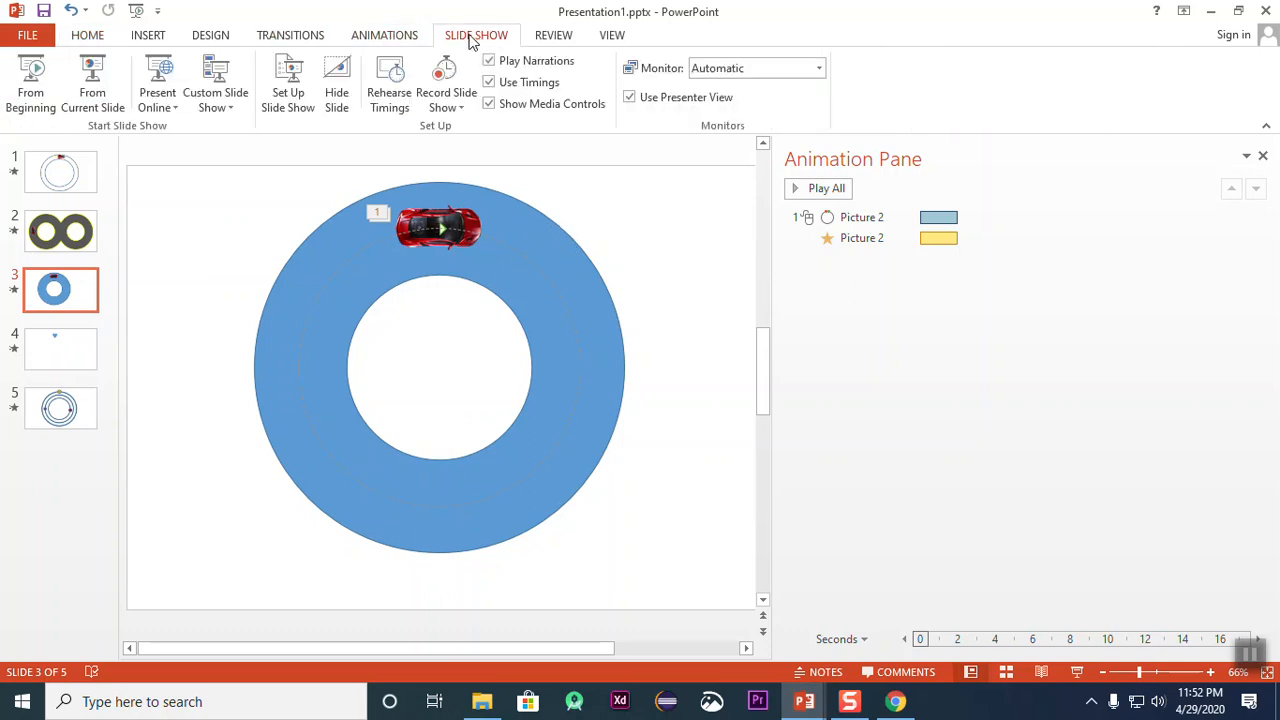
left_click(384, 35)
left_click(24, 78)
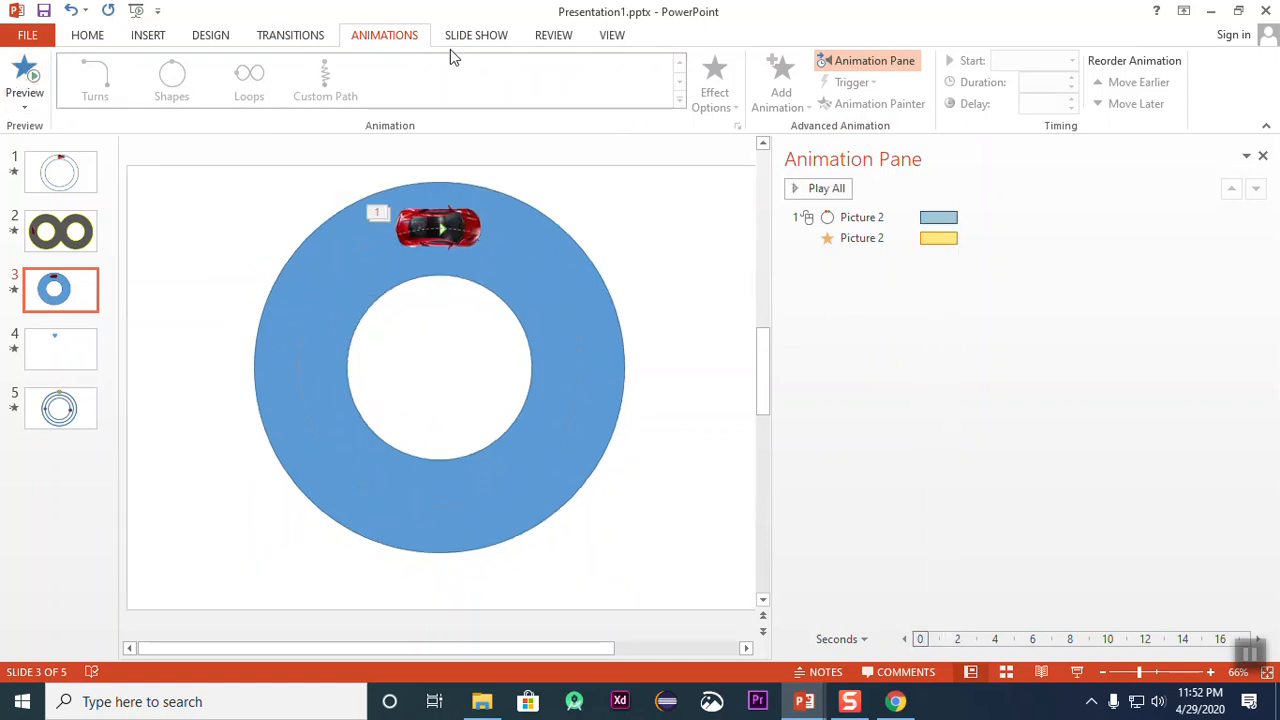
Step: Apply the solid black shape style to the donut and change its fill to a very dark gray theme color
left_click(585, 279)
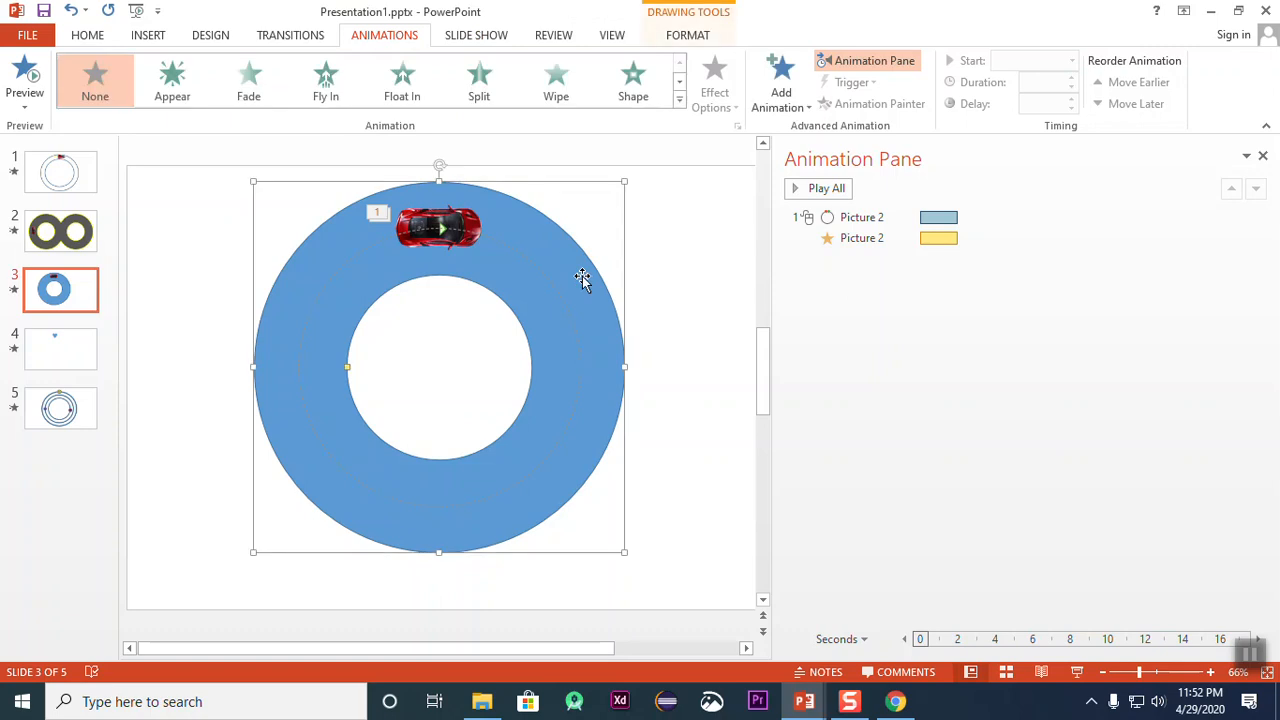
left_click(290, 36)
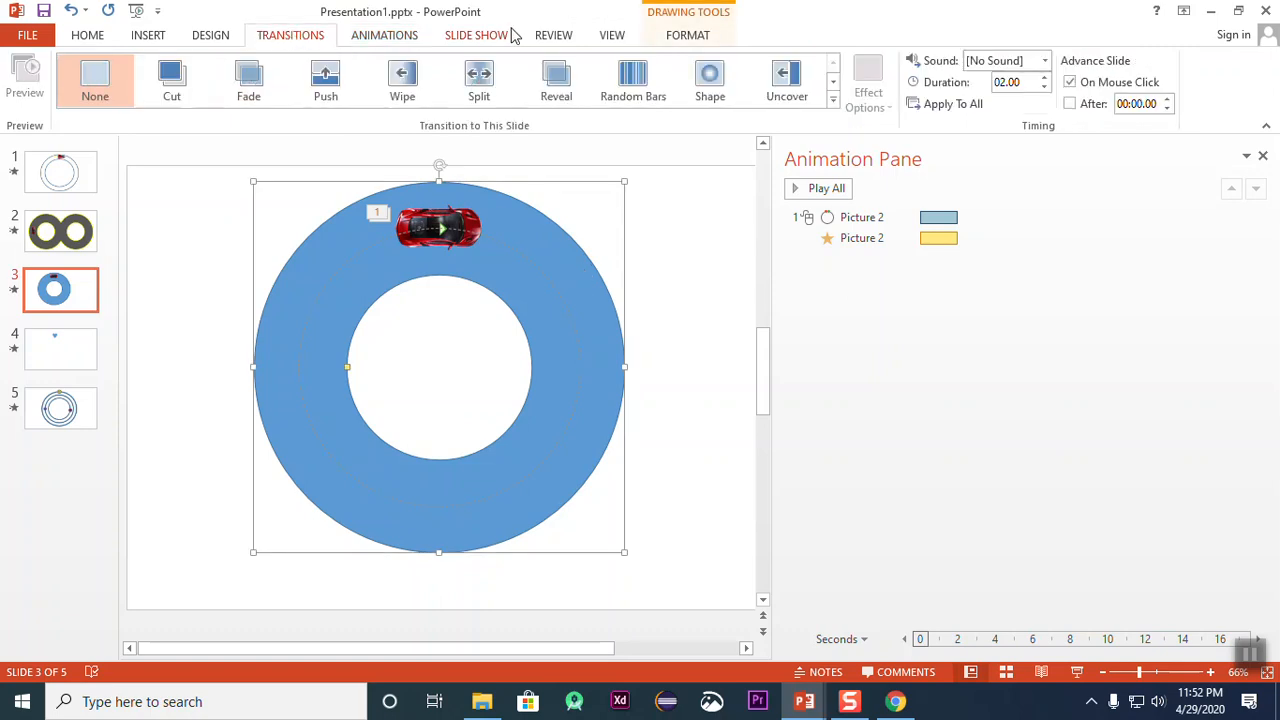
left_click(678, 37)
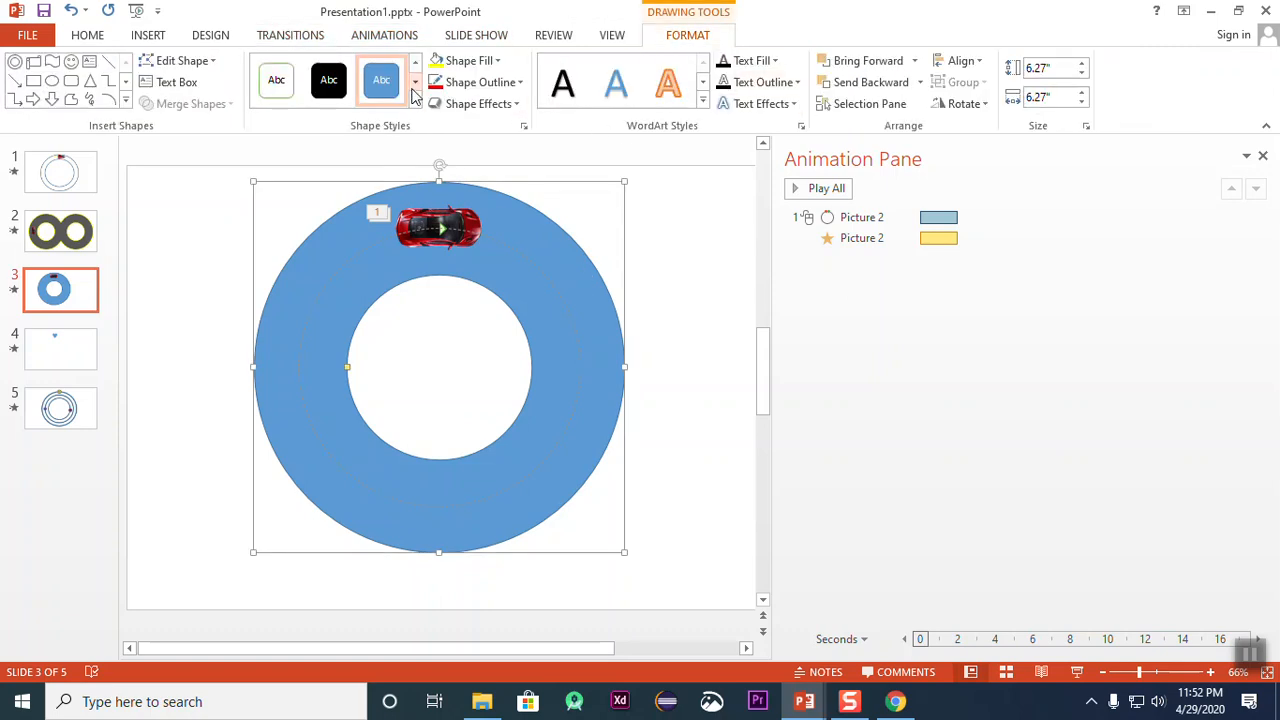
left_click(330, 90)
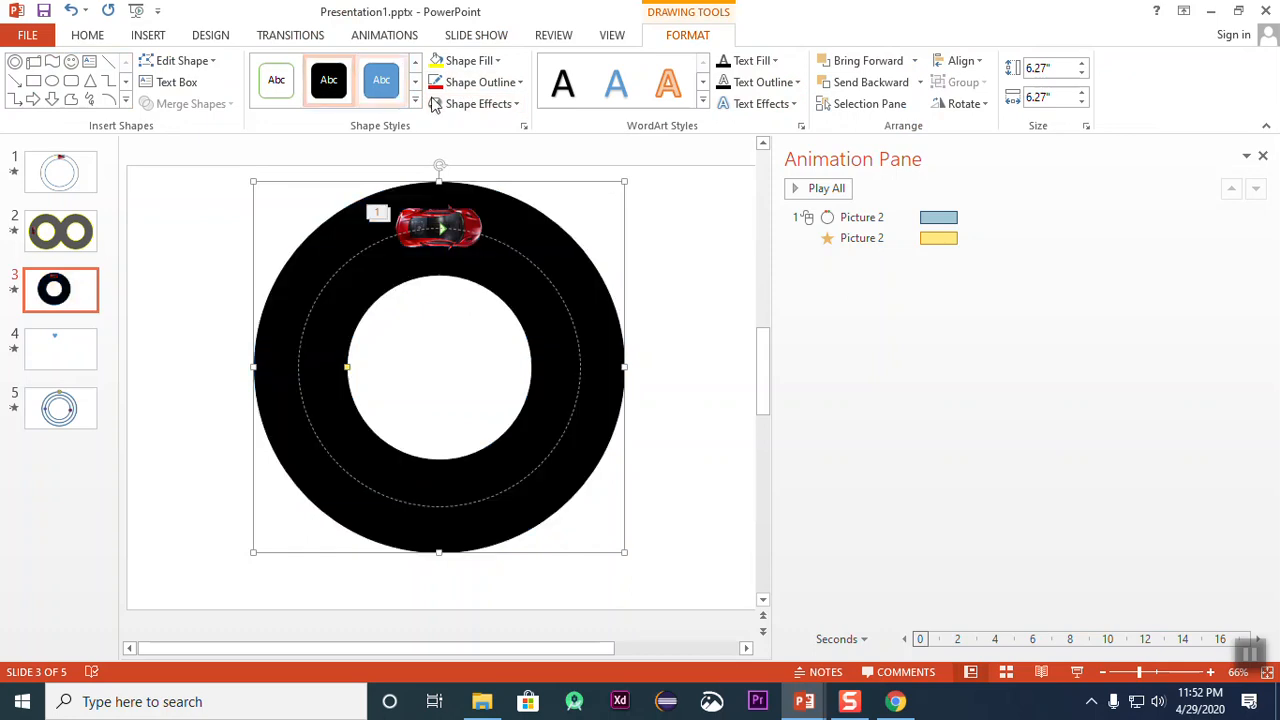
left_click(470, 61)
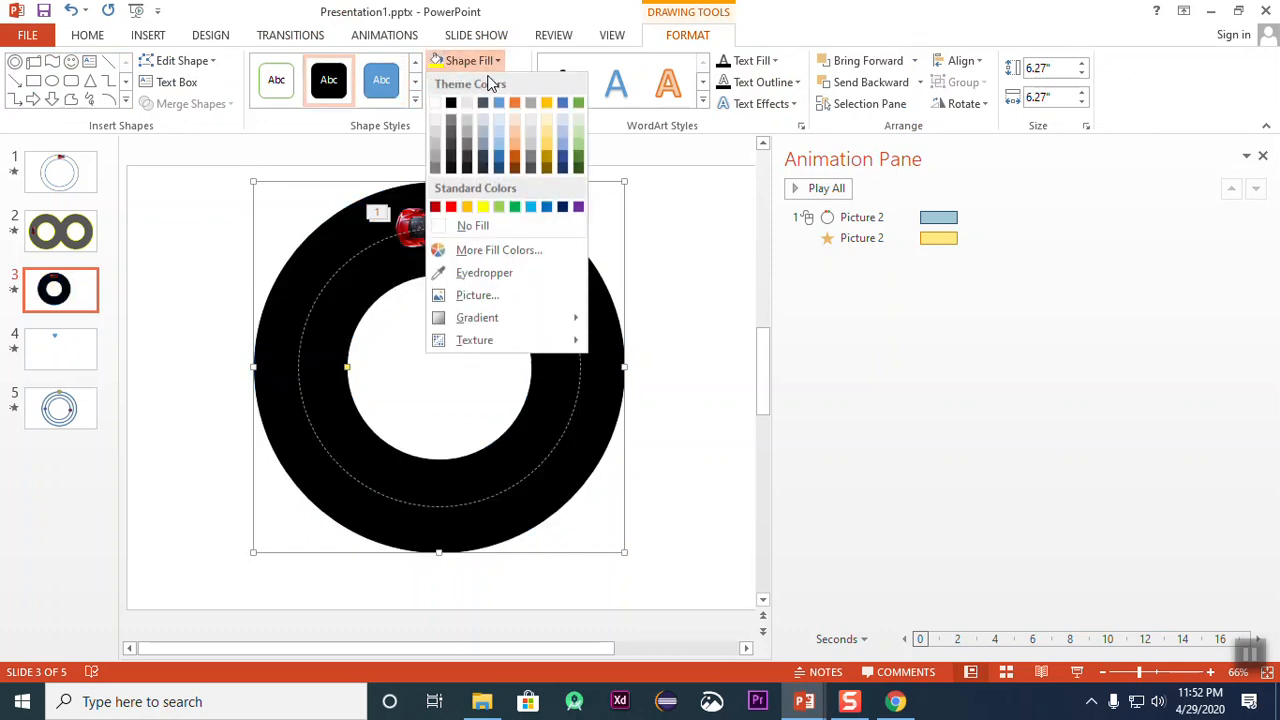
left_click(452, 158)
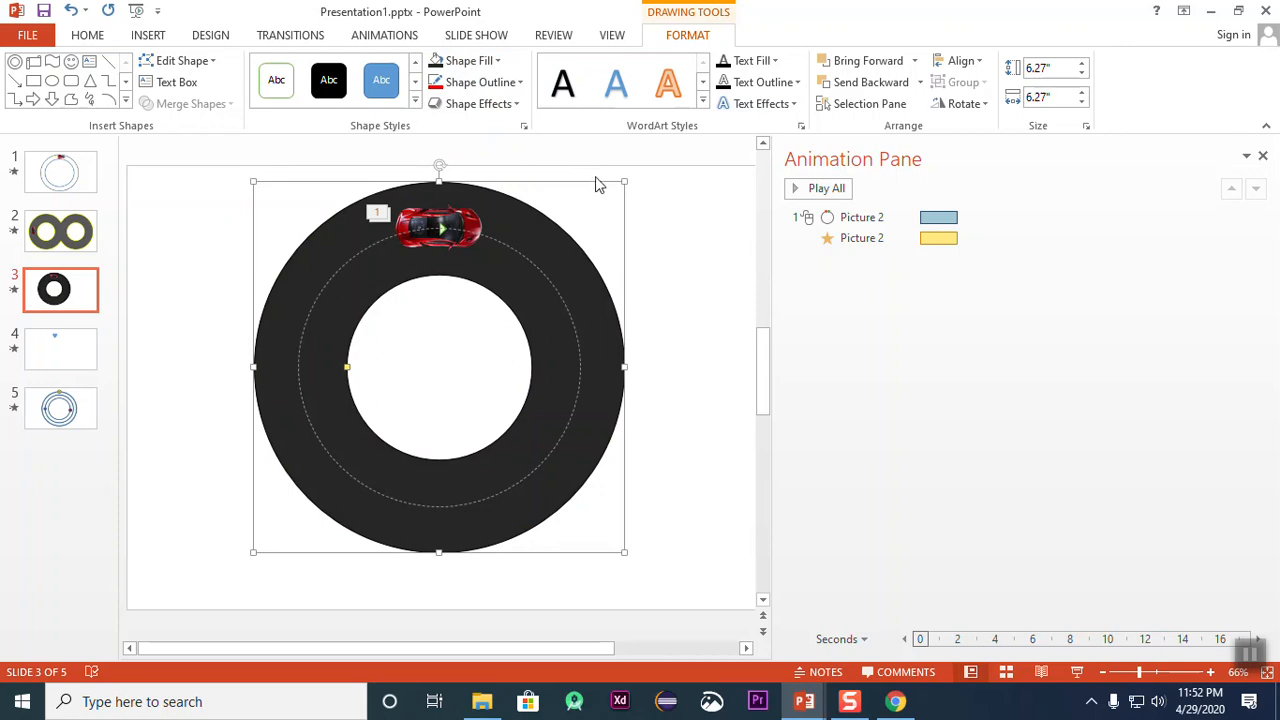
Step: Give the donut track a standard yellow outline with a weight of 4½ pt
left_click(491, 82)
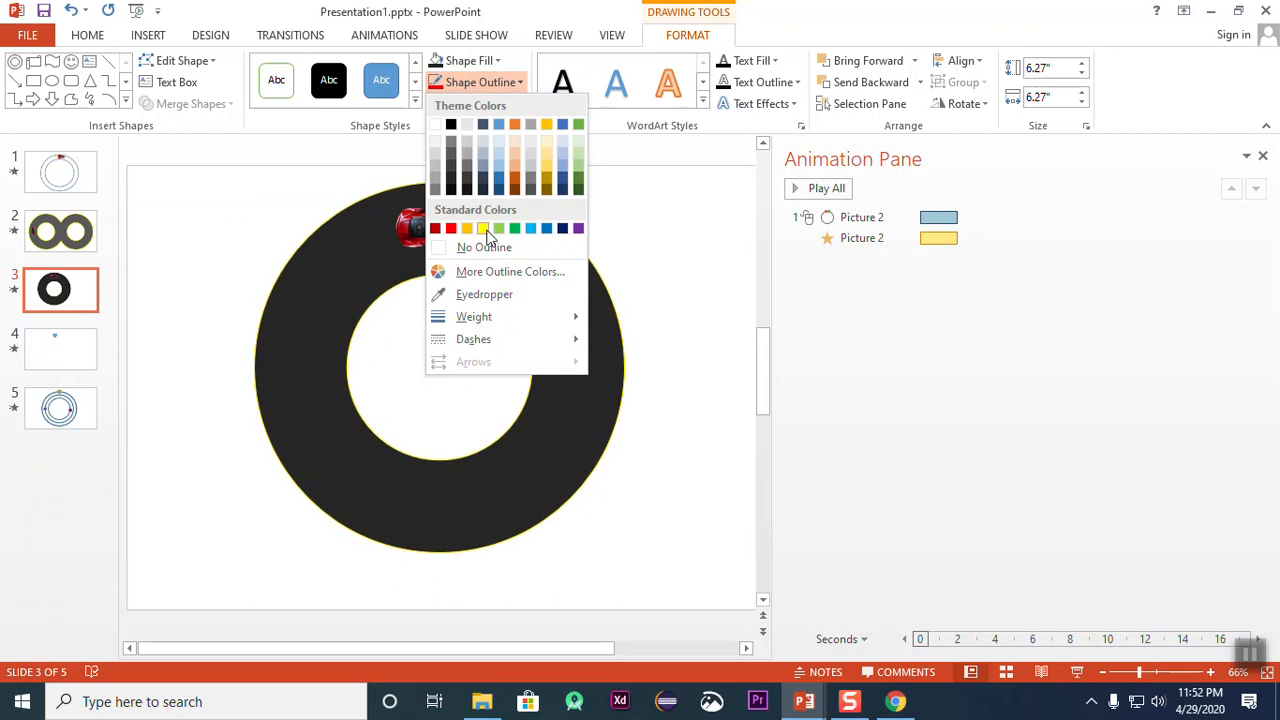
left_click(483, 229)
left_click(497, 84)
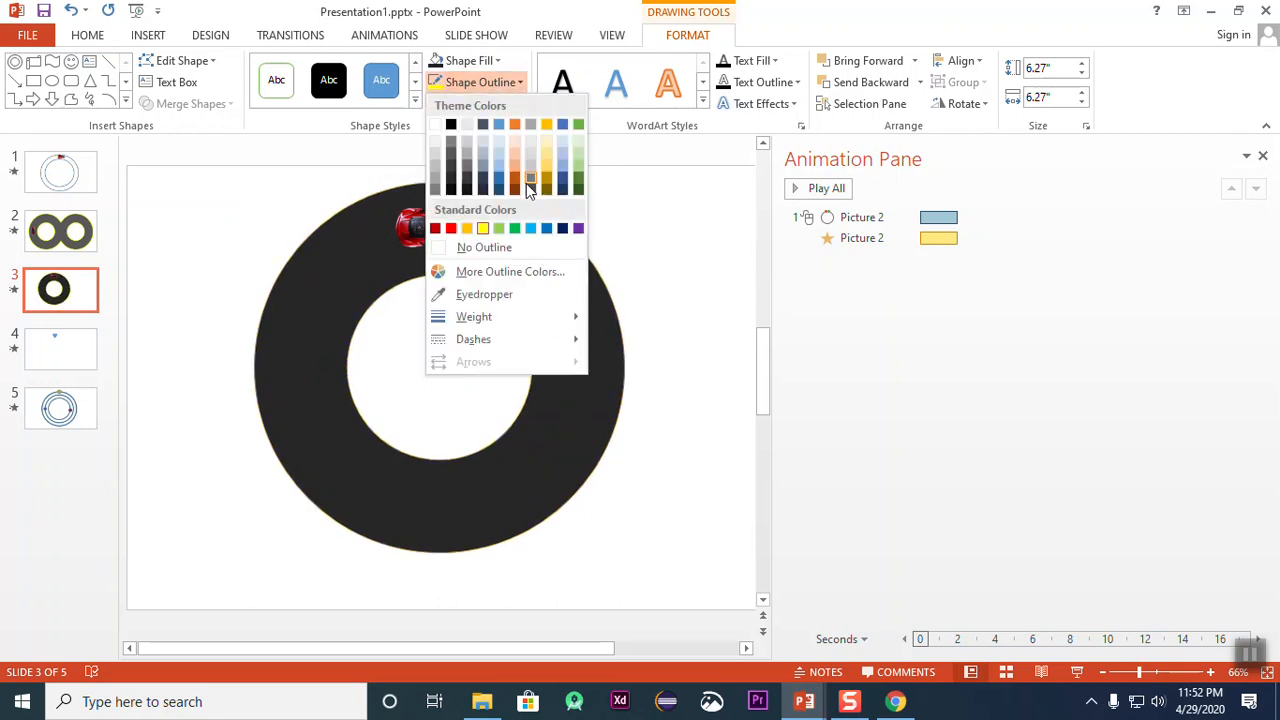
mouse_move(491, 320)
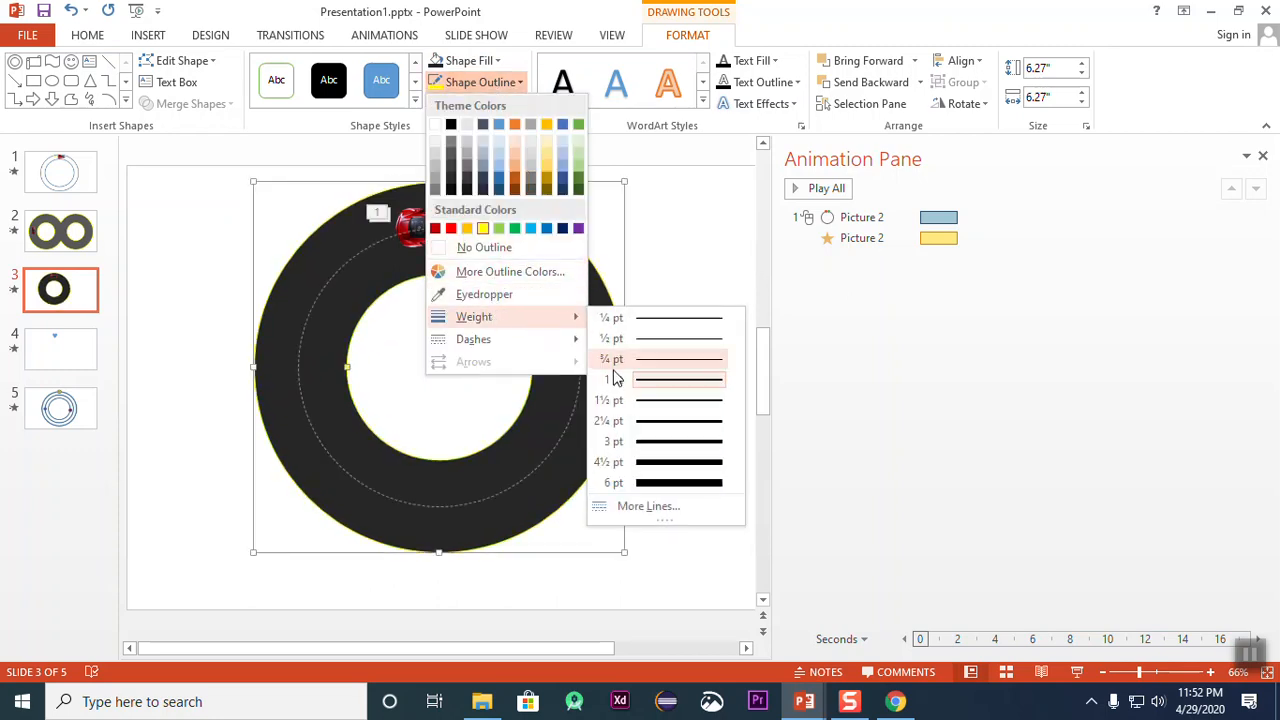
left_click(651, 458)
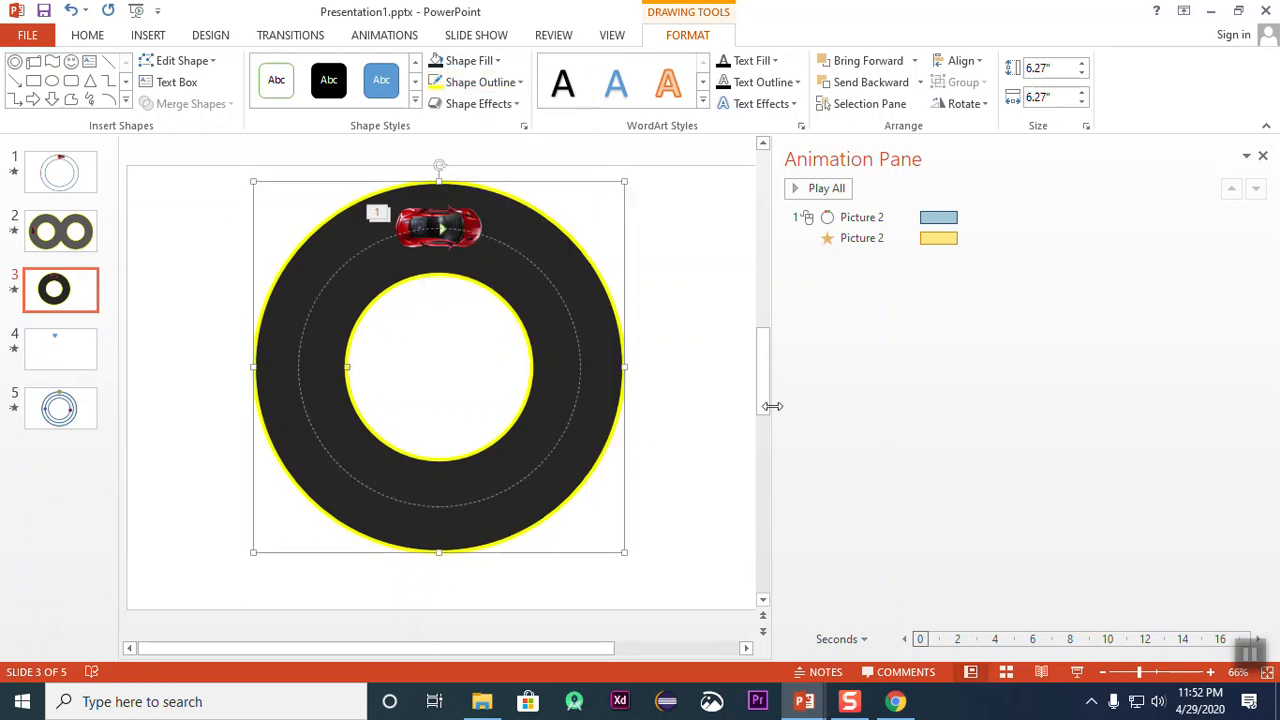
key("Escape")
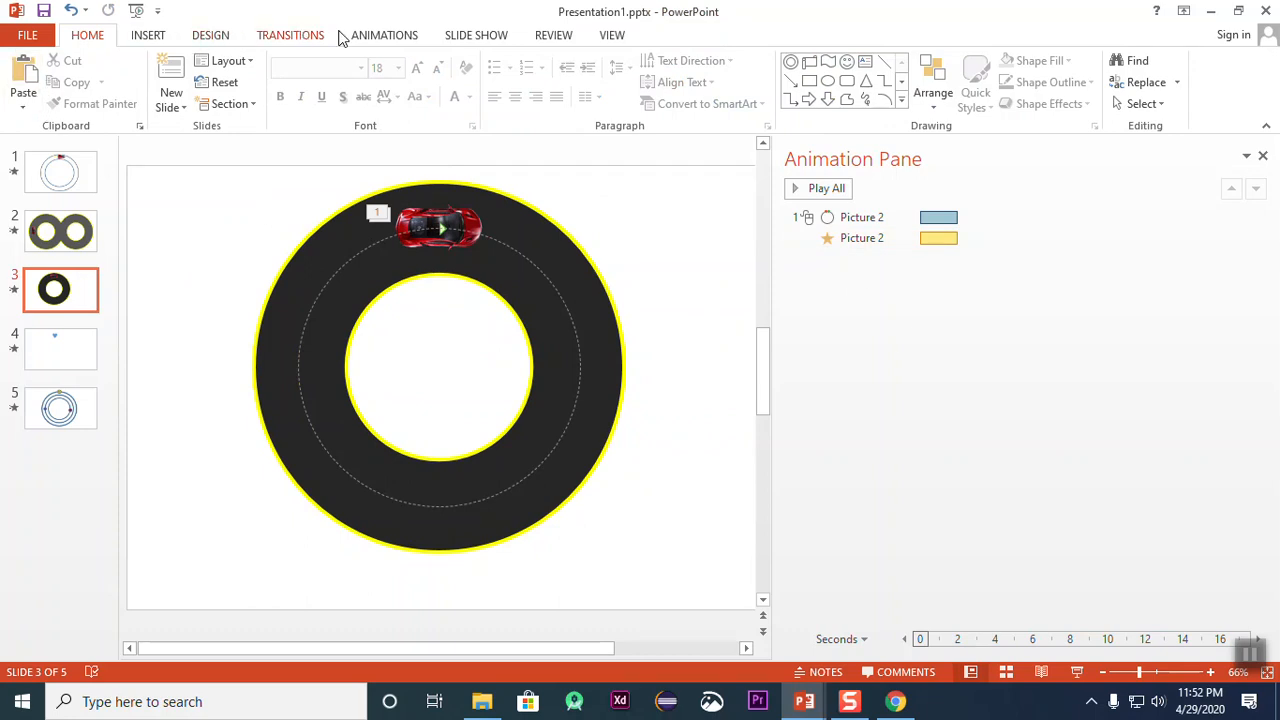
Step: Preview the car's animation around the finished dark track on slide 3
left_click(476, 37)
left_click(380, 40)
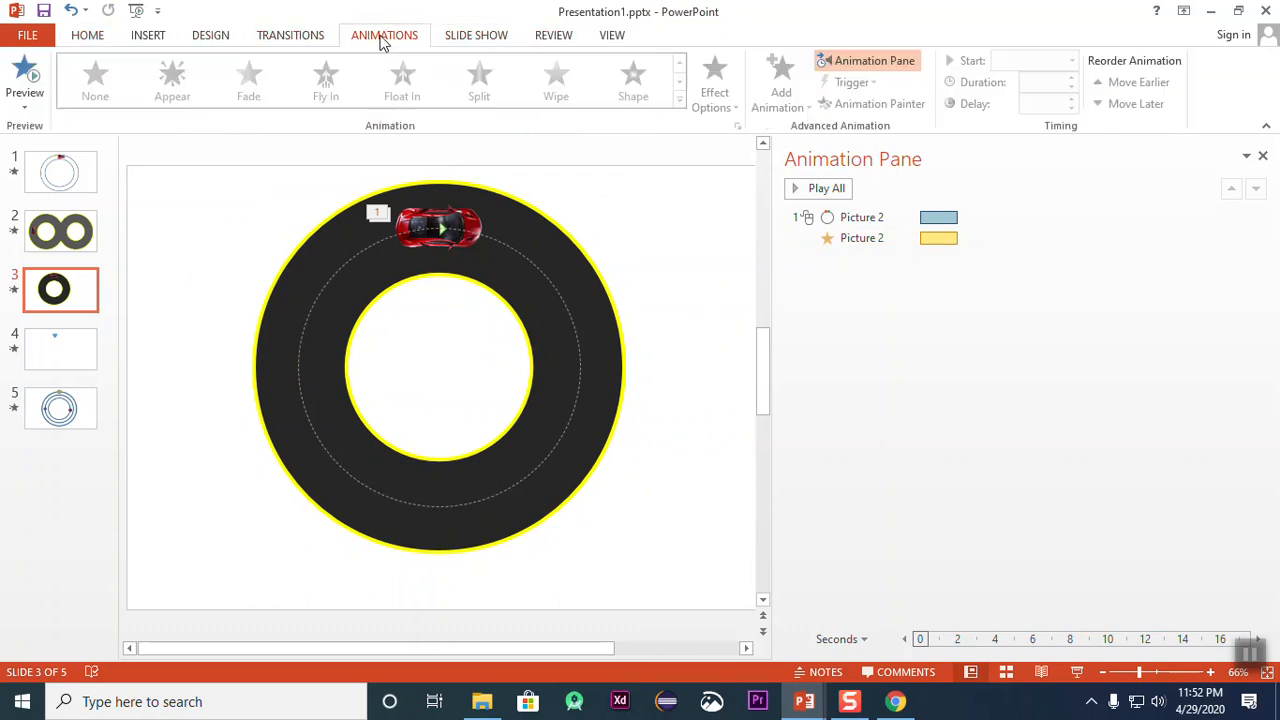
left_click(30, 76)
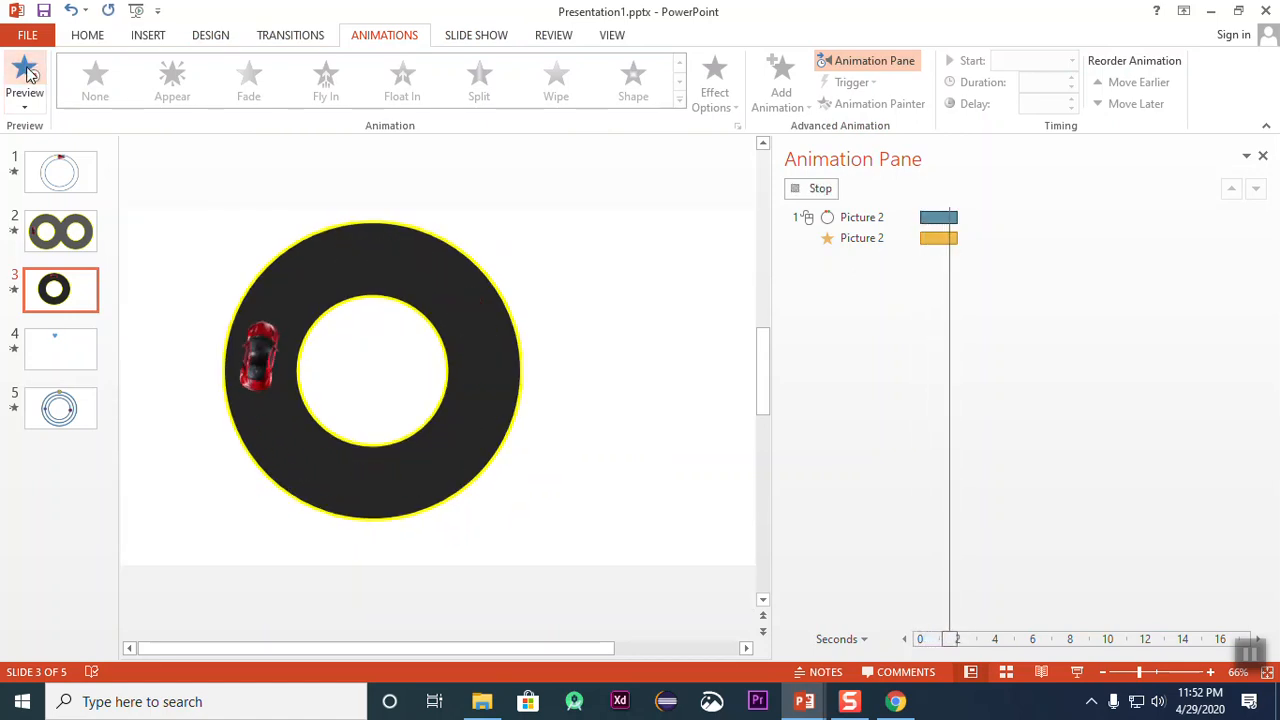
left_click(27, 73)
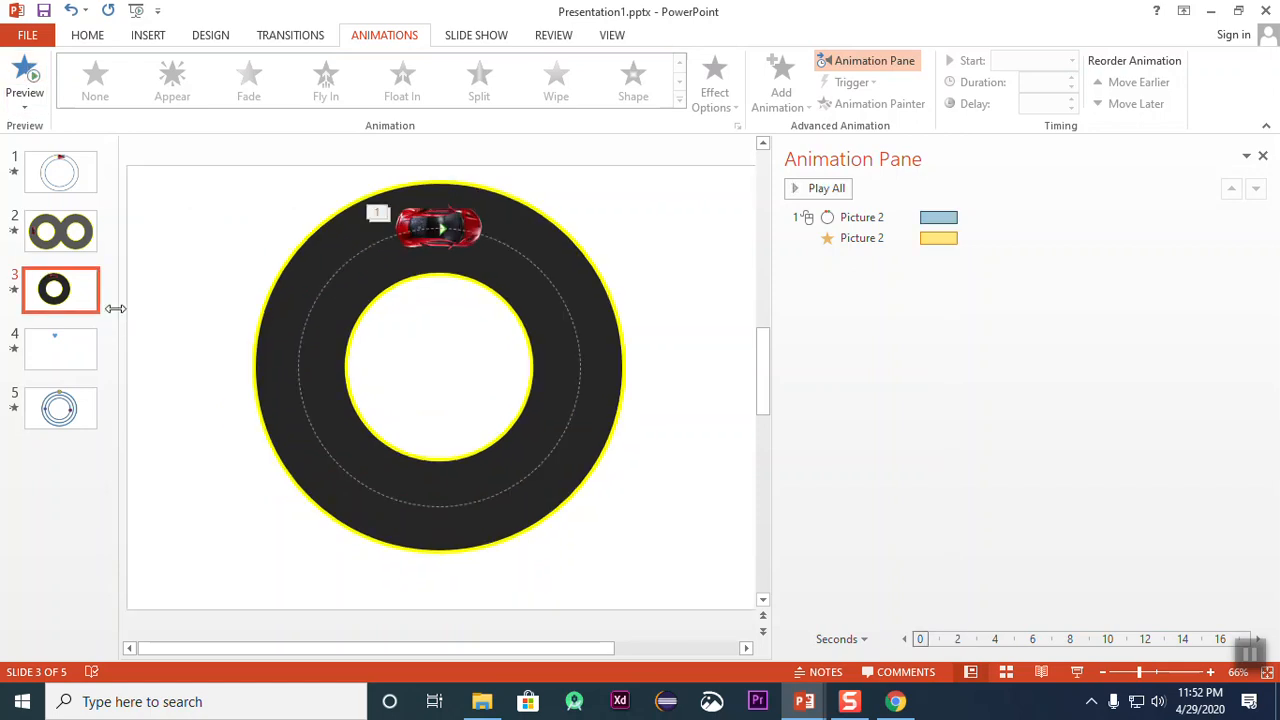
Step: Preview the figure-eight track animation on slide 2, and return to slide 3
left_click(73, 232)
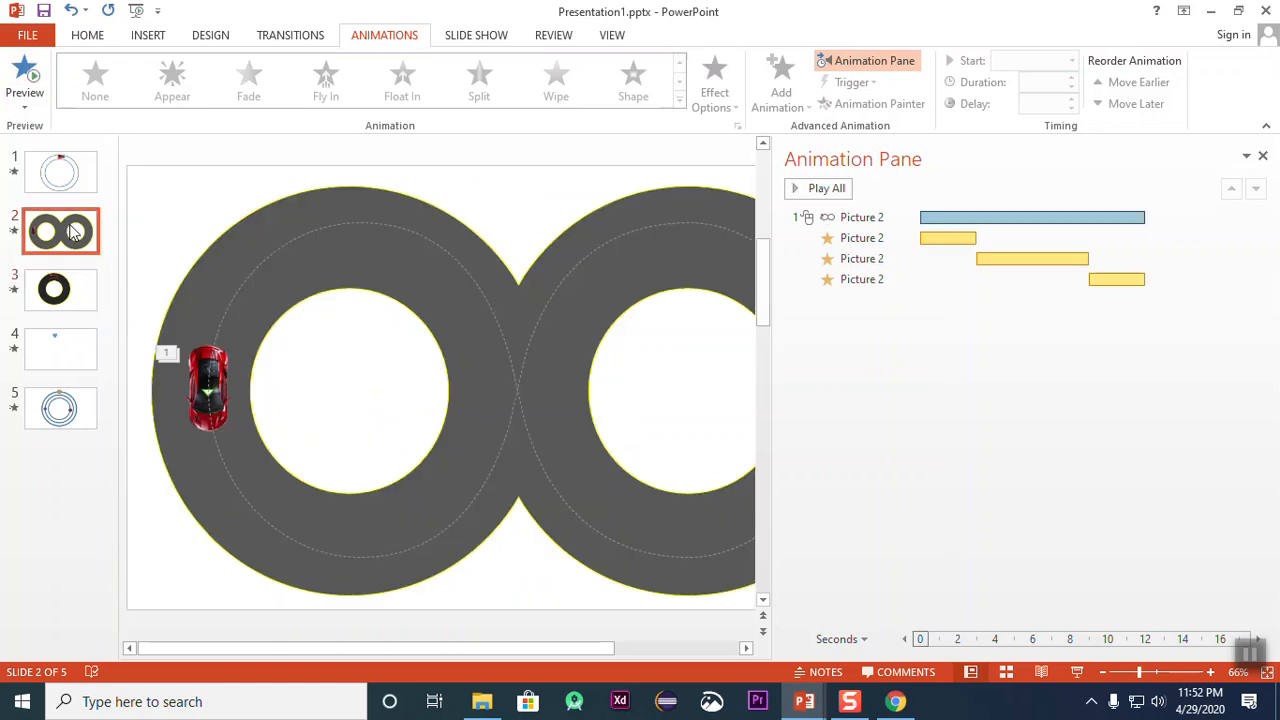
left_click(26, 78)
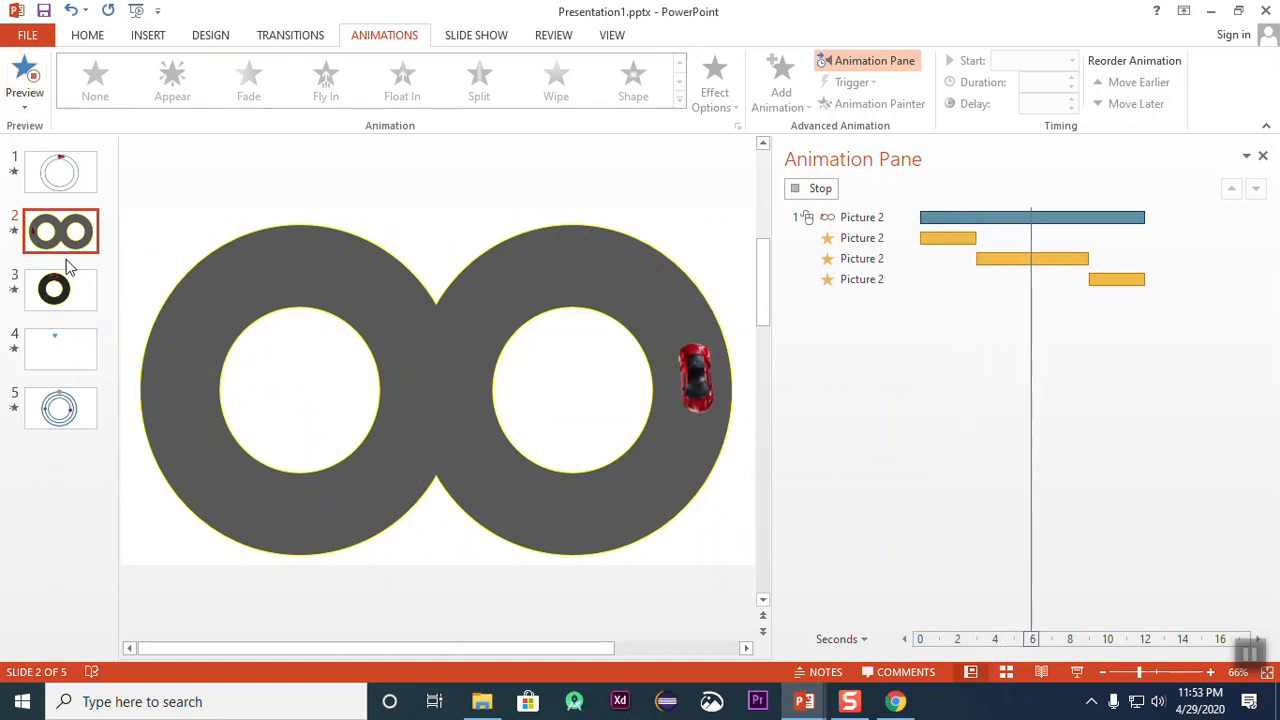
left_click(85, 293)
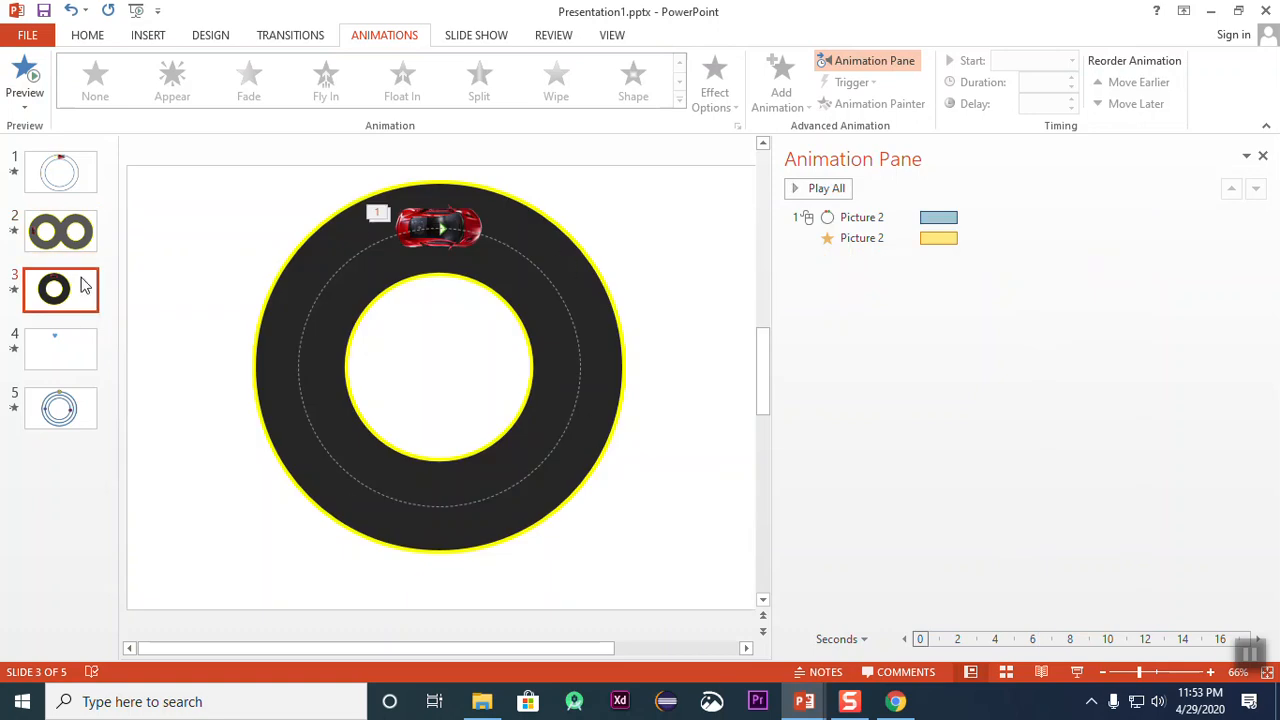
Step: Duplicate slide 2 with the figure-eight track
left_click(90, 232)
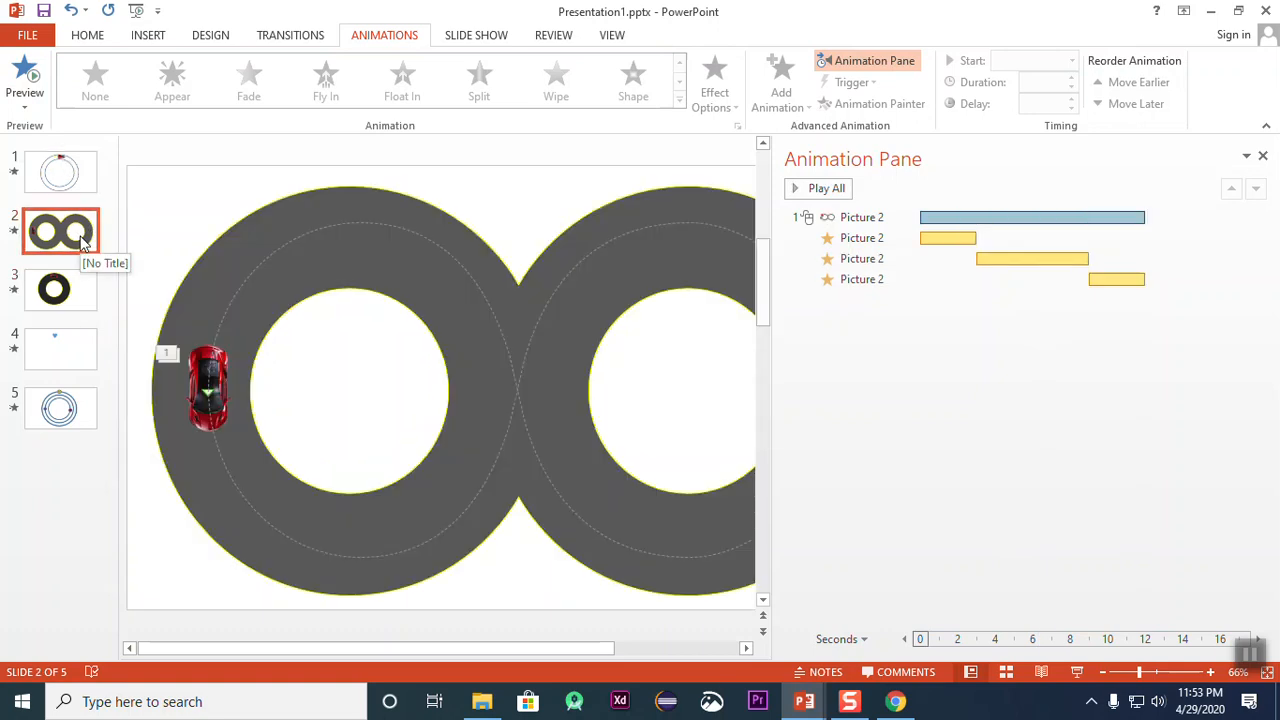
right_click(80, 232)
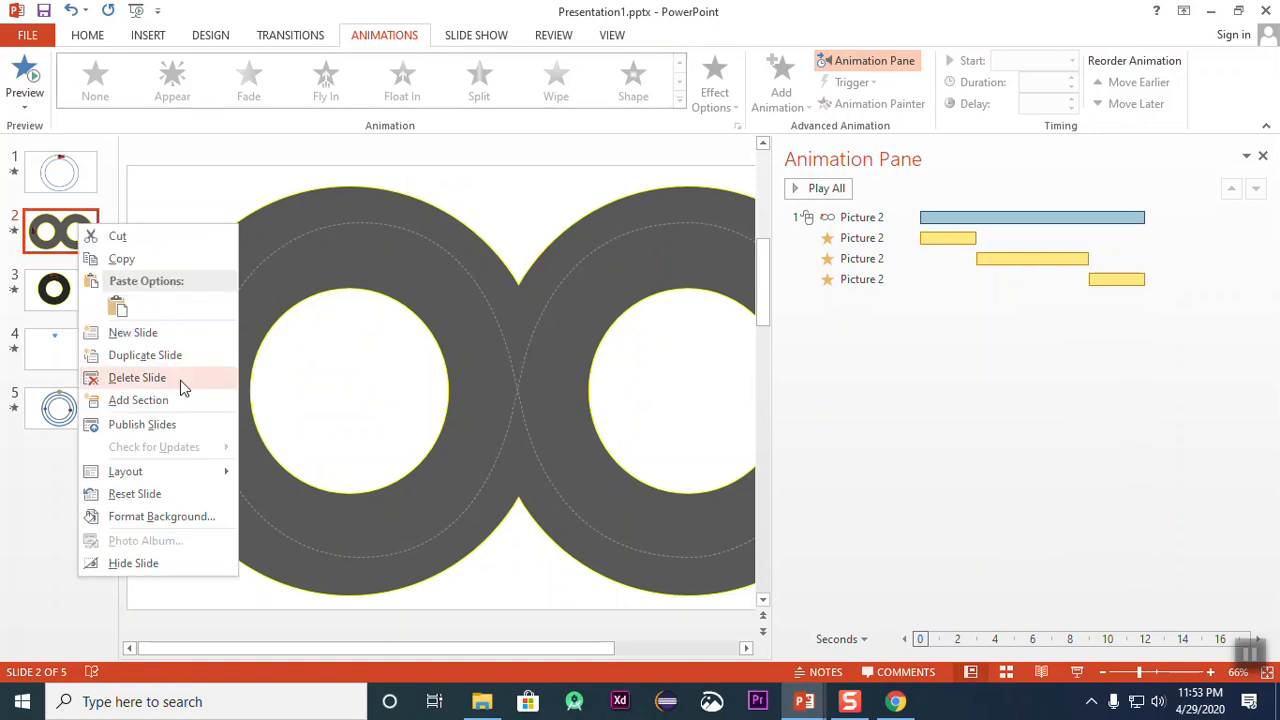
left_click(150, 355)
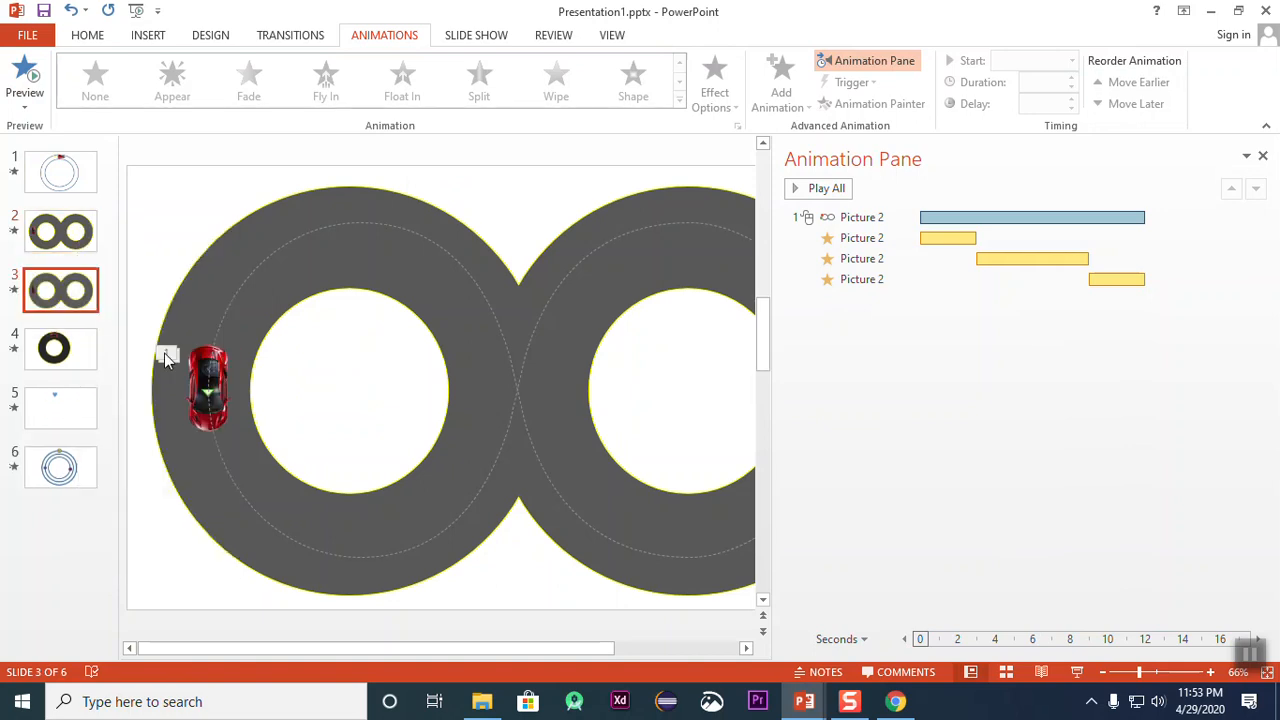
Step: On the duplicated slide, delete all of the car's spin and motion path animations and the figure-eight track, keeping only the car
left_click(490, 297)
left_click(880, 237)
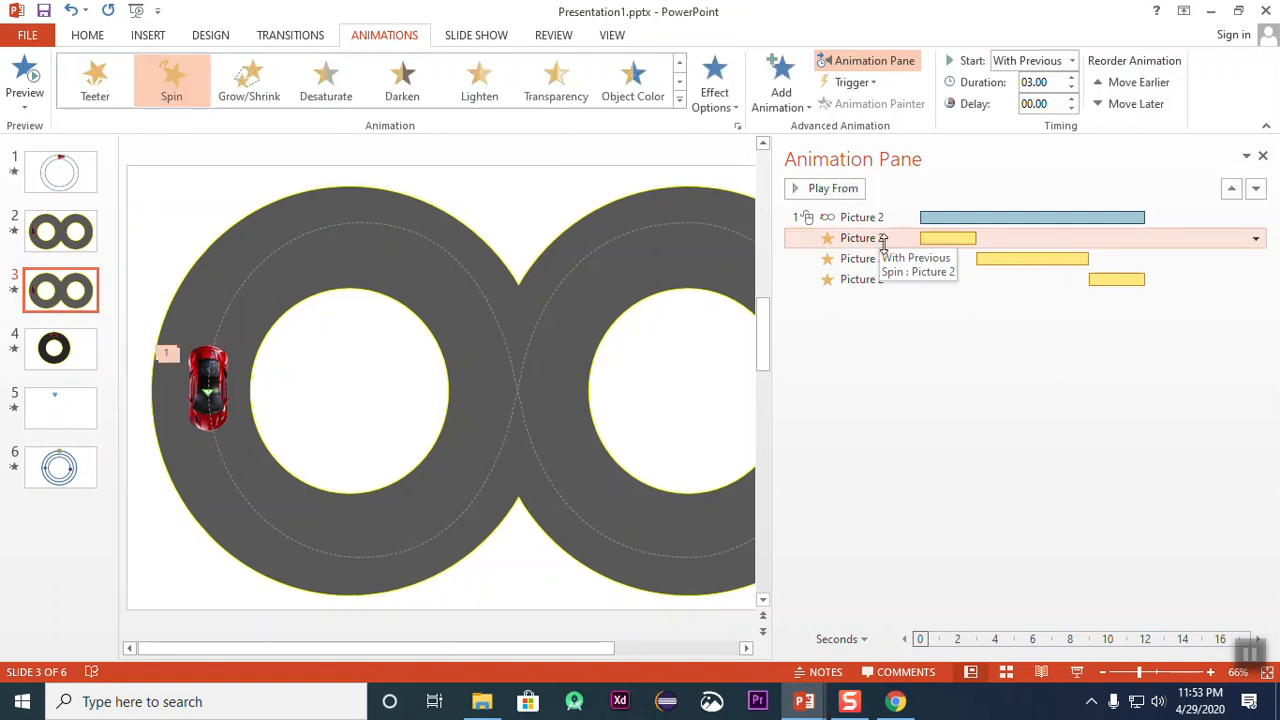
double_click(883, 240)
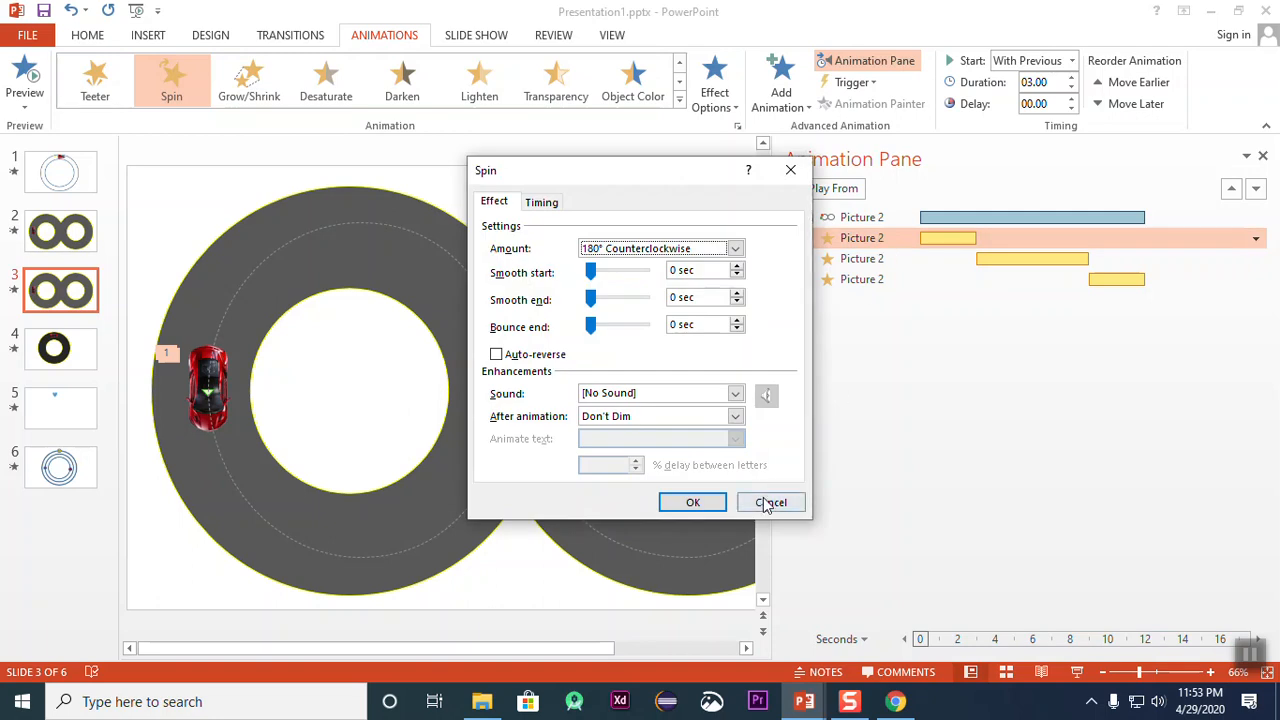
left_click(769, 501)
key("Delete")
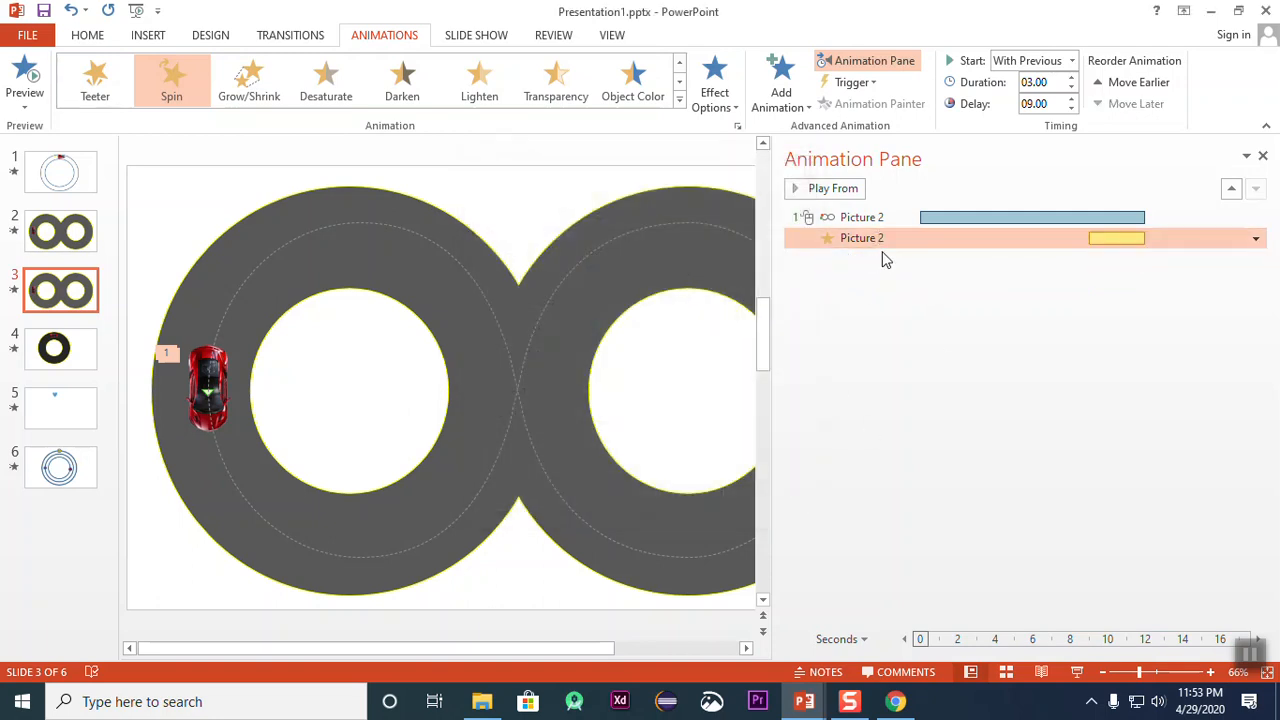
key("Delete")
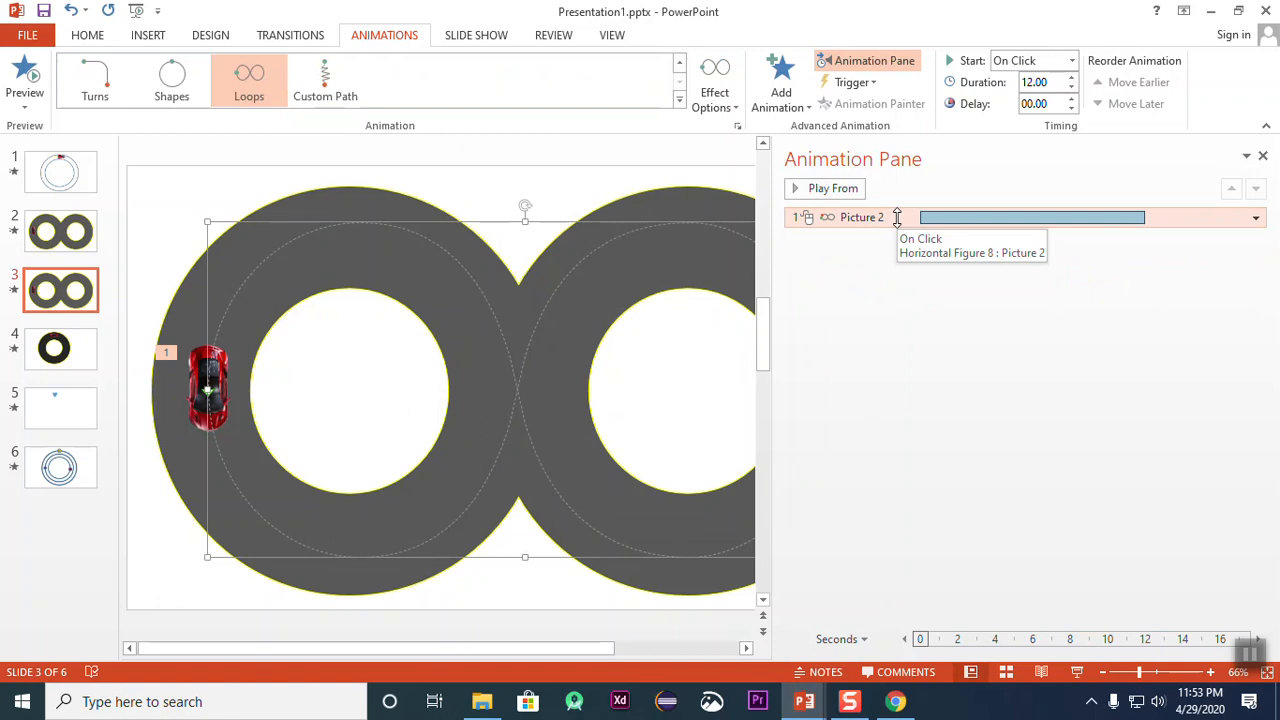
key("Delete")
left_click(564, 242)
key("Delete")
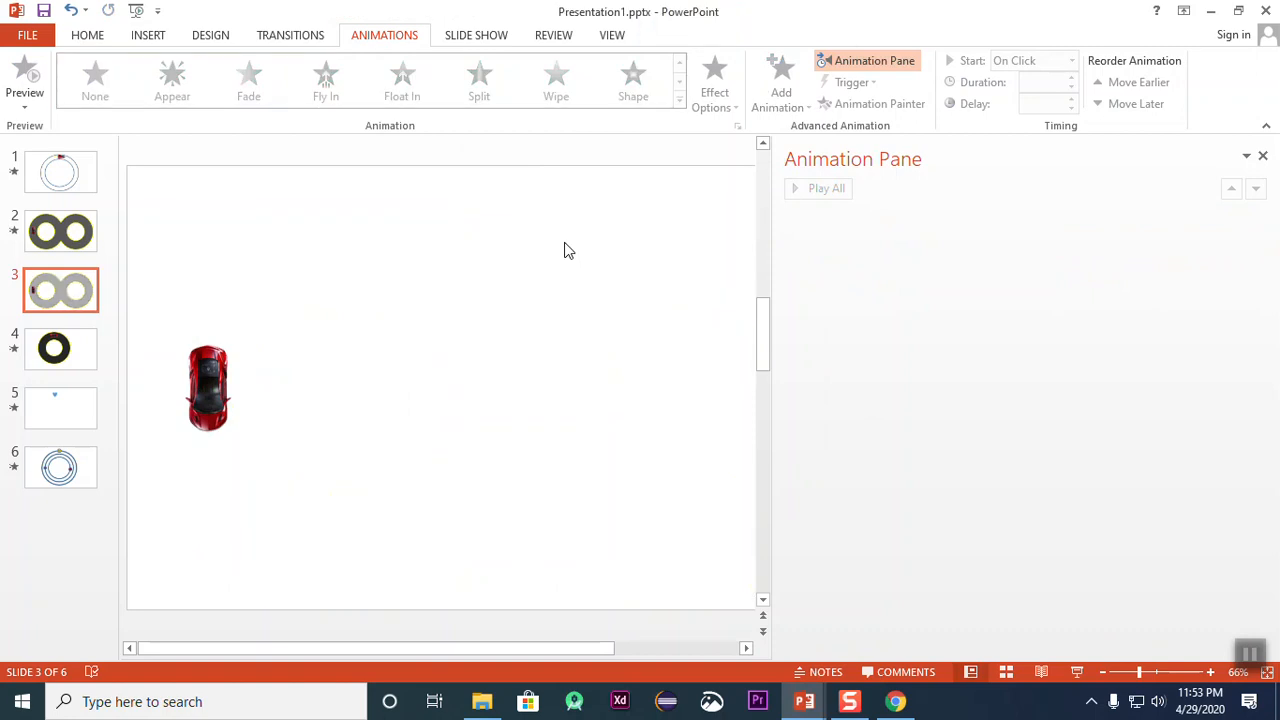
Step: Move the car slightly up and to the right on the slide and give it a Spin emphasis animation
left_click(214, 398)
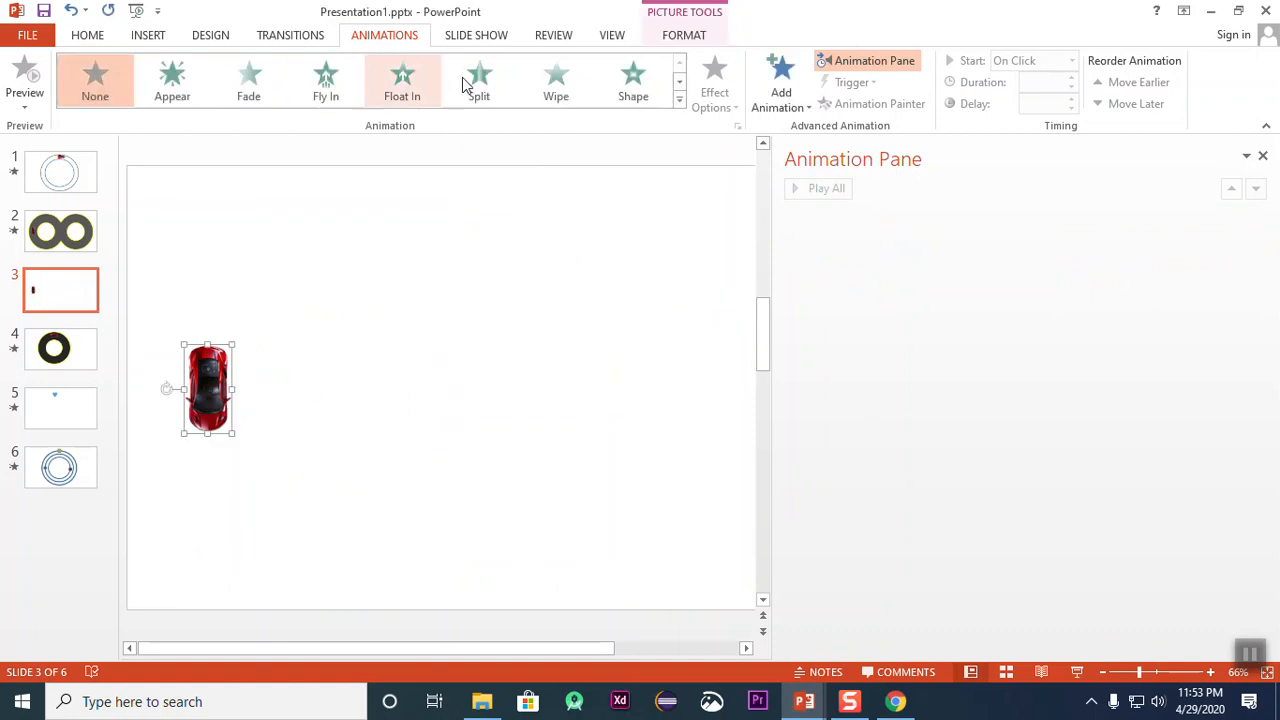
left_click_drag(206, 370, 267, 314)
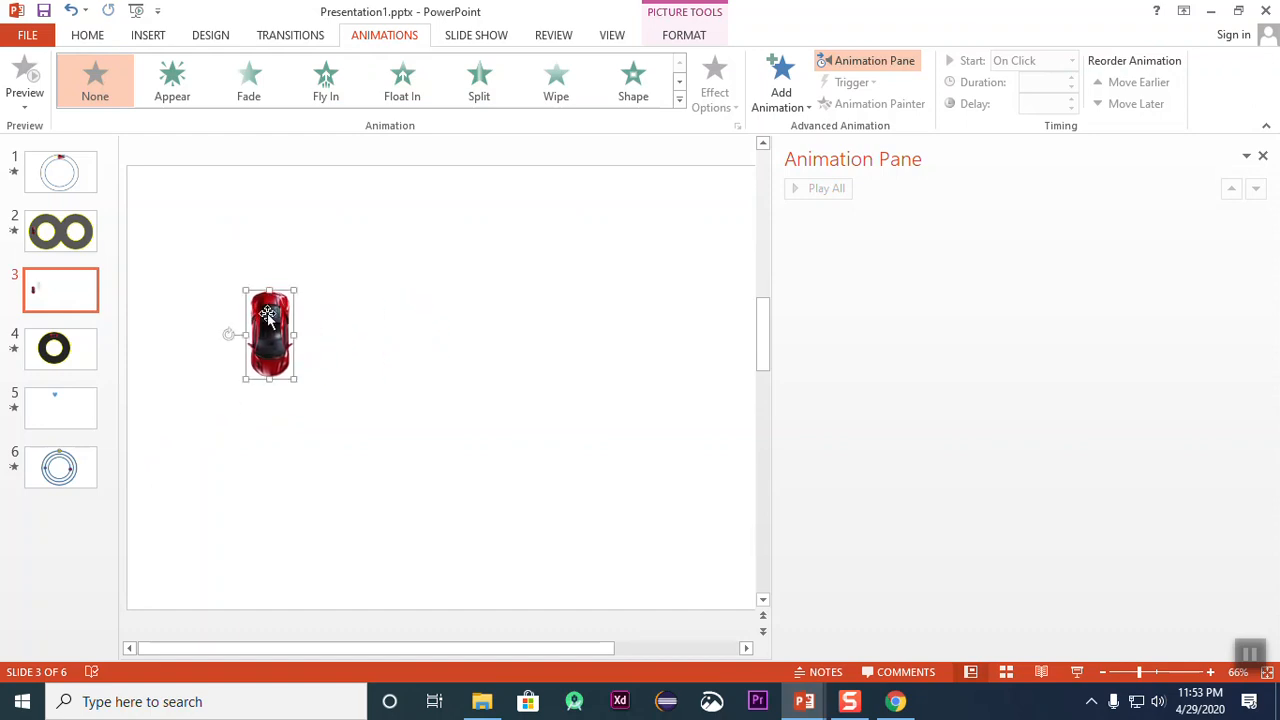
left_click(679, 99)
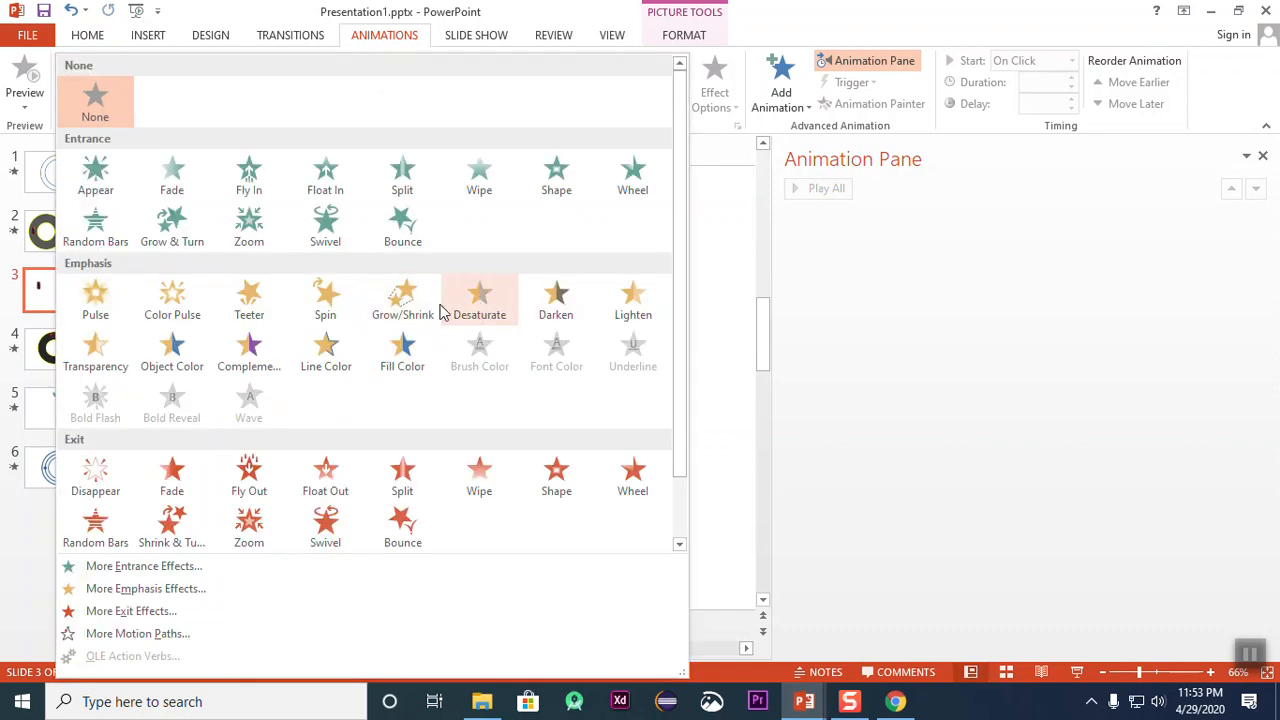
left_click(345, 296)
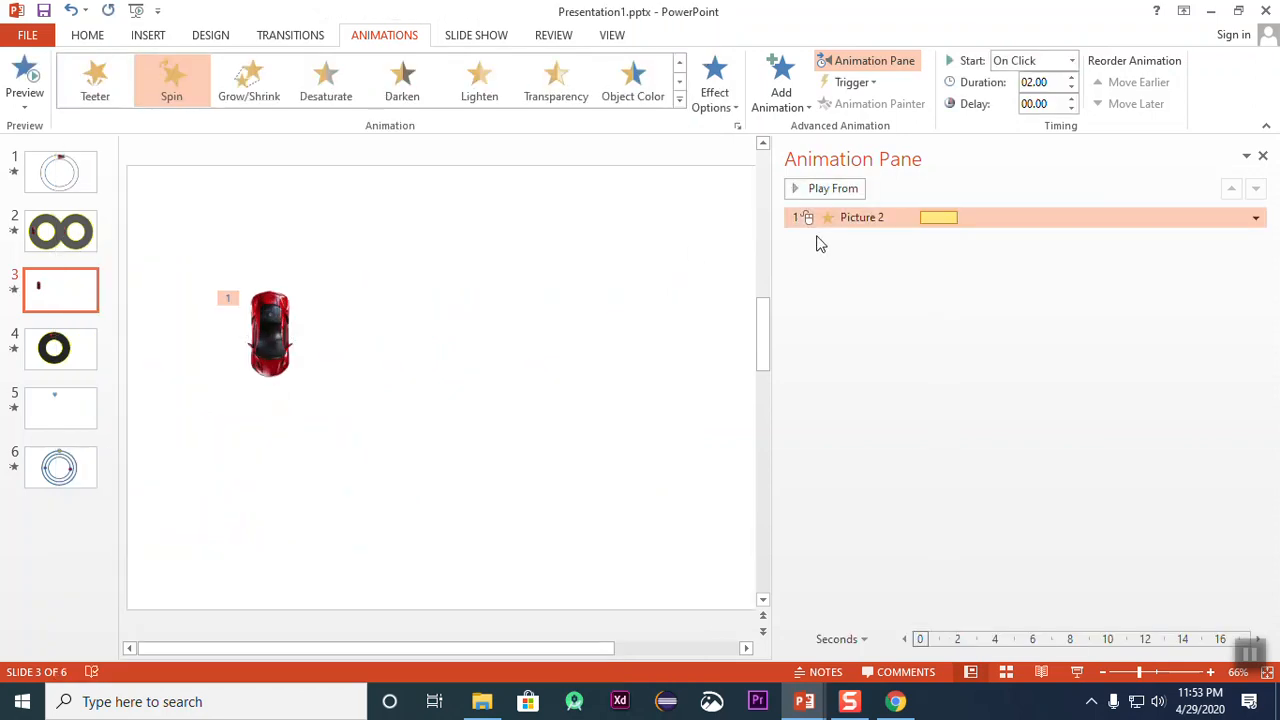
Step: Replace the car's Spin animation with a Loops motion path
left_click(680, 104)
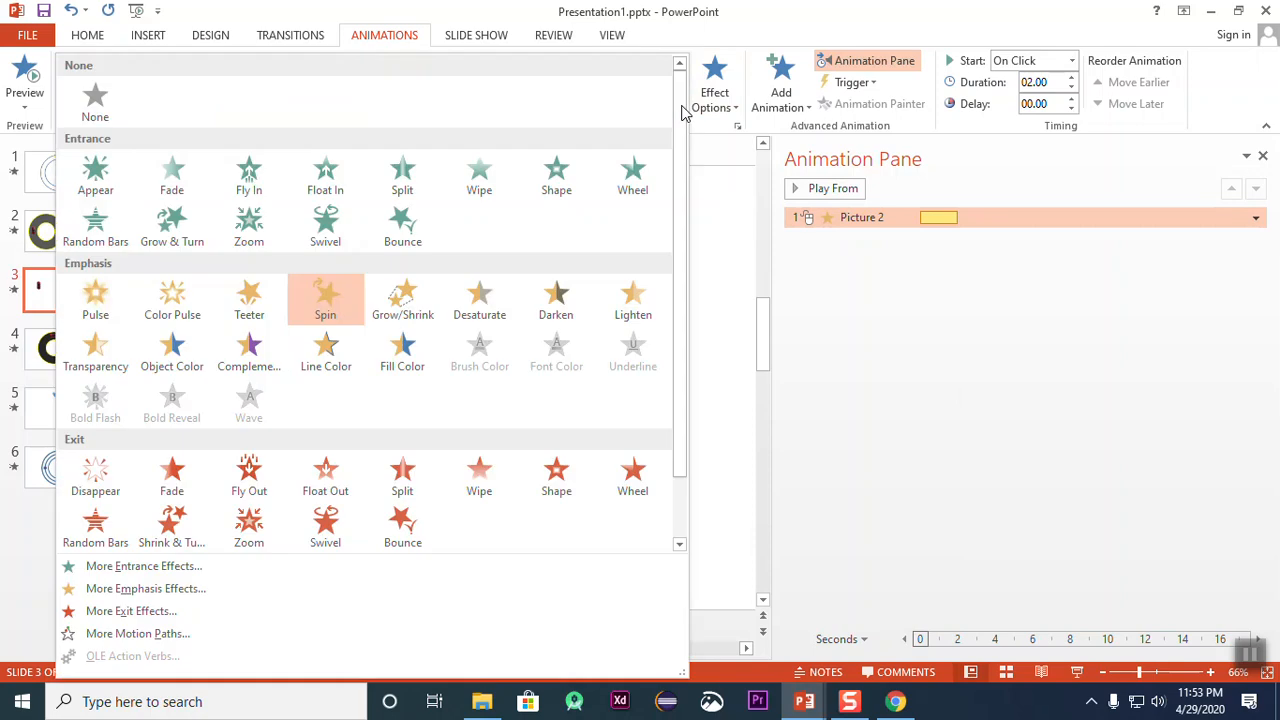
scroll(505, 425, "down", 1)
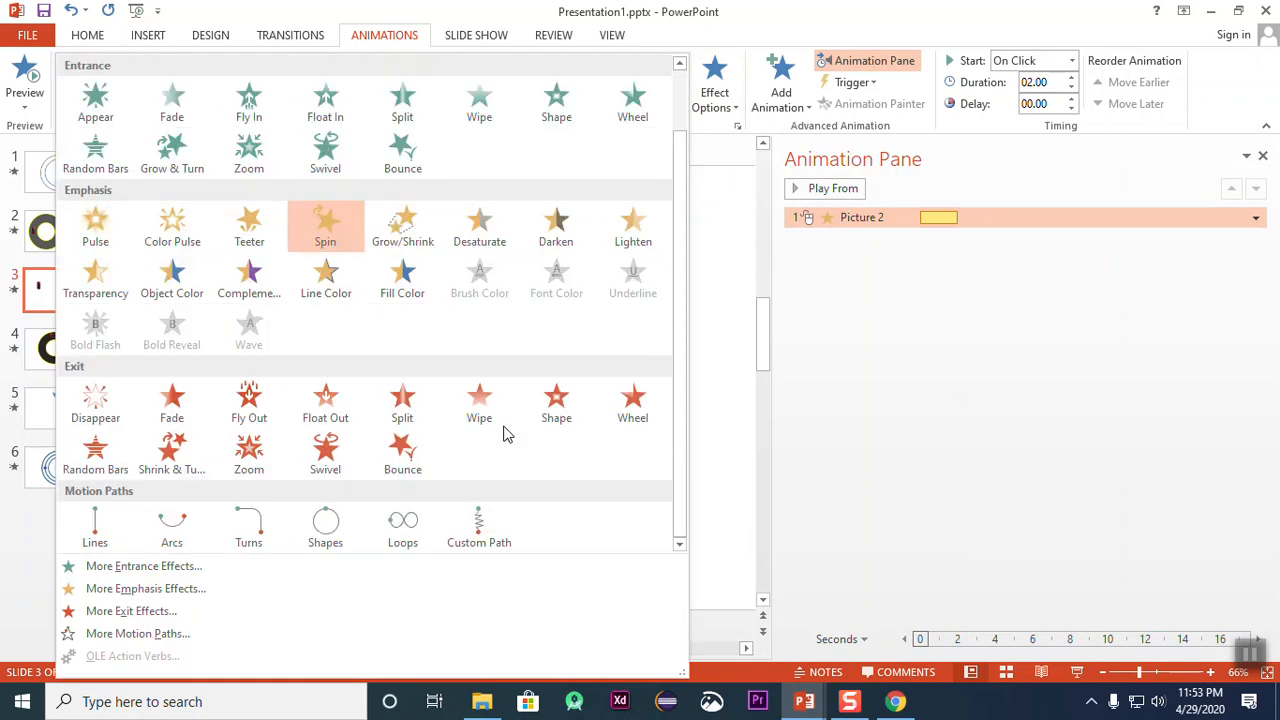
left_click(419, 530)
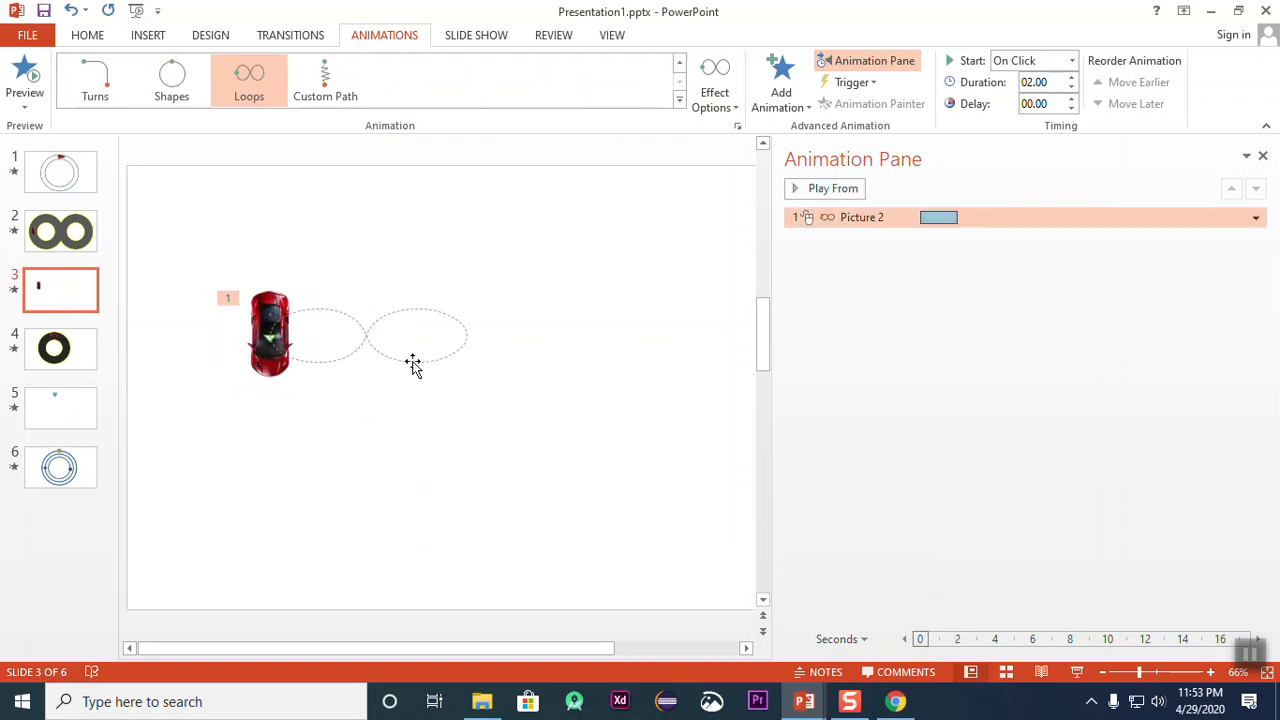
Step: Enlarge the car's figure-eight path into two tall, wide loops across most of the slide, and preview the motion
left_click(413, 365)
left_click_drag(463, 363, 519, 427)
left_click_drag(490, 305, 455, 215)
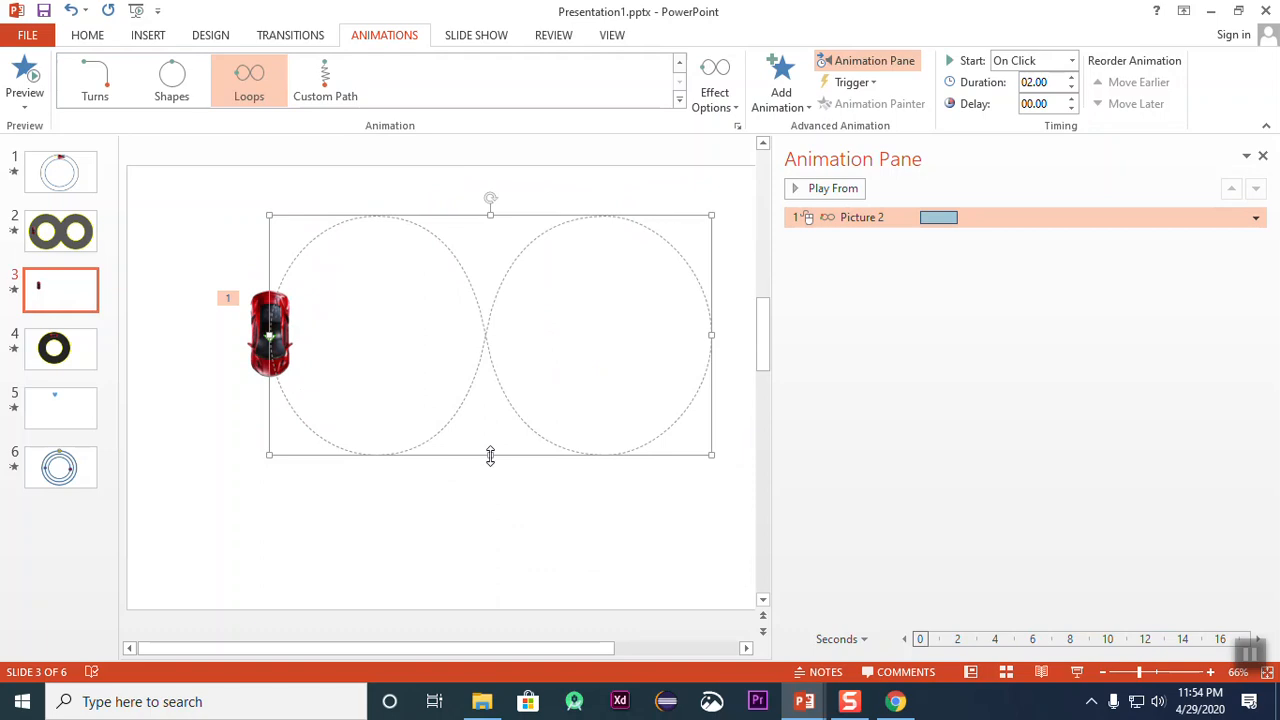
left_click_drag(490, 455, 491, 550)
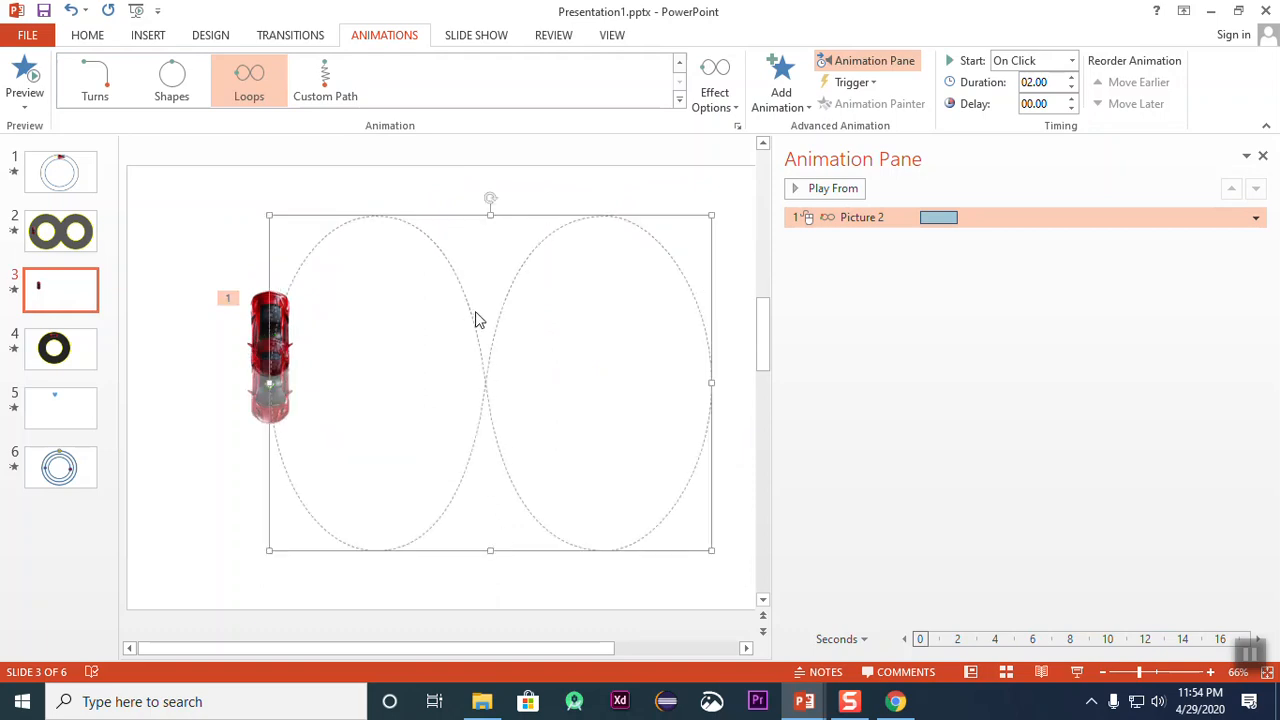
left_click_drag(491, 551, 477, 491)
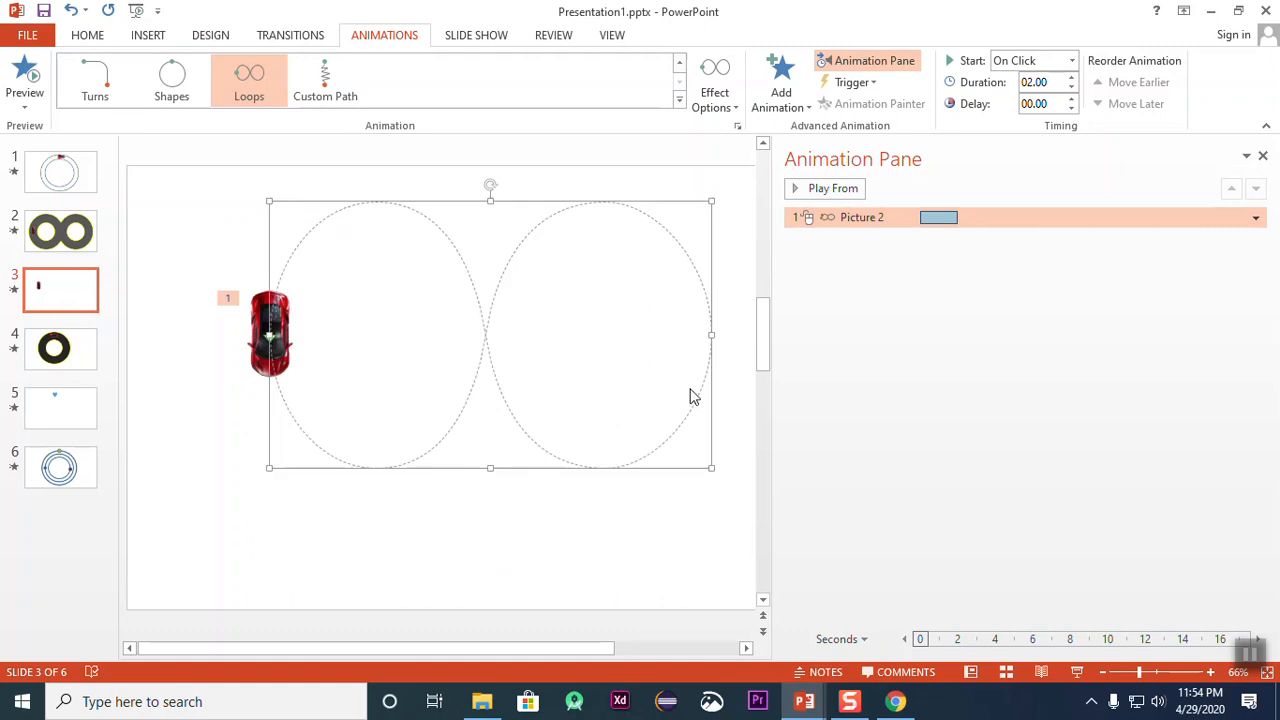
left_click(588, 511)
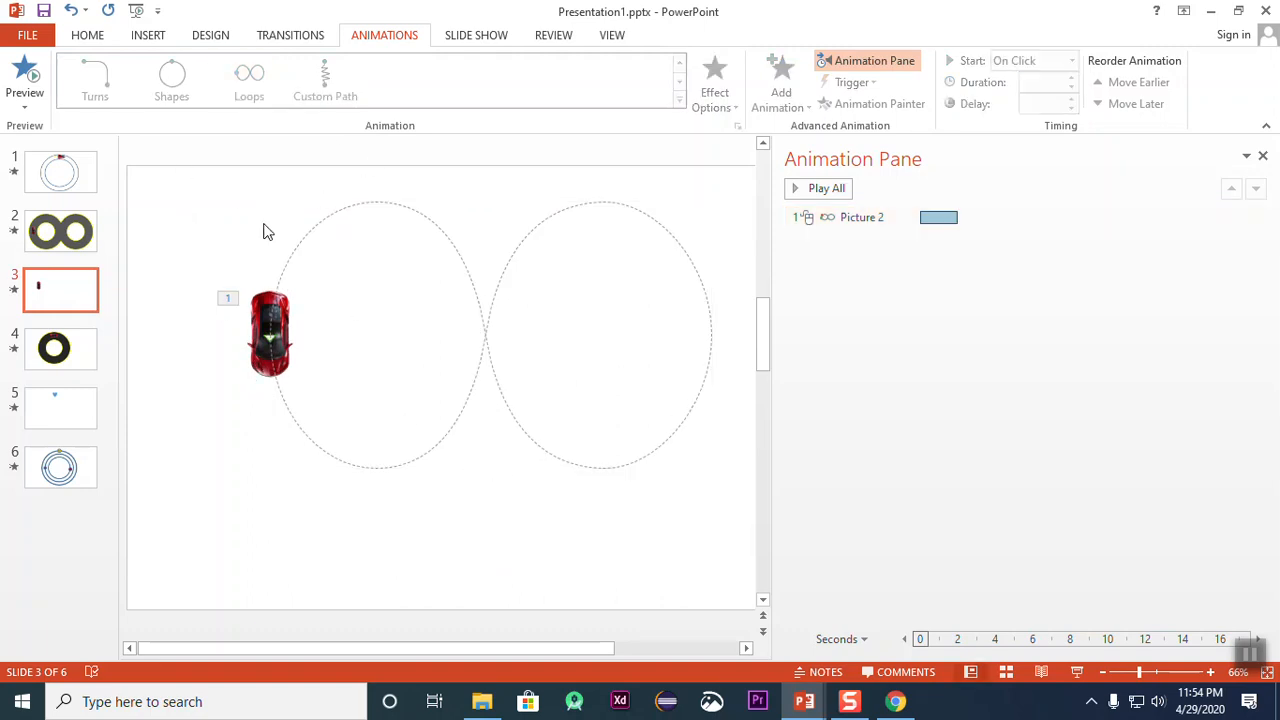
left_click(27, 72)
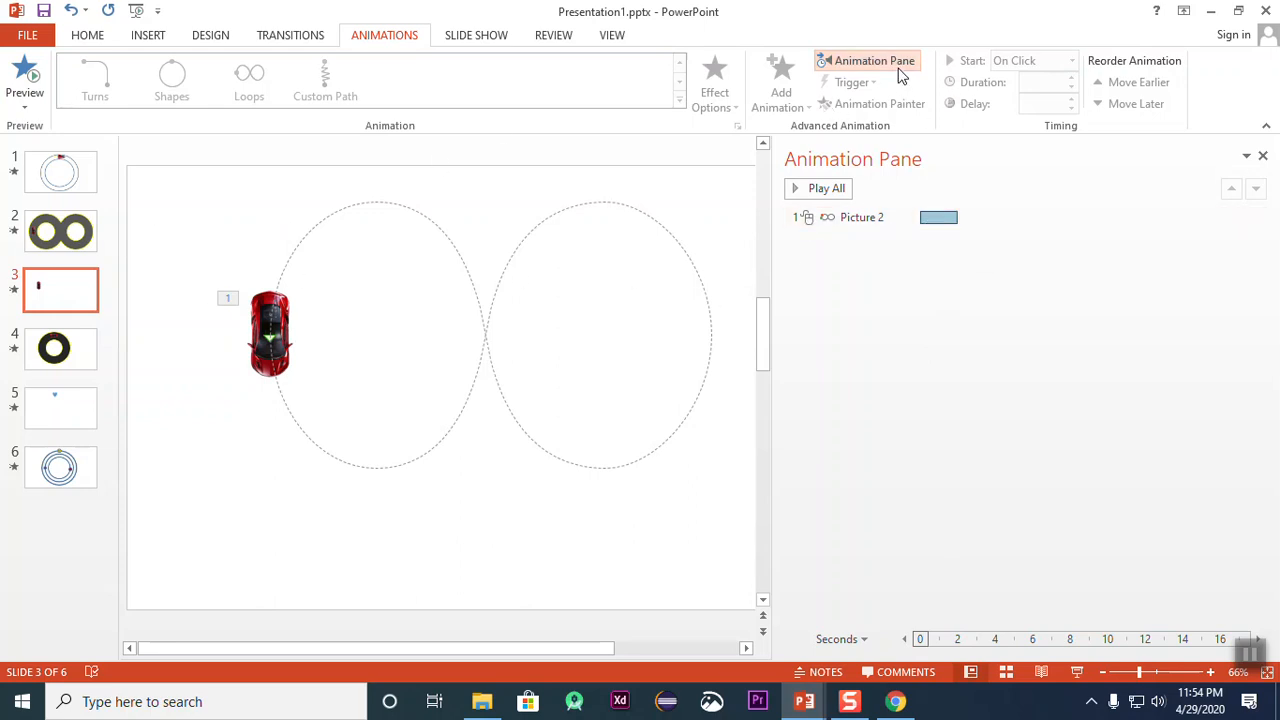
Step: Add a Spin emphasis animation to the car, set it to start With Previous, and preview the slide's animations
left_click(264, 310)
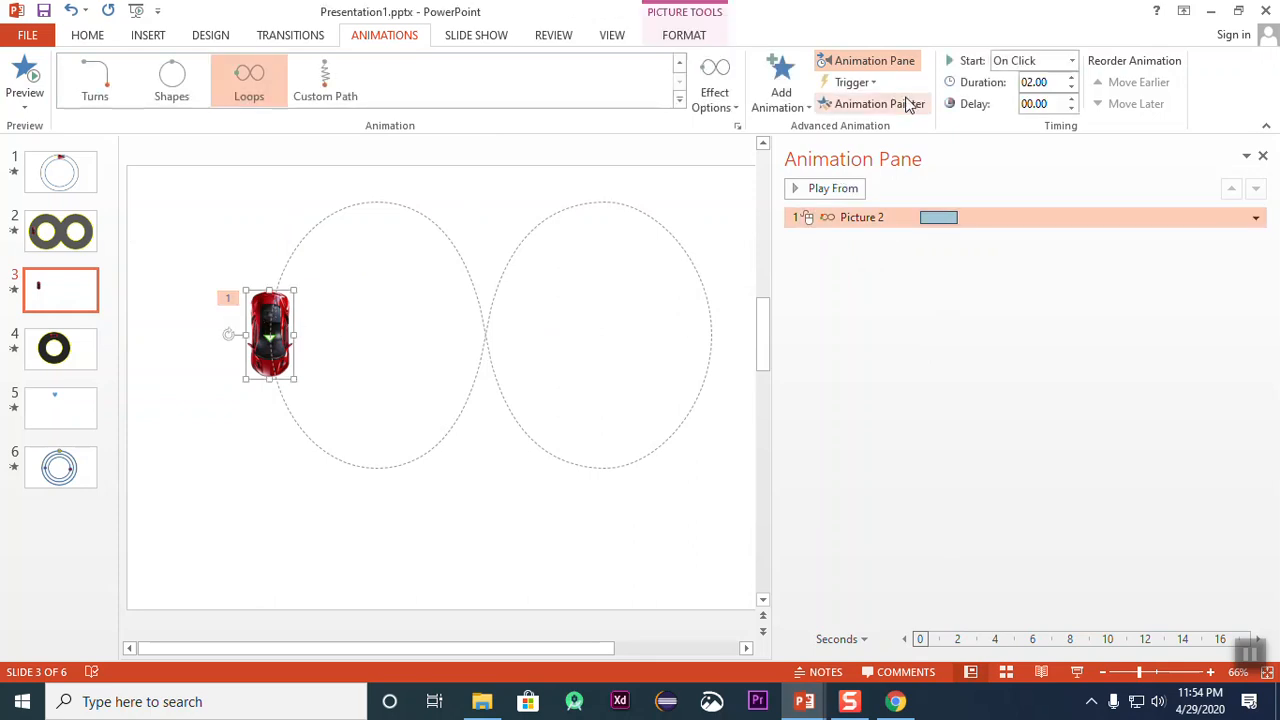
left_click(797, 118)
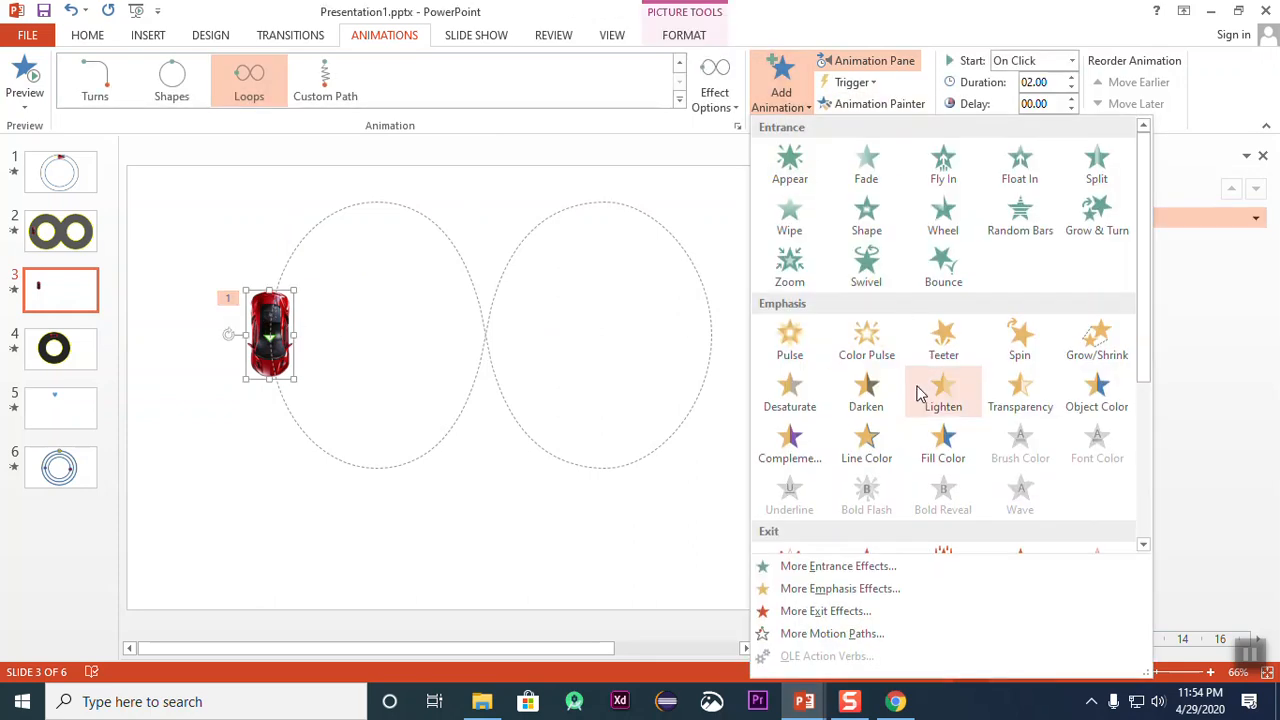
left_click(1028, 347)
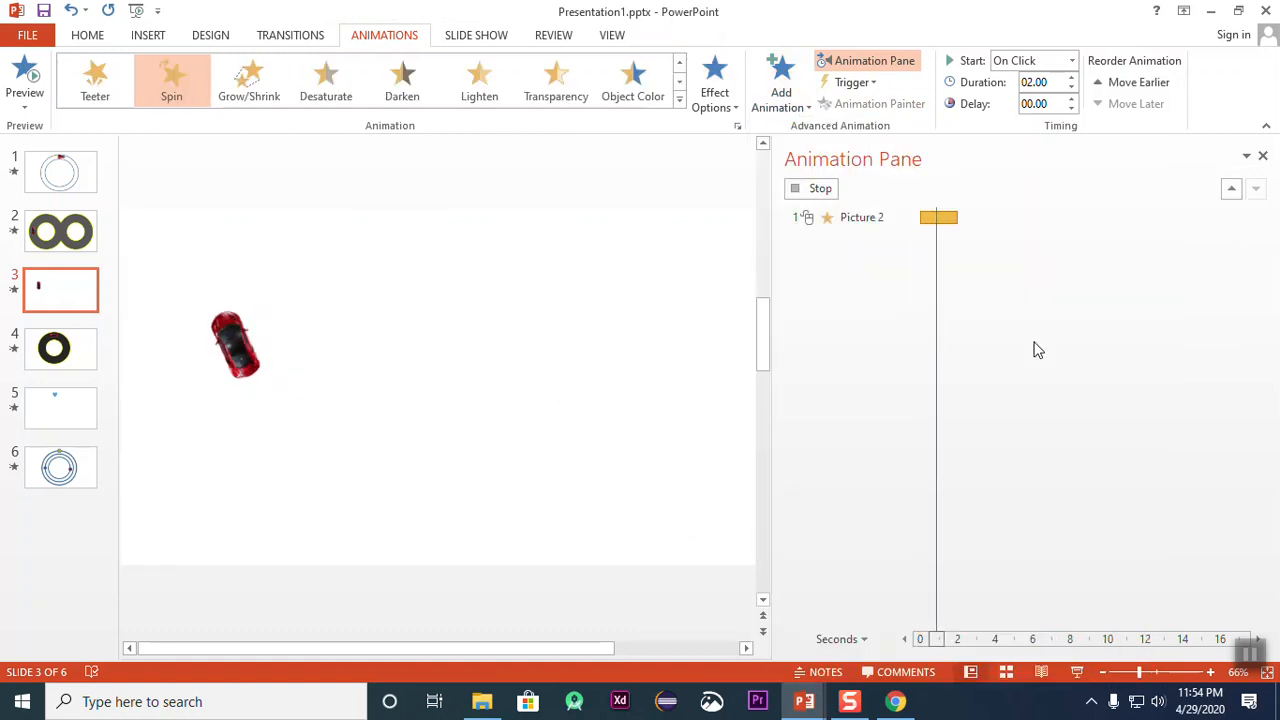
left_click(1075, 62)
left_click(1040, 97)
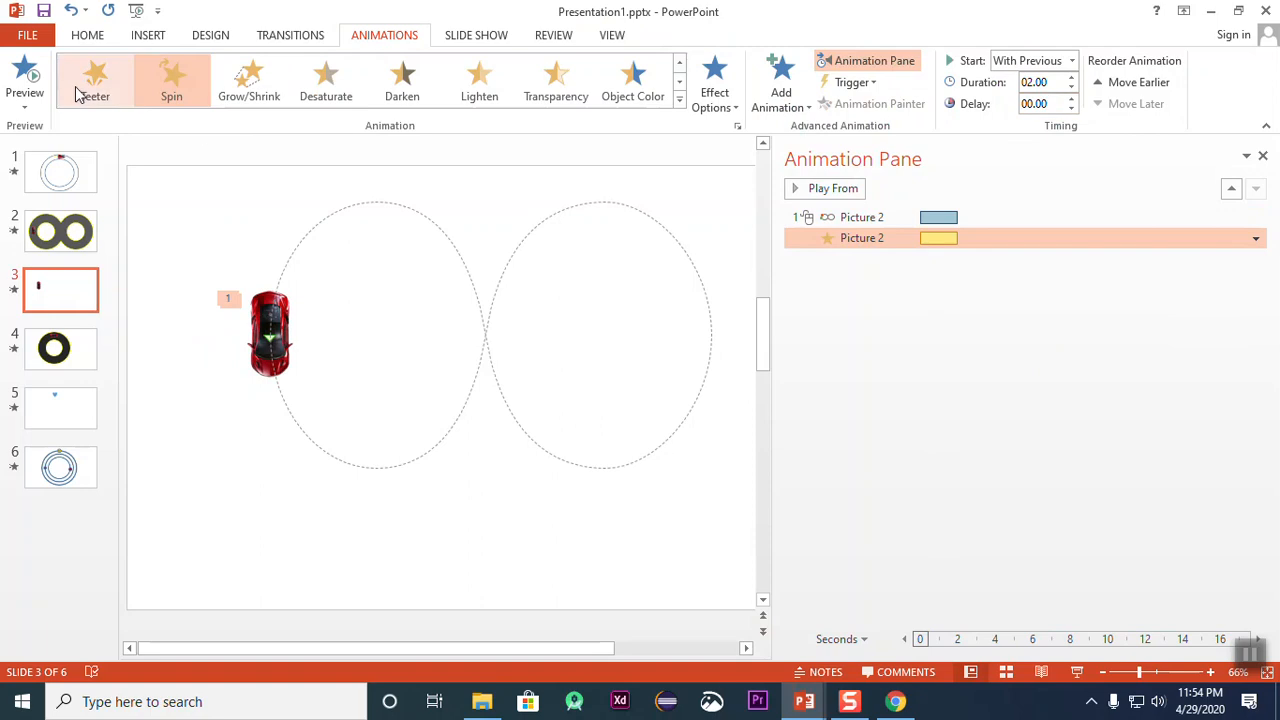
left_click(27, 76)
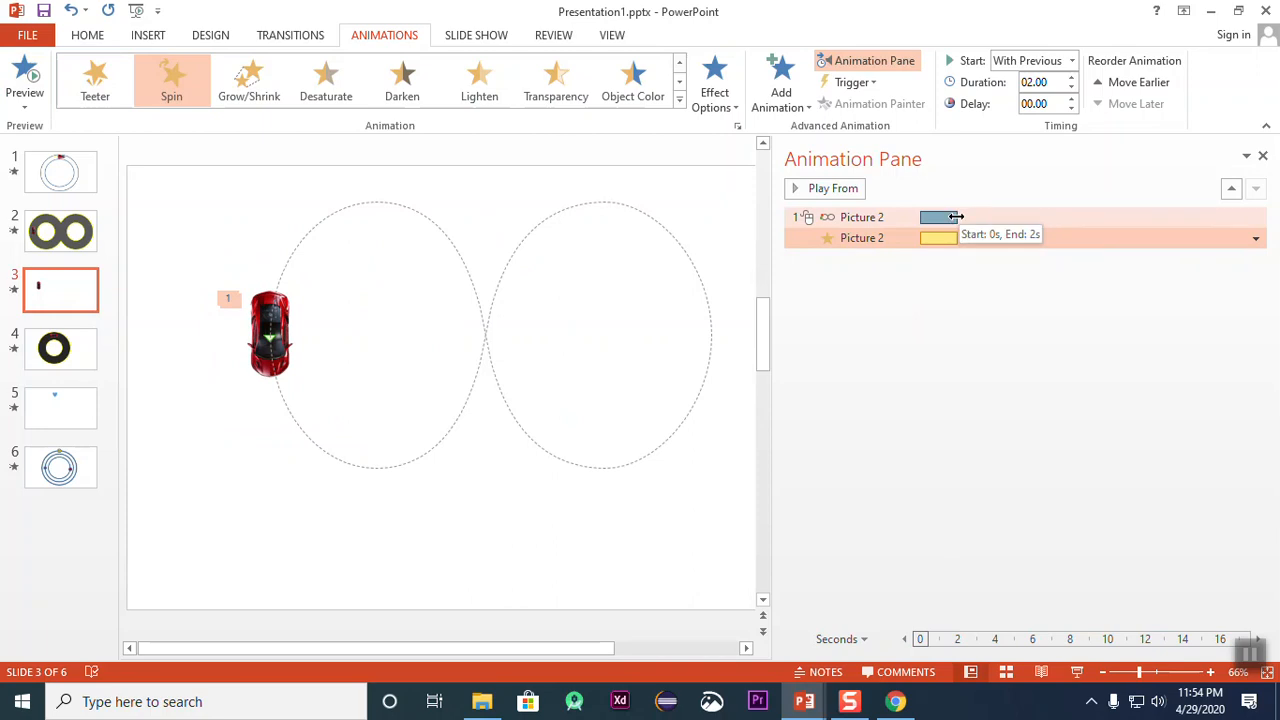
Step: Set the figure-eight path's duration to 12 seconds and its smooth start and smooth end to 0 sec
left_click_drag(955, 216, 1144, 224)
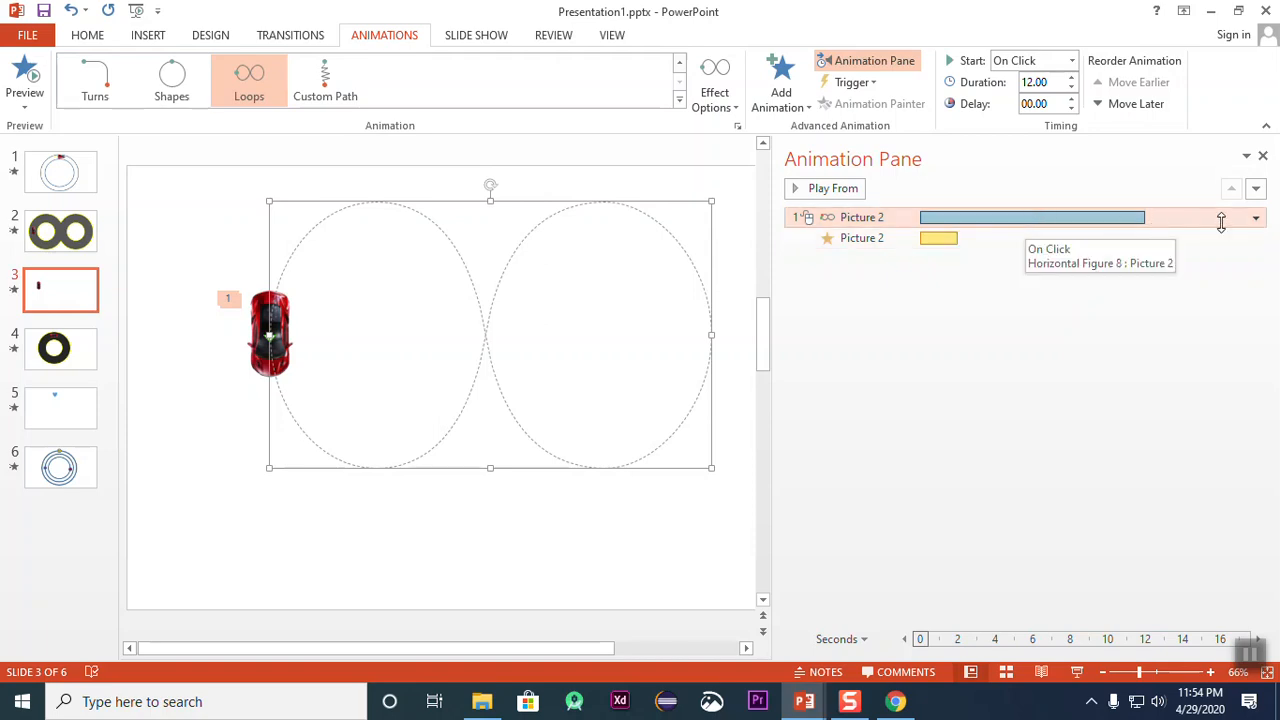
left_click(1256, 218)
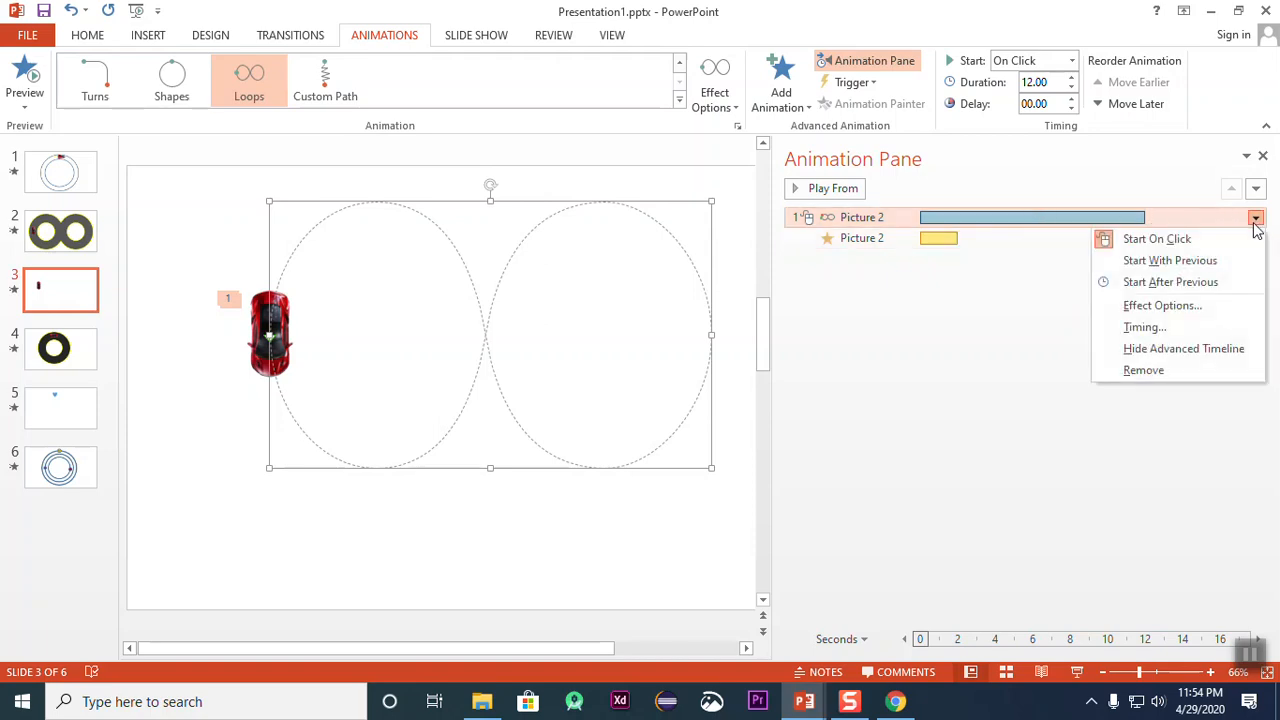
left_click(1165, 306)
left_click_drag(609, 272, 586, 297)
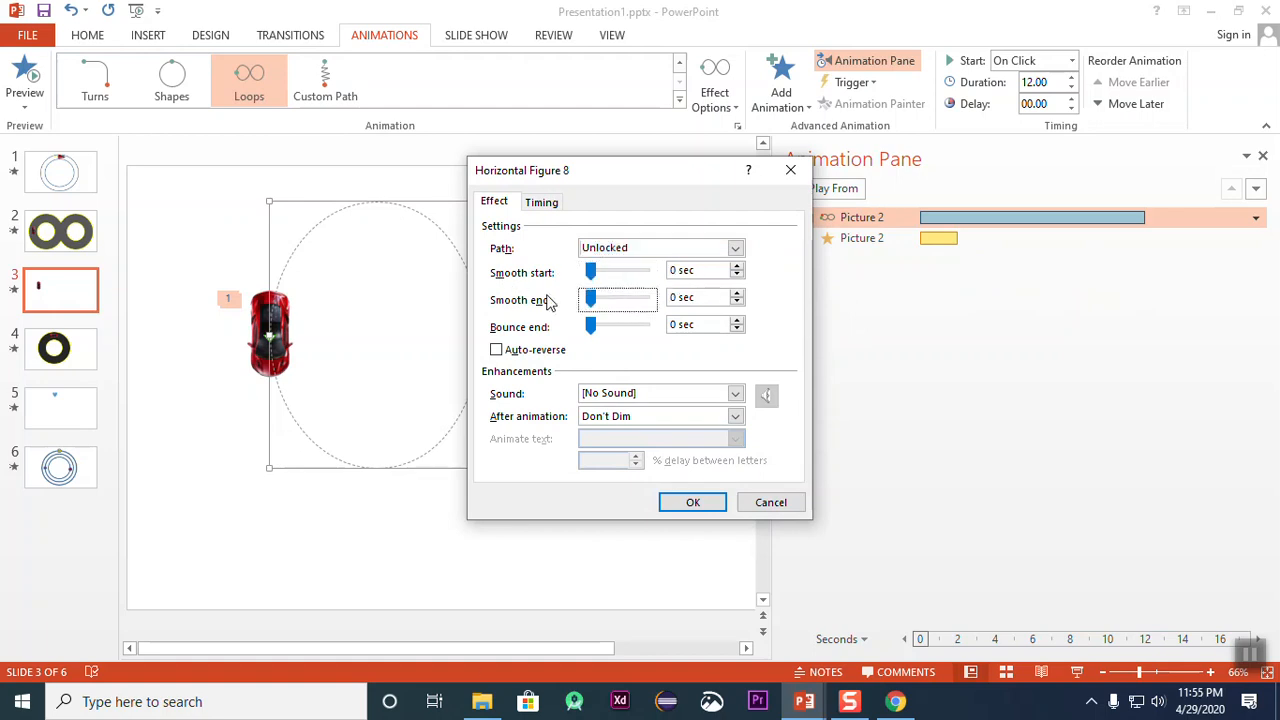
left_click(695, 503)
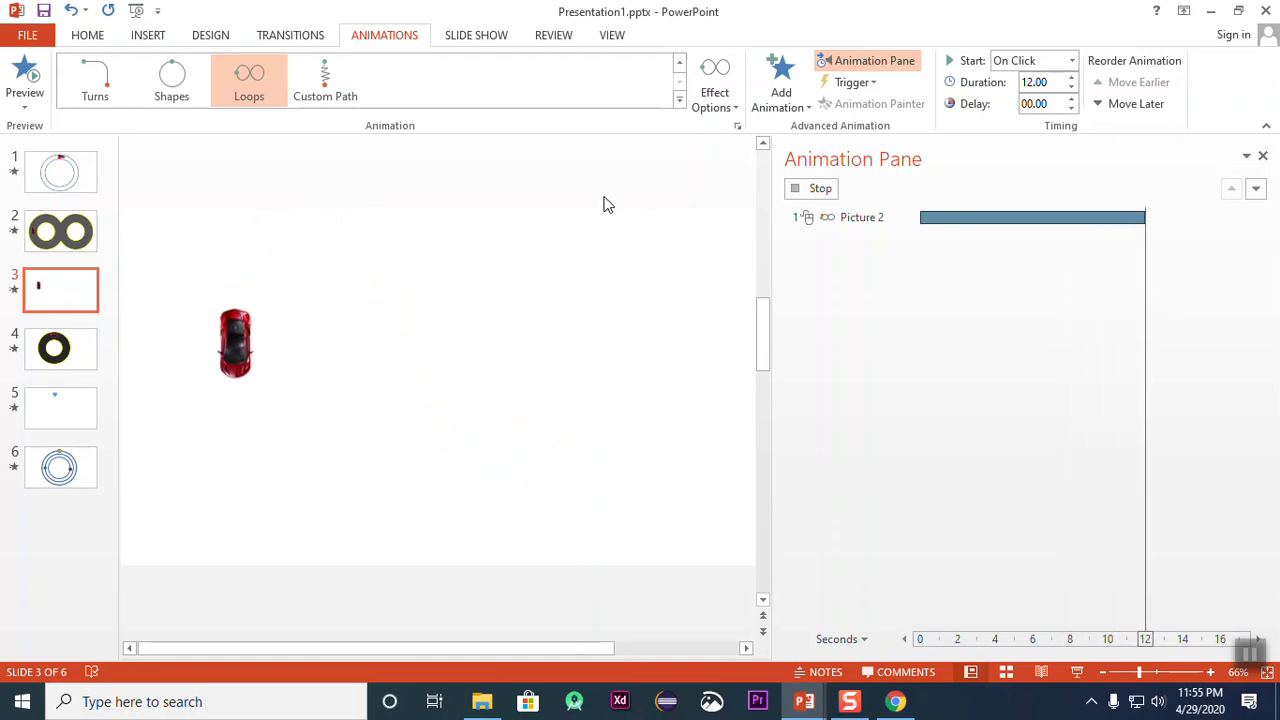
Step: Move the car together with its figure-eight path slightly down and to the left on the slide
left_click_drag(195, 212, 510, 490)
left_click(545, 455)
left_click_drag(190, 242, 500, 488)
left_click_drag(266, 337, 247, 377)
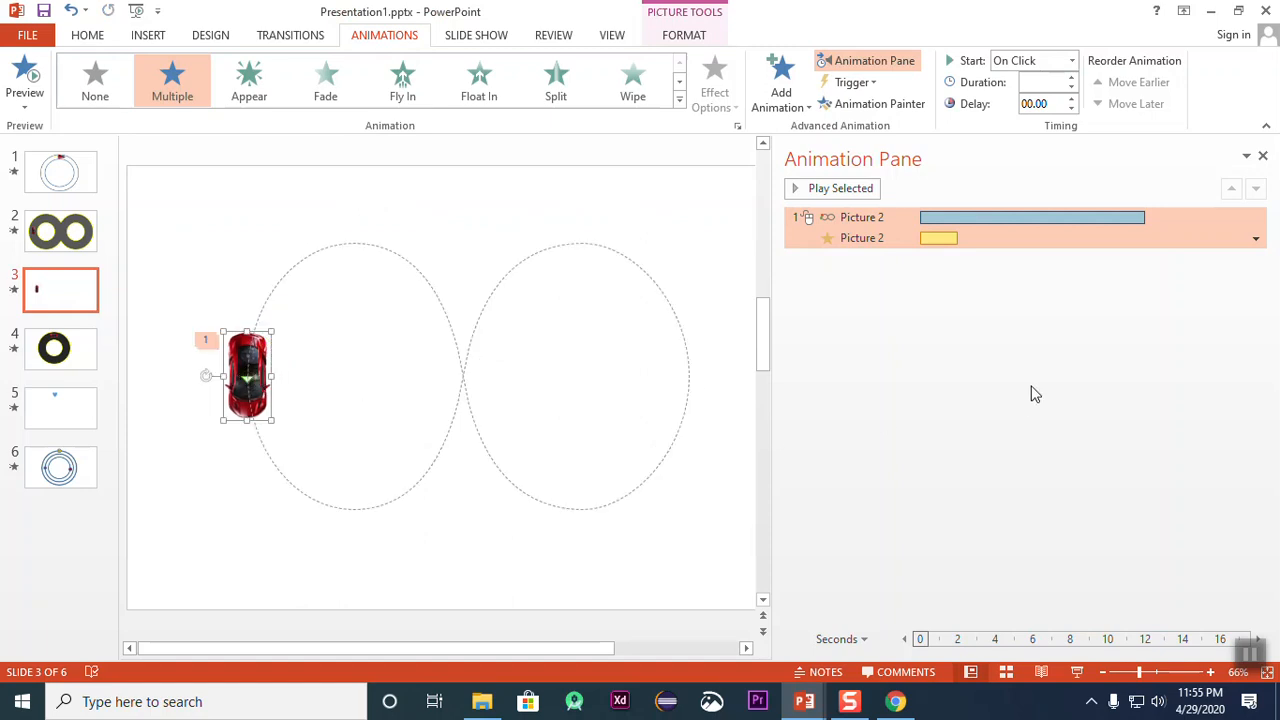
left_click(895, 365)
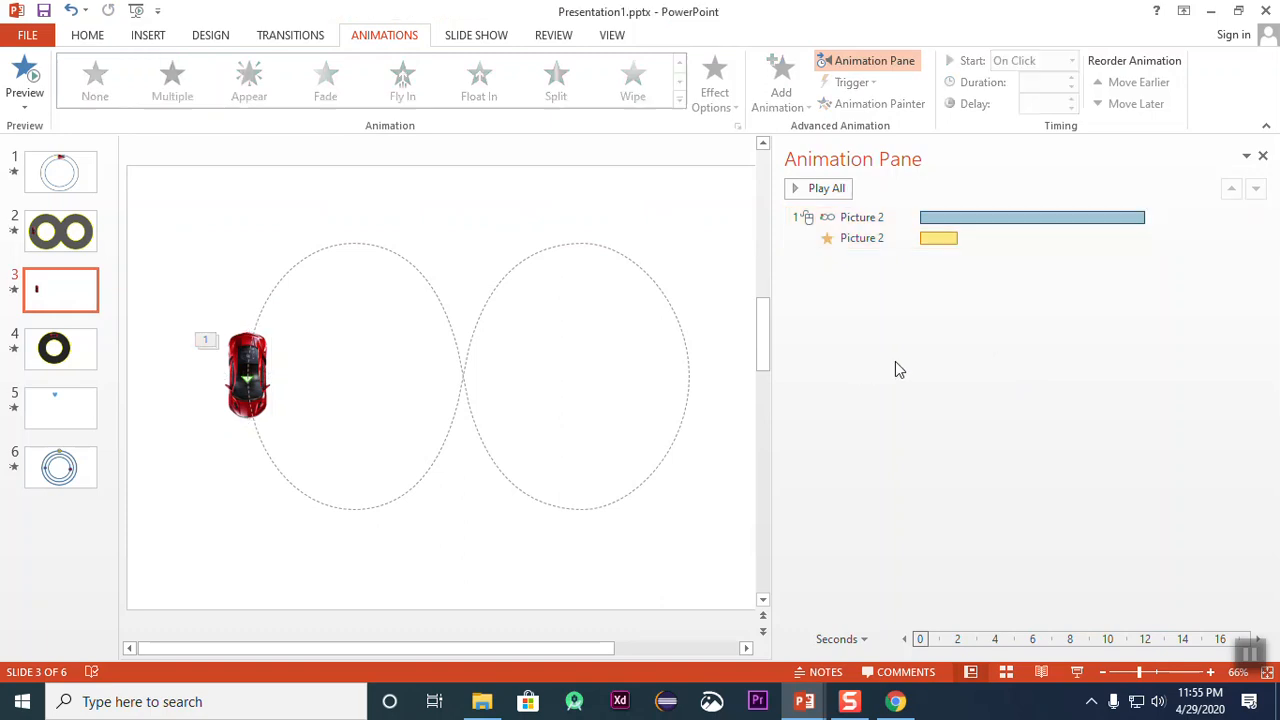
Step: Set the direction of the car's Spin animation to Counterclockwise
left_click(880, 238)
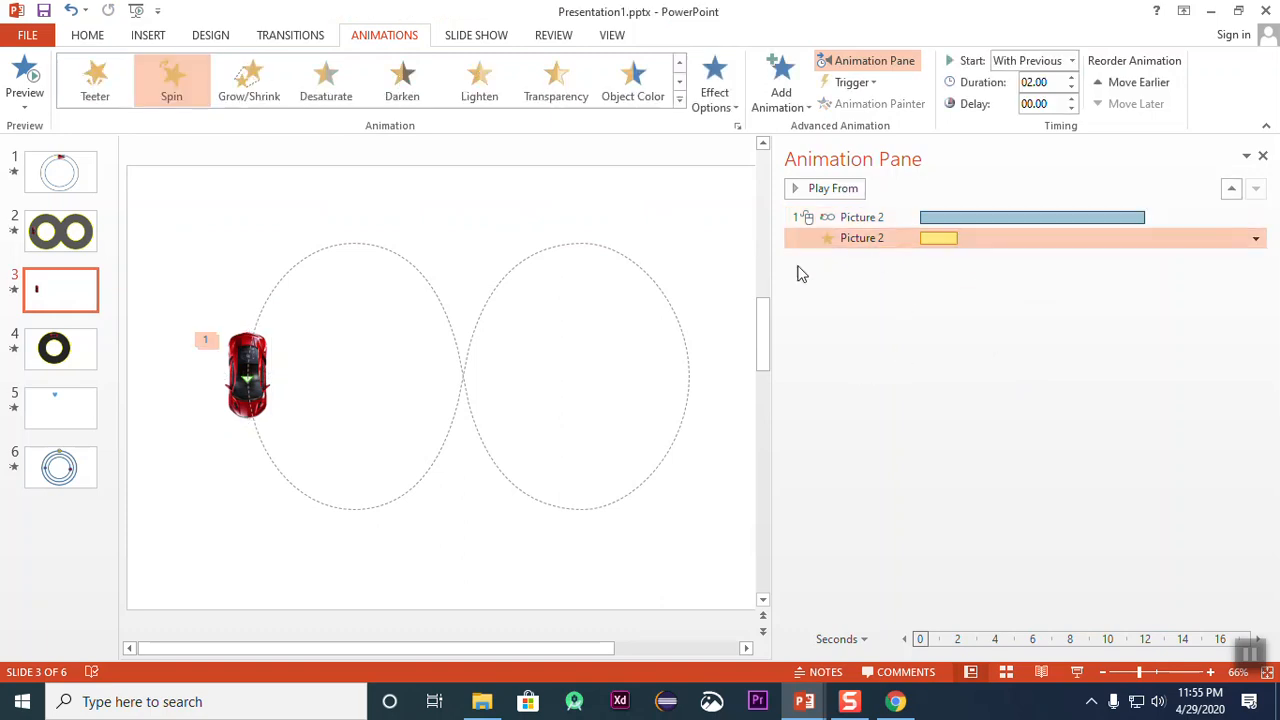
left_click(246, 352)
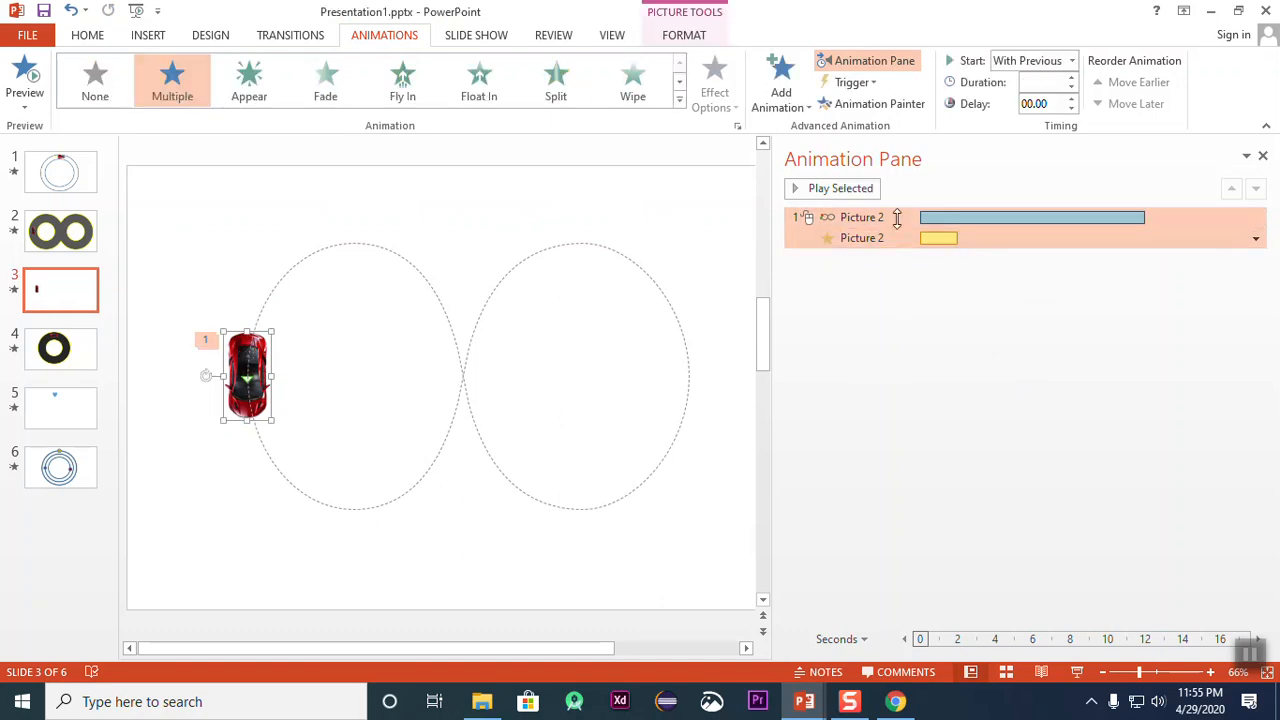
left_click(1008, 238)
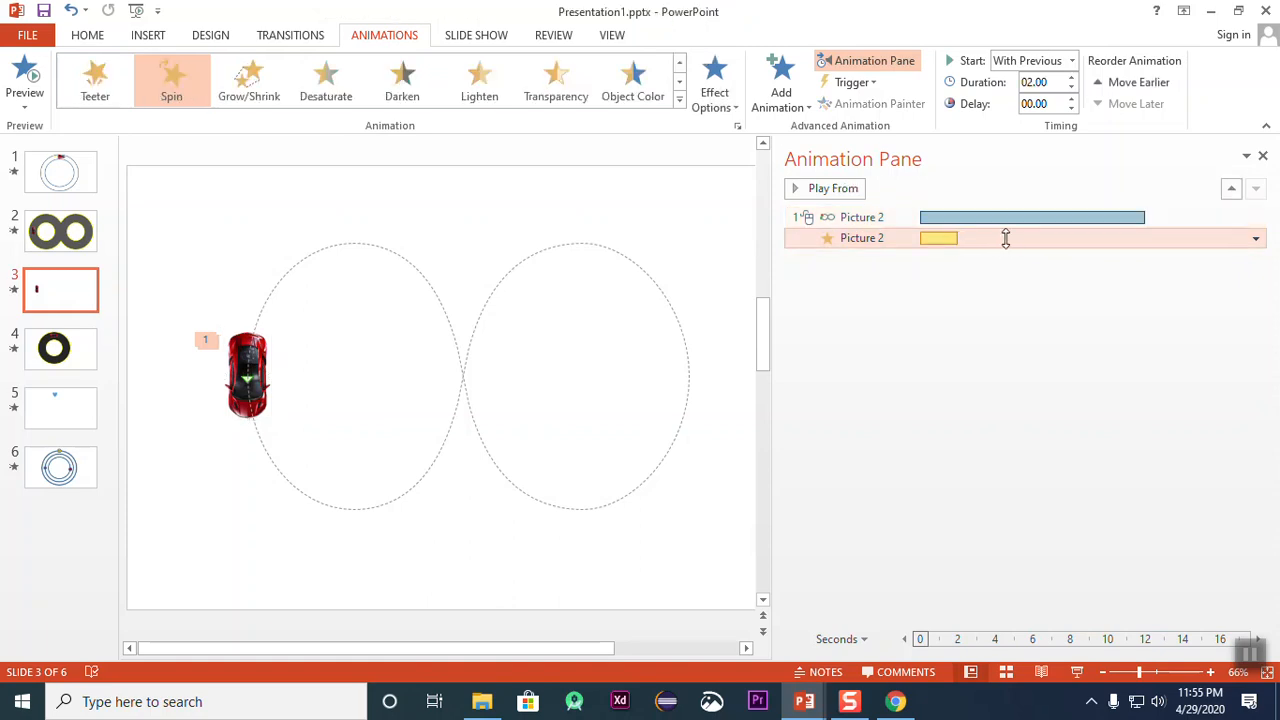
left_click(733, 108)
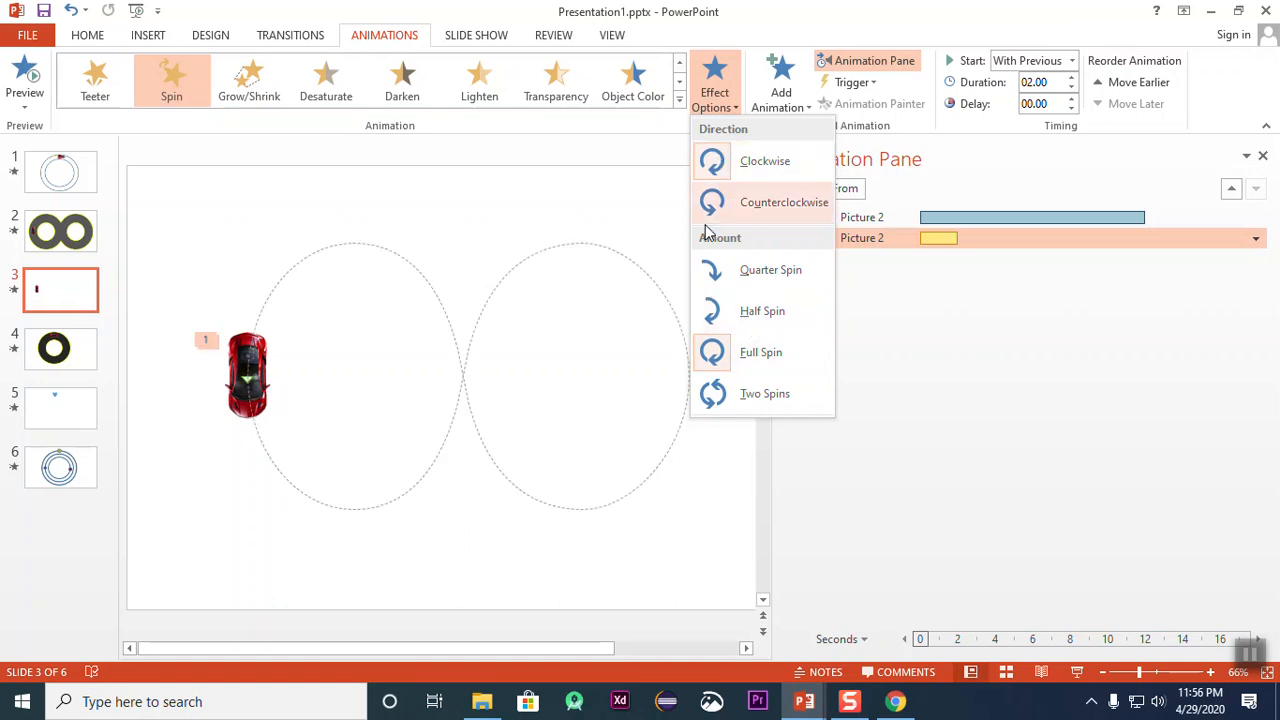
left_click(785, 203)
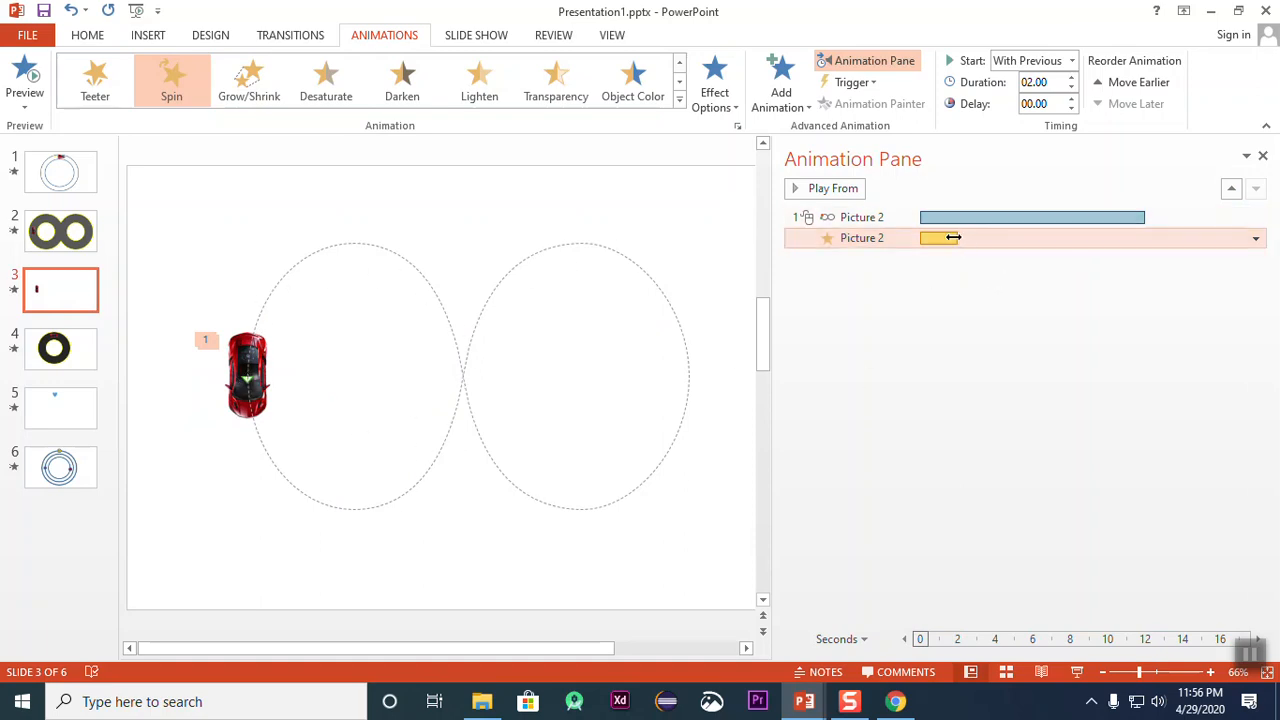
Step: Set the Spin animation's duration to 3 seconds
left_click_drag(955, 237, 957, 238)
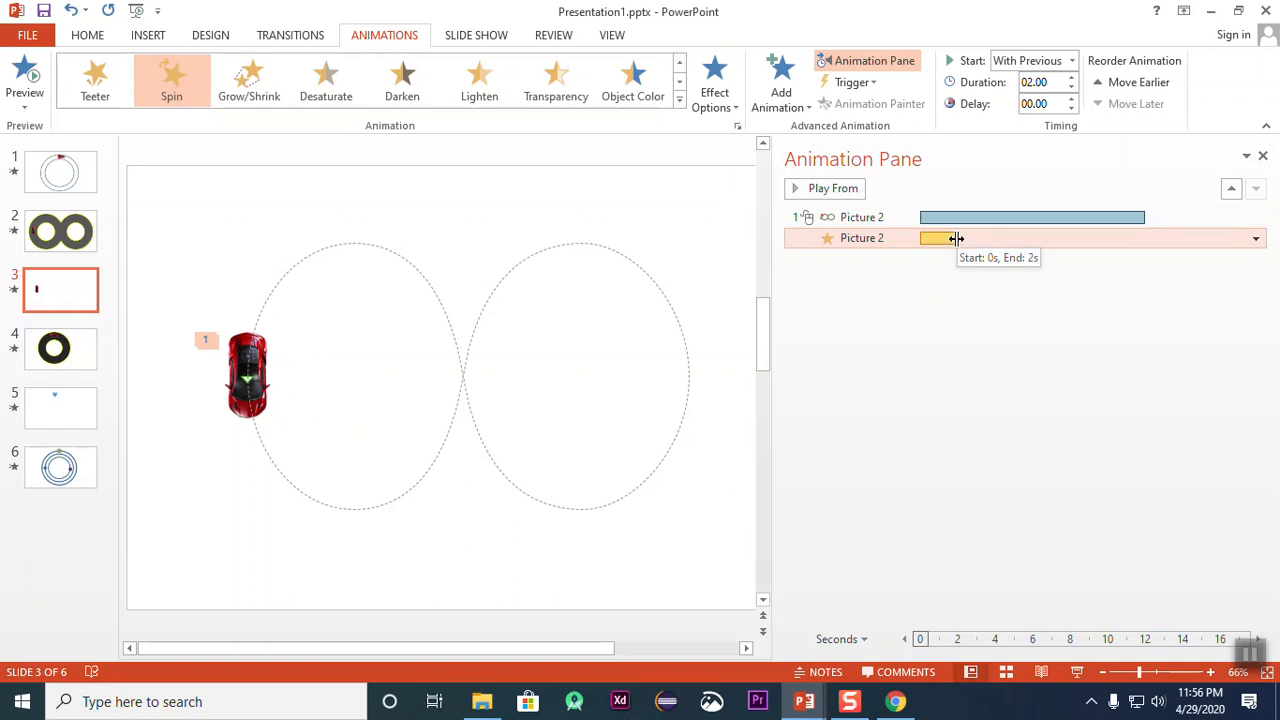
left_click(1072, 99)
left_click(1072, 99)
left_click(1072, 99)
left_click(1072, 99)
left_click(1071, 108)
left_click(1071, 108)
left_click(1071, 108)
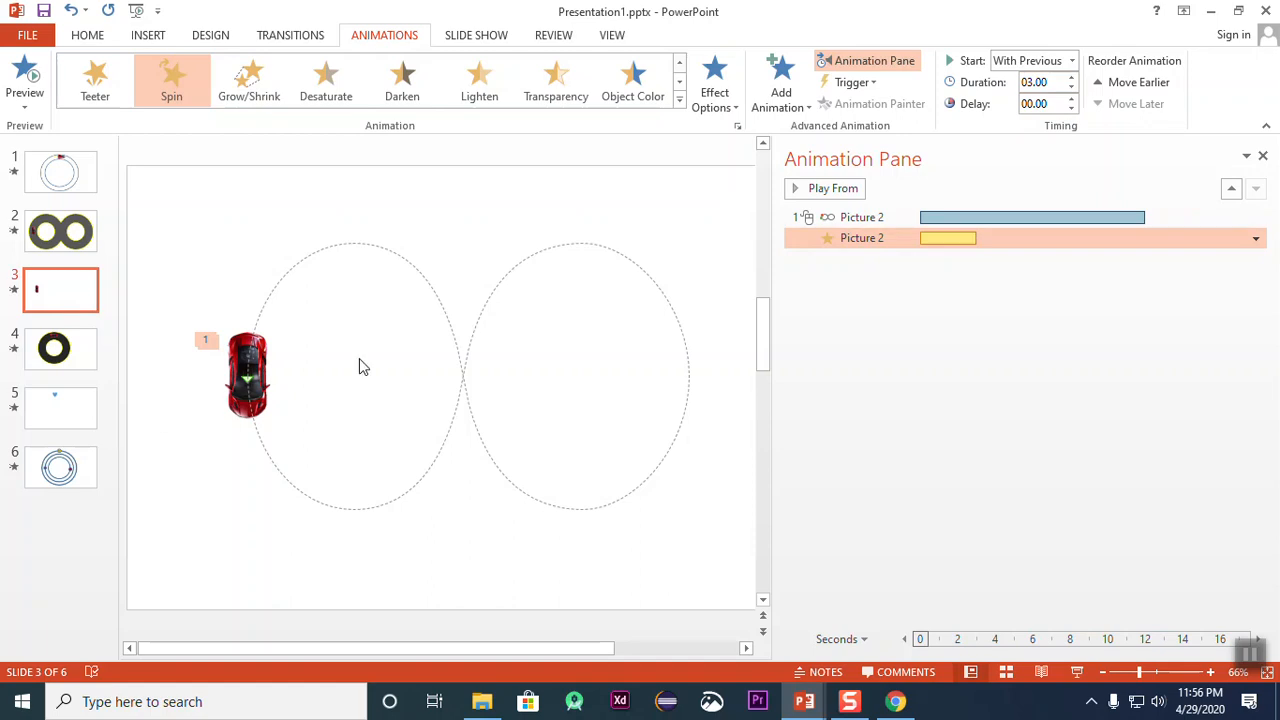
Step: Set the Spin animation's amount to Half Spin, preview the slide's animations and stop the playback
left_click(729, 110)
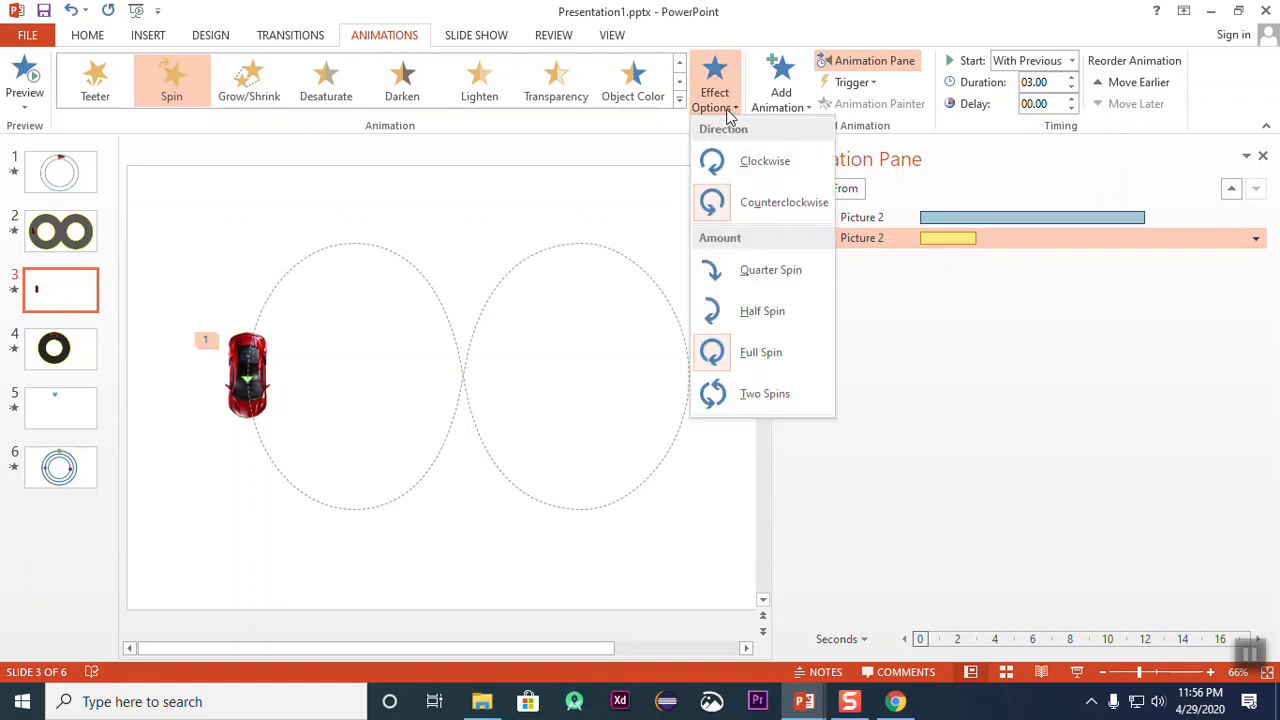
left_click(757, 311)
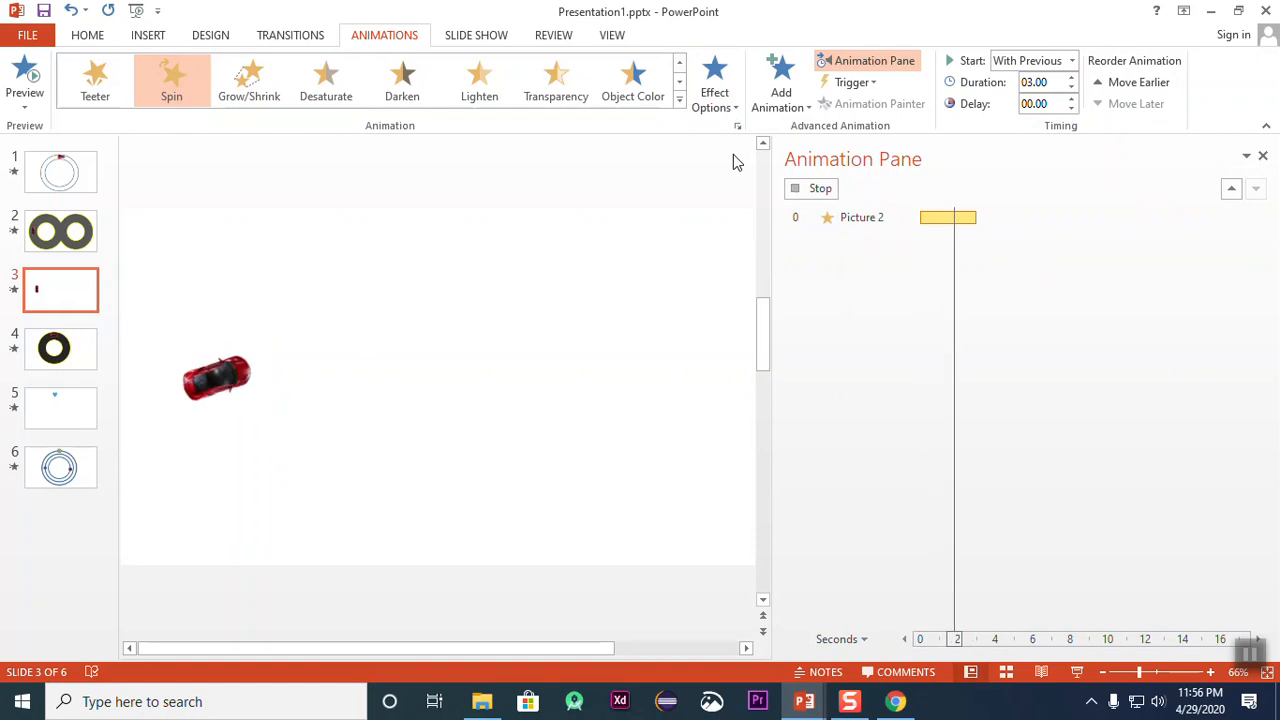
left_click(735, 108)
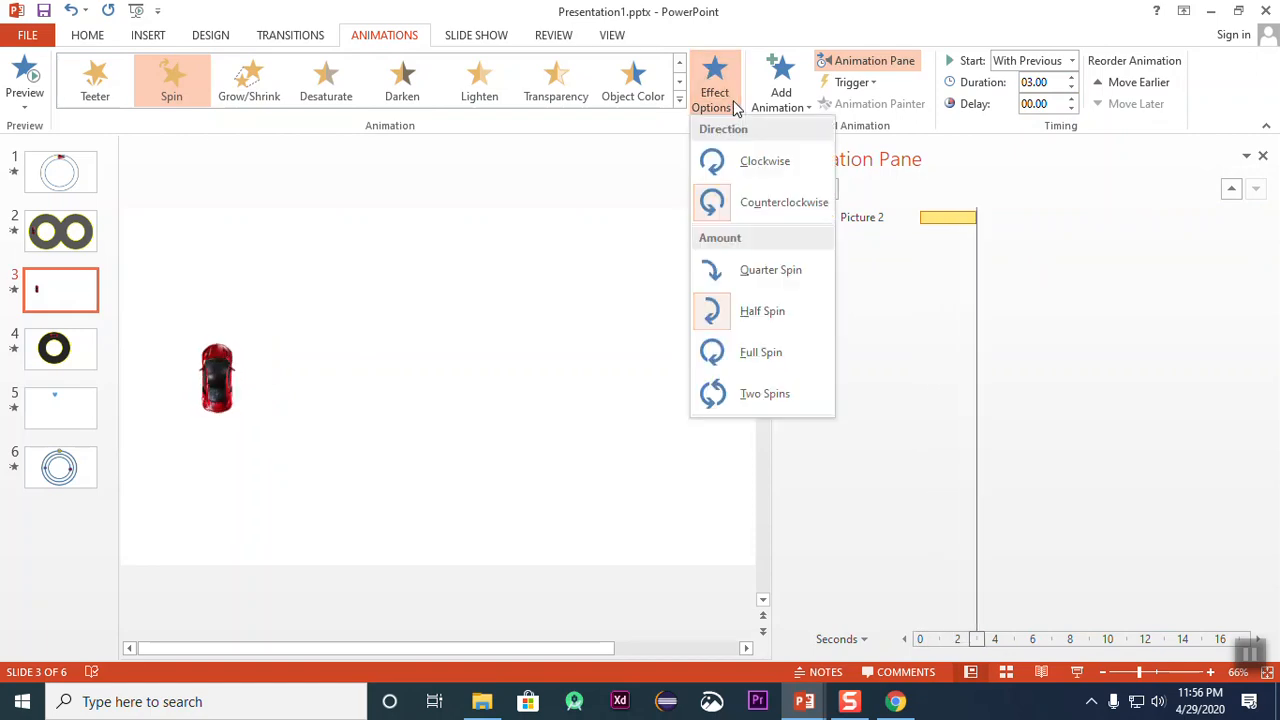
left_click(27, 95)
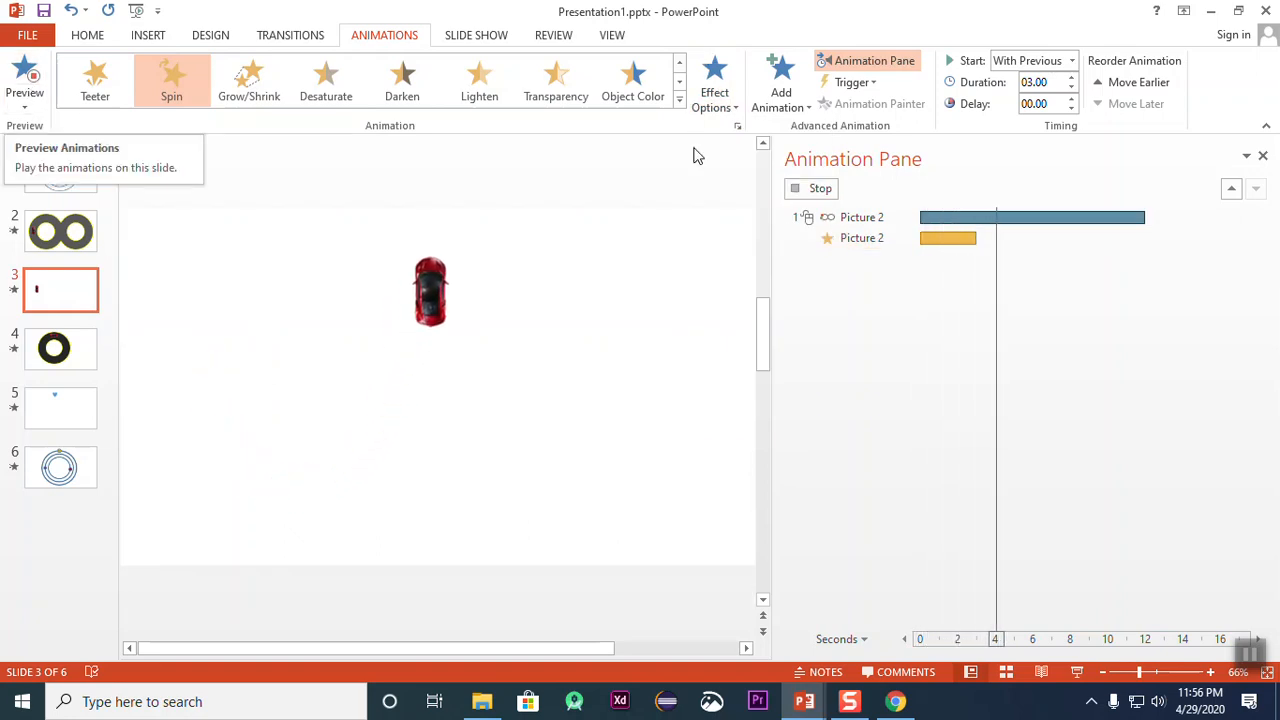
left_click(25, 103)
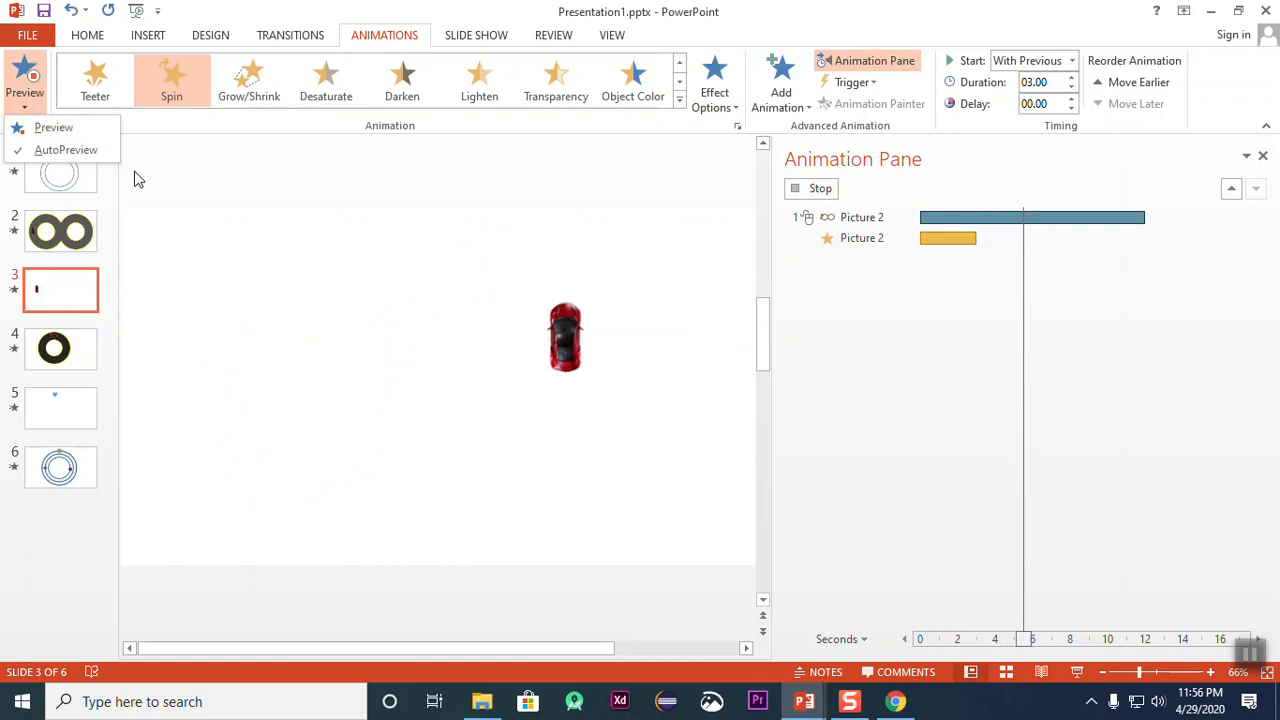
left_click(831, 208)
left_click(820, 190)
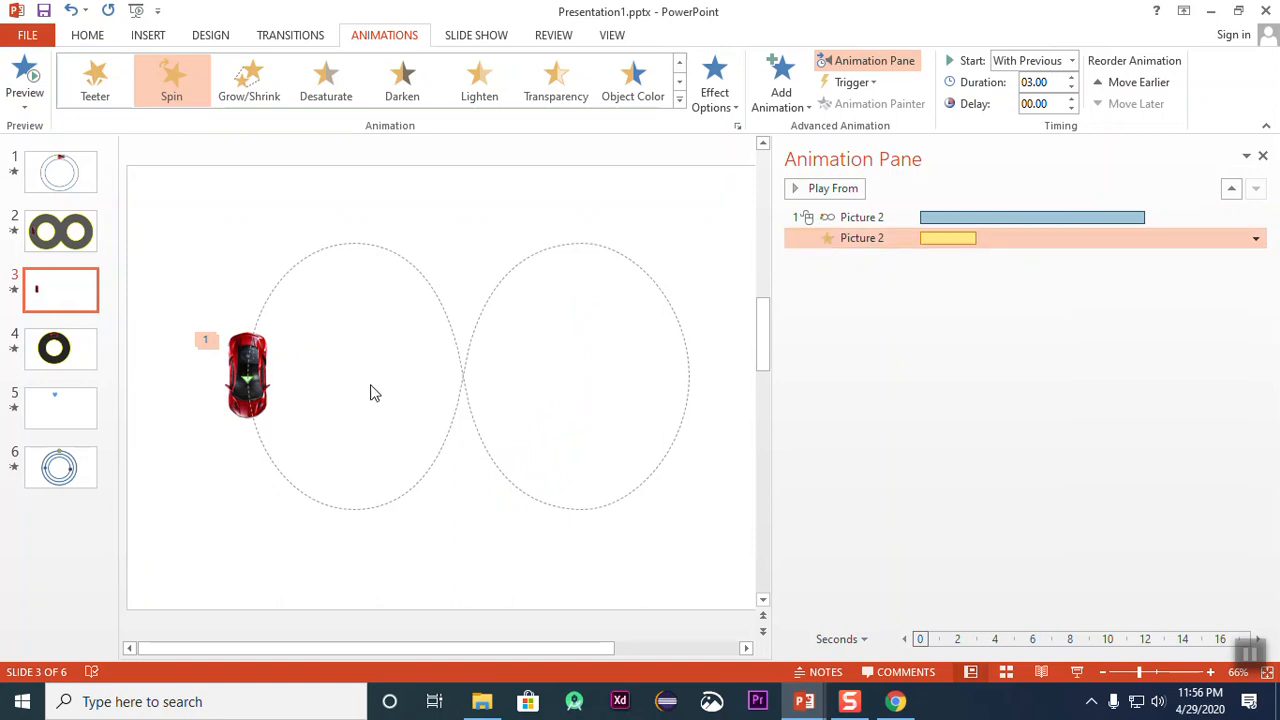
Step: Add a second Spin animation to the car with a 3-second delay and a 6-second duration
left_click(808, 112)
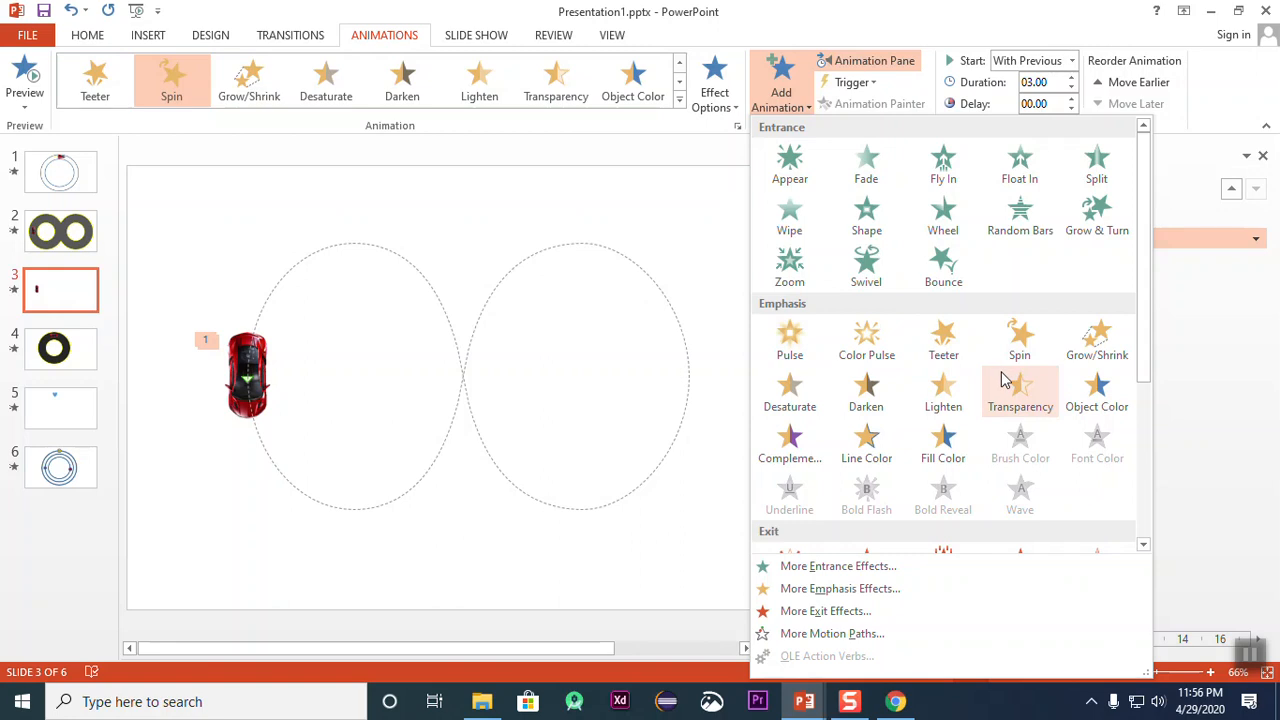
left_click(1039, 357)
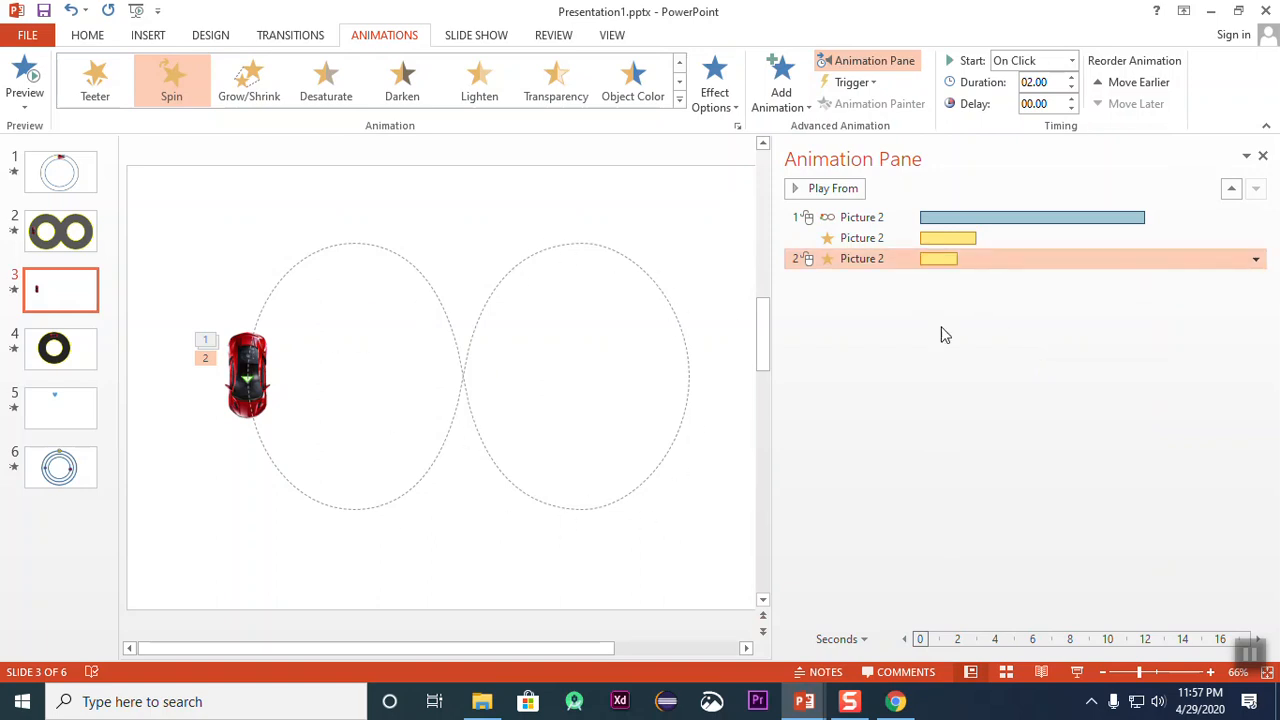
left_click_drag(927, 258, 1087, 253)
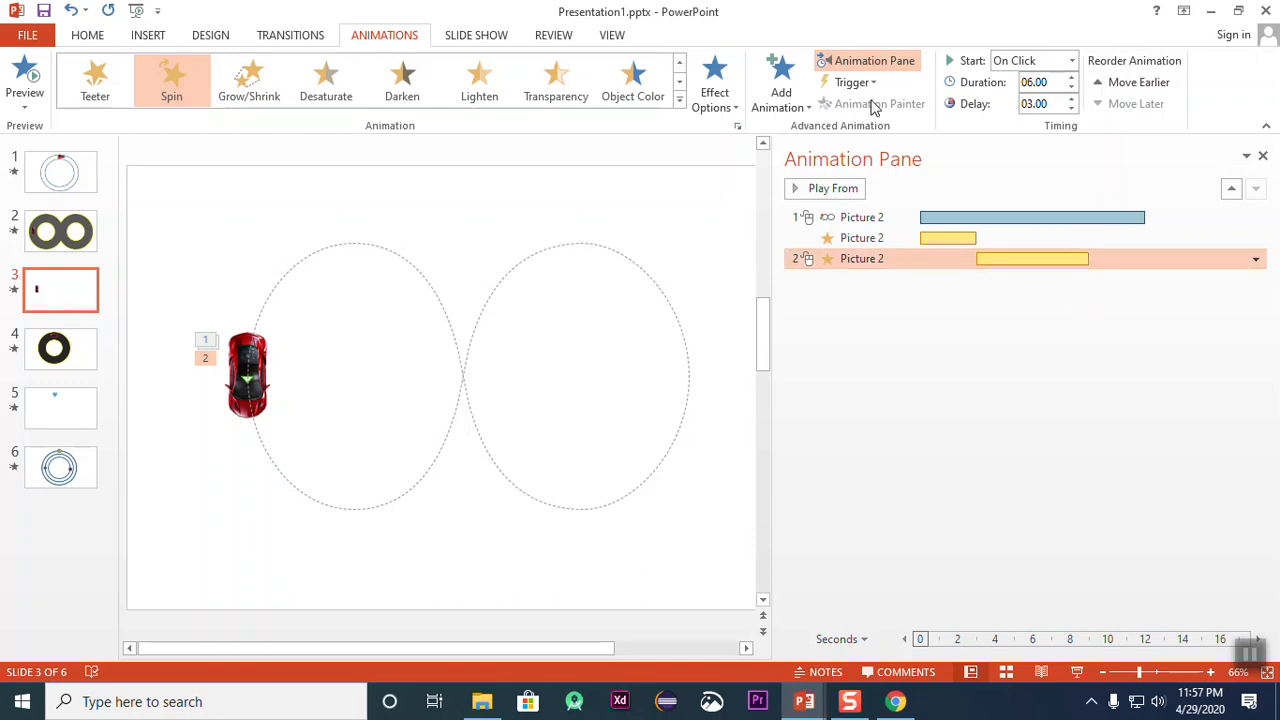
Step: Set the second Spin animation's amount to Full Spin, preview the slide's animations and stop the playback
left_click(714, 97)
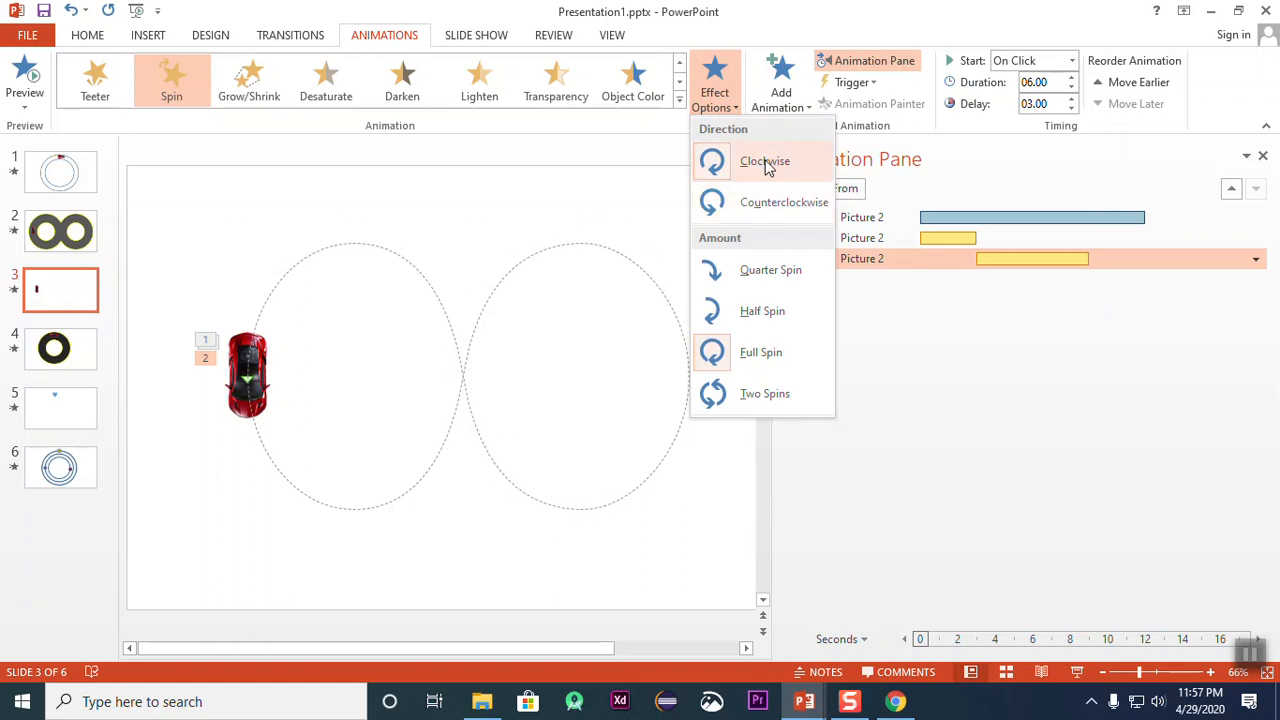
left_click(768, 364)
left_click(28, 72)
left_click(28, 72)
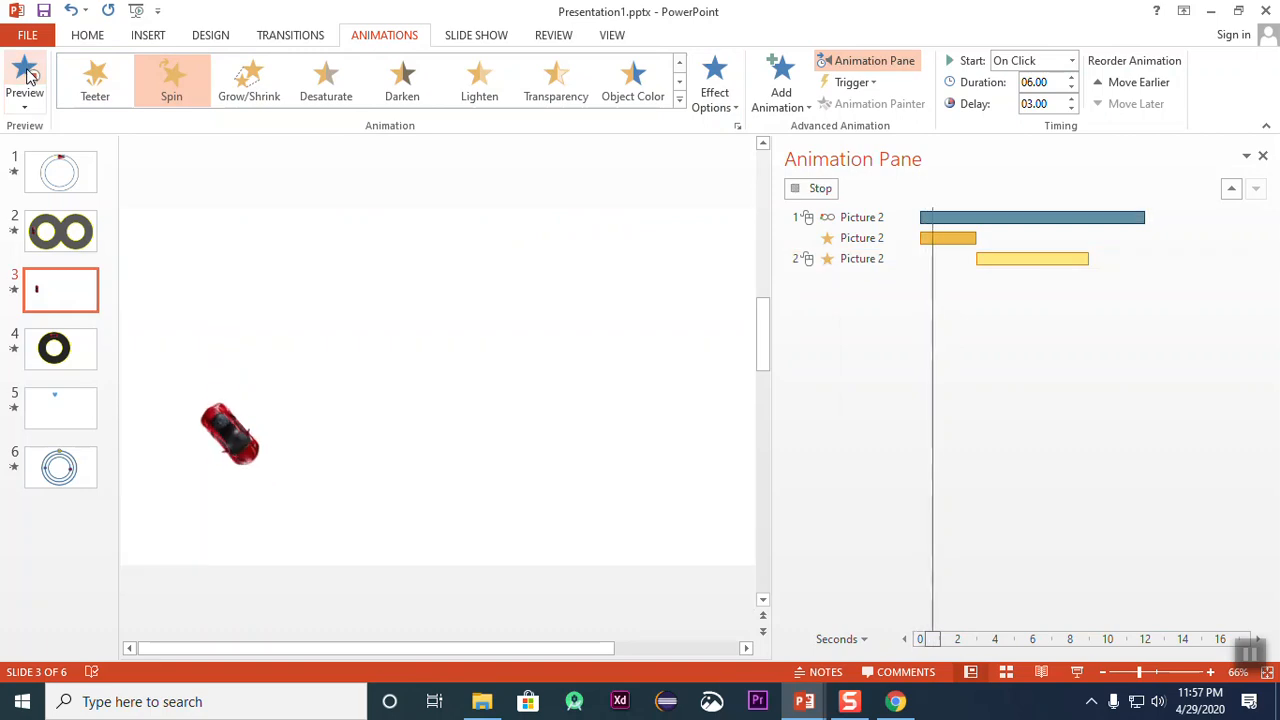
left_click(28, 72)
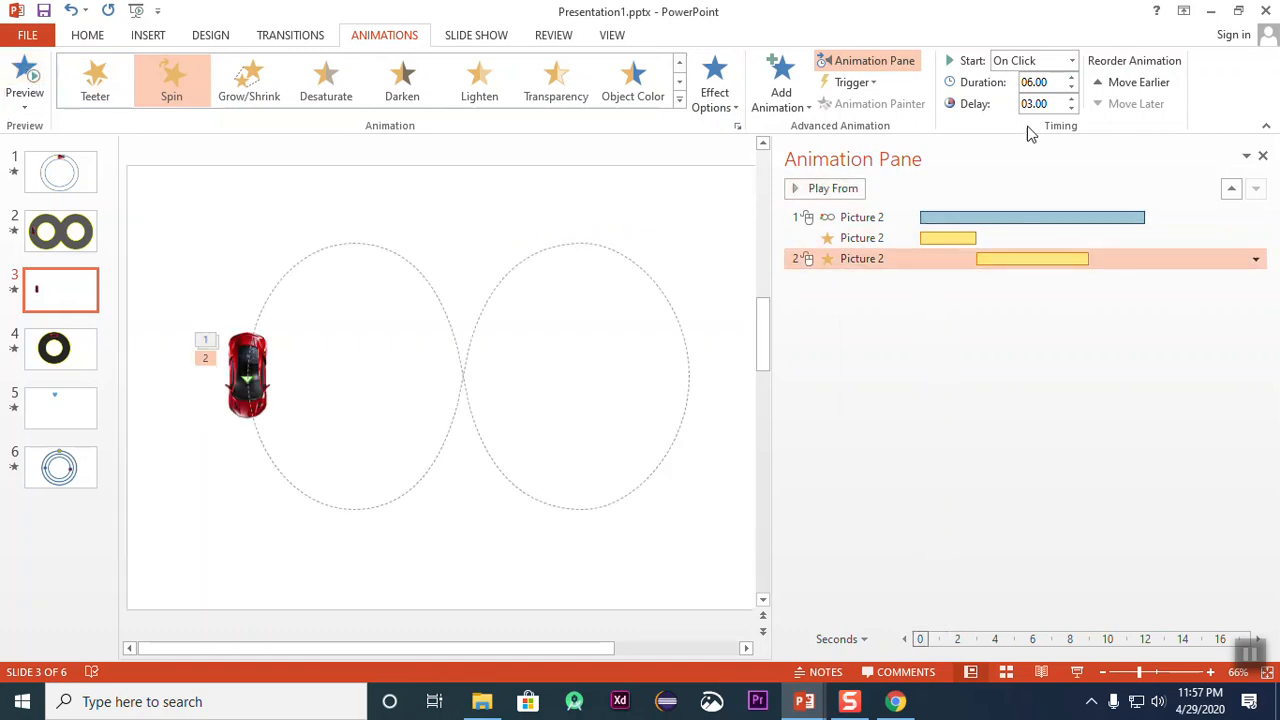
Step: Set the car's second Spin animation to start With Previous
left_click(1072, 61)
left_click(1060, 99)
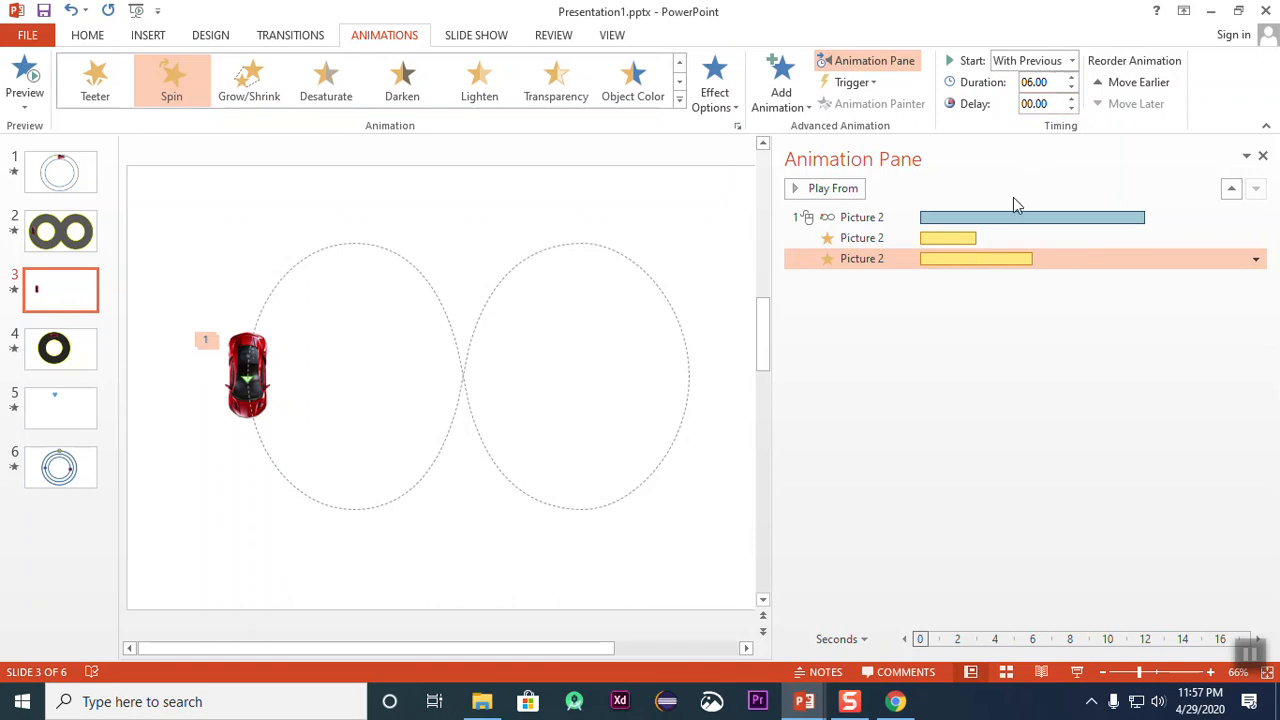
left_click_drag(920, 258, 988, 258)
left_click(1071, 61)
left_click(1030, 118)
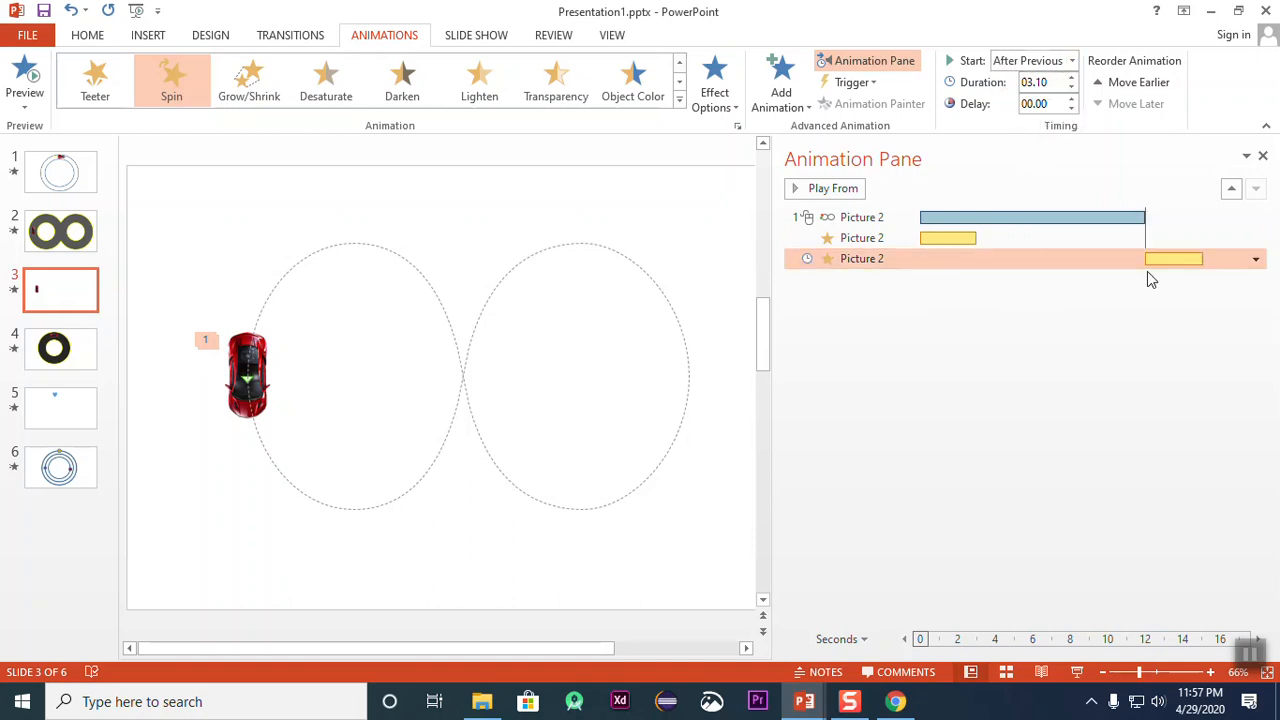
left_click(1040, 62)
left_click(1029, 101)
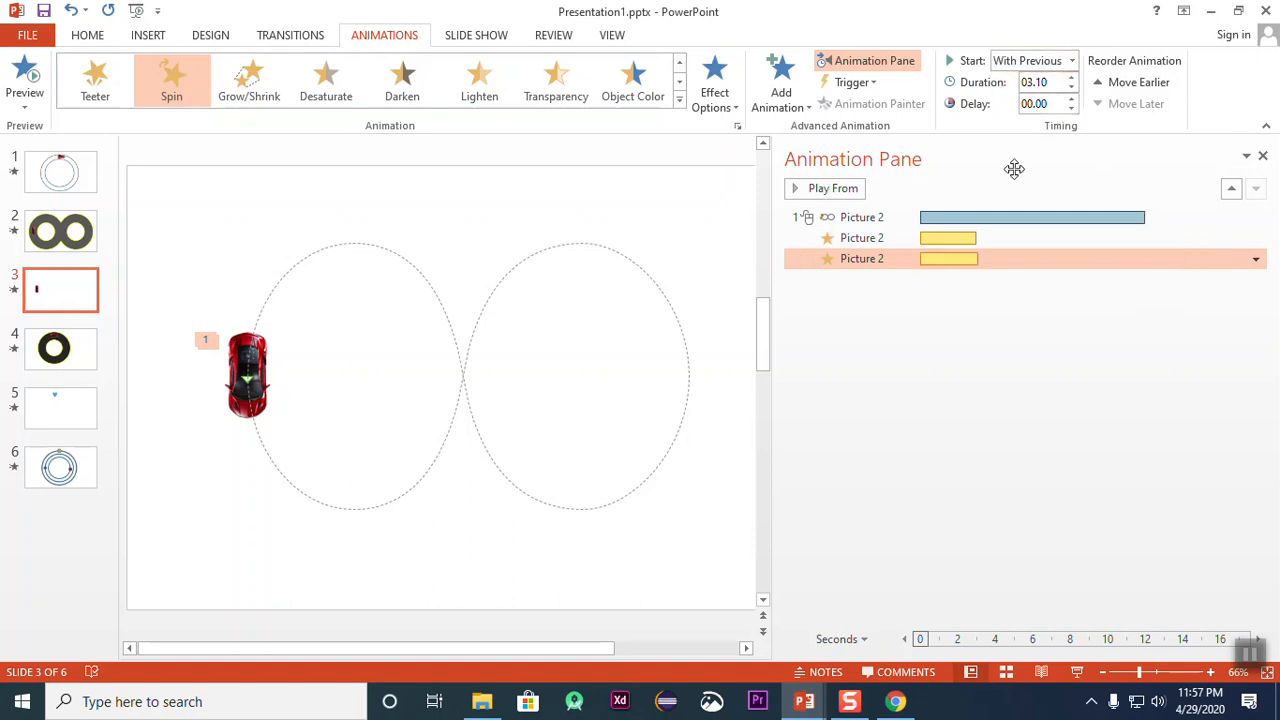
Step: Give the second Spin animation a 3-second delay and a 6-second duration, and preview the slide's animations
left_click_drag(926, 259, 978, 263)
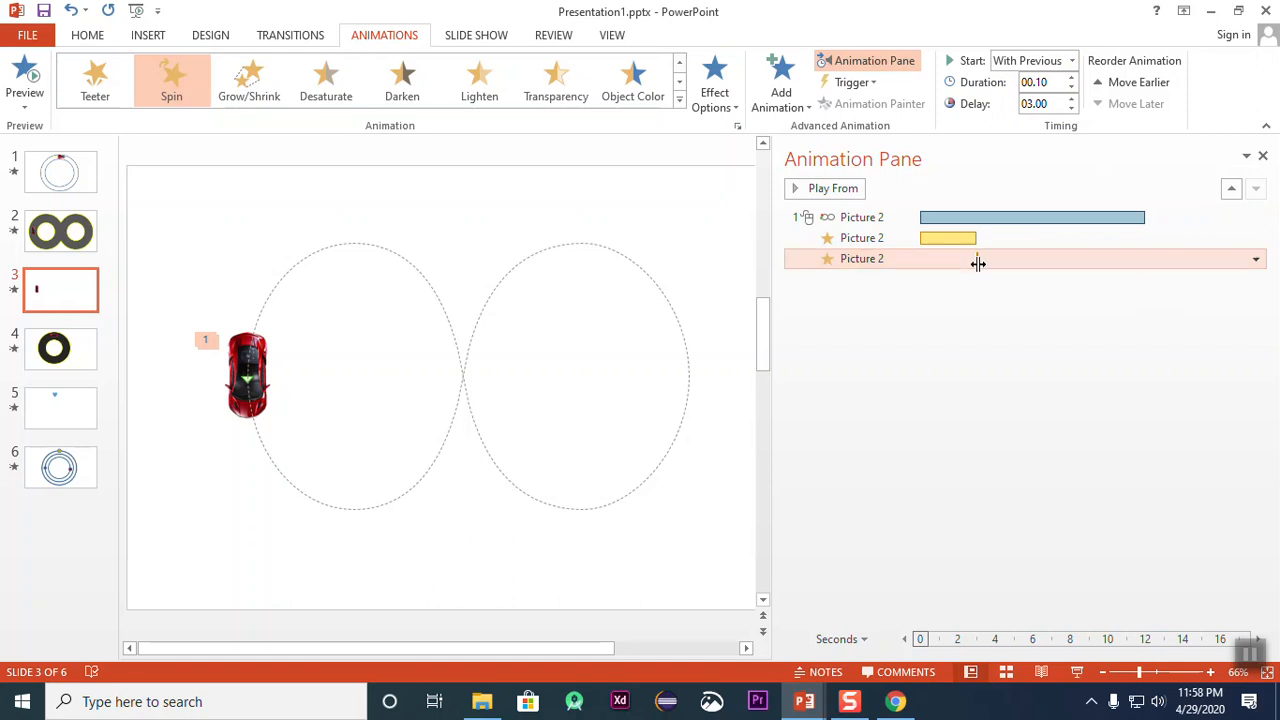
left_click(1071, 78)
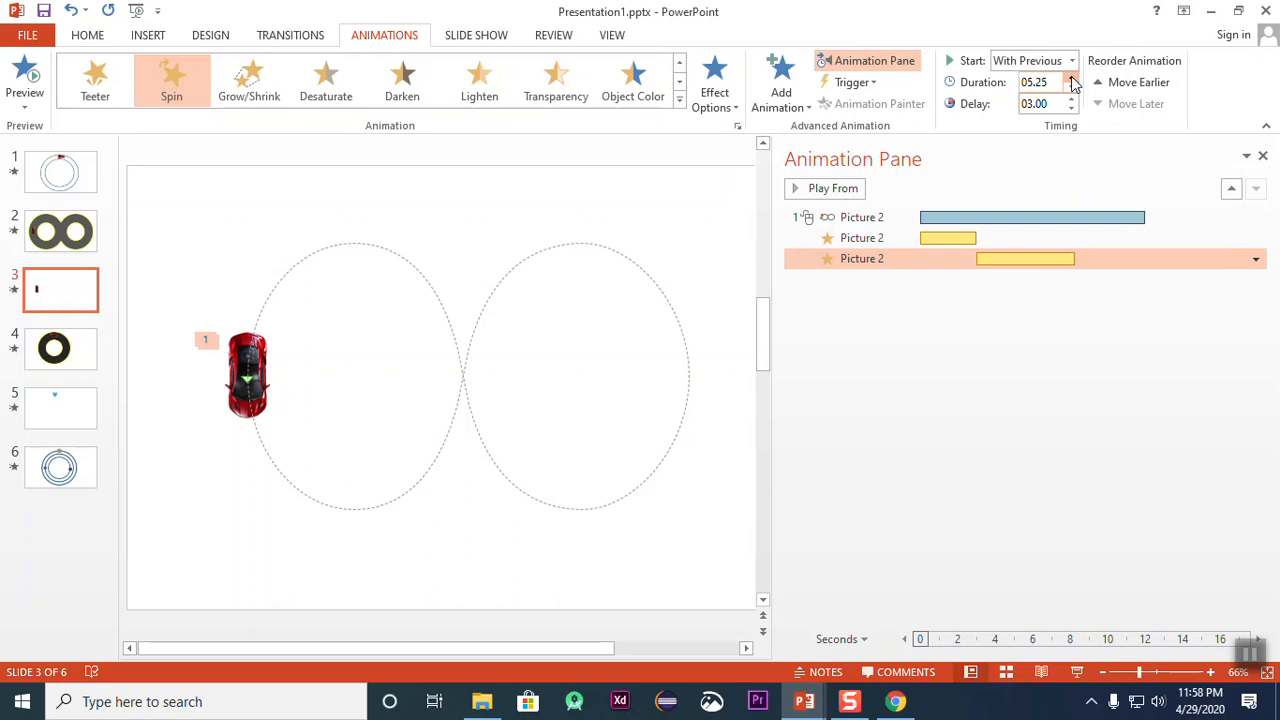
left_click(1071, 78)
left_click(25, 72)
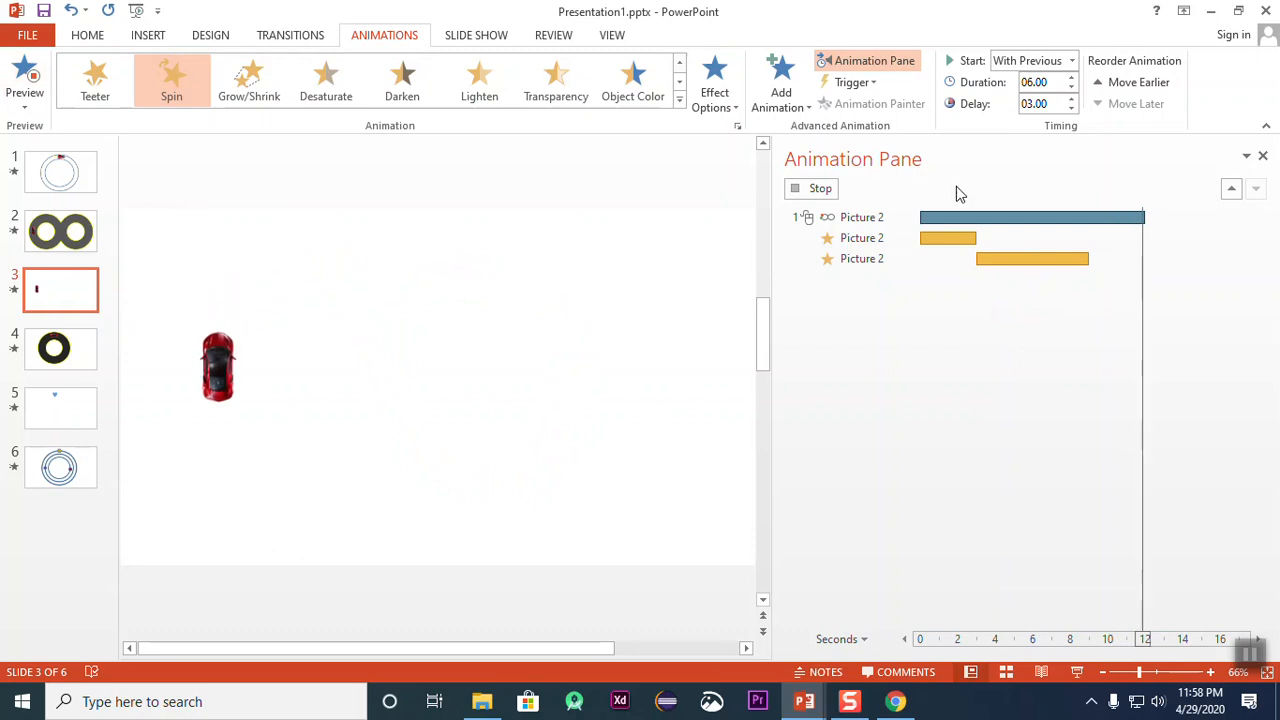
left_click(822, 189)
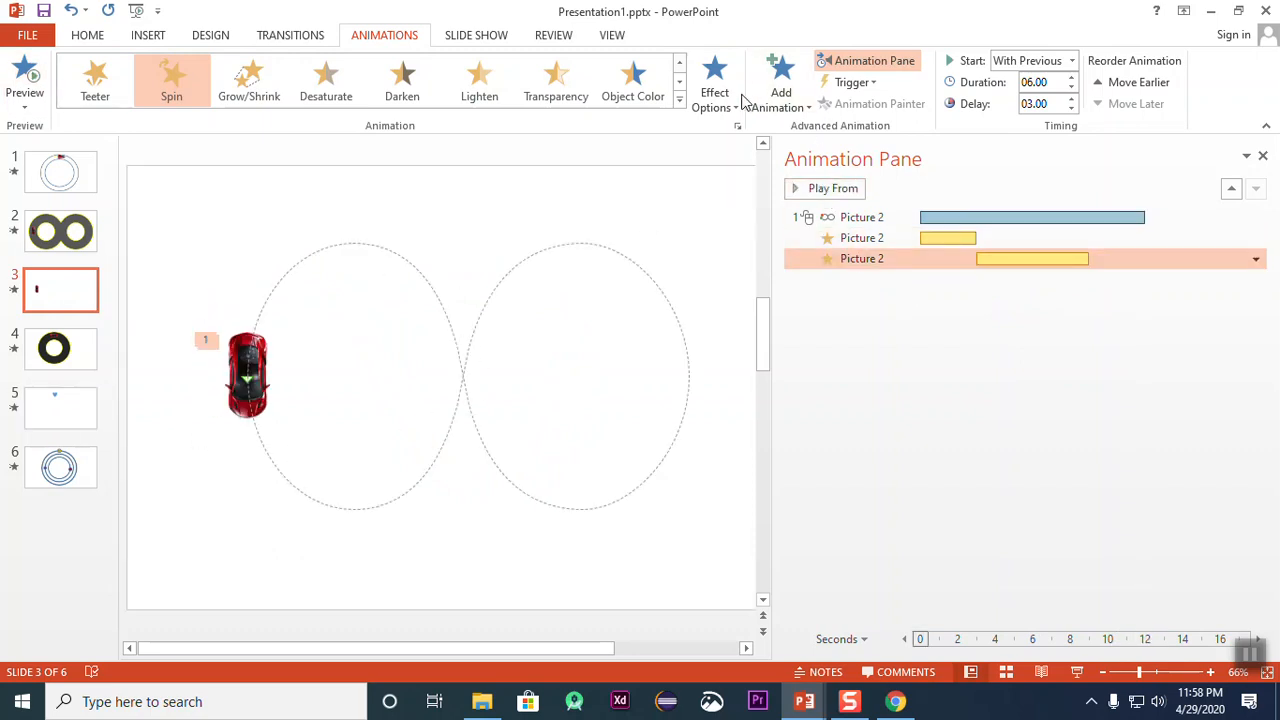
Step: Add a third Spin animation to the car with a 9-second delay and a 3-second duration
left_click(798, 106)
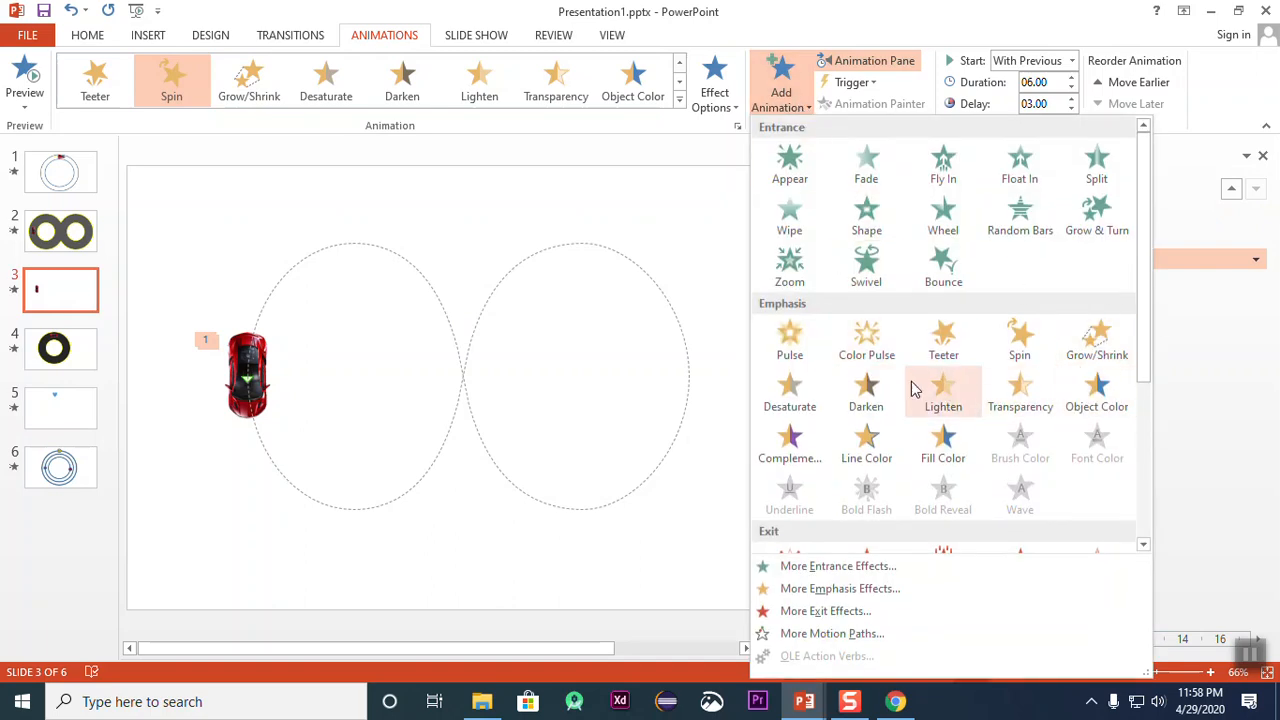
left_click(1021, 345)
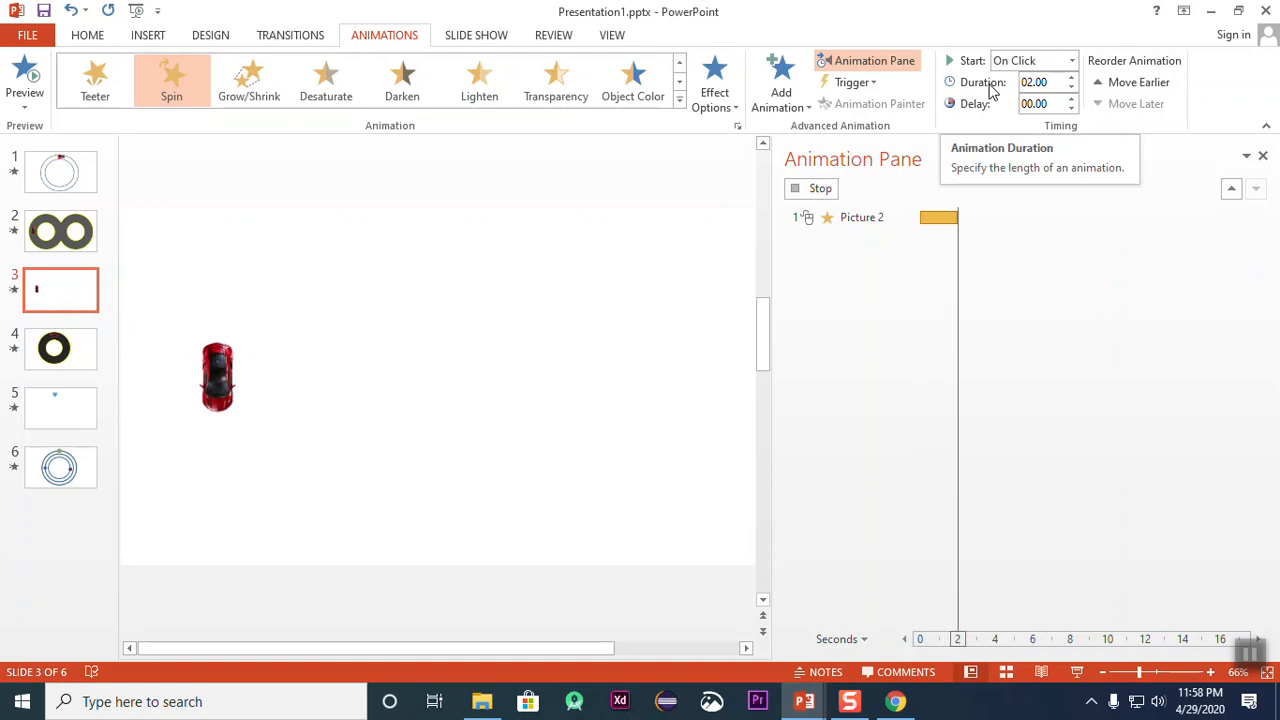
left_click(1072, 100)
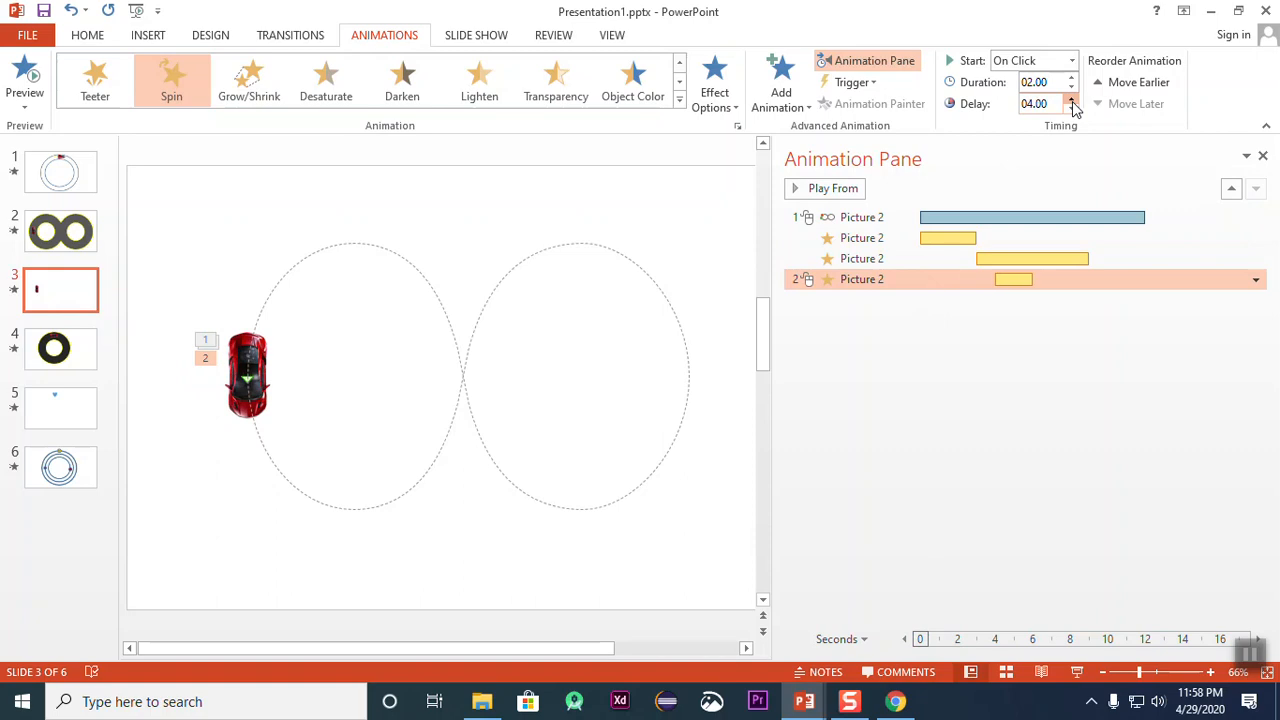
left_click_drag(1072, 101, 1072, 101)
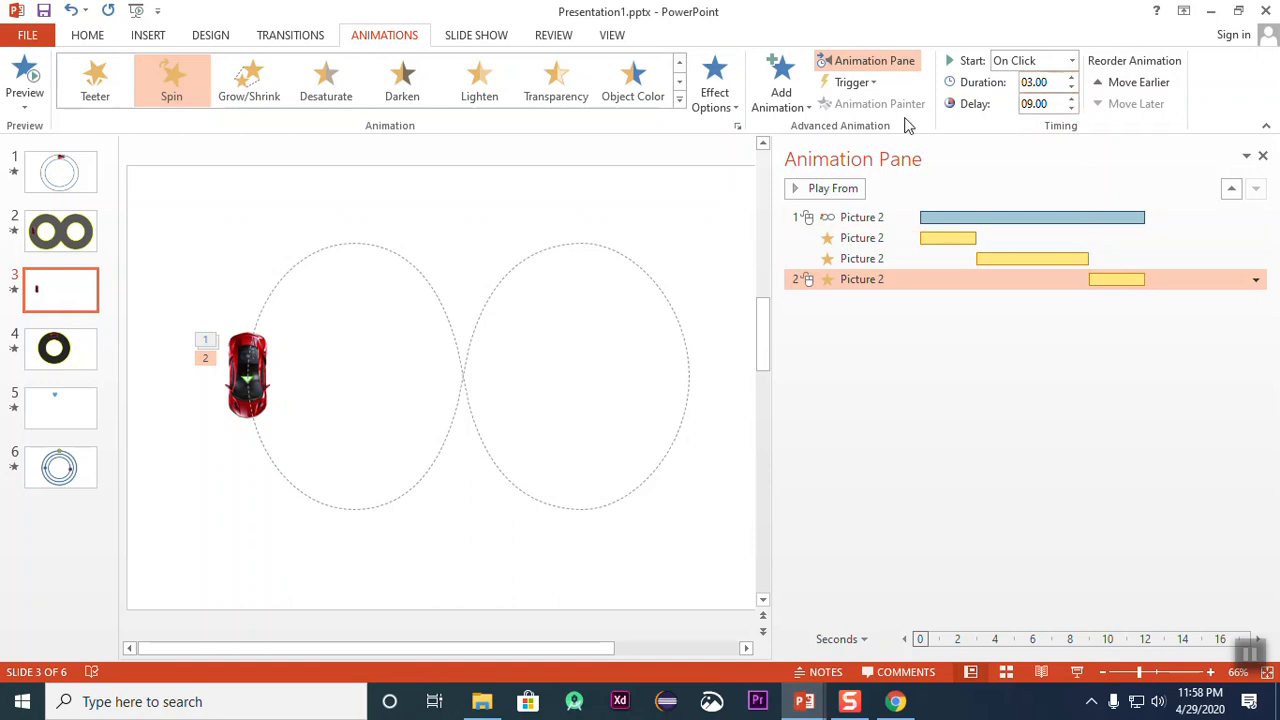
Step: Set the third Spin animation to Half Spin in the Counterclockwise direction
left_click(733, 109)
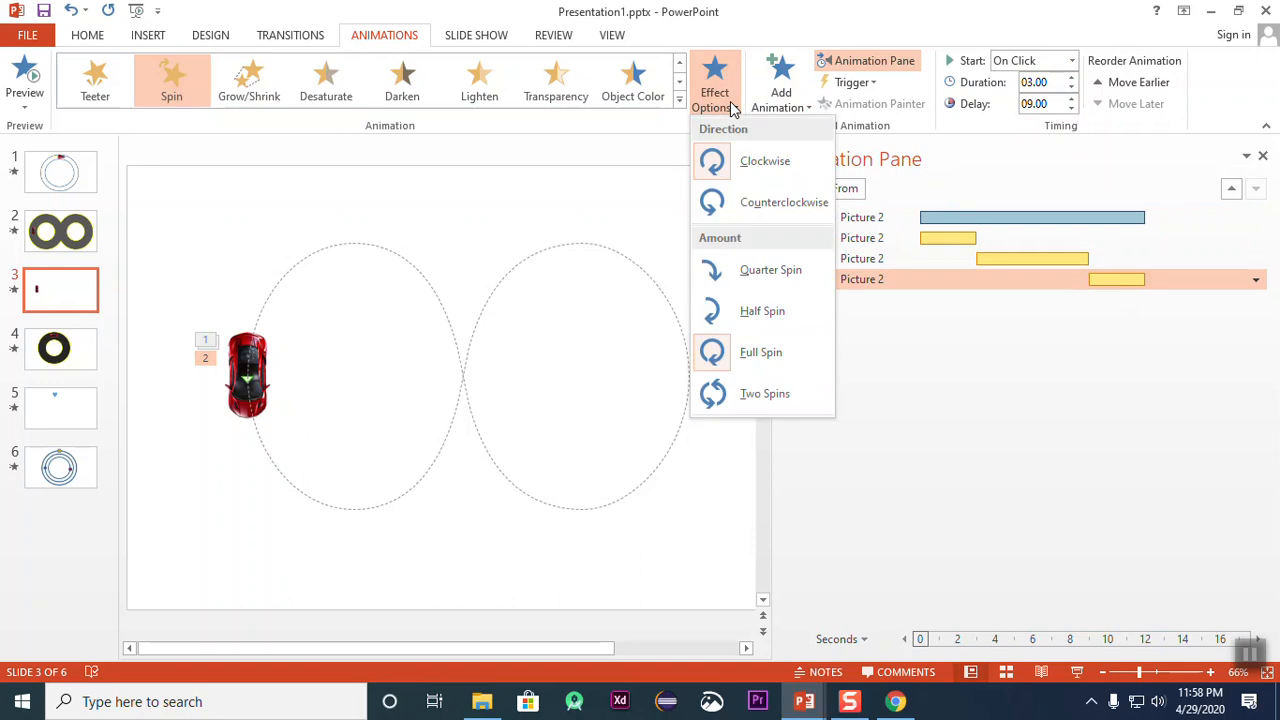
left_click(770, 311)
left_click(728, 95)
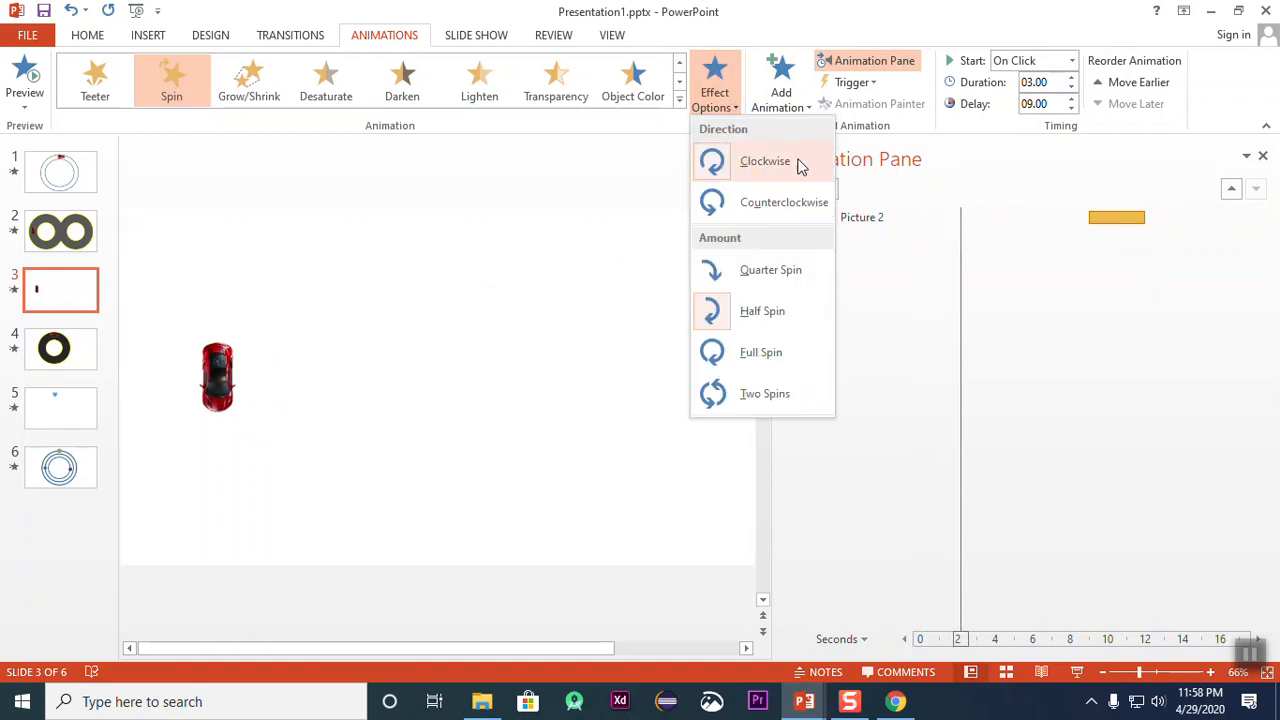
left_click(770, 210)
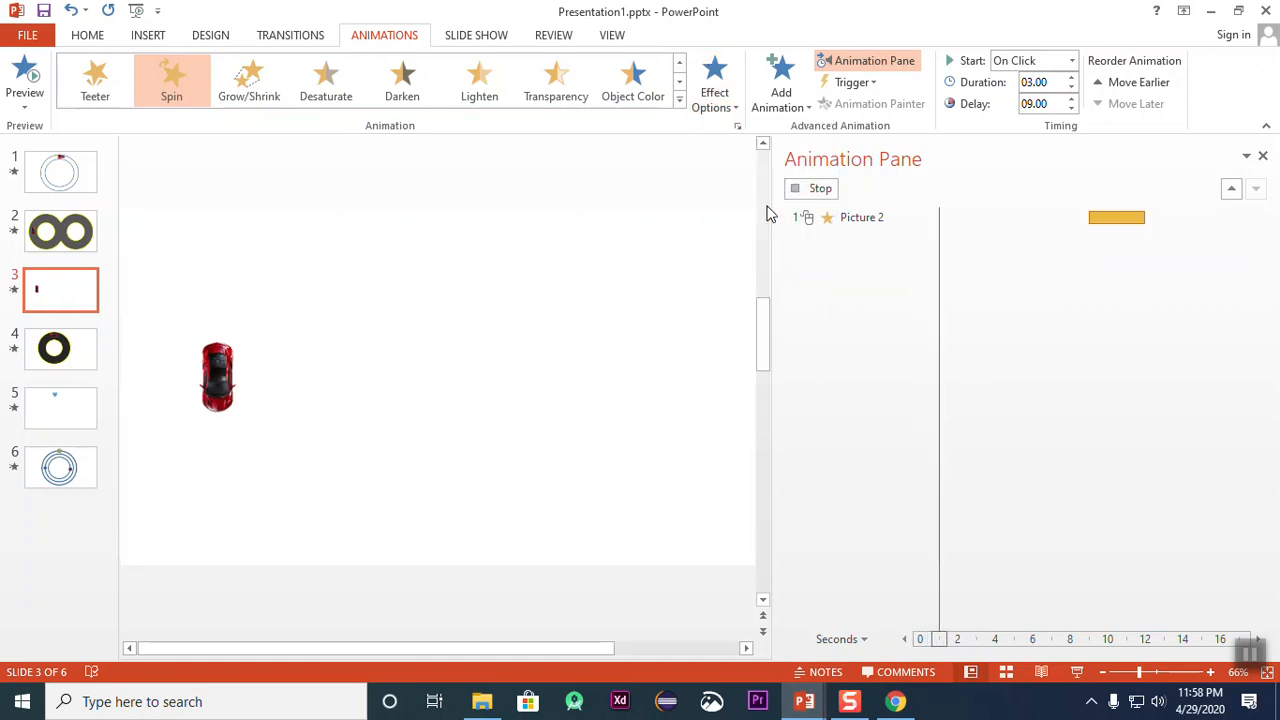
Step: Set the third Spin animation to start With Previous with a 9-second delay, and preview the slide's animations
left_click(1072, 61)
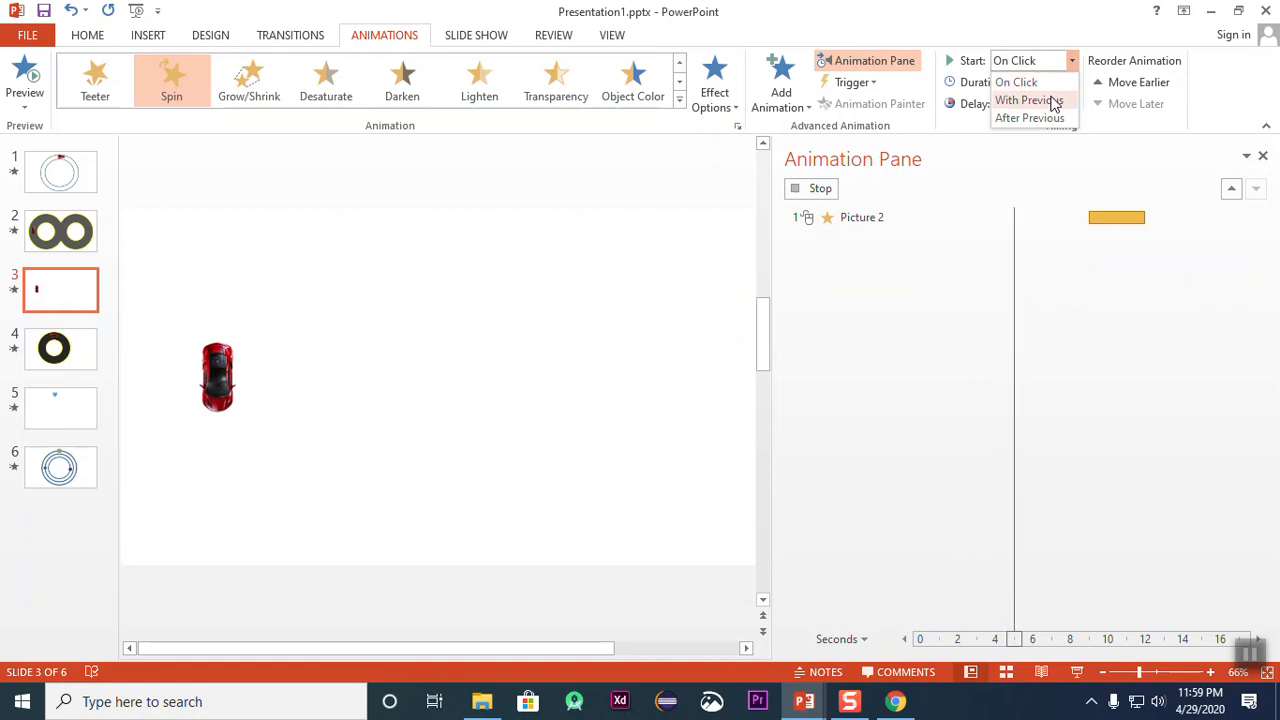
left_click(1050, 100)
left_click(1071, 99)
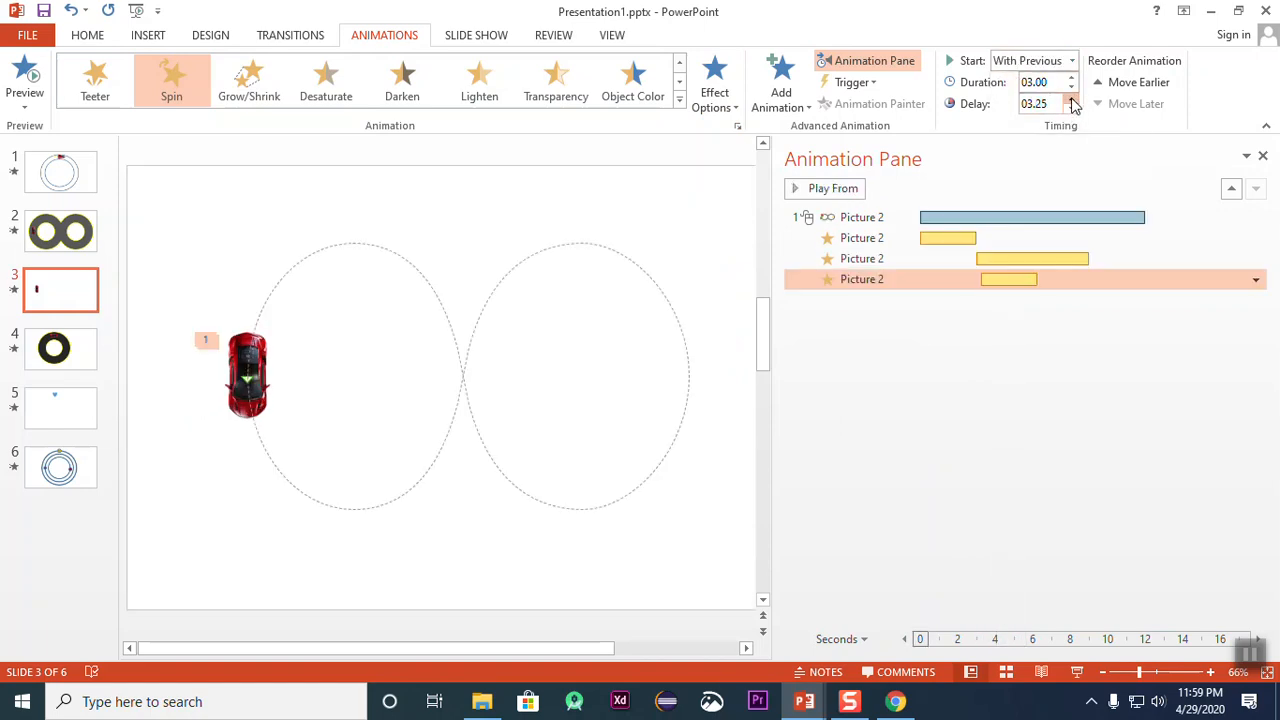
left_click_drag(1071, 100, 1071, 100)
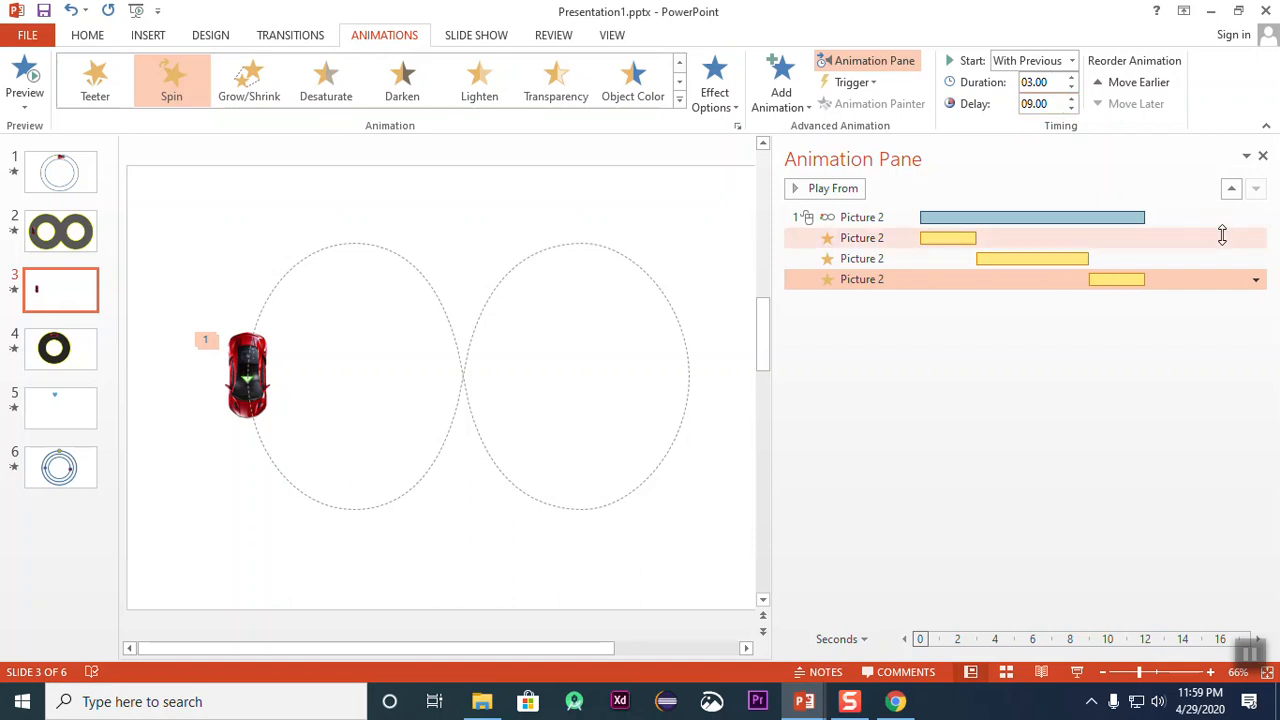
left_click(26, 76)
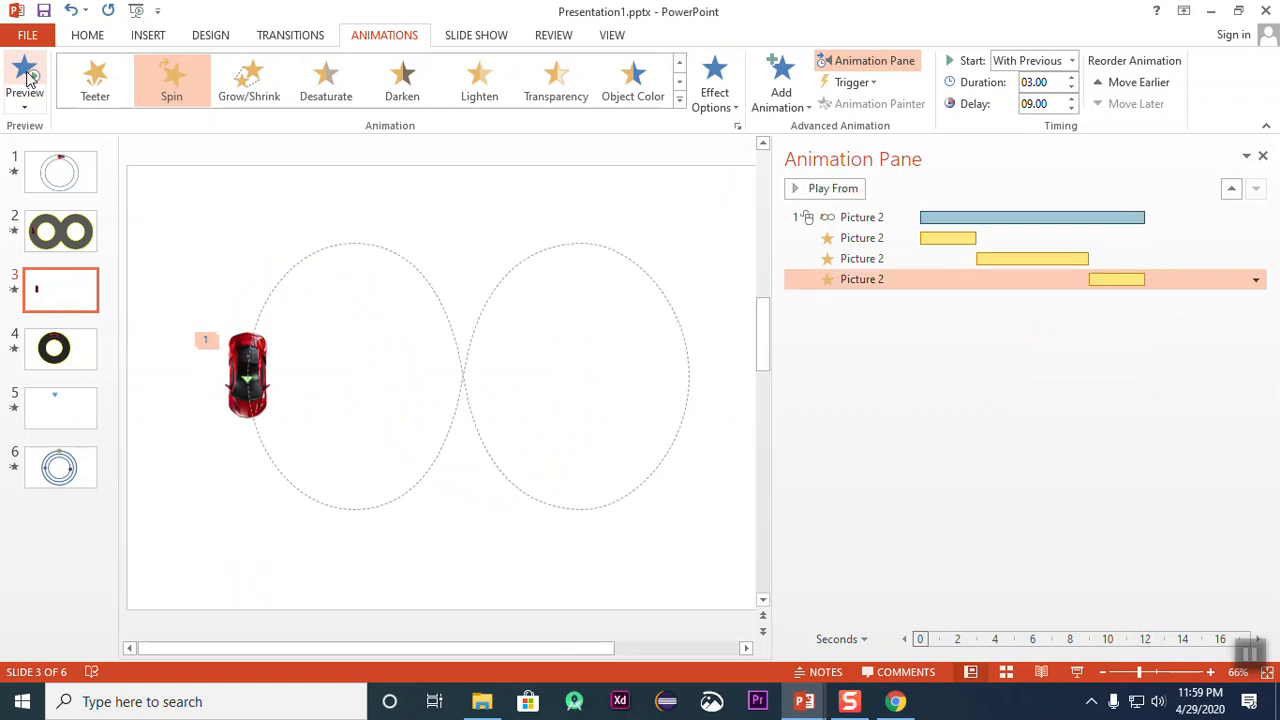
Step: Draw a donut shape about 3.94" in diameter over the first loop of the car's motion path
left_click(147, 37)
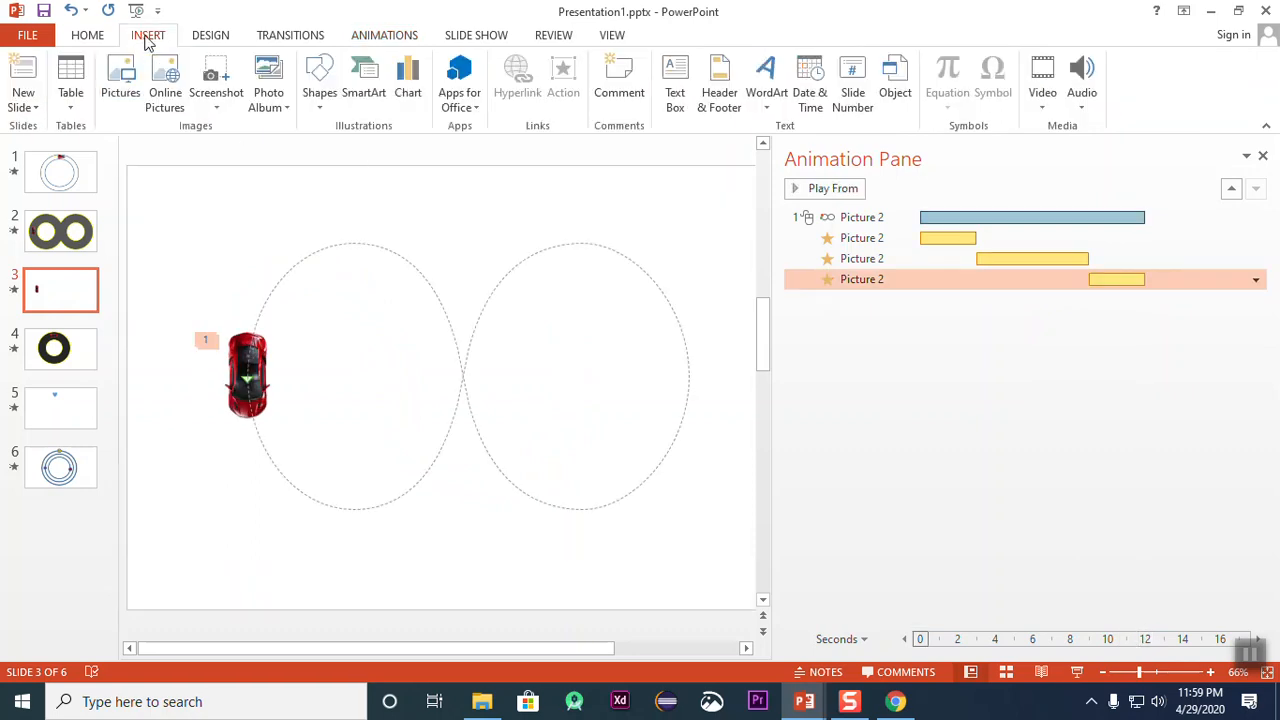
left_click(226, 40)
left_click(286, 38)
left_click(206, 38)
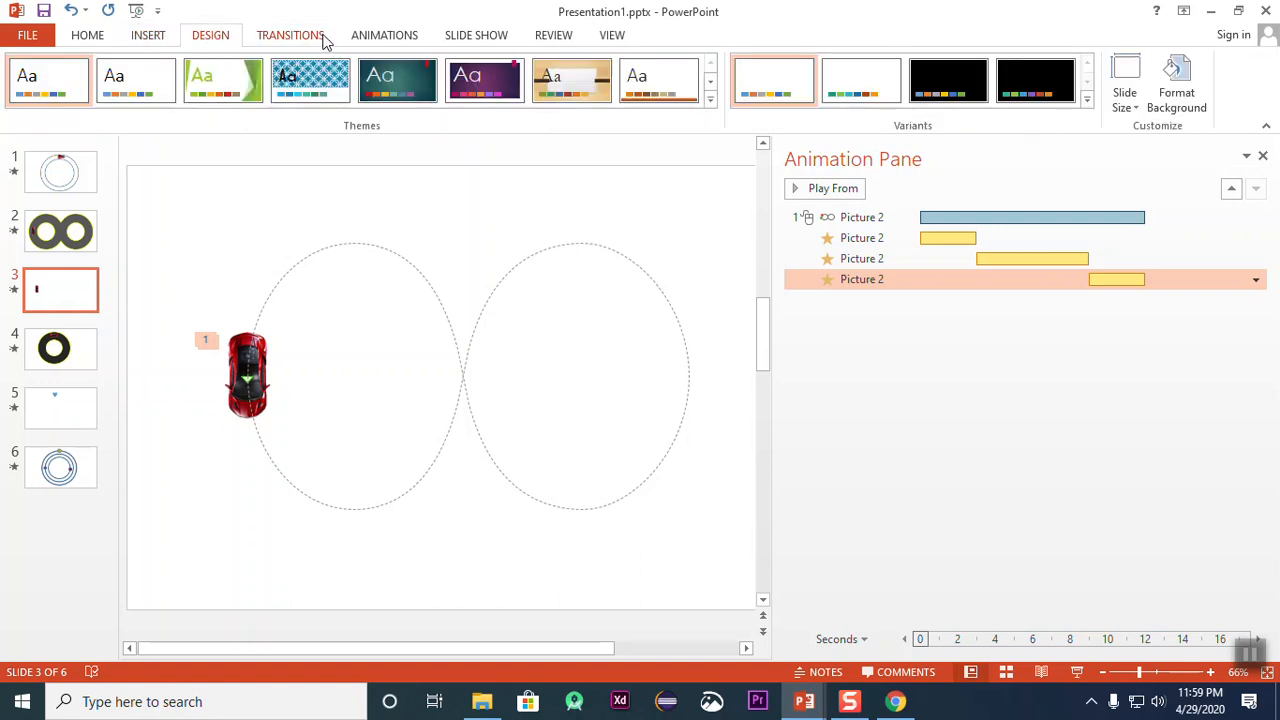
left_click(148, 35)
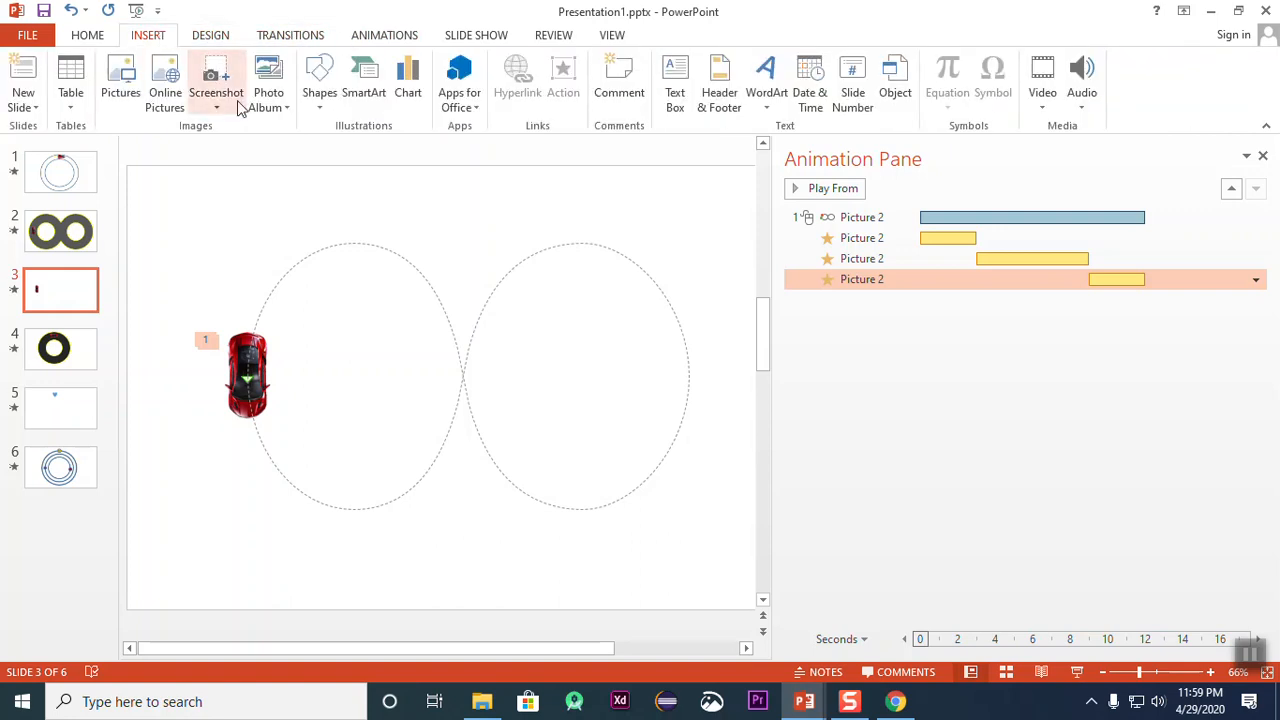
left_click(320, 100)
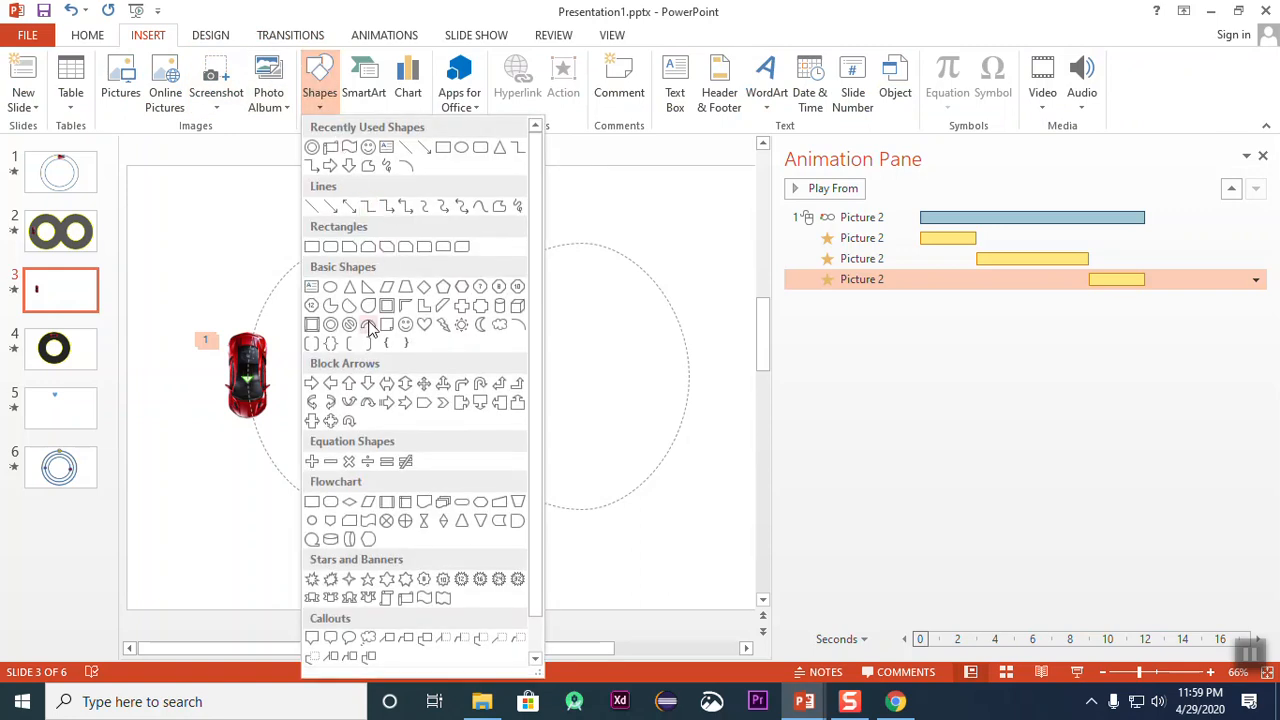
left_click(331, 322)
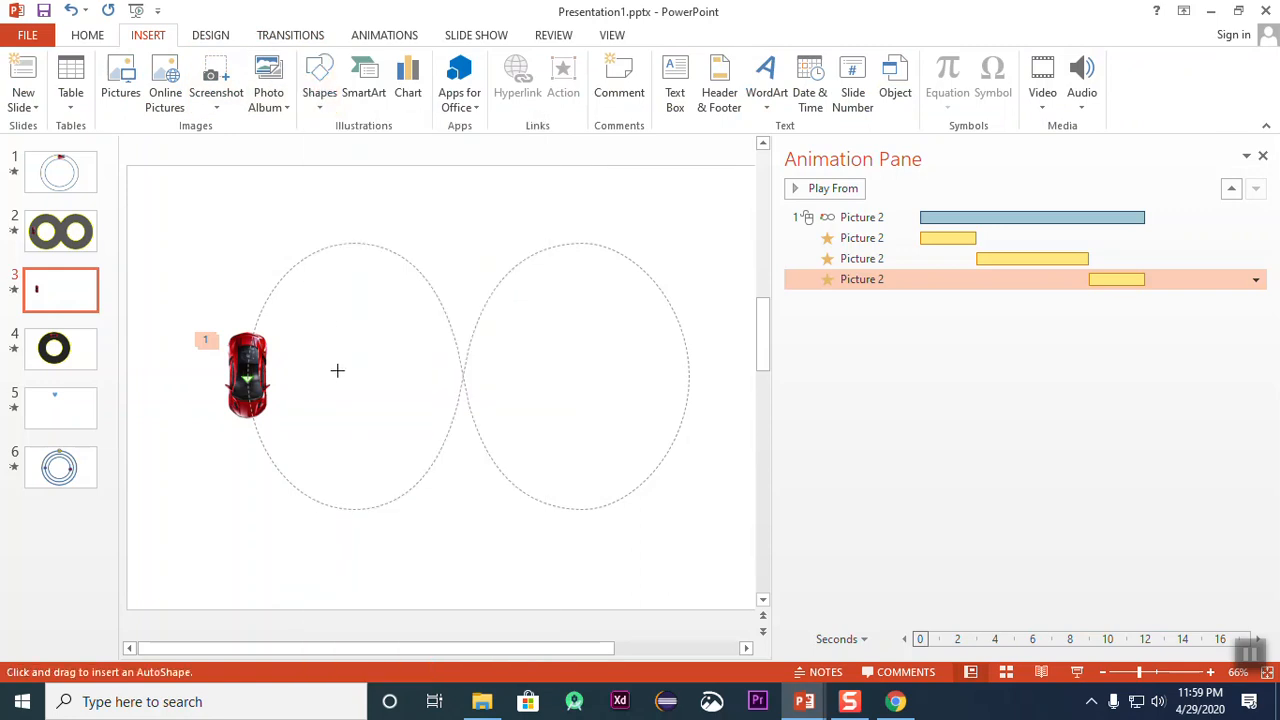
mouse_move(331, 361)
left_mouse_down()
mouse_move(540, 537)
mouse_move(558, 528)
mouse_move(426, 431)
mouse_move(426, 409)
mouse_move(426, 420)
left_mouse_up()
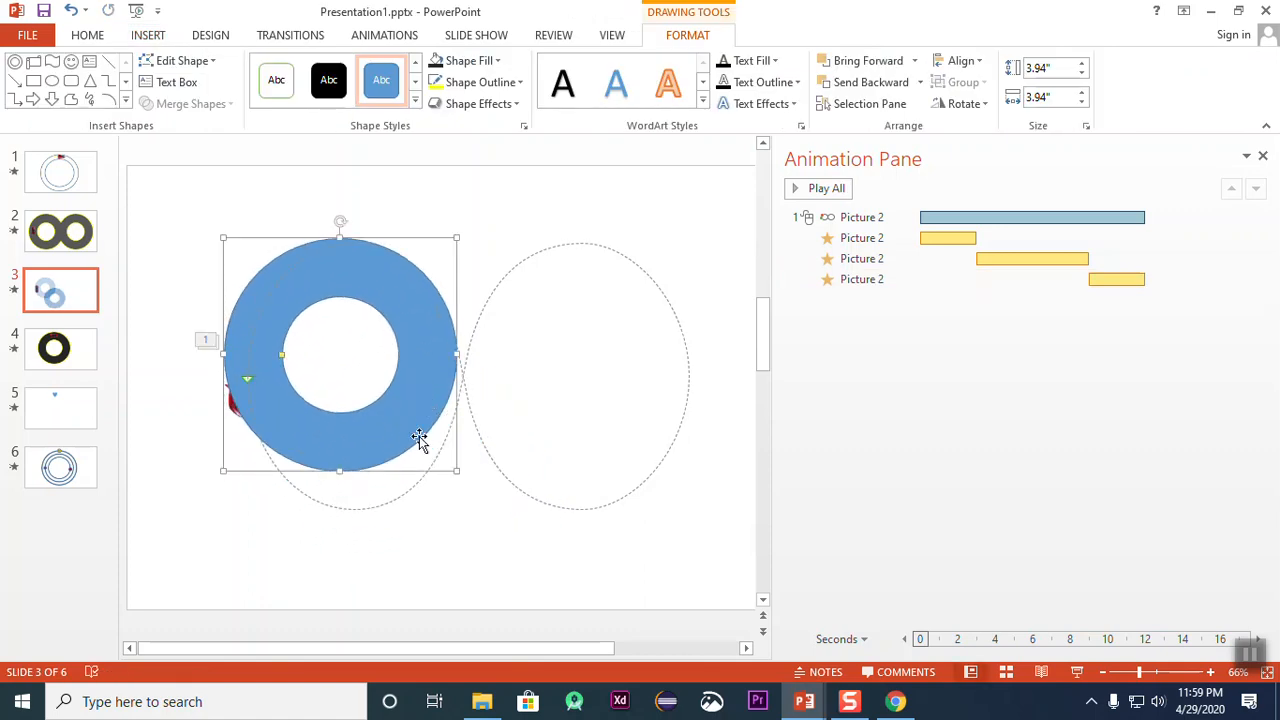
Step: Enlarge the donut to about 4.87" in diameter and center it over the motion path's first loop
left_click_drag(456, 469, 512, 526)
left_click(414, 343)
left_click(403, 304)
left_click_drag(403, 304, 397, 301)
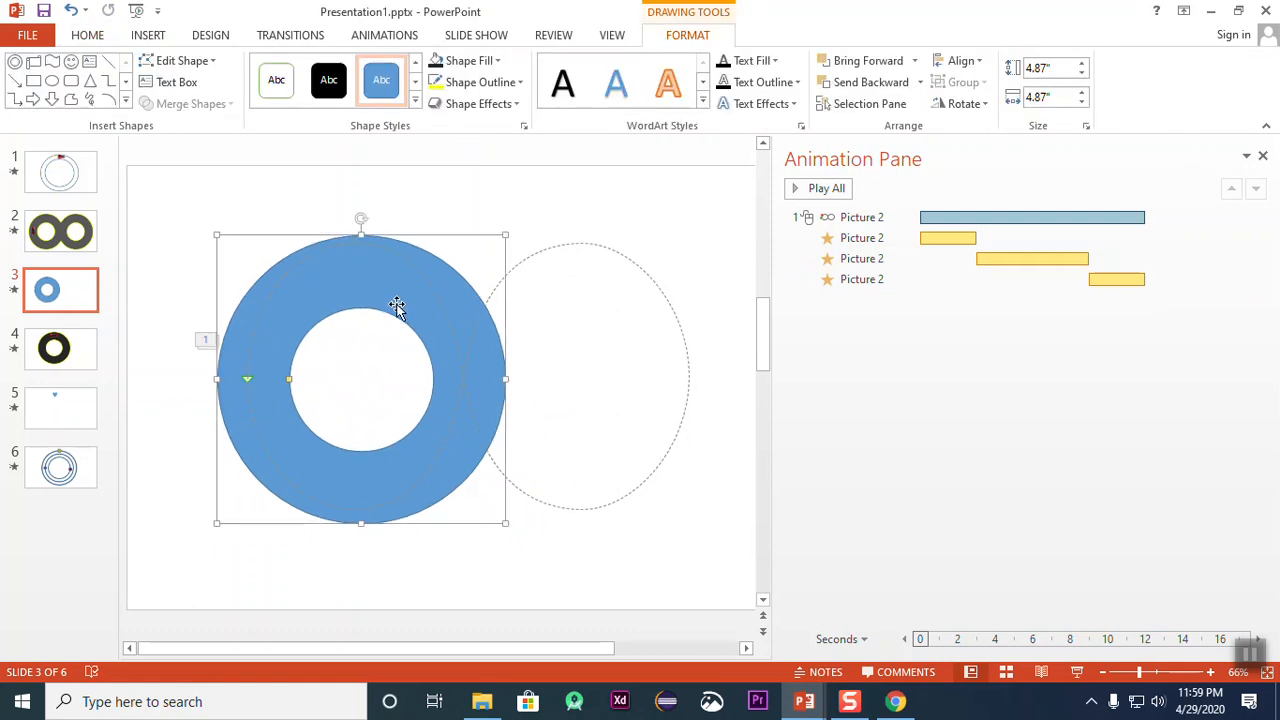
Step: Reduce the height of the car's Loops motion path until its two loops are nearly circular
left_click(384, 253)
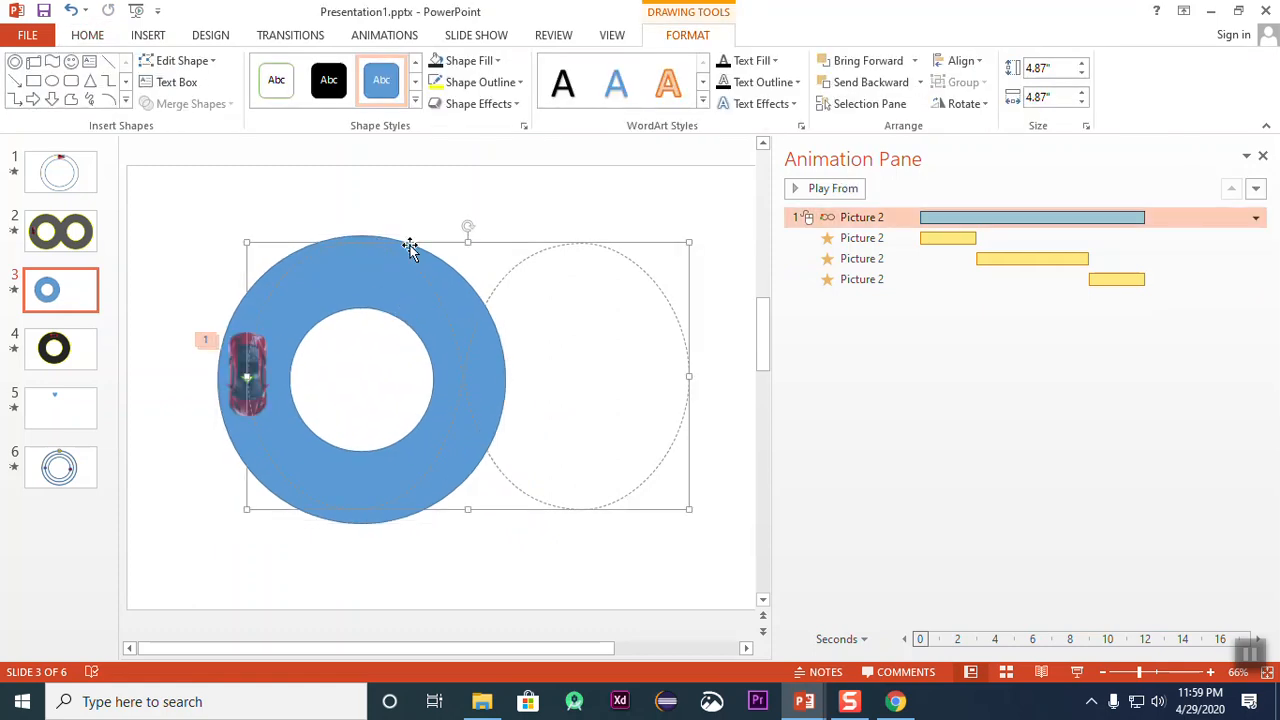
left_click_drag(468, 242, 477, 292)
left_click_drag(466, 508, 467, 476)
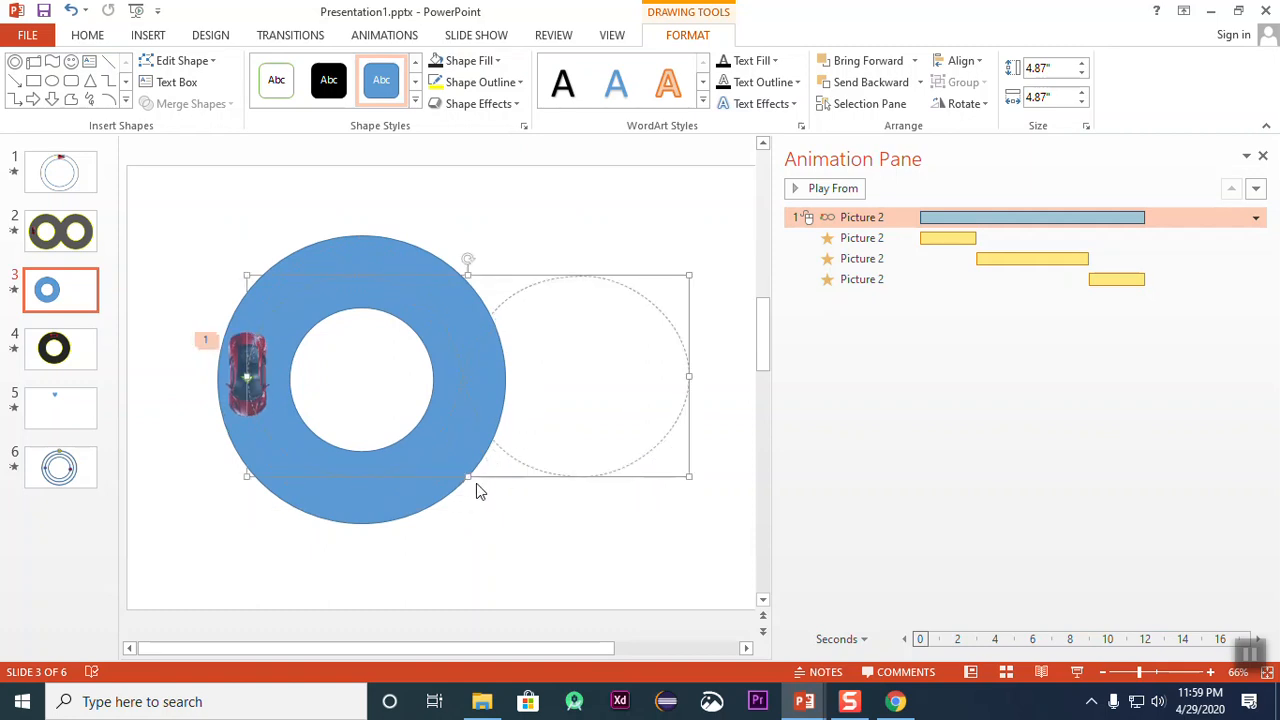
left_click_drag(470, 478, 474, 489)
left_click_drag(467, 272, 468, 262)
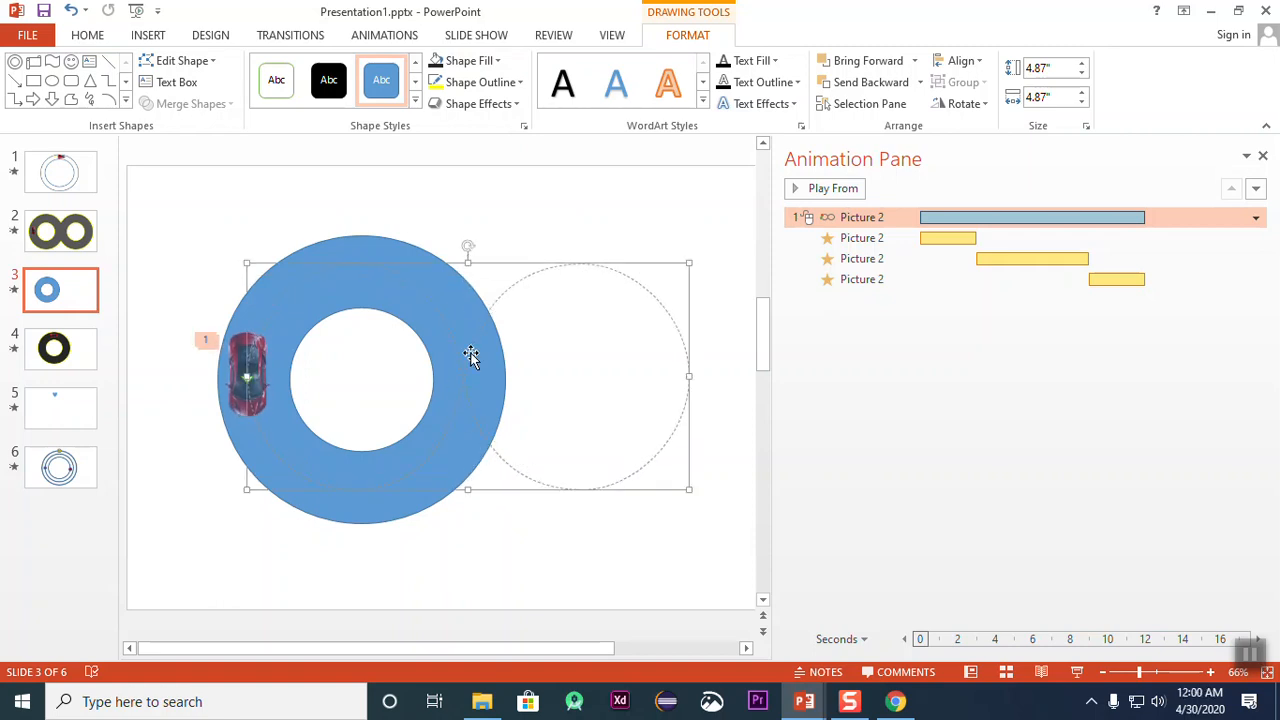
left_click(501, 548)
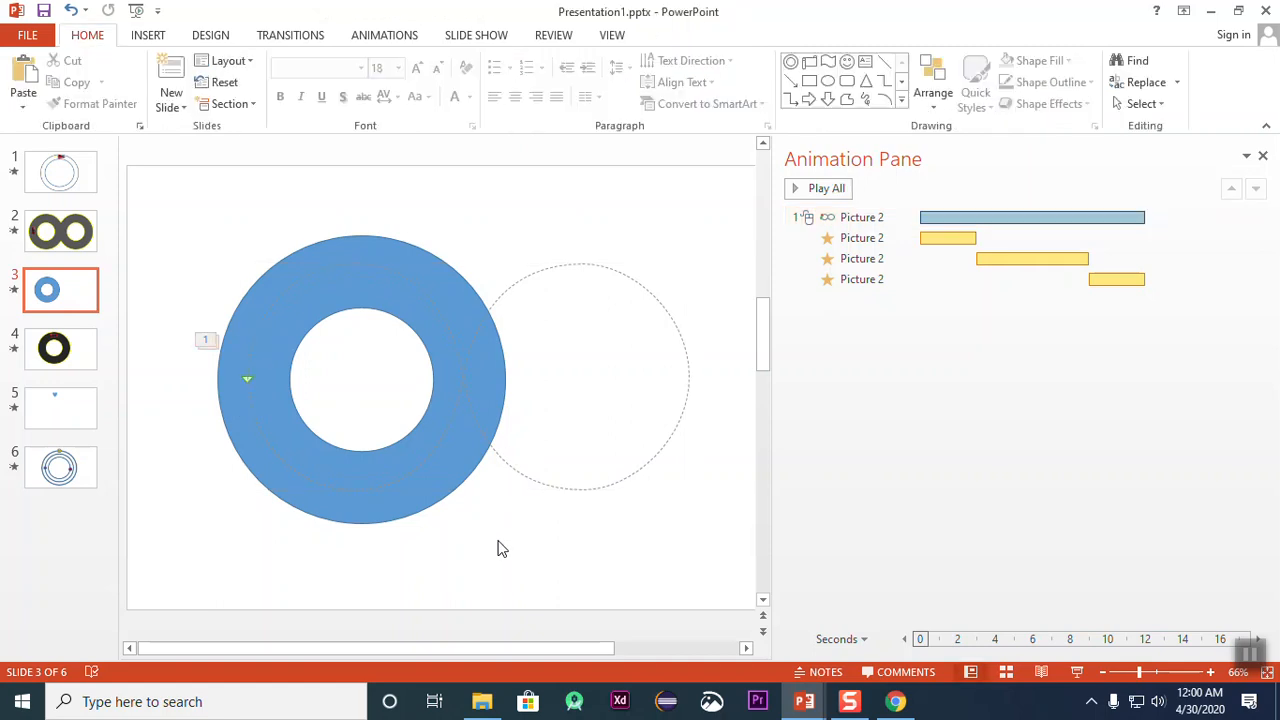
Step: Shrink the donut's hole slightly and realign the ring with the first loop of the motion path
left_click(415, 430)
left_click_drag(417, 430, 411, 431)
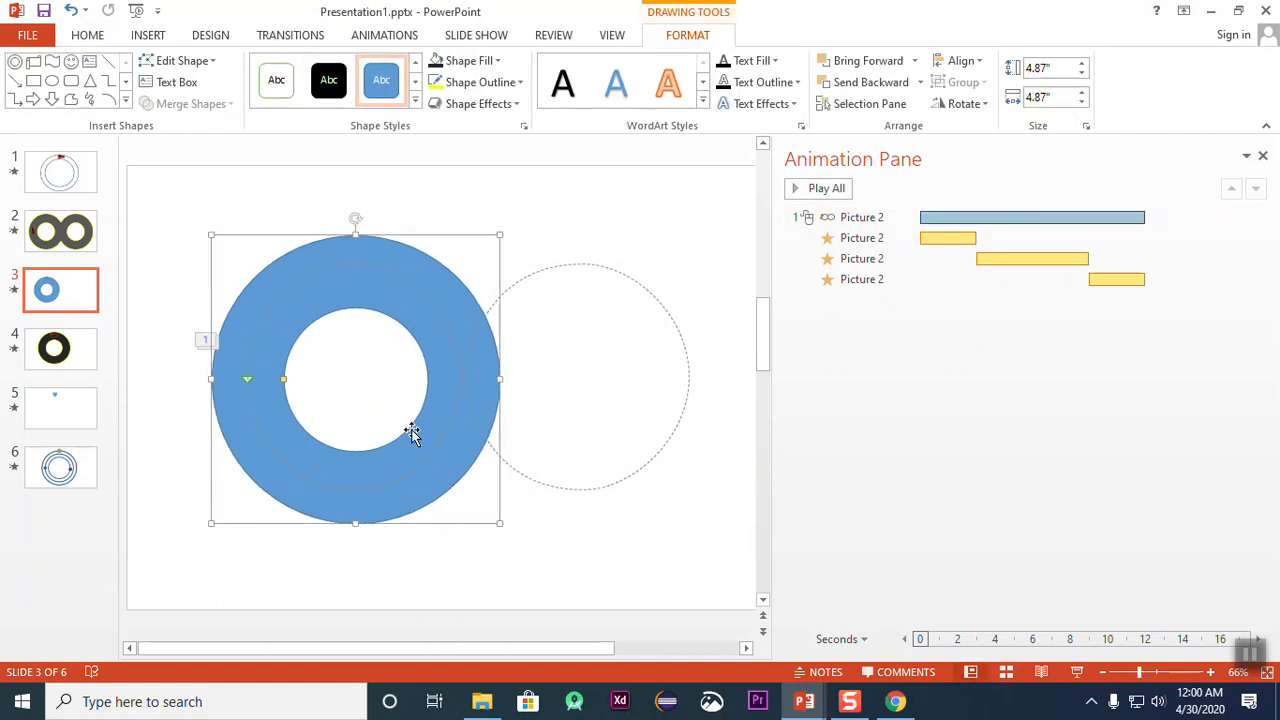
left_click_drag(282, 379, 291, 384)
left_click_drag(391, 311, 391, 314)
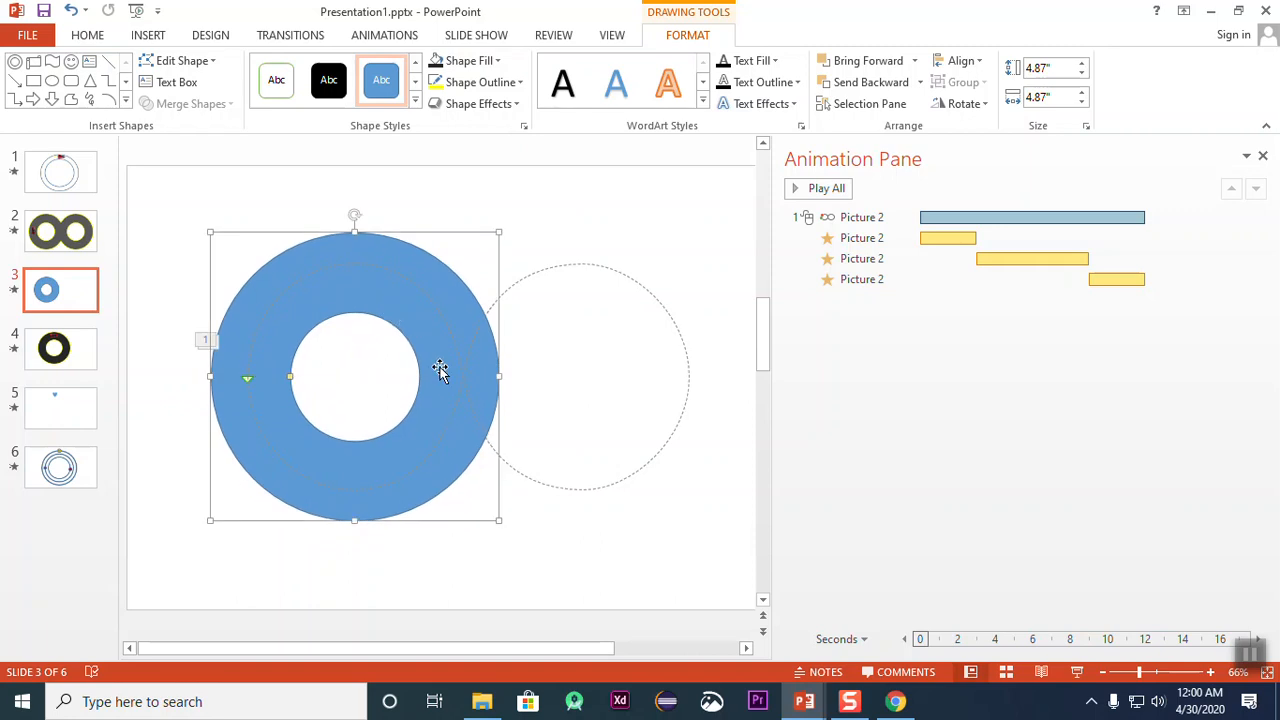
left_click(643, 478)
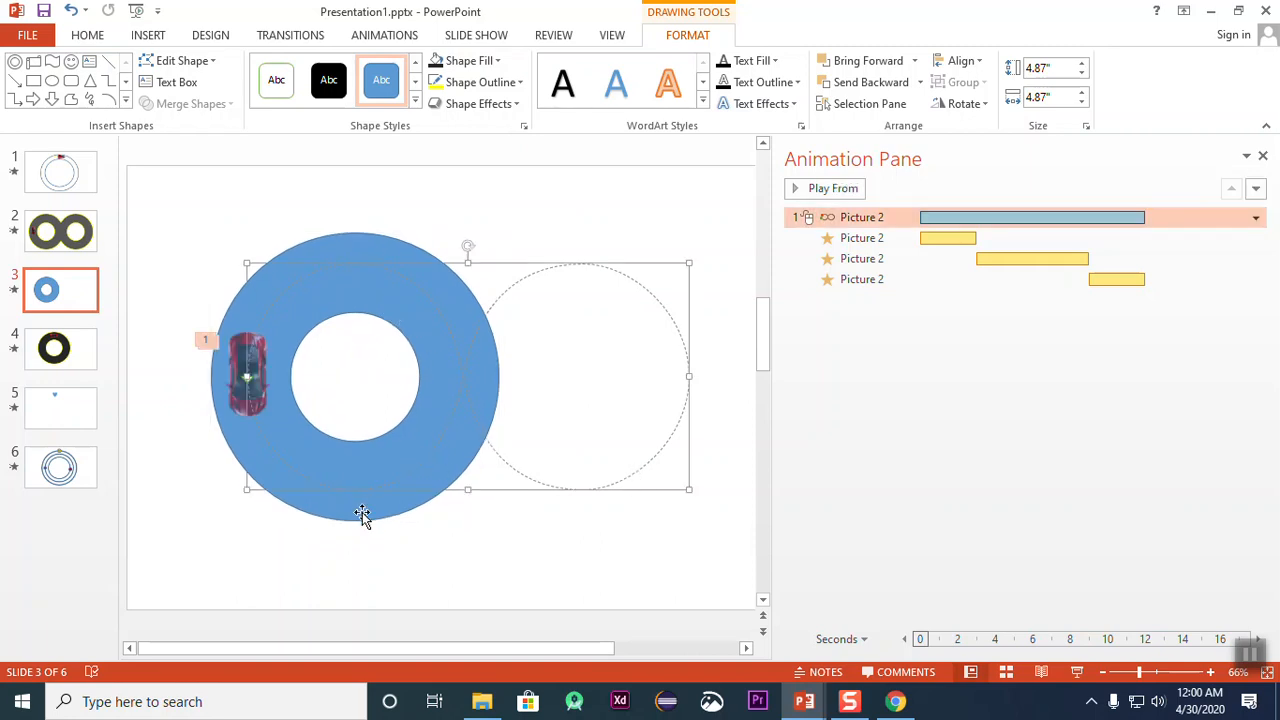
Step: Reduce the height of the car's Loops motion path a little more from its lower edge
left_click_drag(464, 488, 466, 471)
left_click(480, 516)
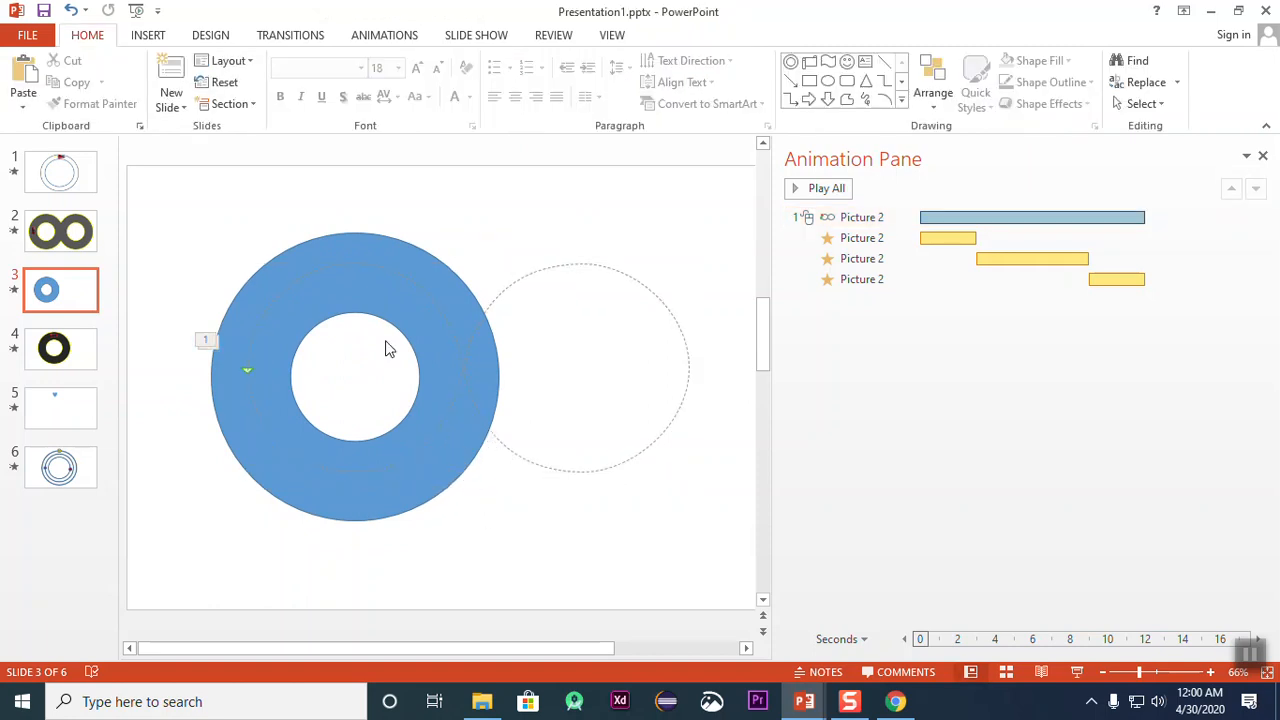
Step: Duplicate the donut and place the copy over the motion path's second loop, level with the first ring
left_click(411, 263)
left_click_drag(421, 260, 668, 299)
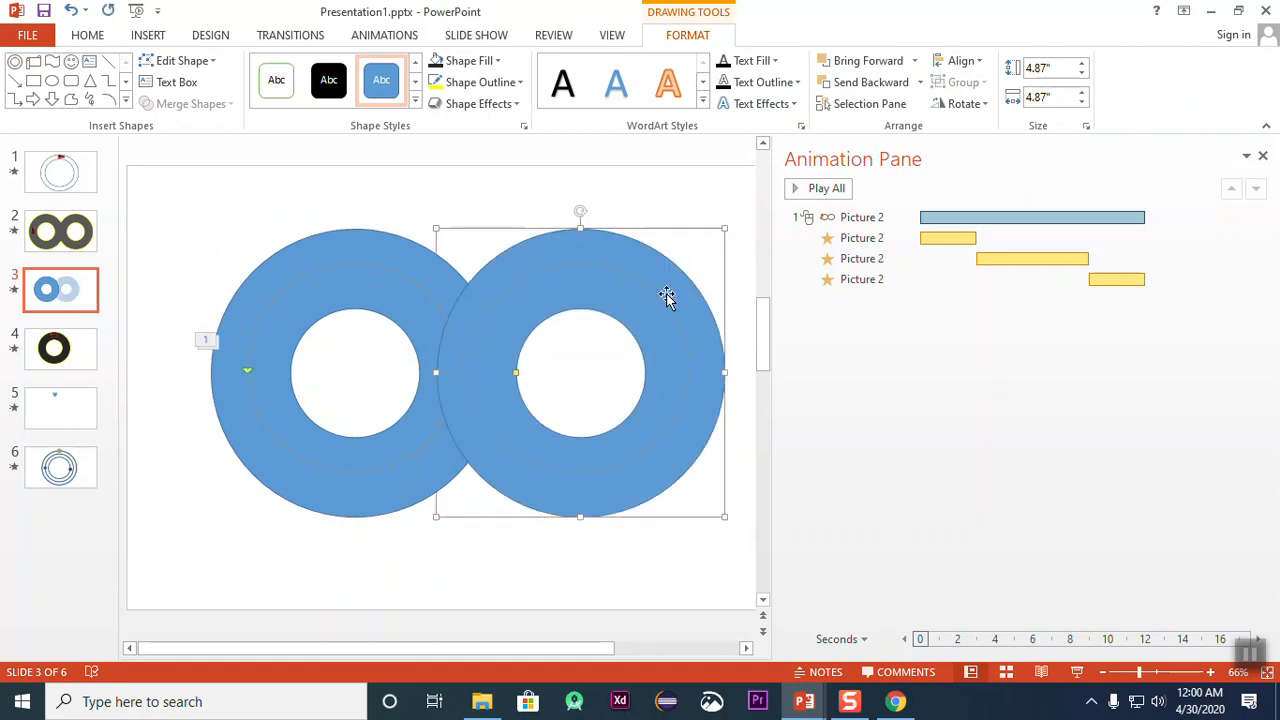
left_click(589, 587)
Step: Group the two donuts into one object
left_click(643, 256)
left_click(390, 247, "shift")
right_click(390, 243)
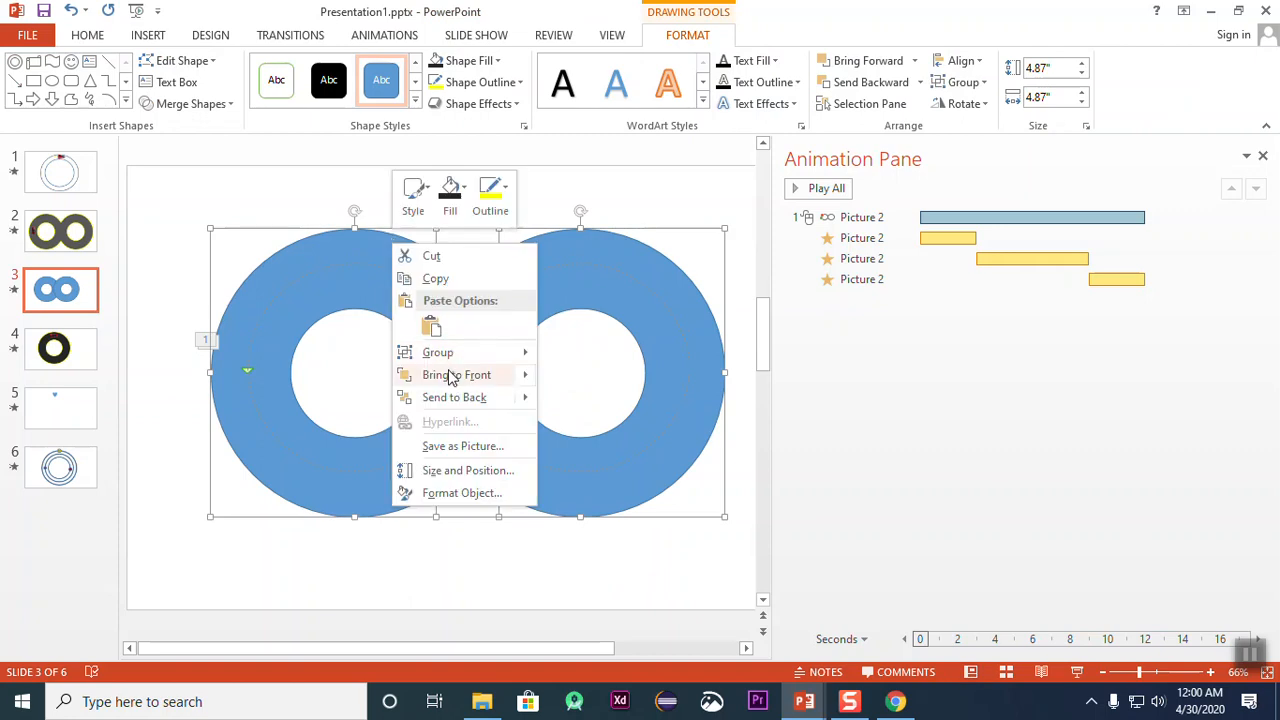
mouse_move(440, 352)
left_click(582, 355)
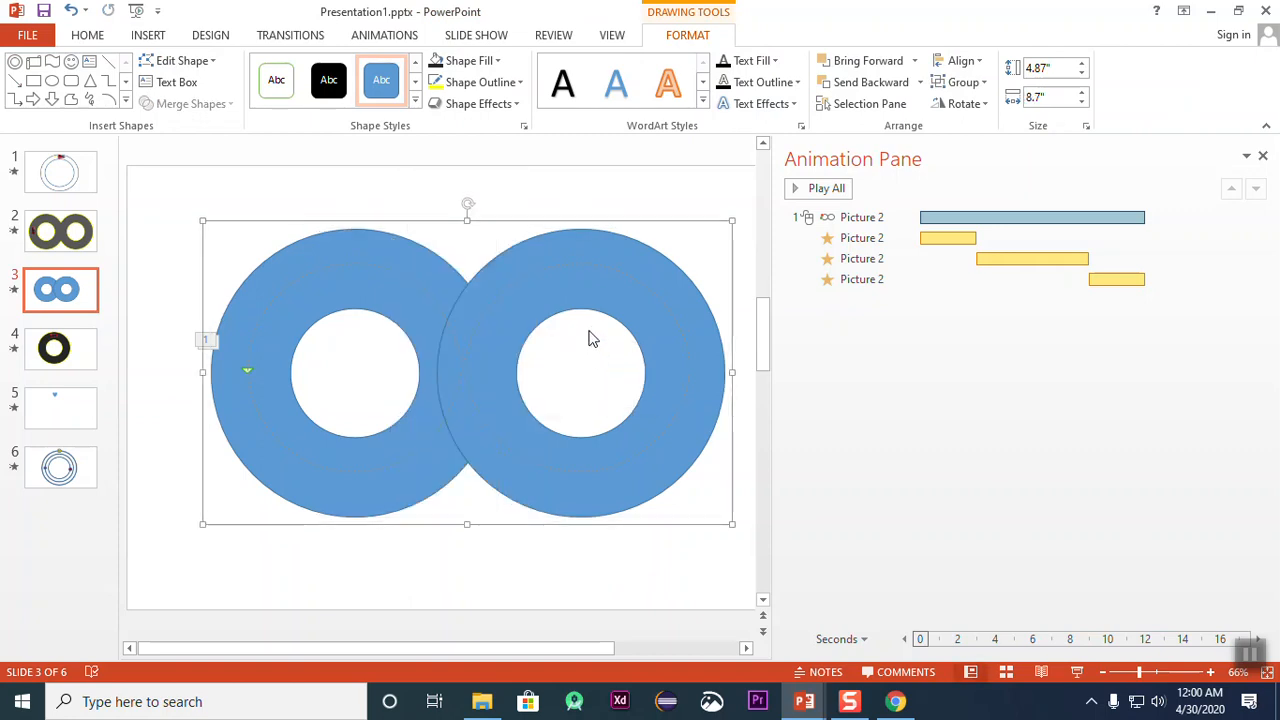
Step: Try to place the second donut of the group behind the car with Send Backward and Send to Back
left_click(617, 250)
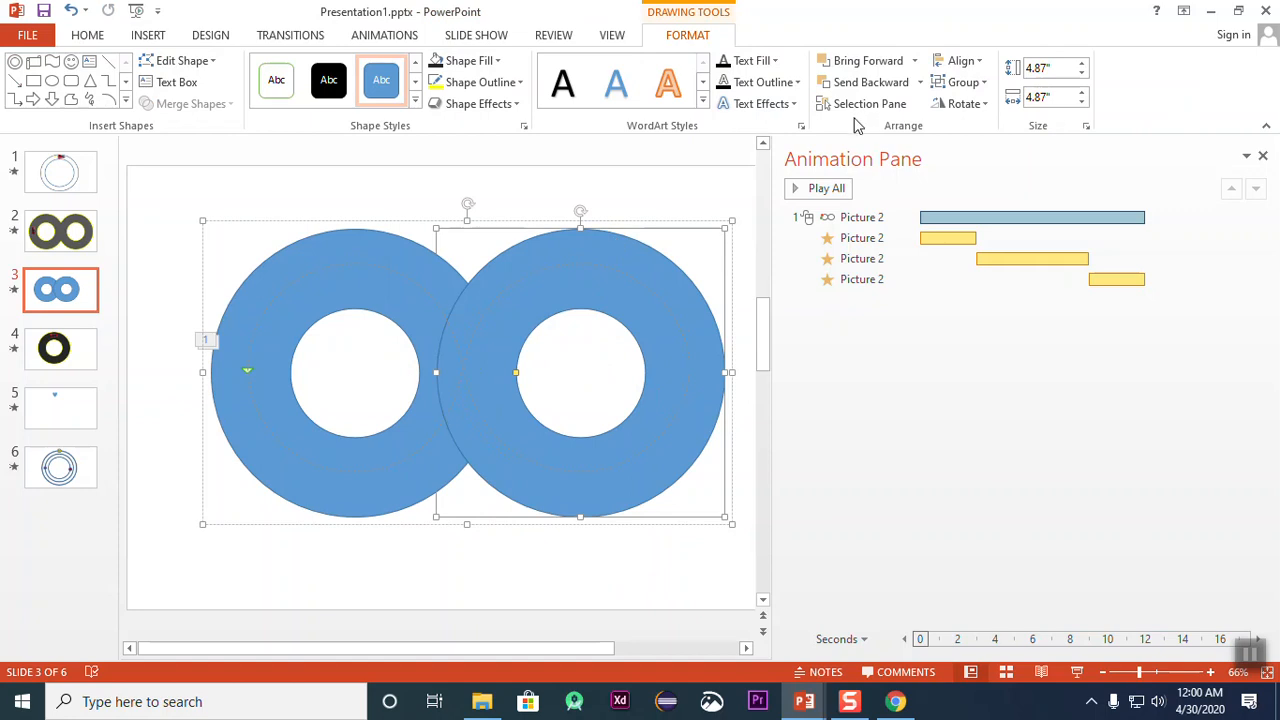
left_click(866, 89)
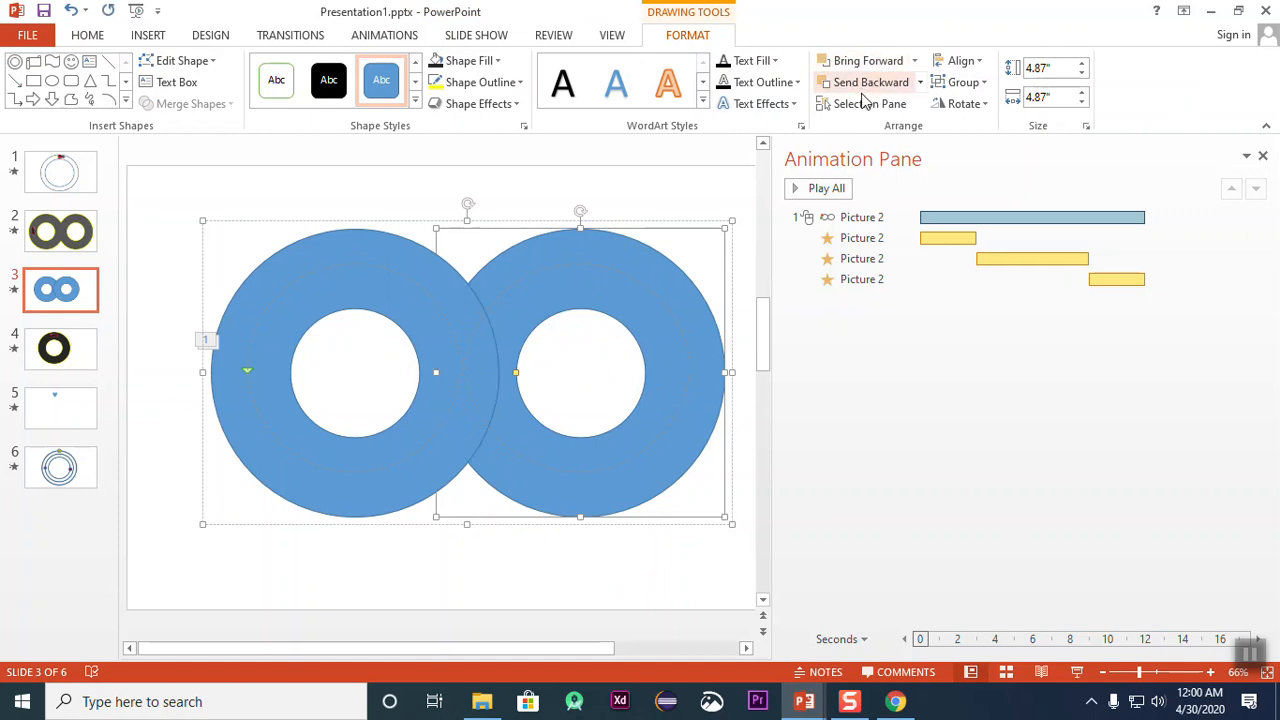
left_click(919, 83)
left_click(900, 131)
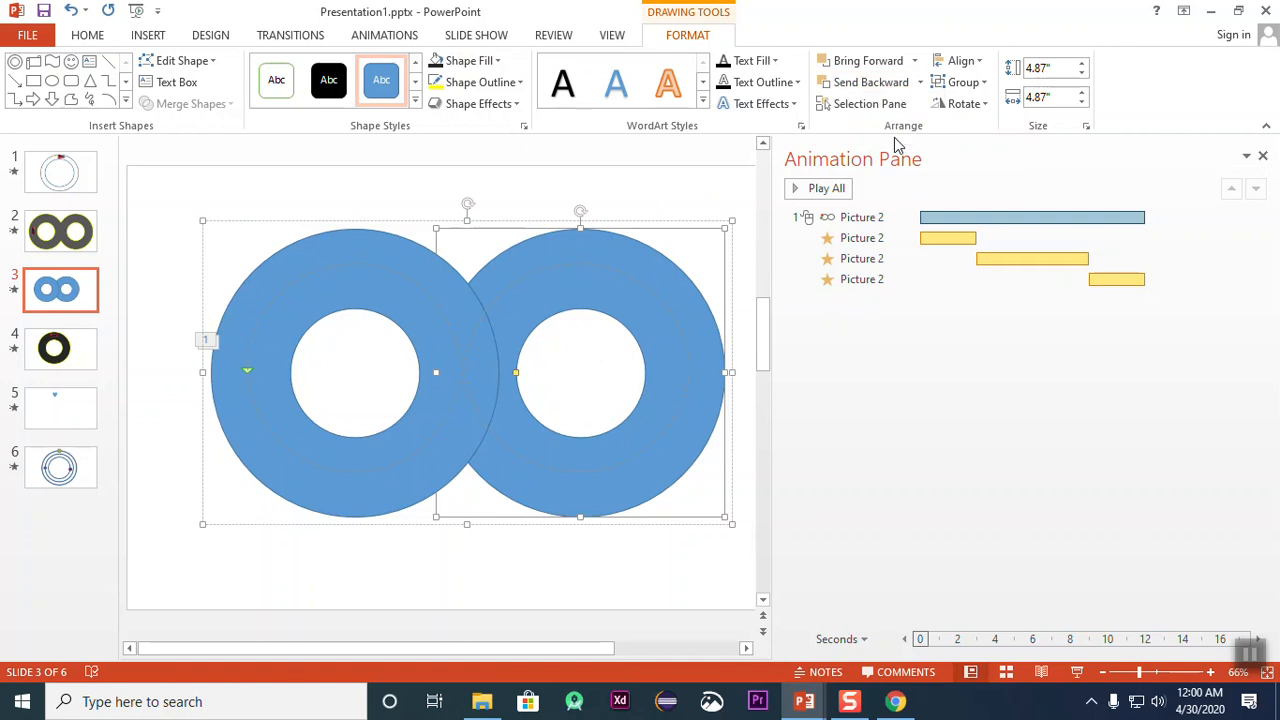
left_click(914, 84)
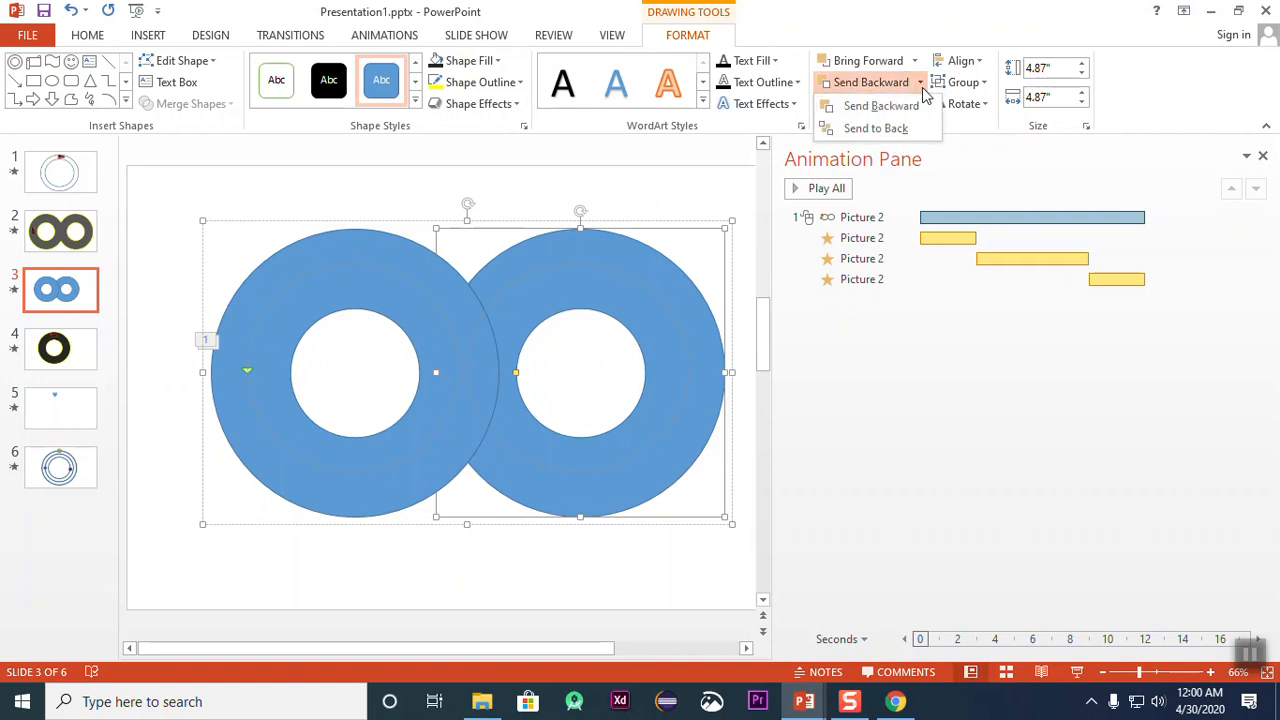
left_click(890, 131)
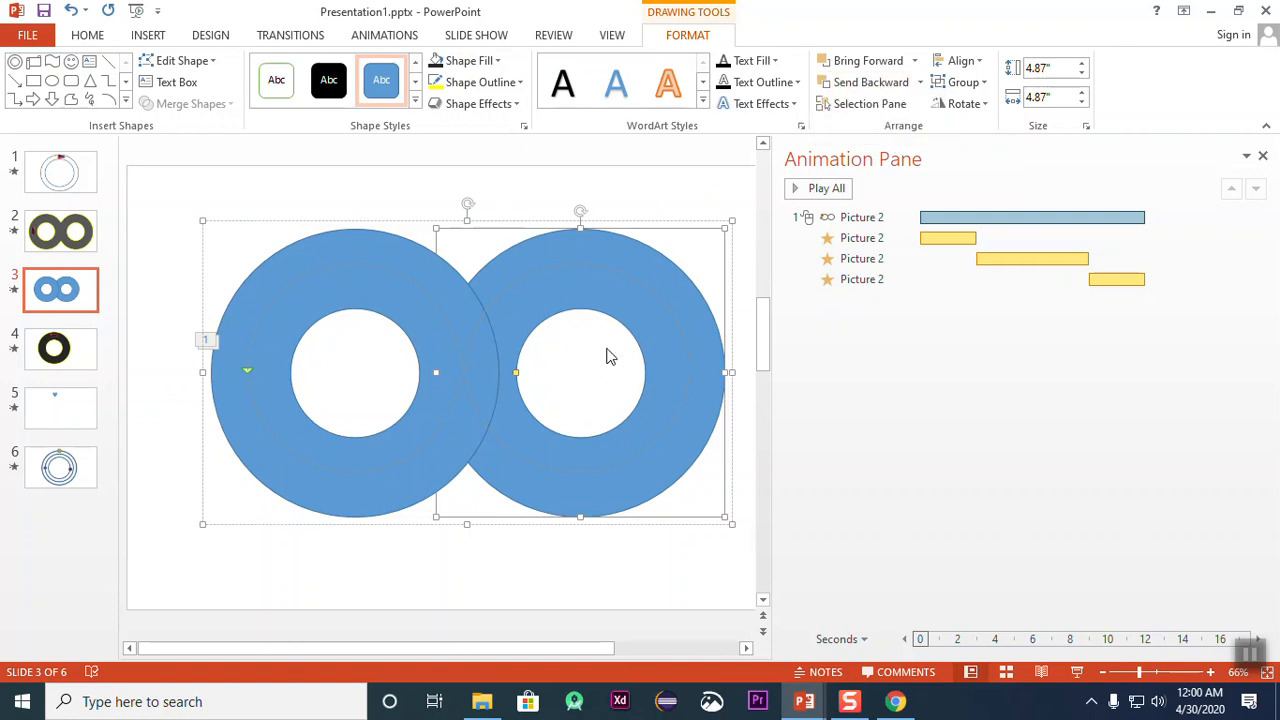
left_click(467, 543)
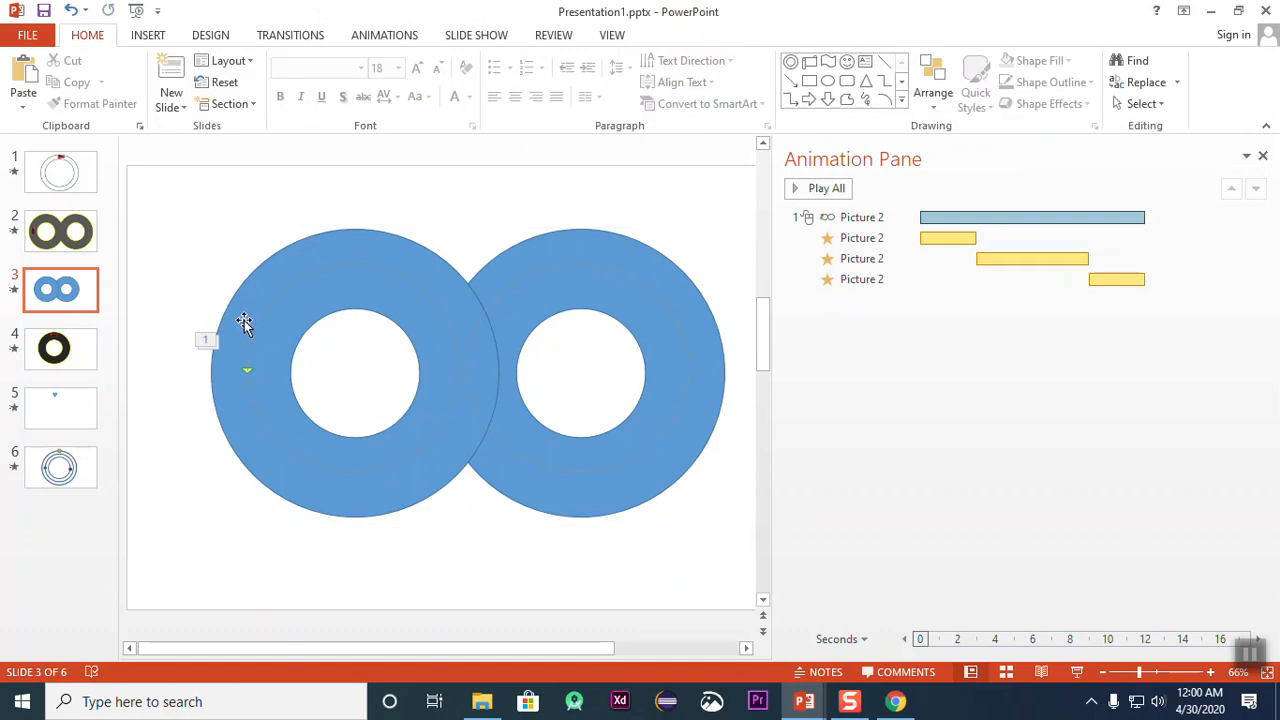
Step: Select the car's motion path and the donut group in turn, and preview the slide's animation
left_click(962, 216)
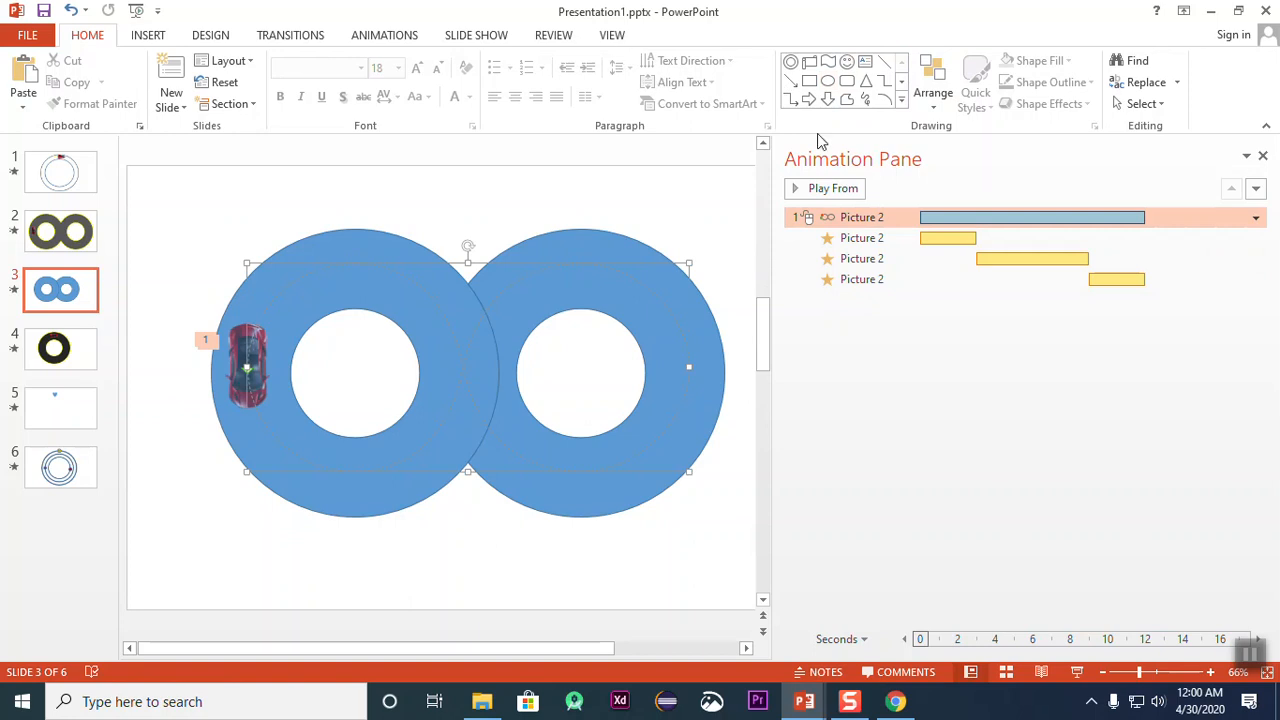
right_click(238, 356)
left_click(355, 186)
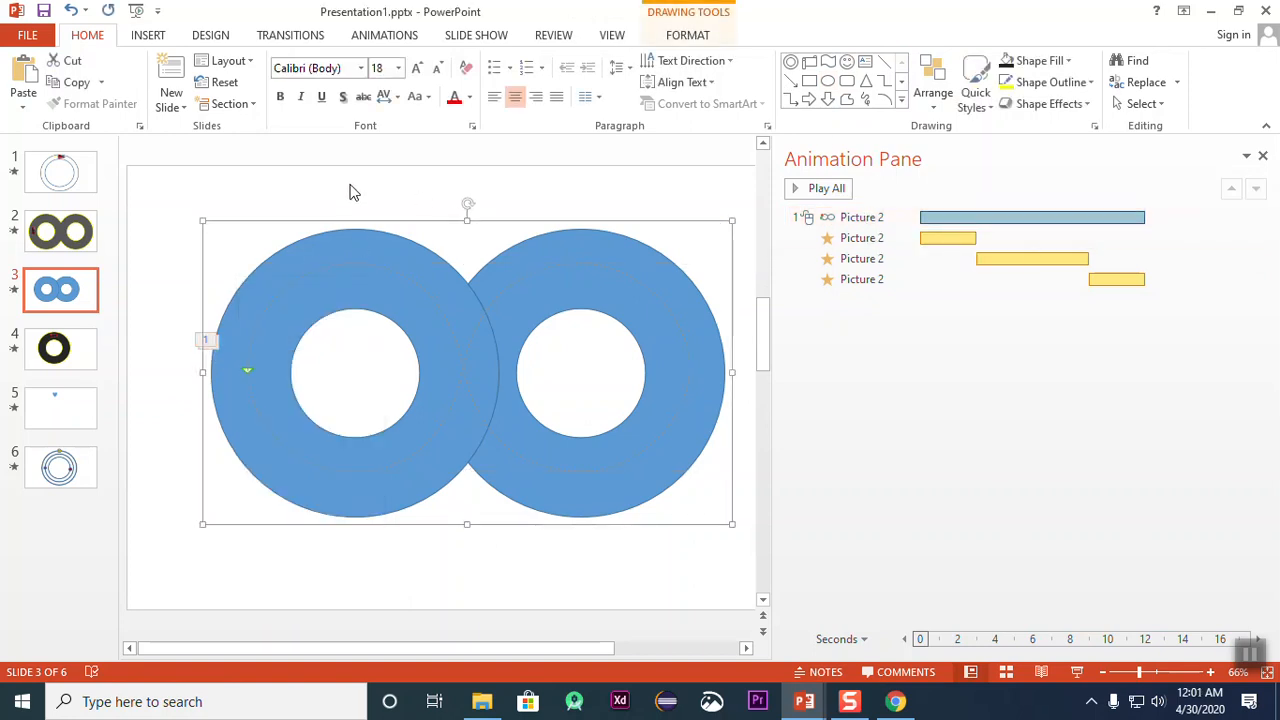
left_click(362, 254)
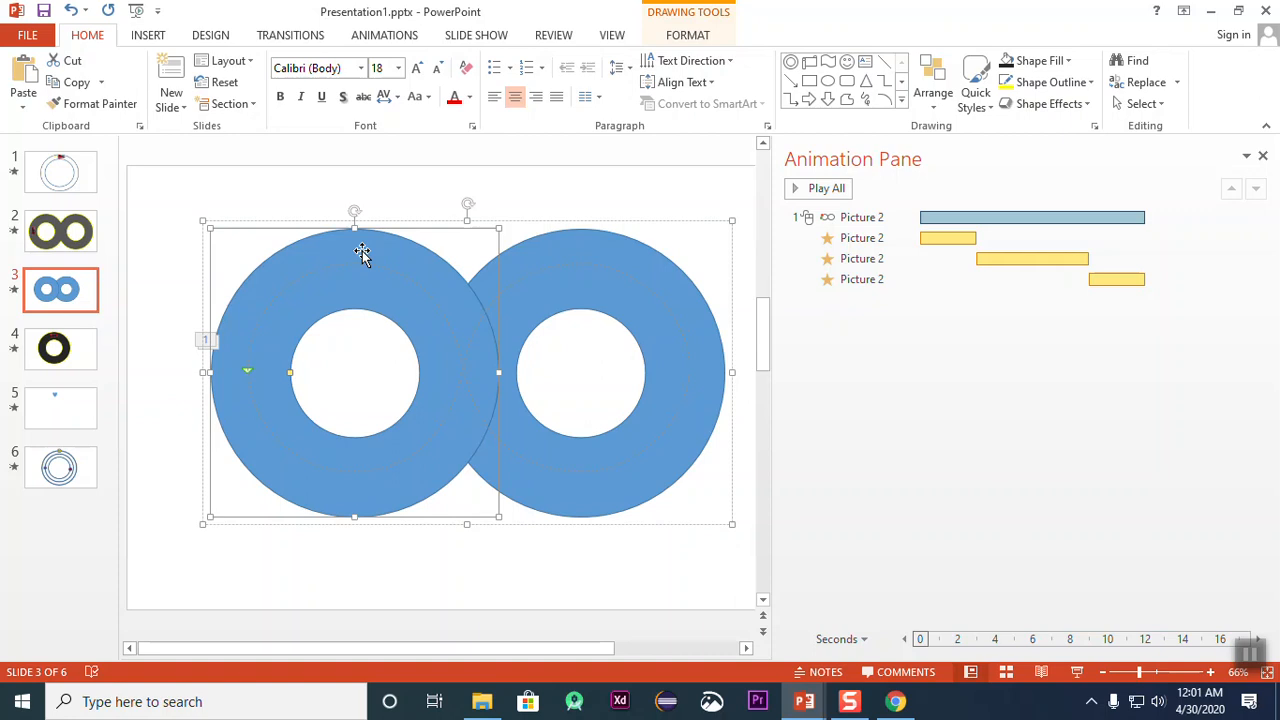
left_click(460, 182)
left_click(420, 260)
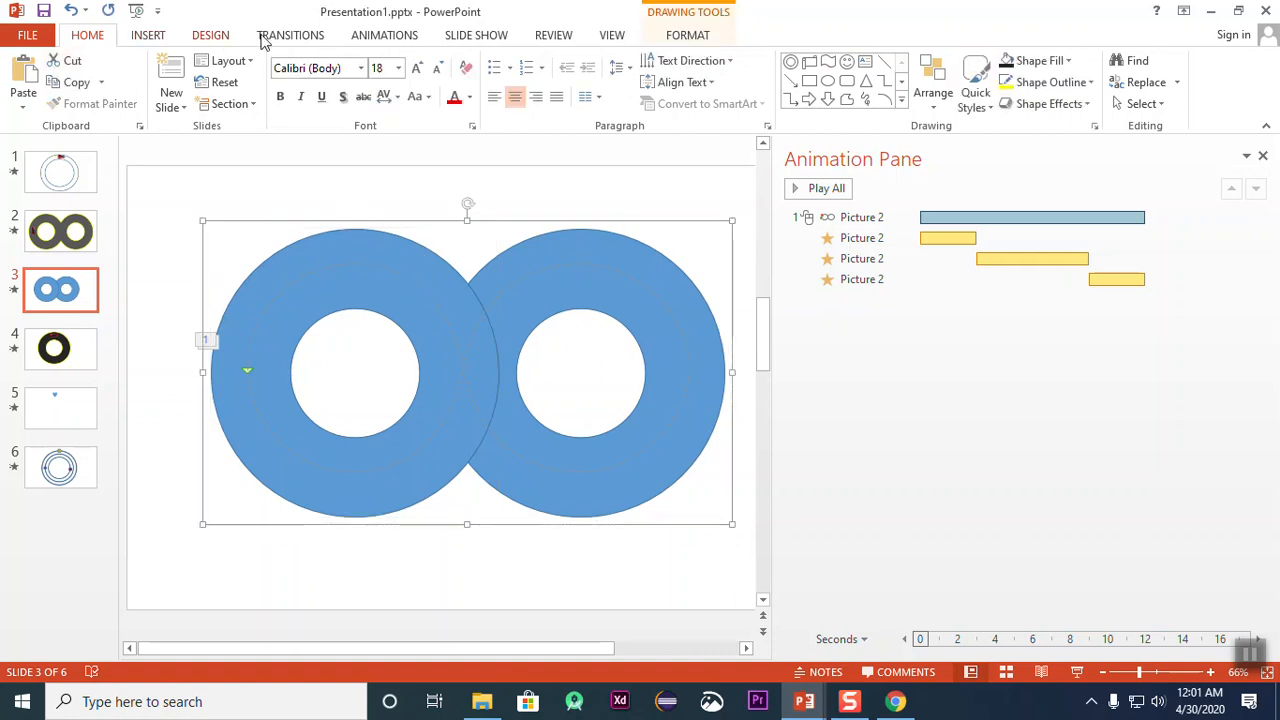
left_click(398, 37)
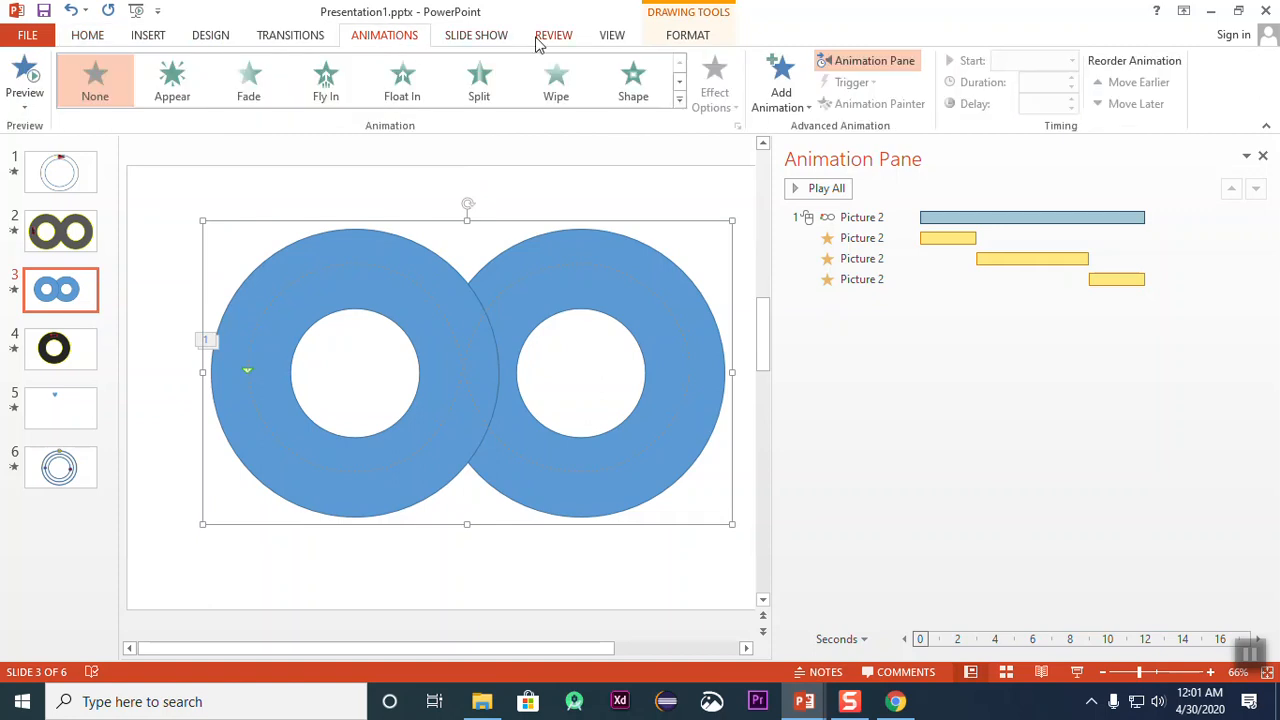
left_click(27, 76)
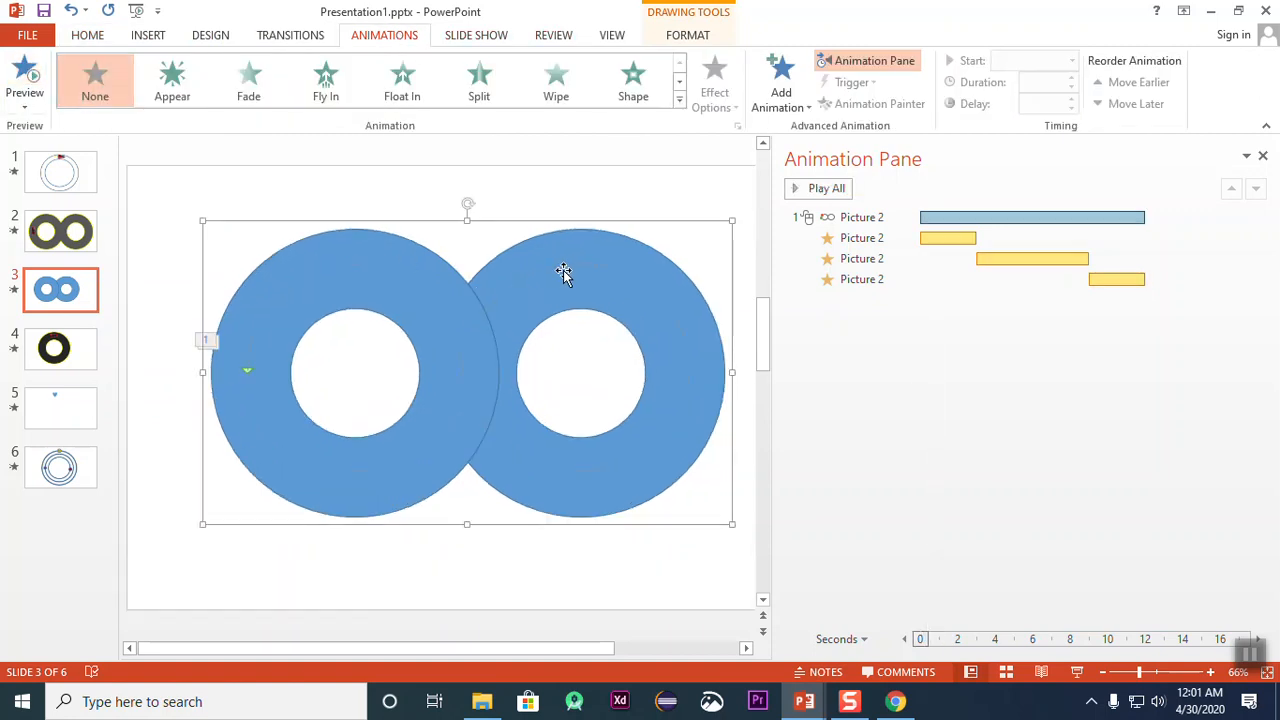
Step: Try to send both donuts within the group to the back, the second one first
left_click(562, 255)
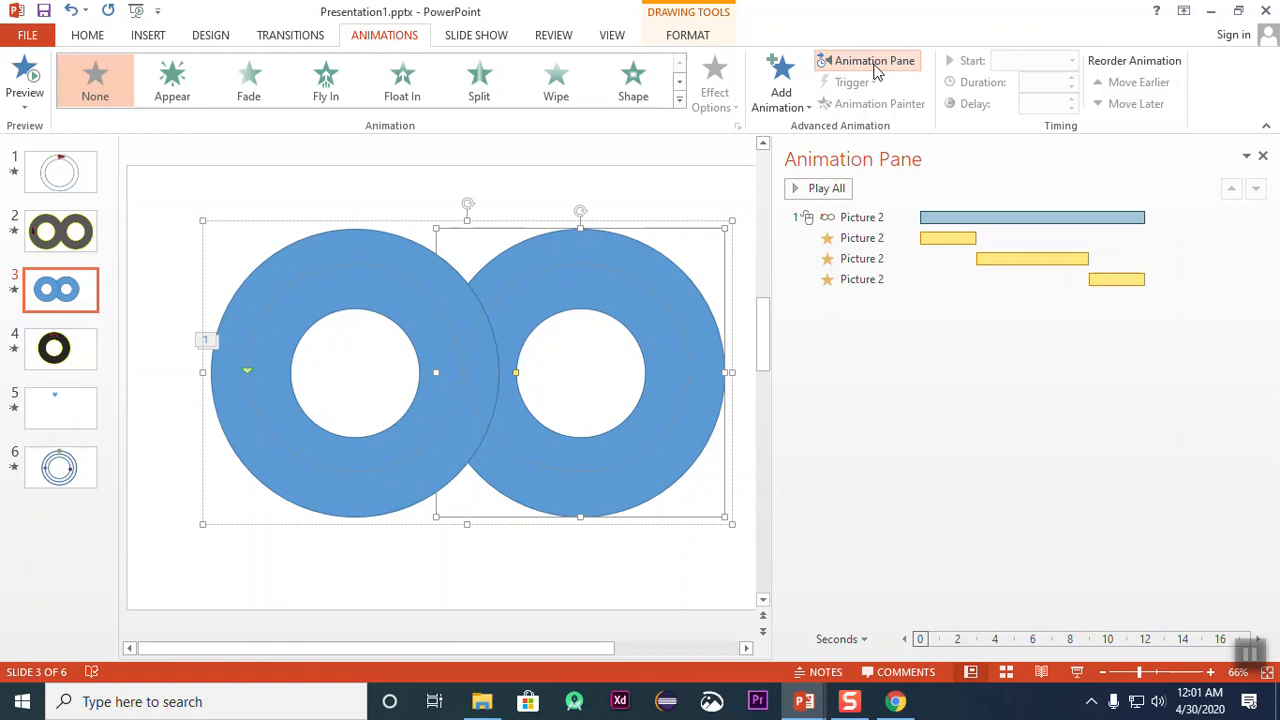
left_click(695, 38)
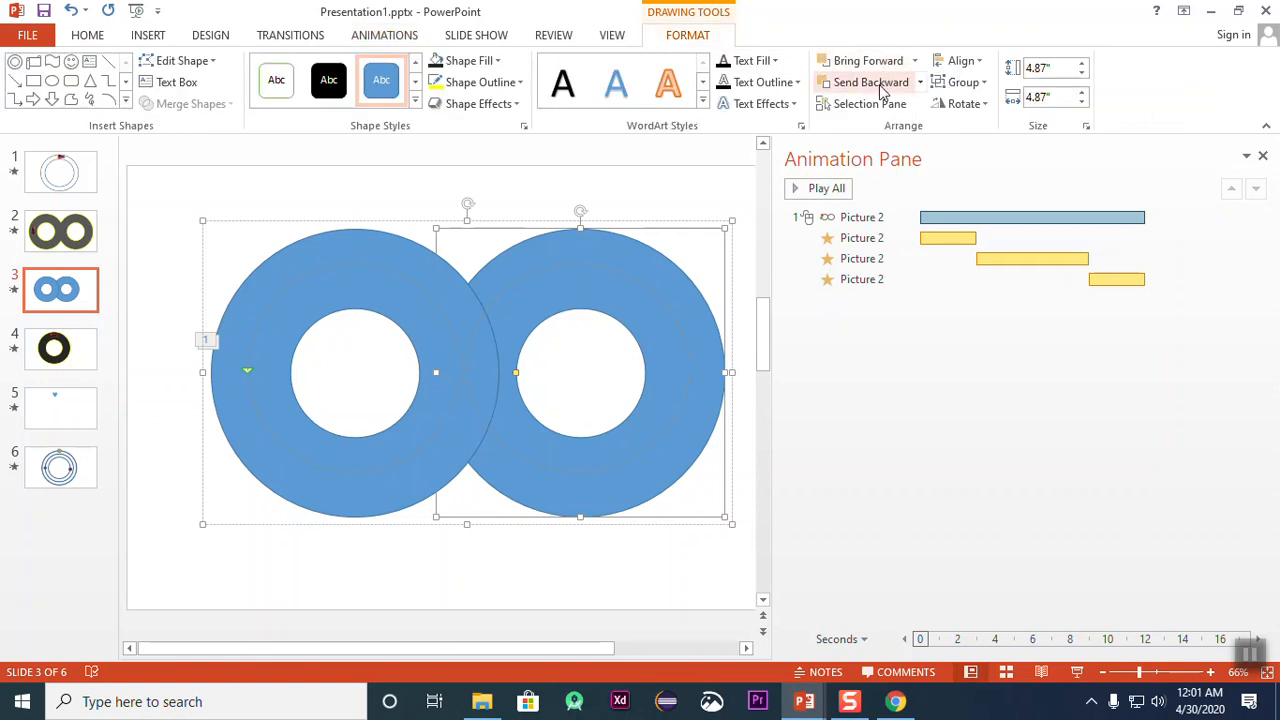
left_click(920, 82)
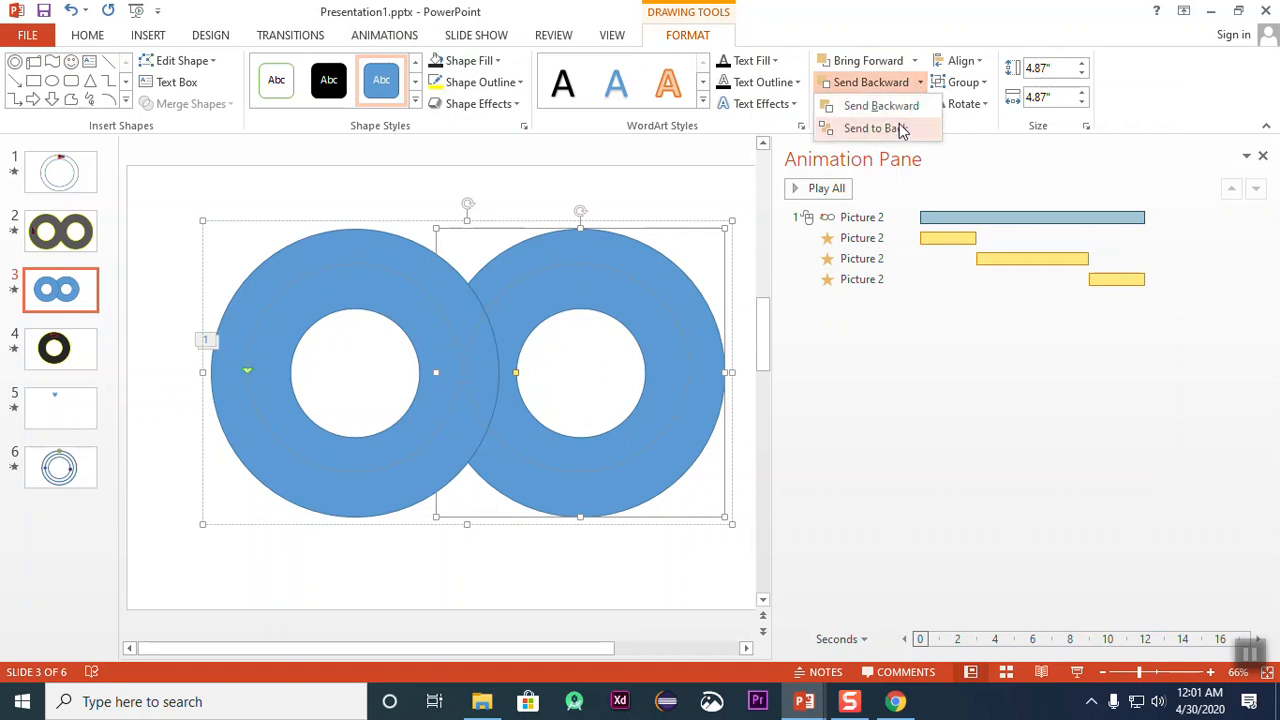
left_click(897, 127)
left_click(323, 260)
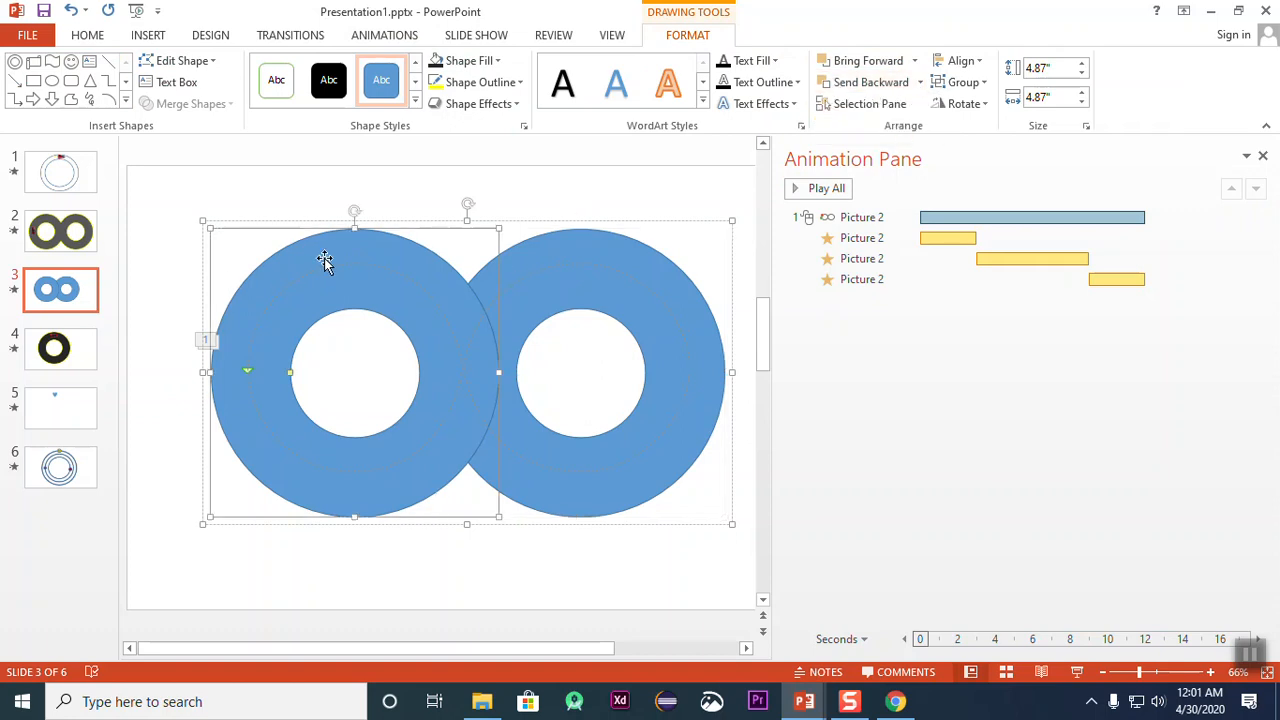
left_click(875, 88)
left_click(920, 82)
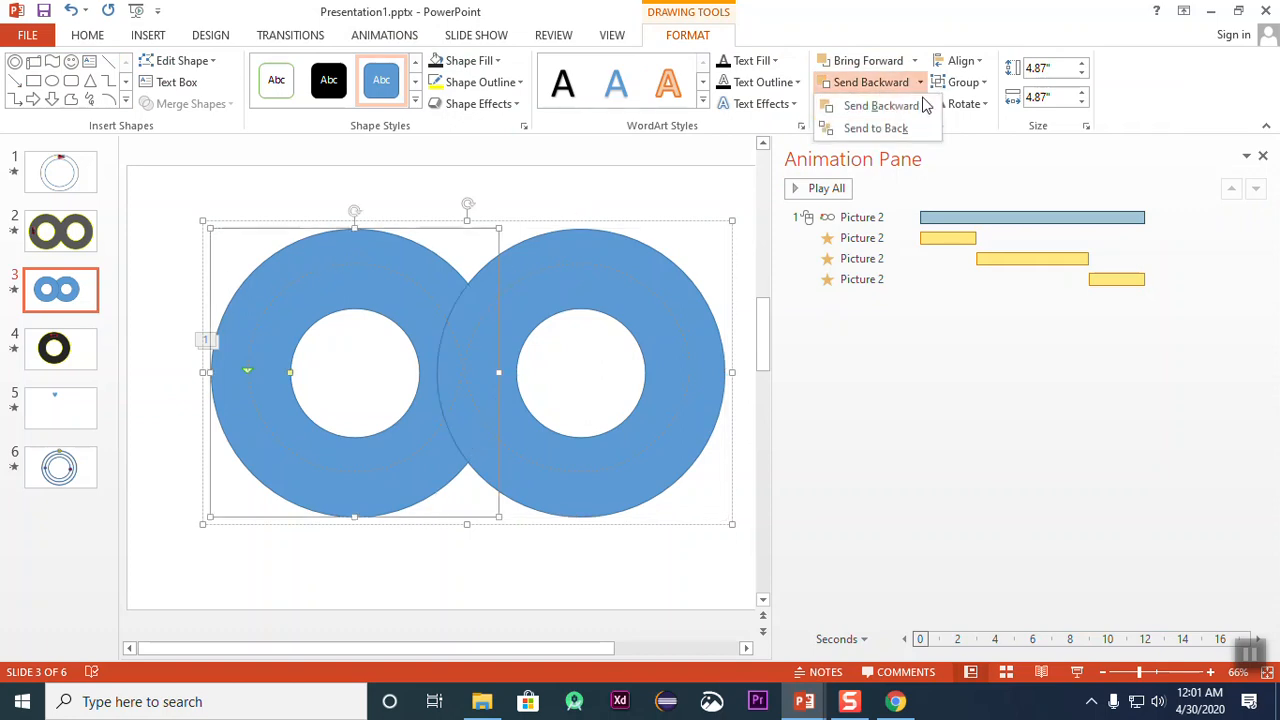
left_click(906, 129)
left_click(586, 188)
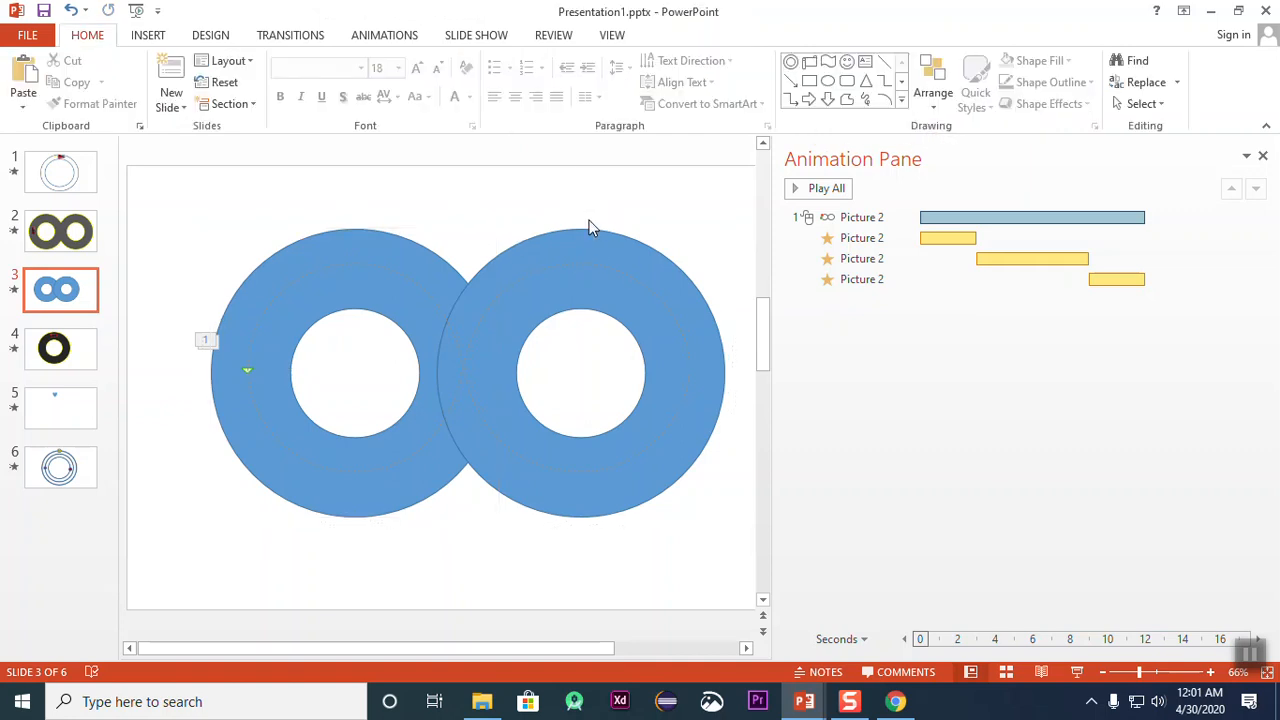
Step: Nudge the donut group slightly and try to bring the car's motion path in front of it
left_click(395, 256)
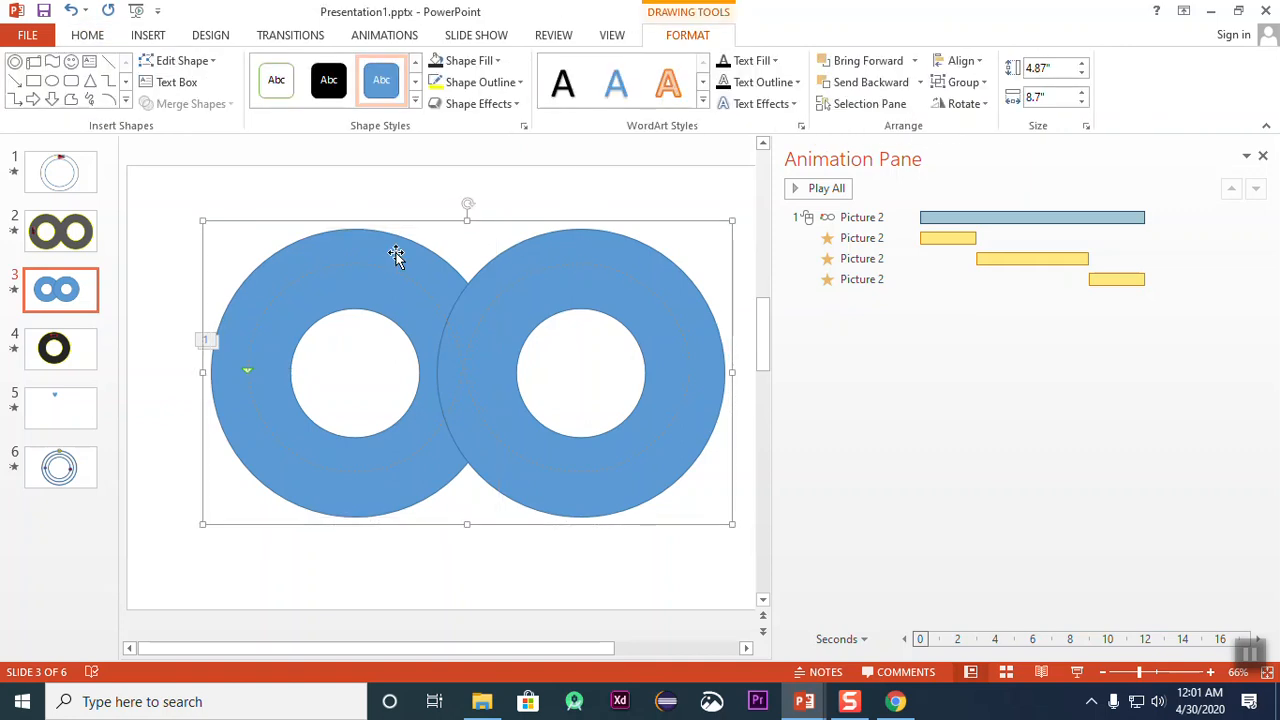
mouse_move(403, 251)
left_mouse_down()
mouse_move(588, 228)
mouse_move(396, 250)
left_mouse_up()
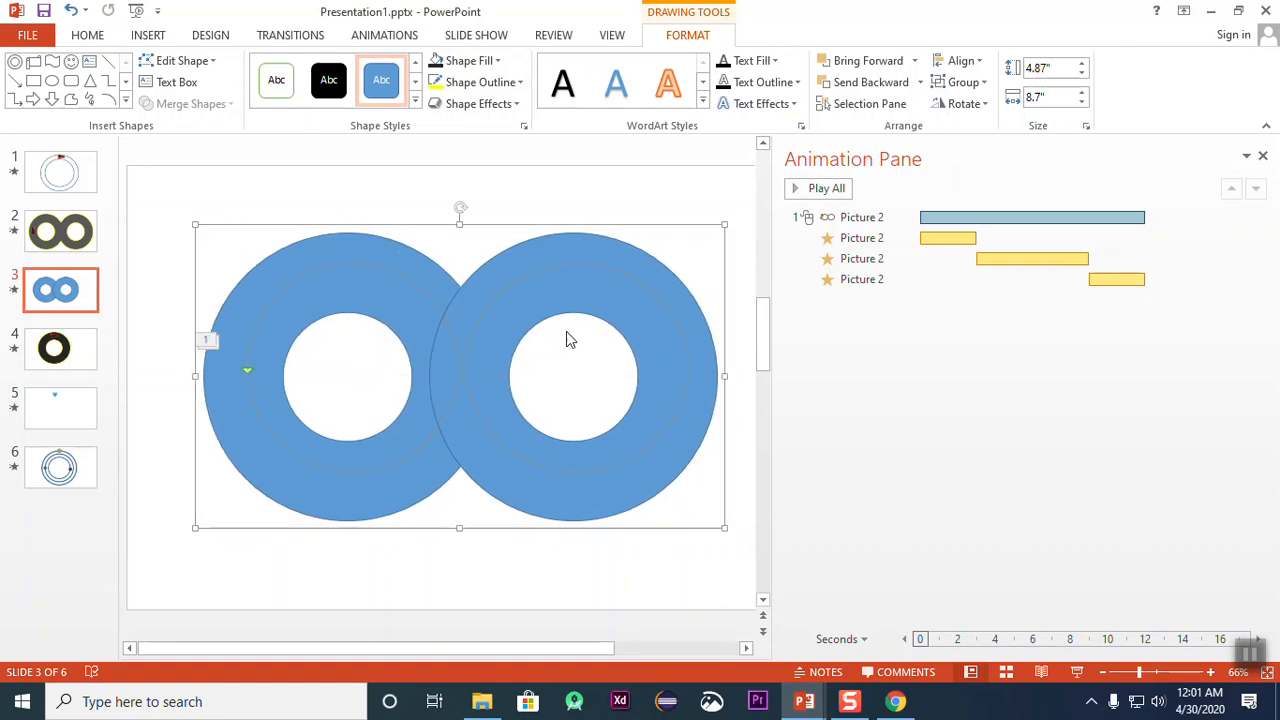
left_click(466, 362)
right_click(466, 362)
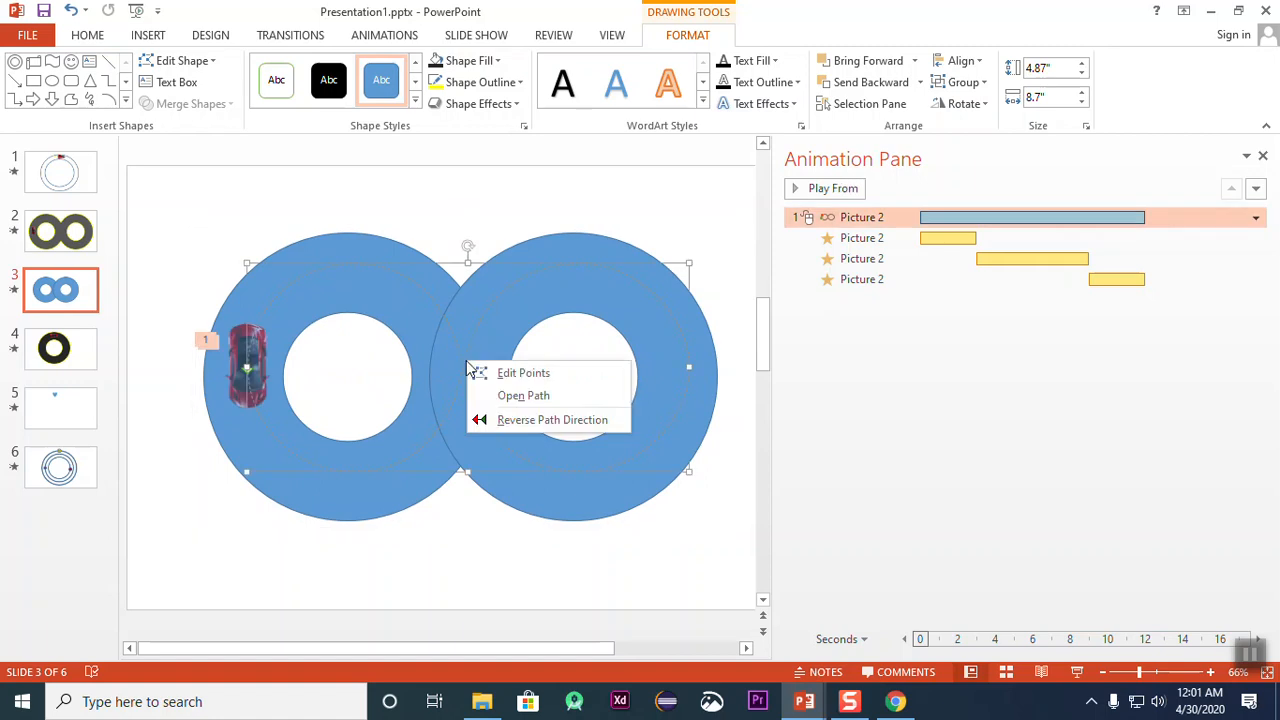
left_click(496, 299)
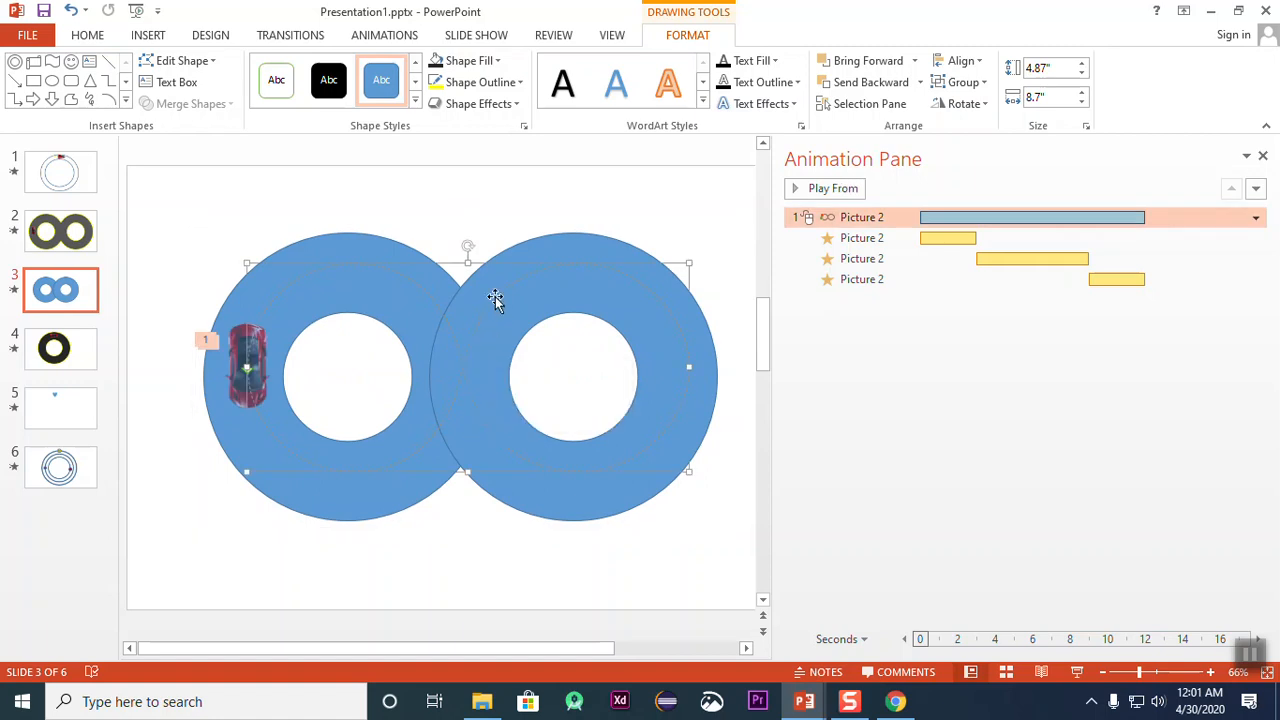
left_click(914, 61)
left_click(893, 107)
left_click(551, 224)
left_click(536, 273)
left_click(669, 233)
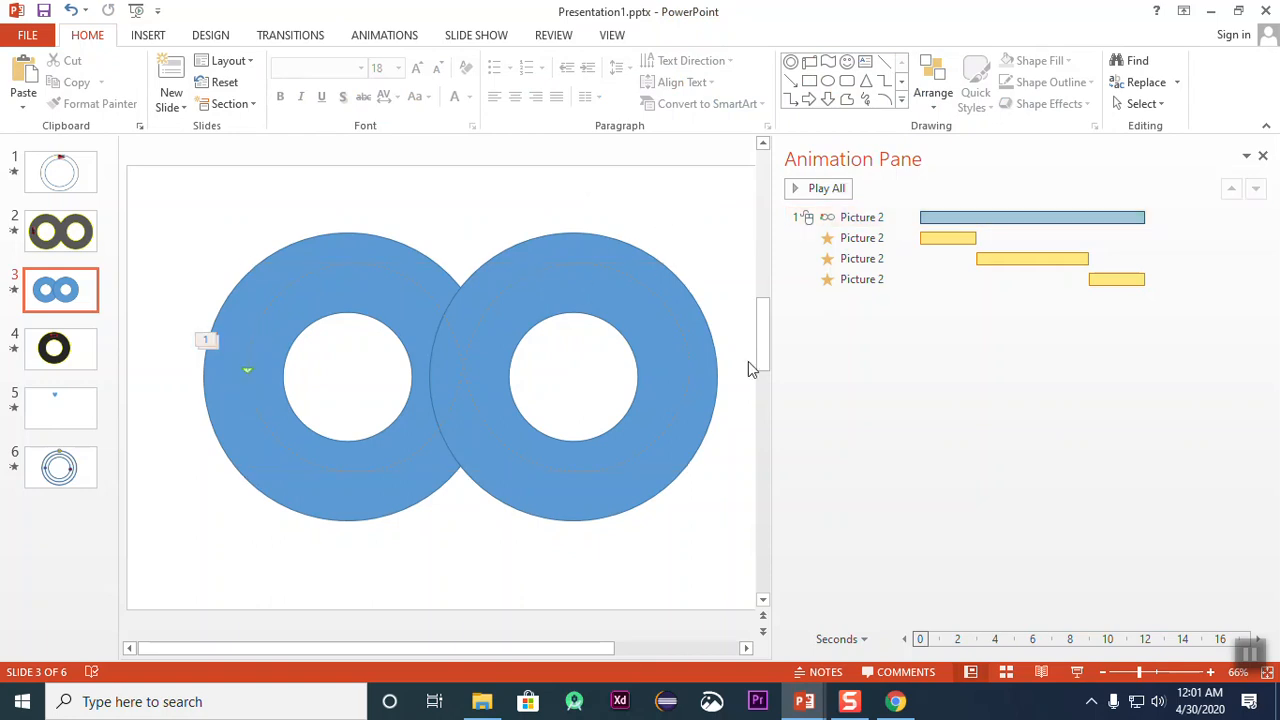
Step: Move the donut group sideways until the car is uncovered beside the first ring
left_click(372, 253)
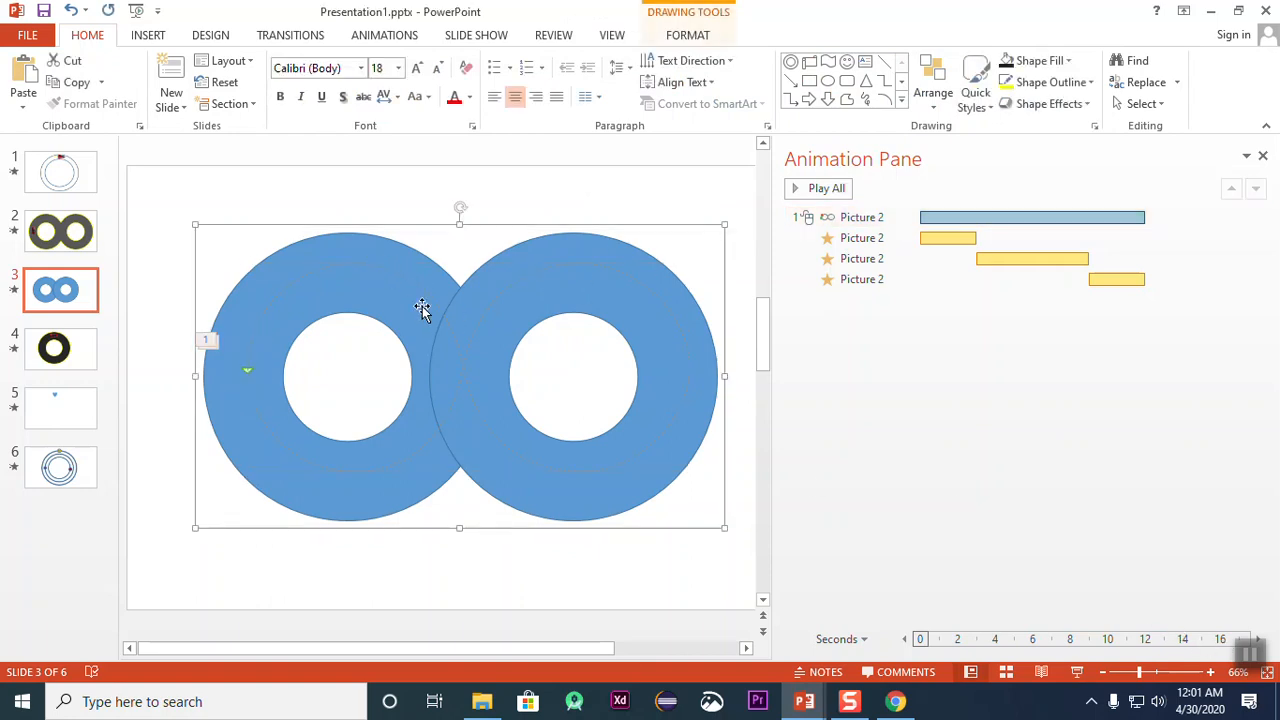
left_click_drag(374, 240, 514, 237)
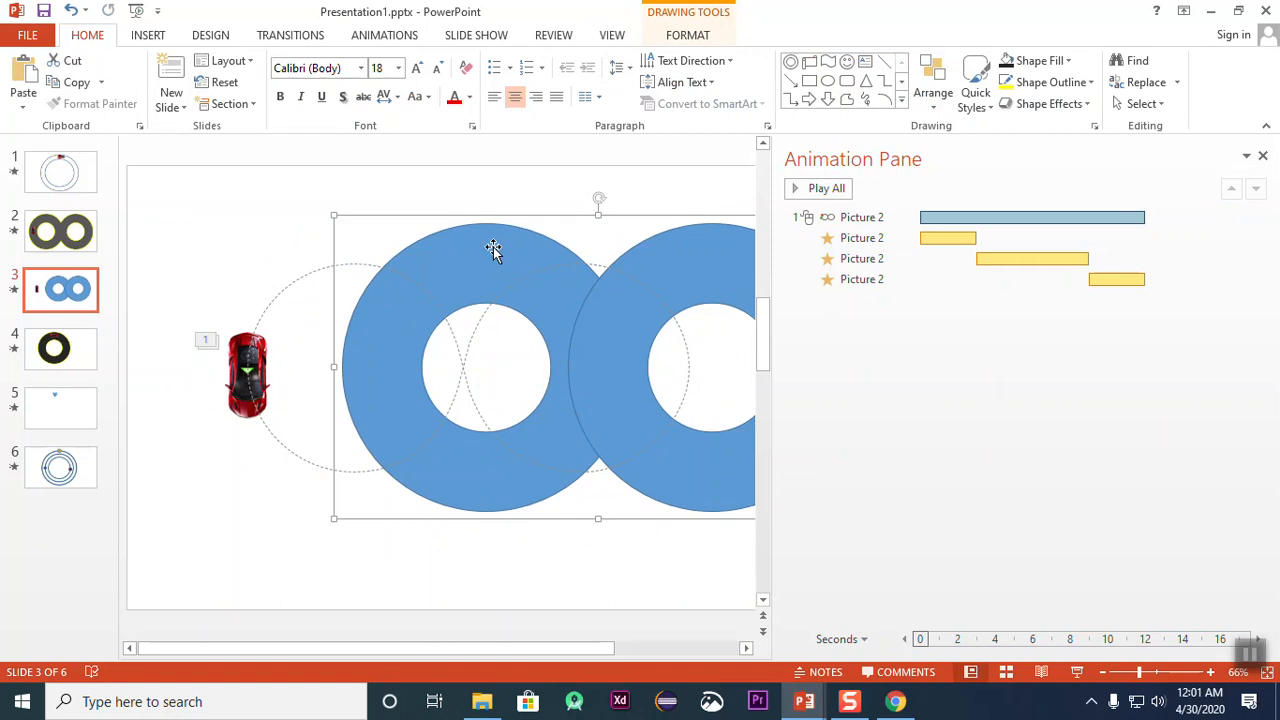
left_click_drag(493, 249, 443, 248)
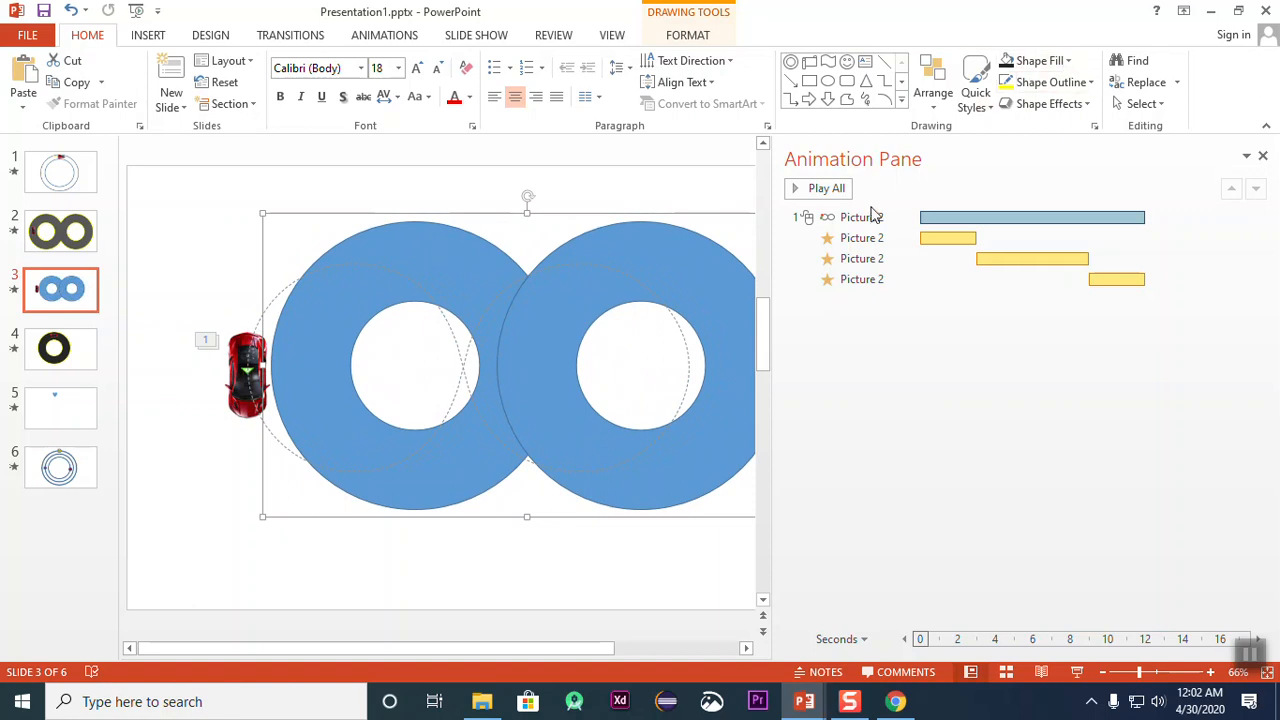
Step: Ungroup the two donuts
left_click(447, 245)
right_click(449, 246)
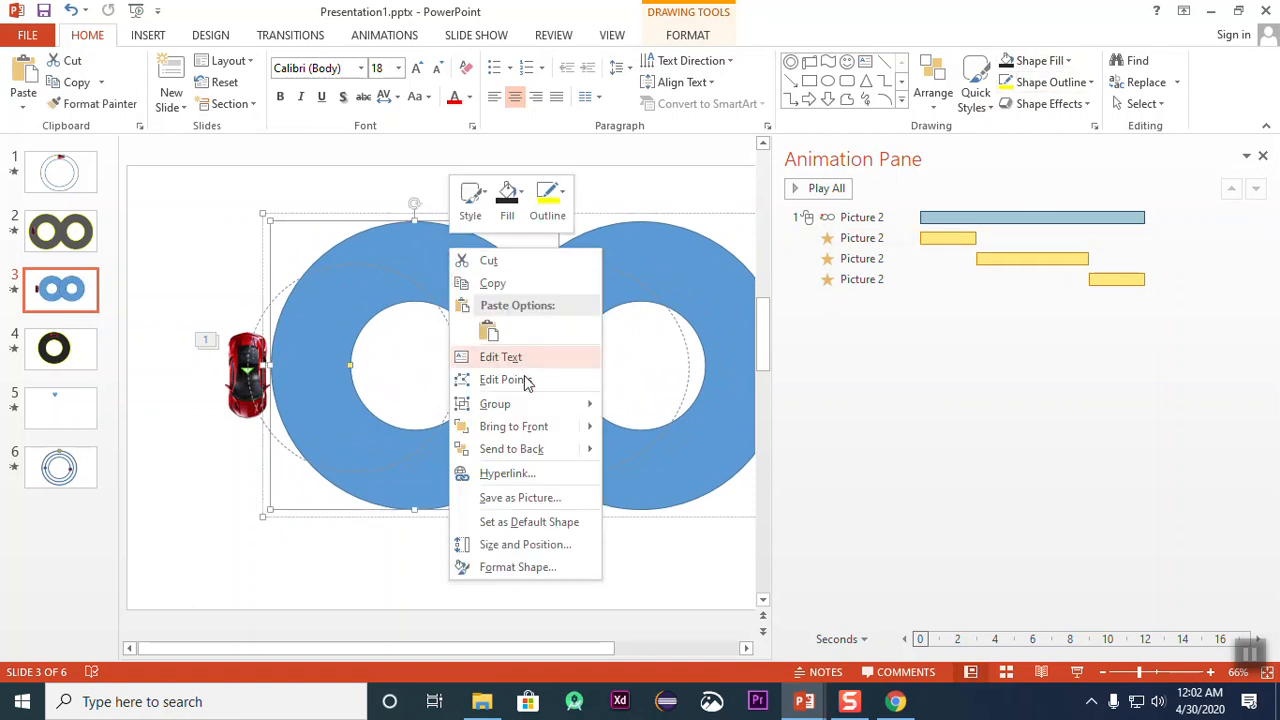
mouse_move(540, 412)
left_click(653, 453)
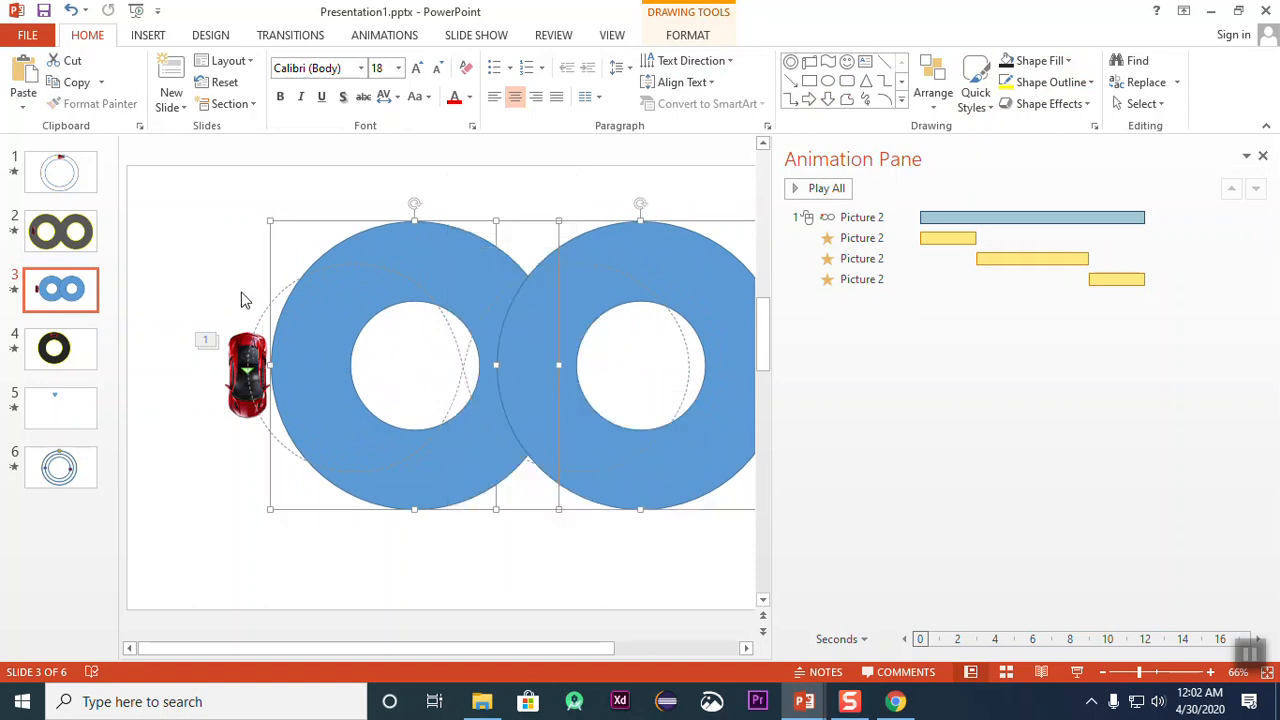
left_click(218, 226)
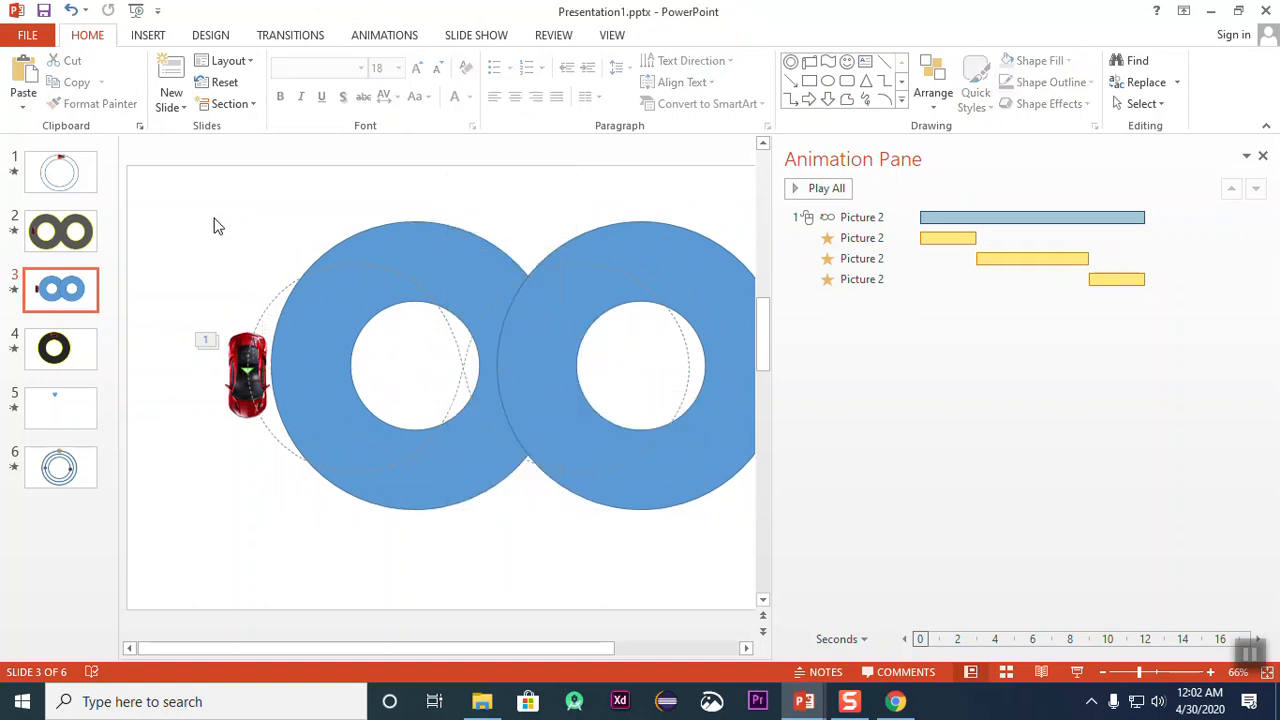
Step: Move the two ungrouped donuts together back over the motion path's two loops
left_click(486, 255)
left_click(637, 248, "shift")
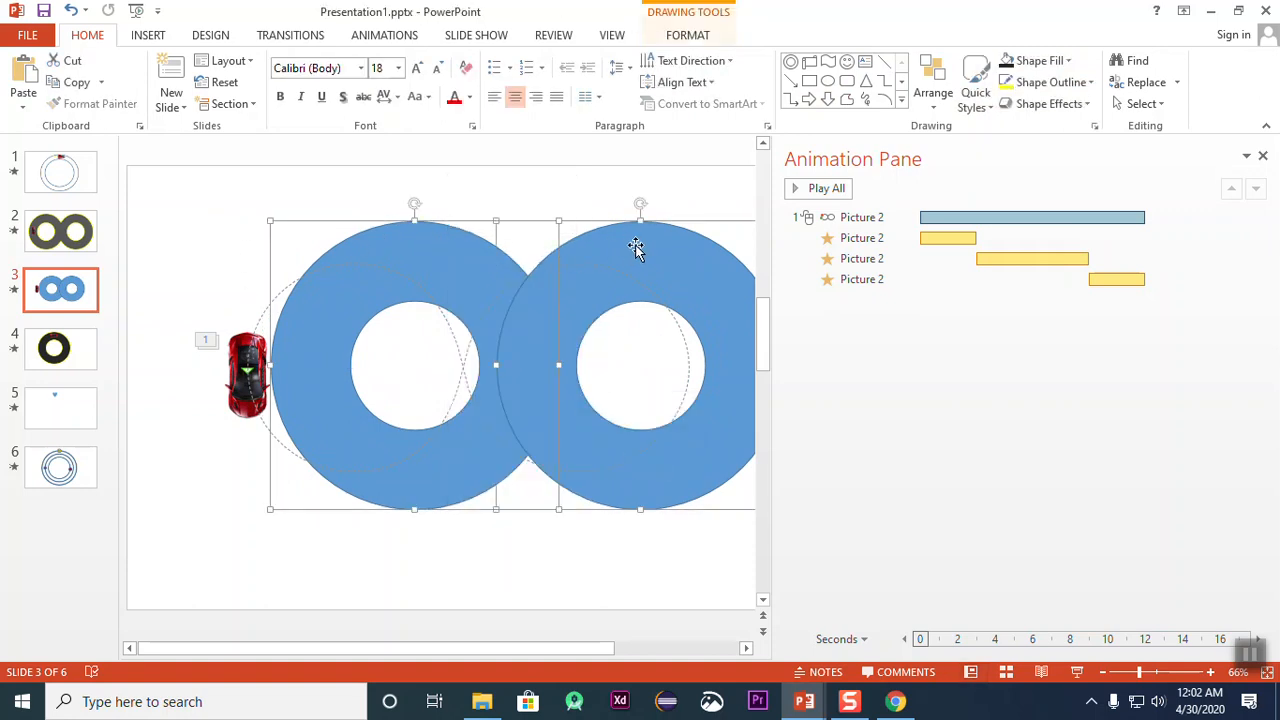
left_click_drag(470, 245, 405, 250)
left_click(392, 210)
left_click(405, 249)
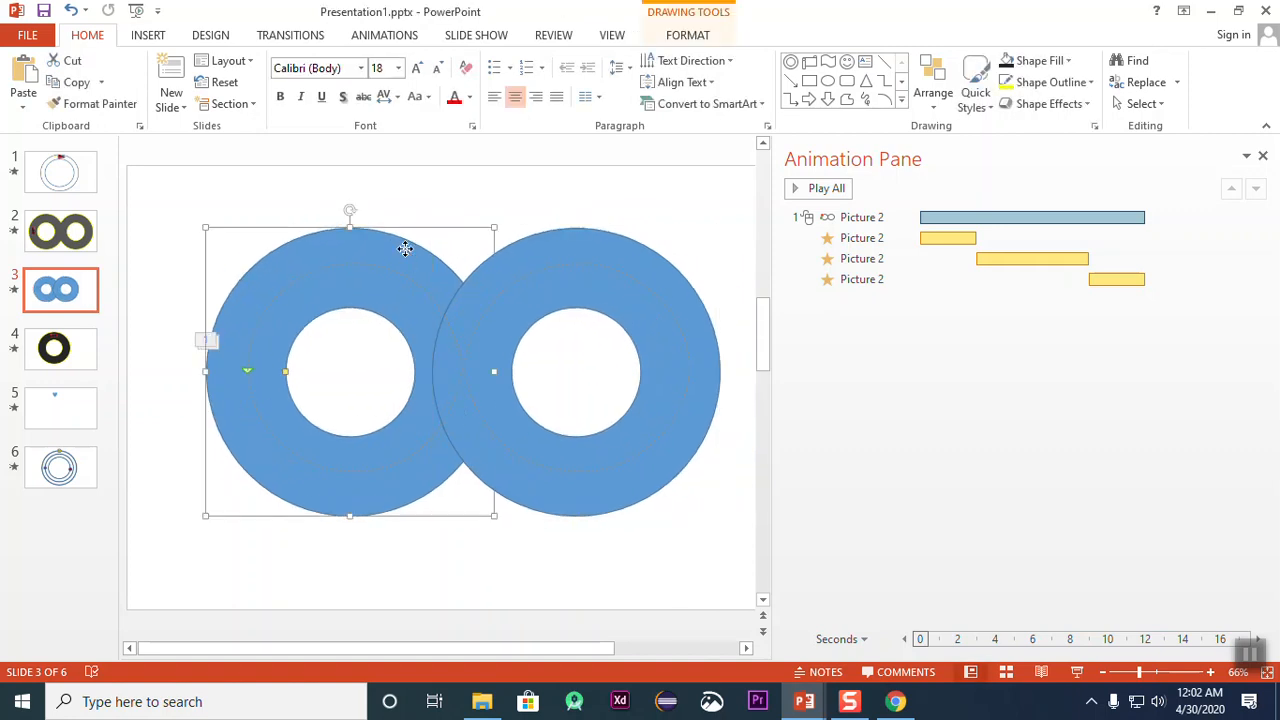
Step: Send both blue donuts to the back, one after the other, so they lie behind the red car
right_click(405, 250)
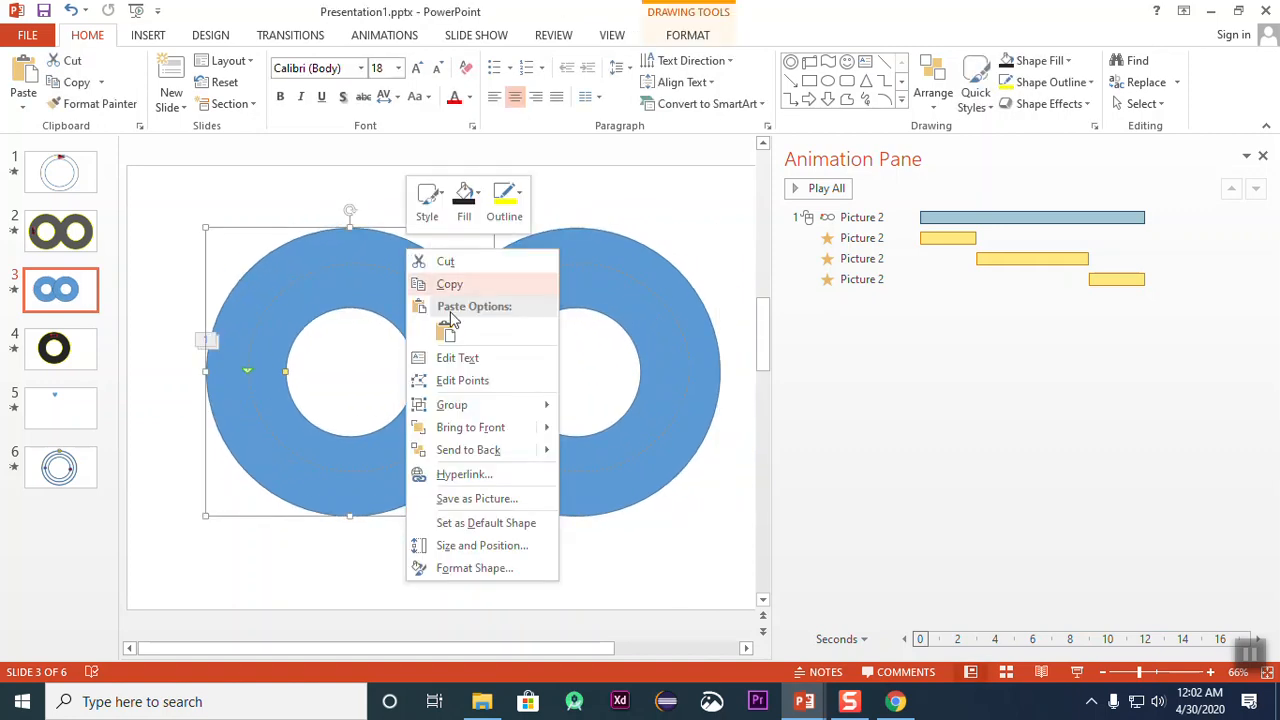
left_click(489, 450)
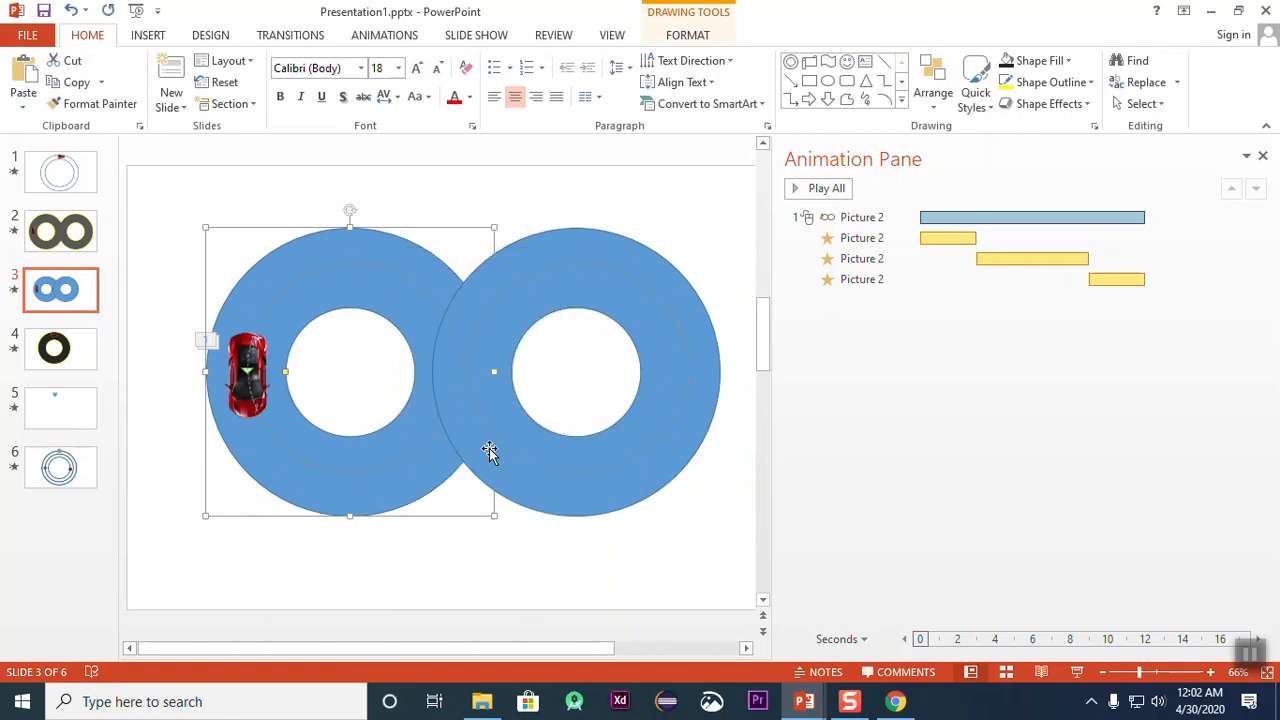
left_click(406, 186)
left_click(628, 246)
right_click(644, 263)
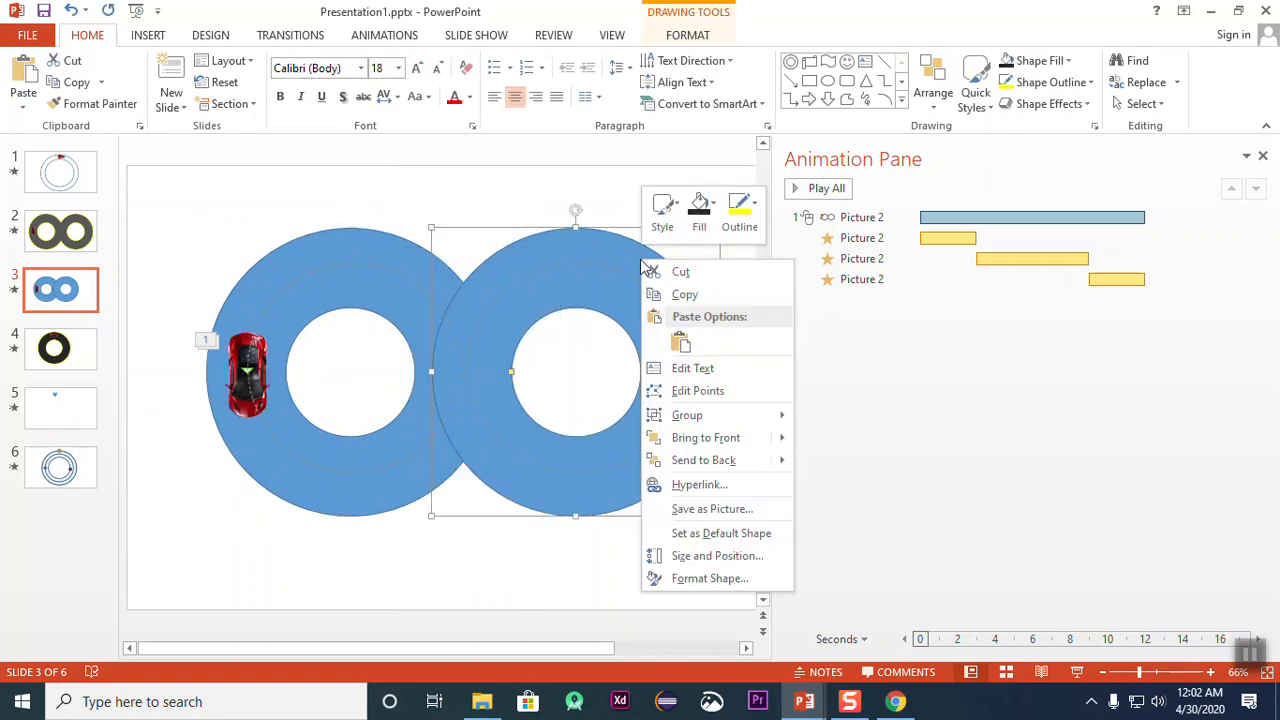
mouse_move(745, 462)
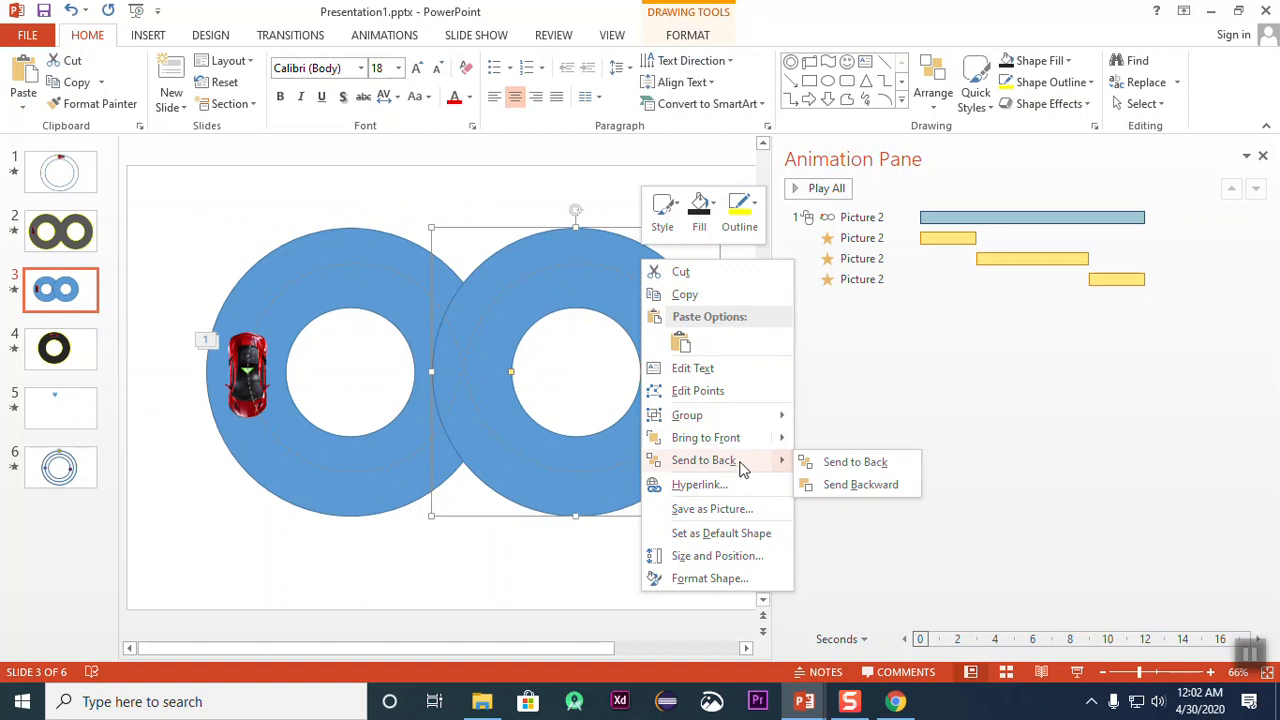
left_click(845, 465)
left_click(418, 174)
Step: Merge the two overlapping donuts into a single figure-eight shape with Union
left_click(374, 234)
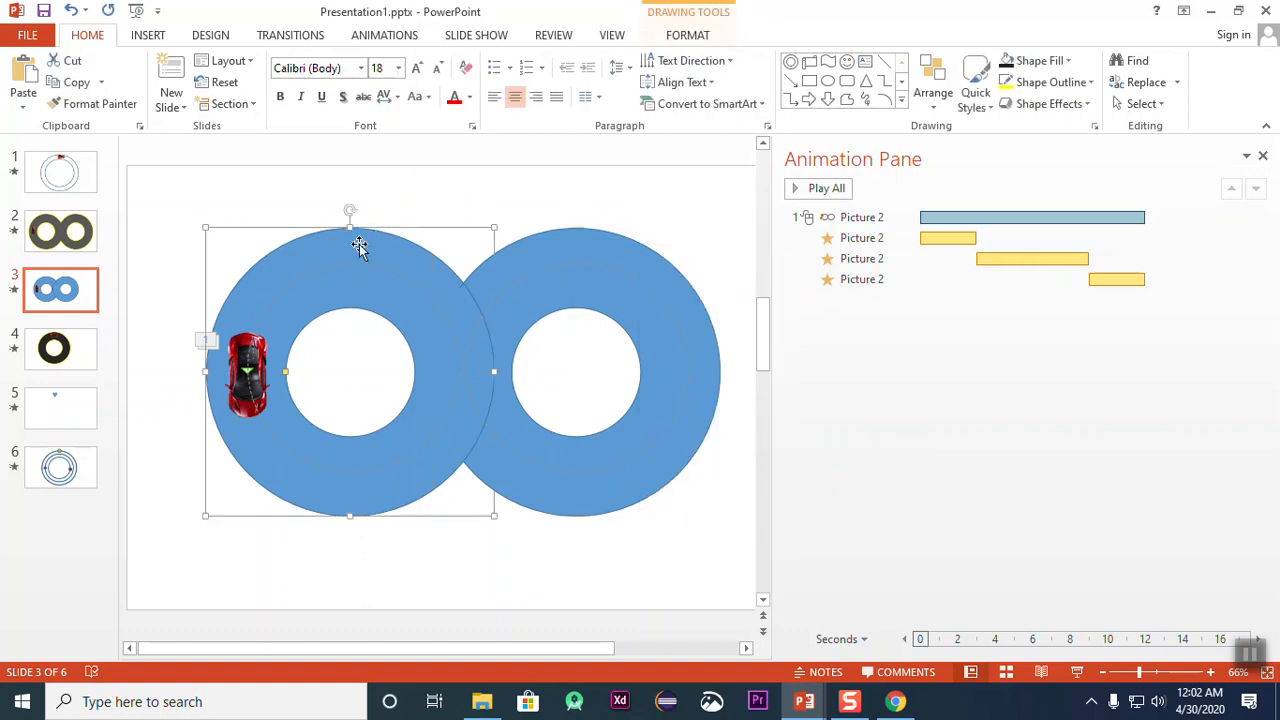
left_click(573, 243, "shift")
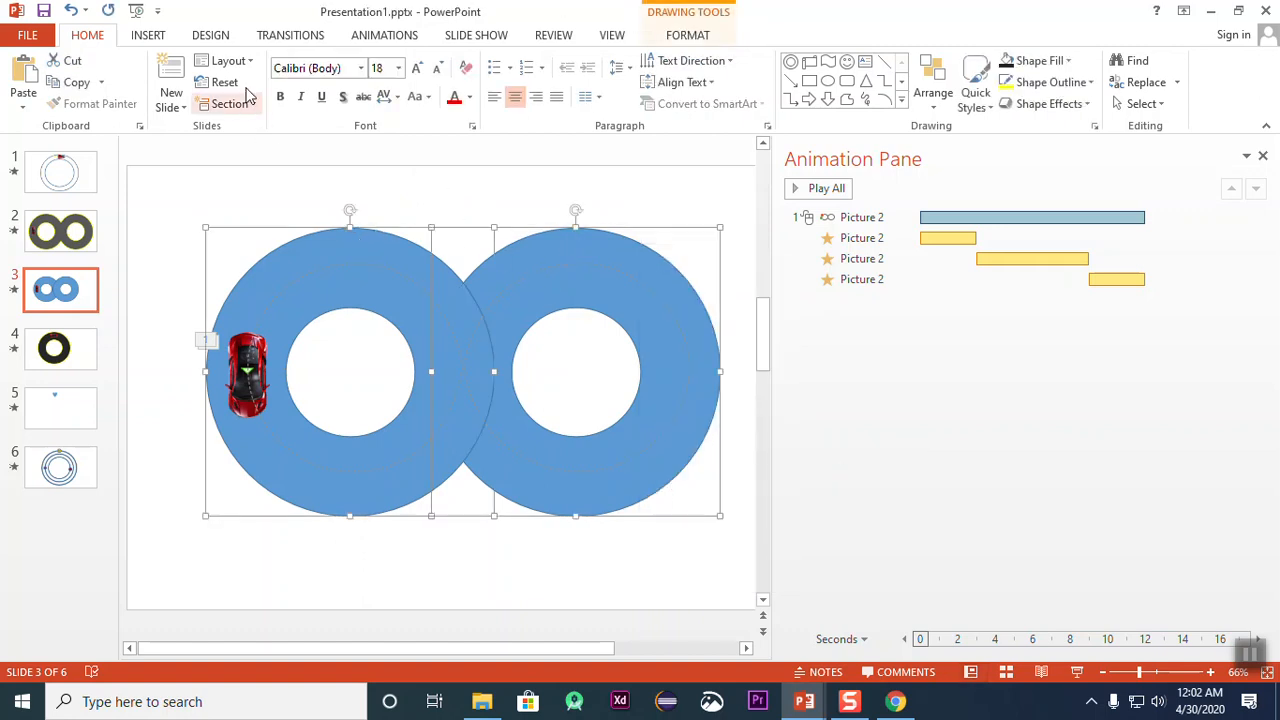
left_click(688, 36)
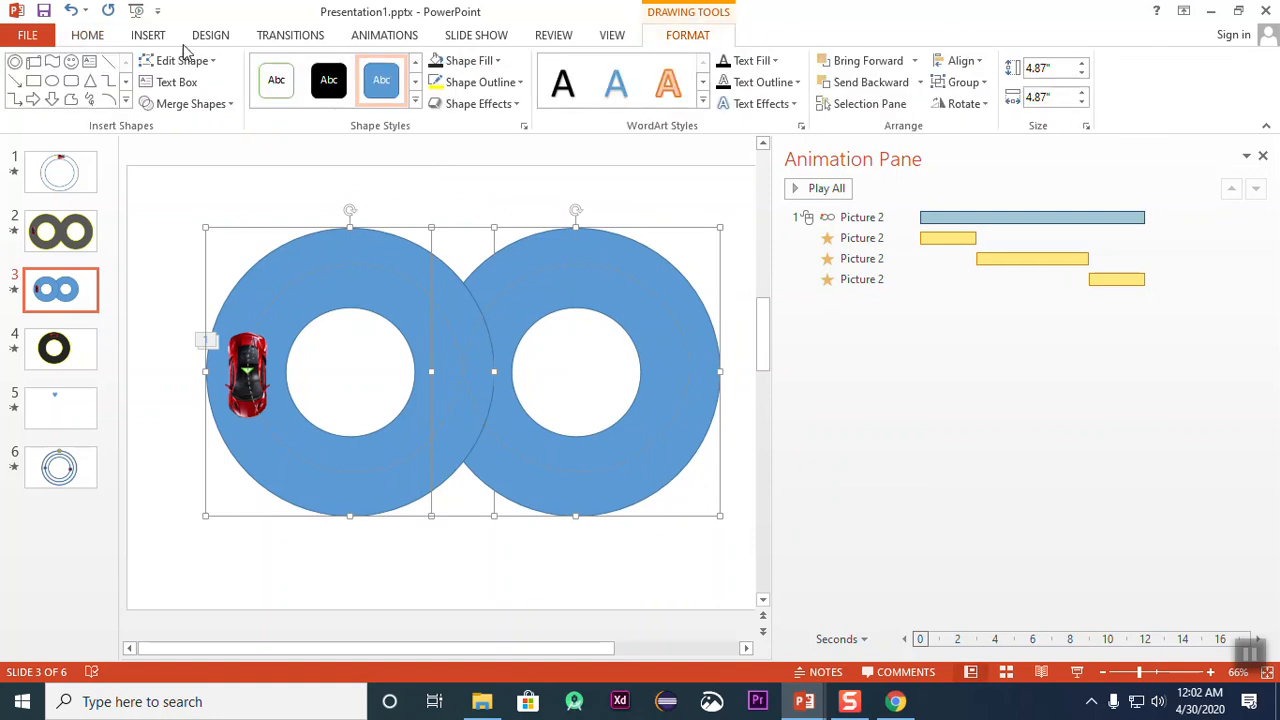
left_click(228, 104)
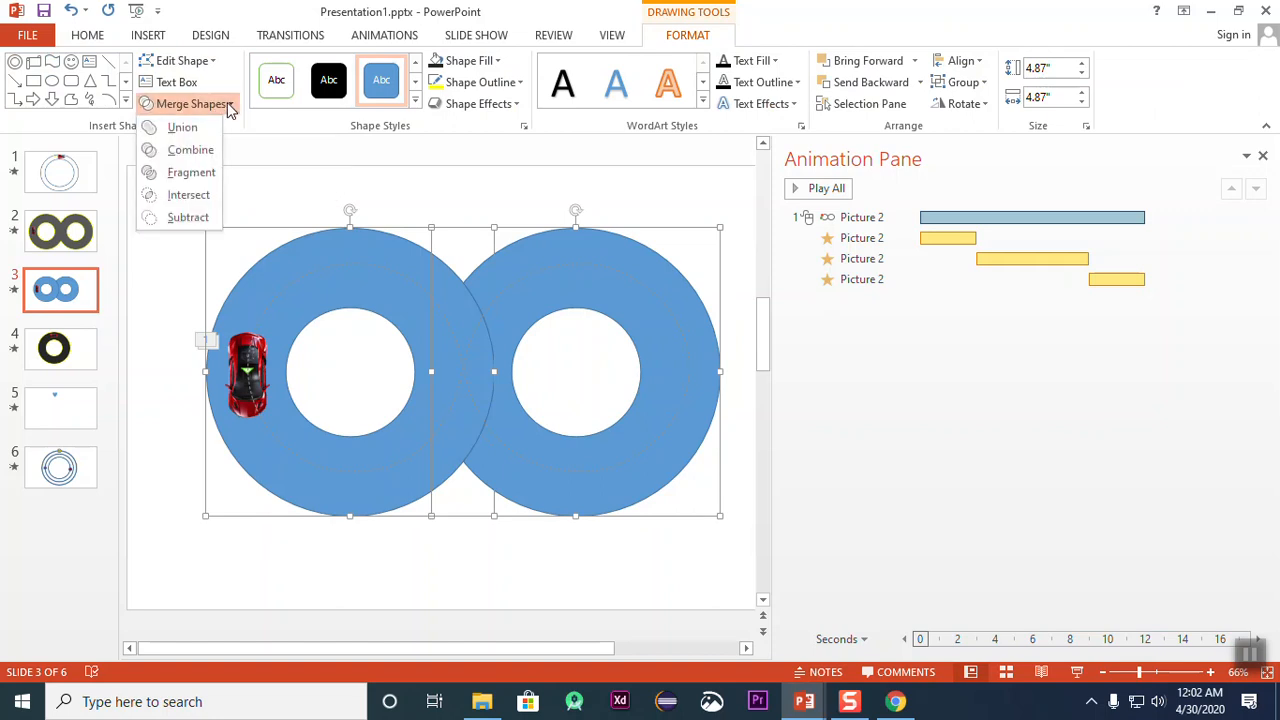
left_click(185, 130)
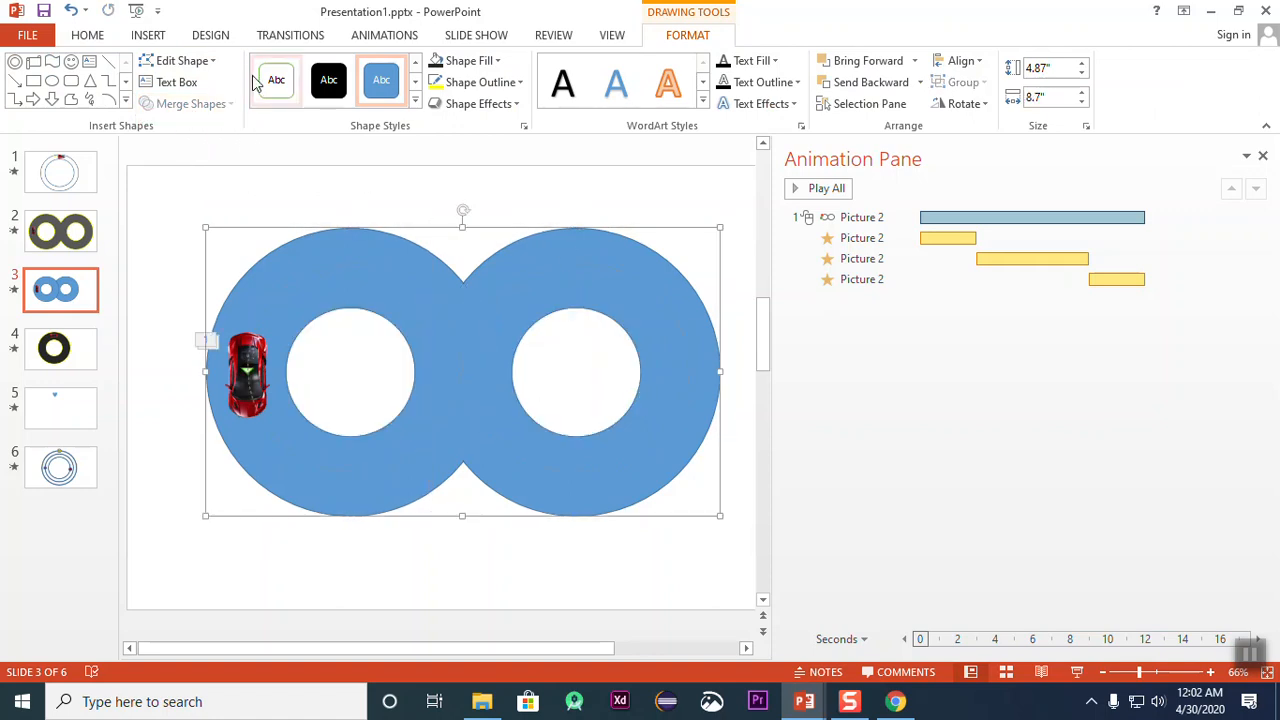
Step: Fill the merged figure-eight road with near-black grey and give it a thicker yellow outline
left_click(497, 61)
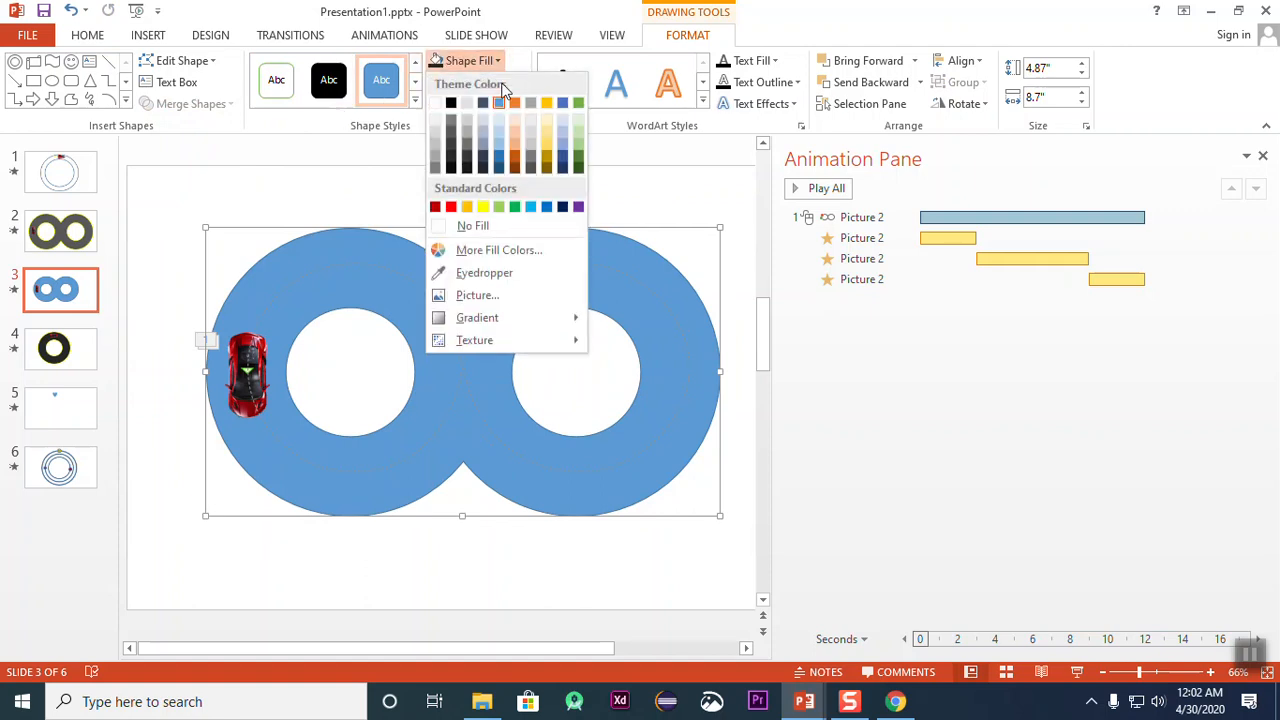
left_click(455, 162)
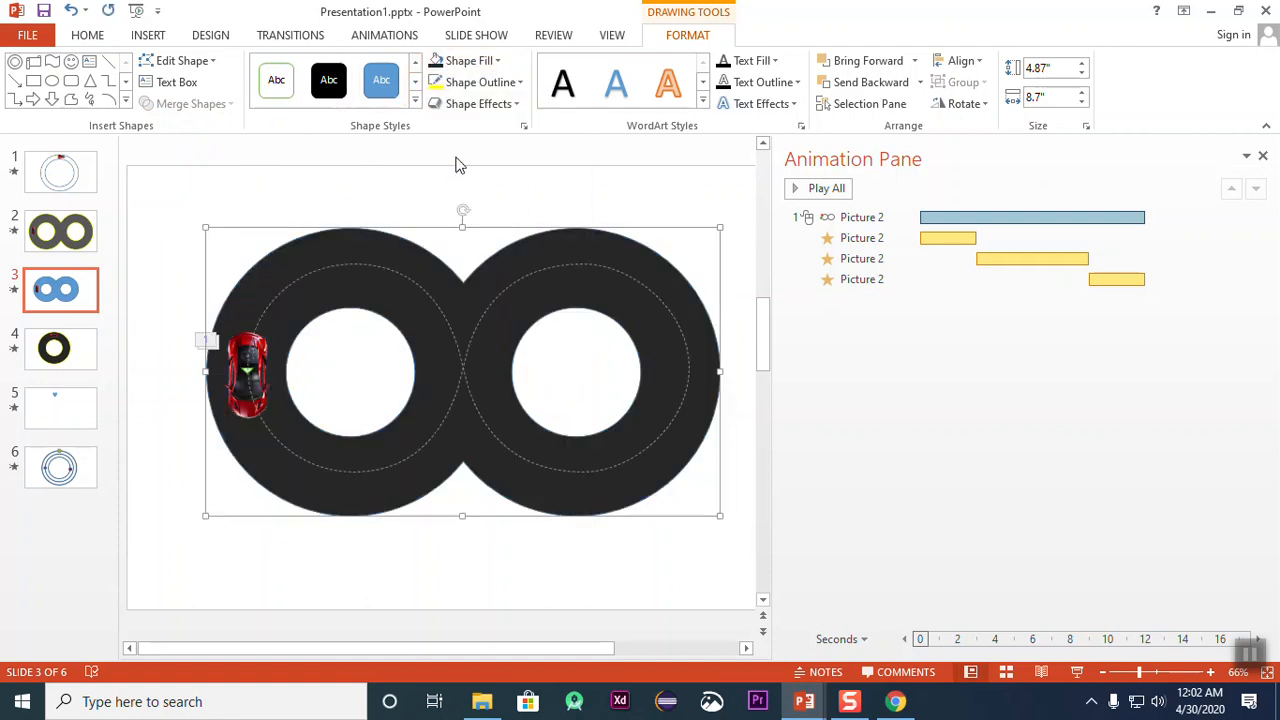
left_click(474, 86)
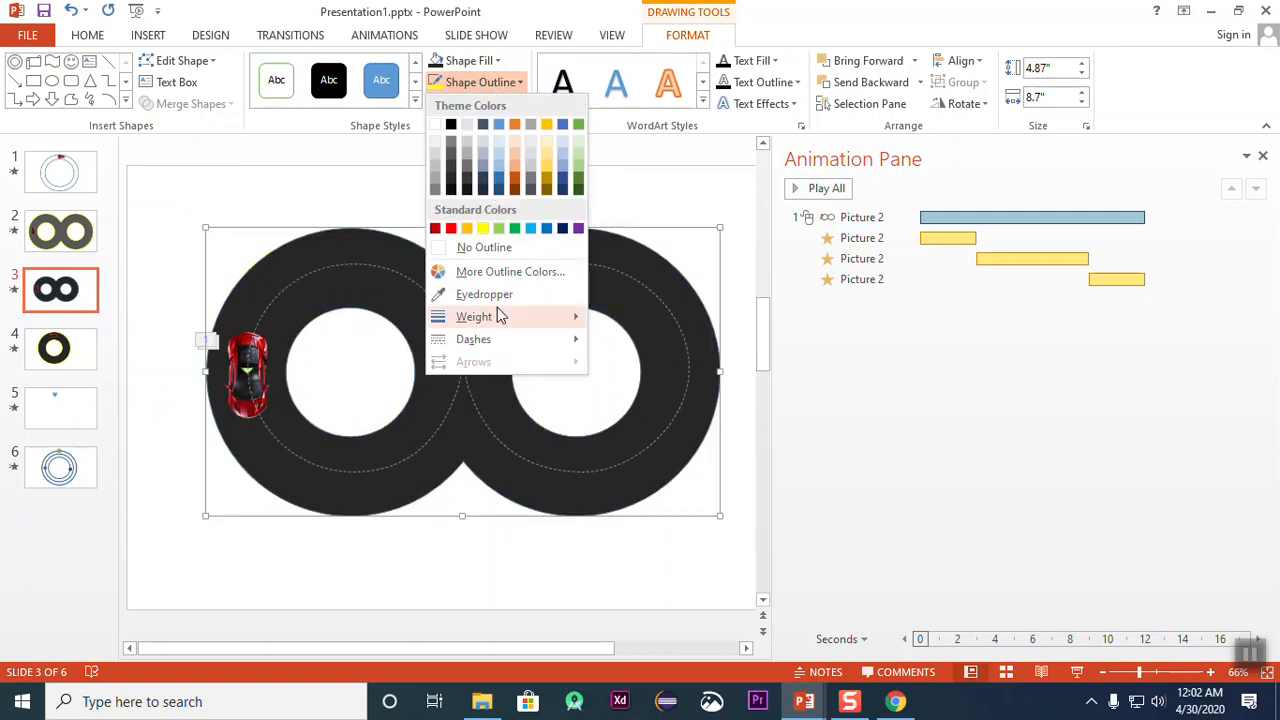
mouse_move(500, 316)
left_click(663, 443)
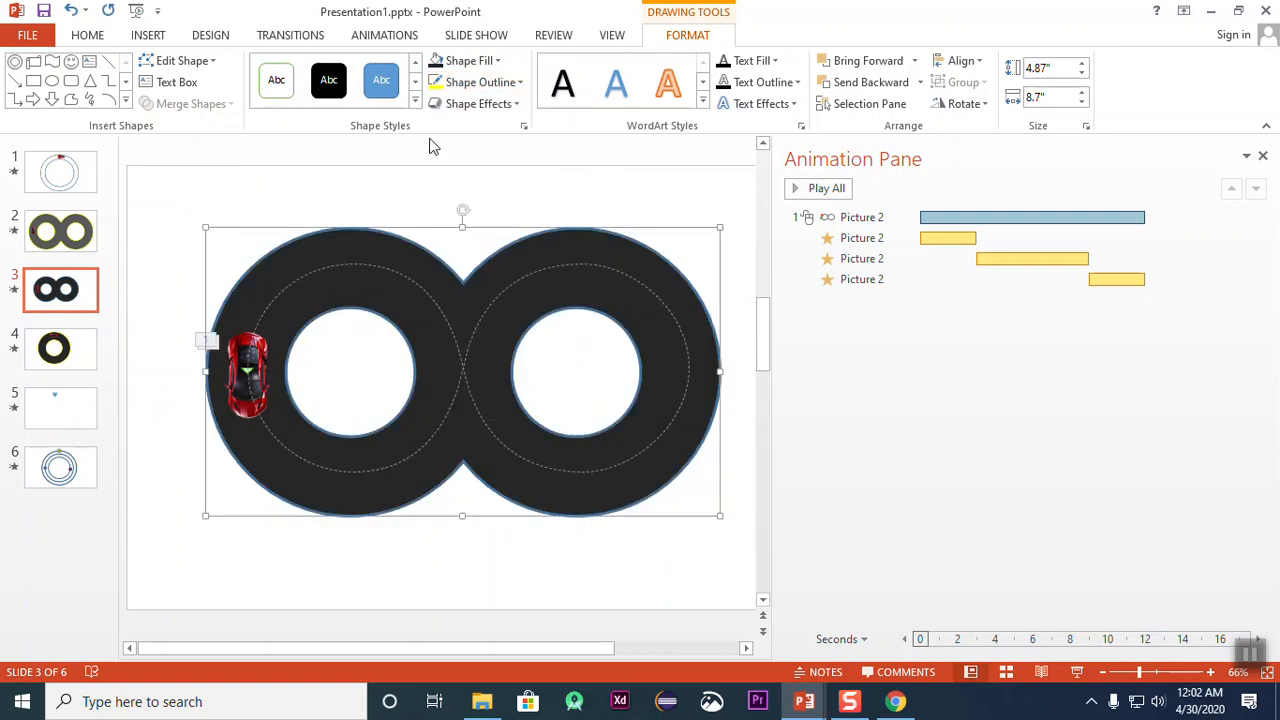
left_click(481, 85)
left_click(483, 229)
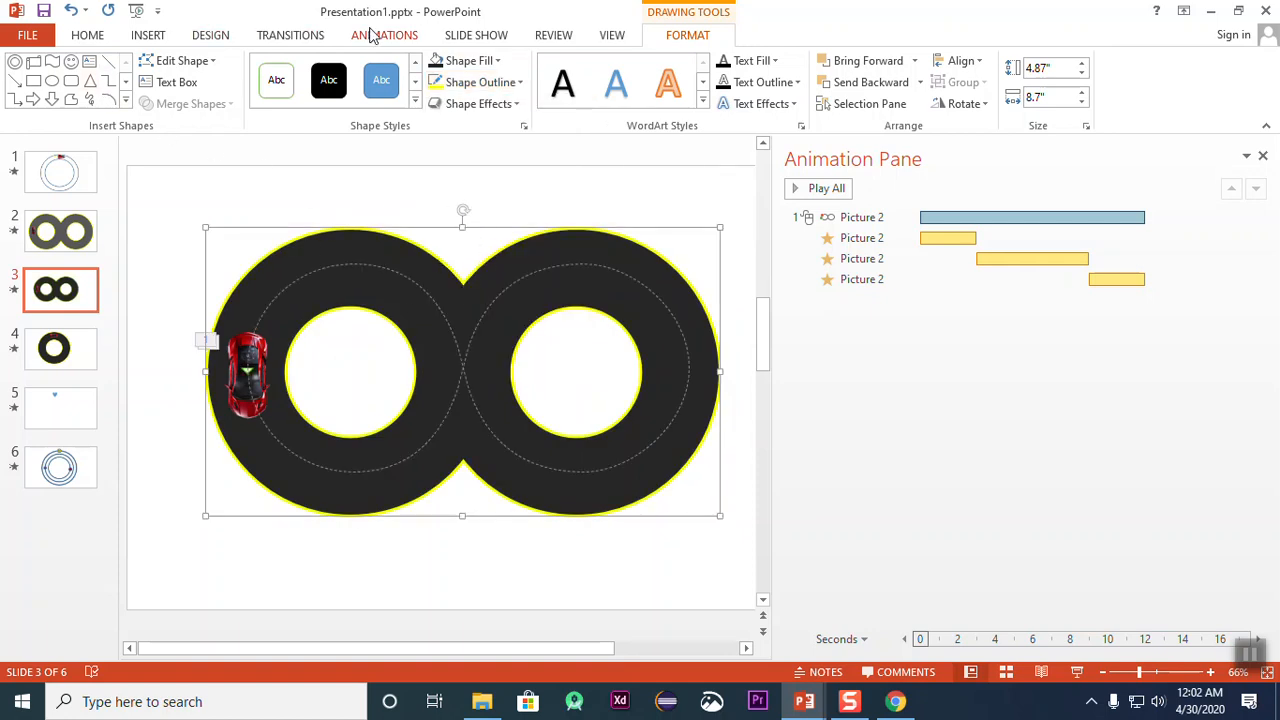
Step: Preview the slide's animation of the car driving along the finished figure-eight road
left_click(484, 37)
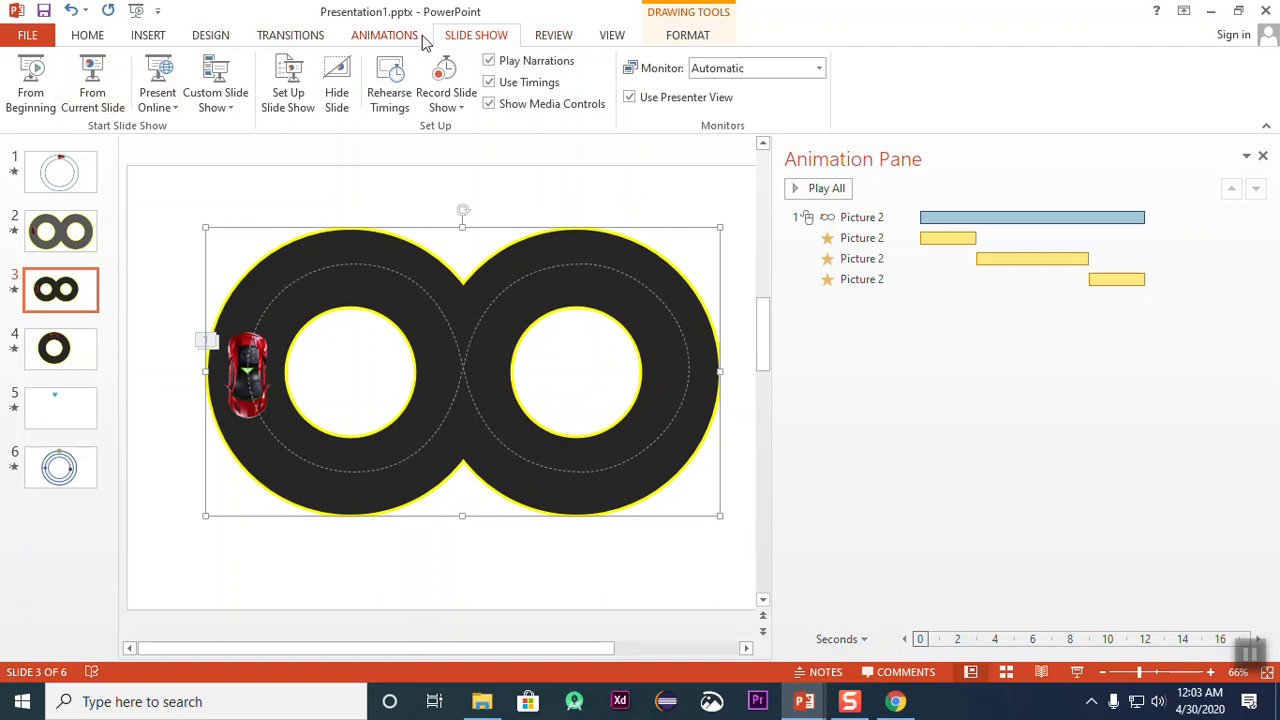
left_click(405, 38)
left_click(25, 72)
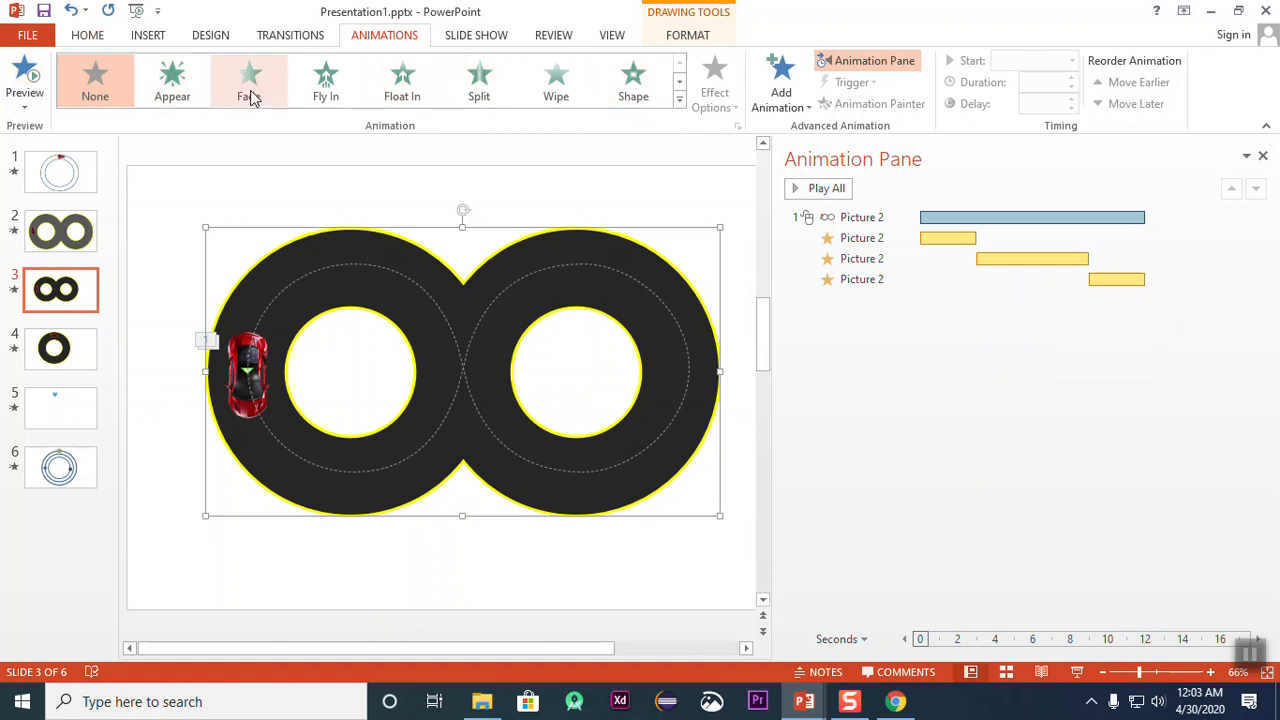
left_click(679, 100)
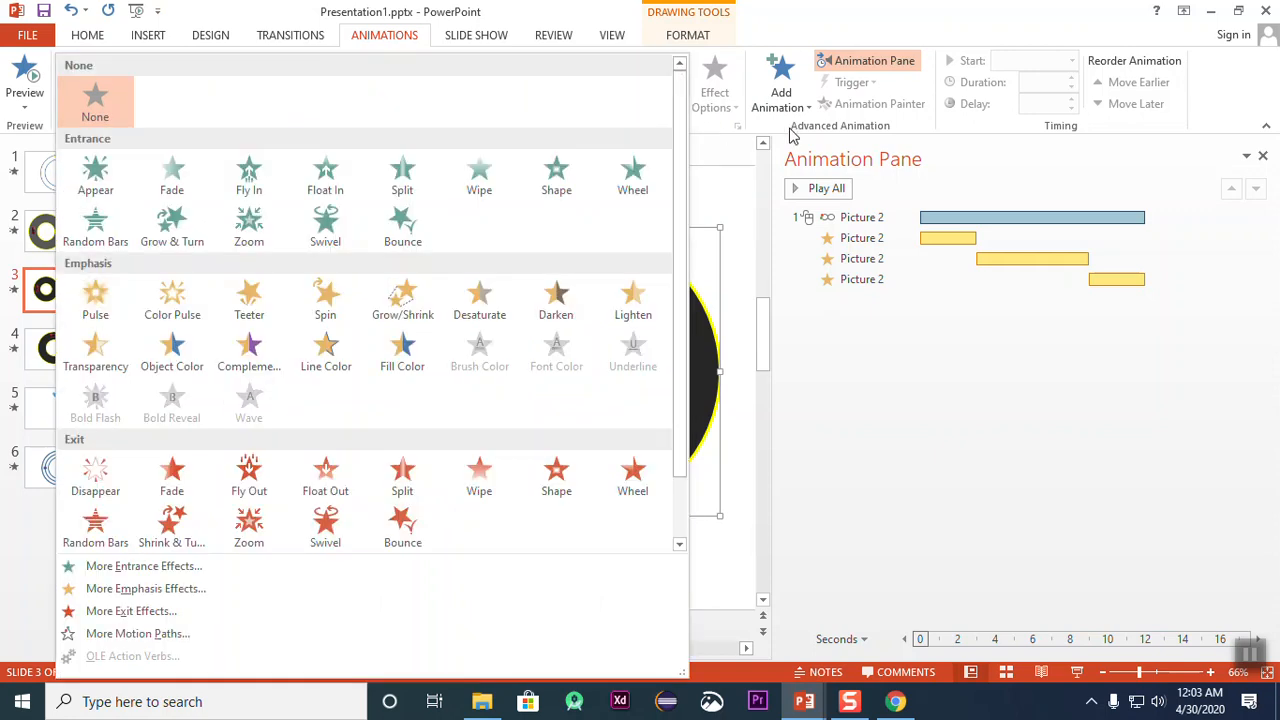
left_click(930, 442)
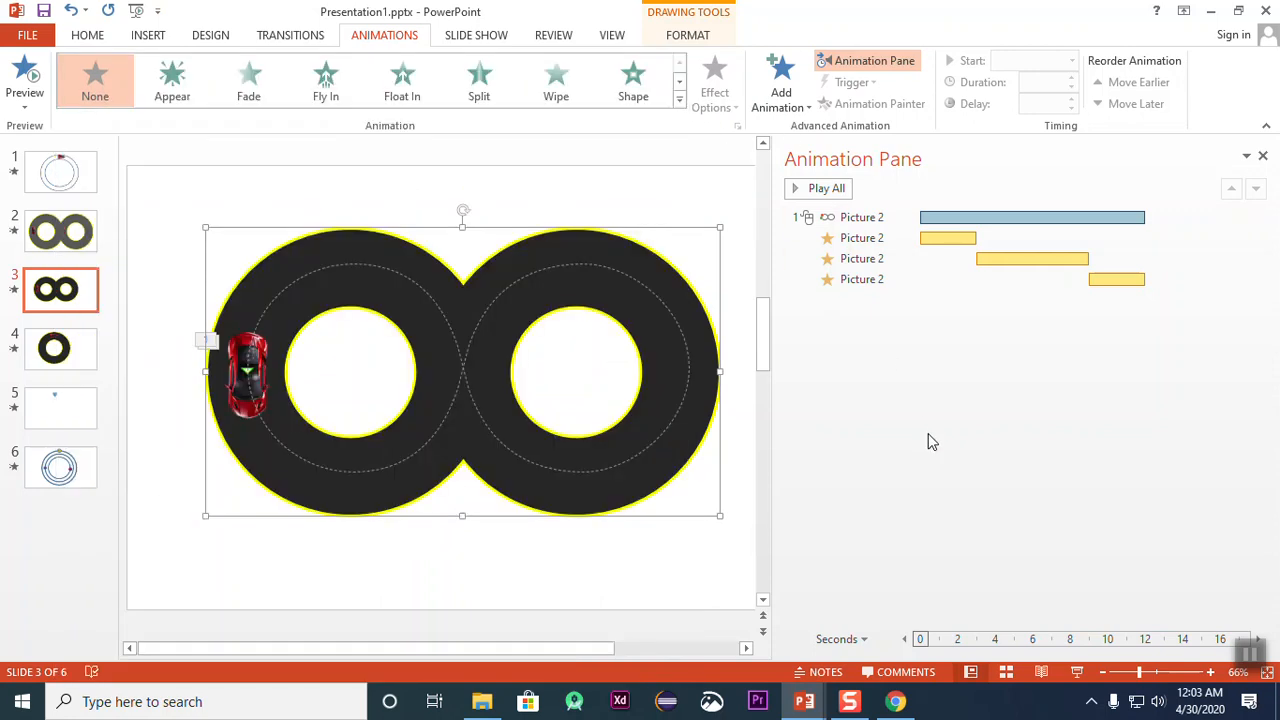
left_click(389, 194)
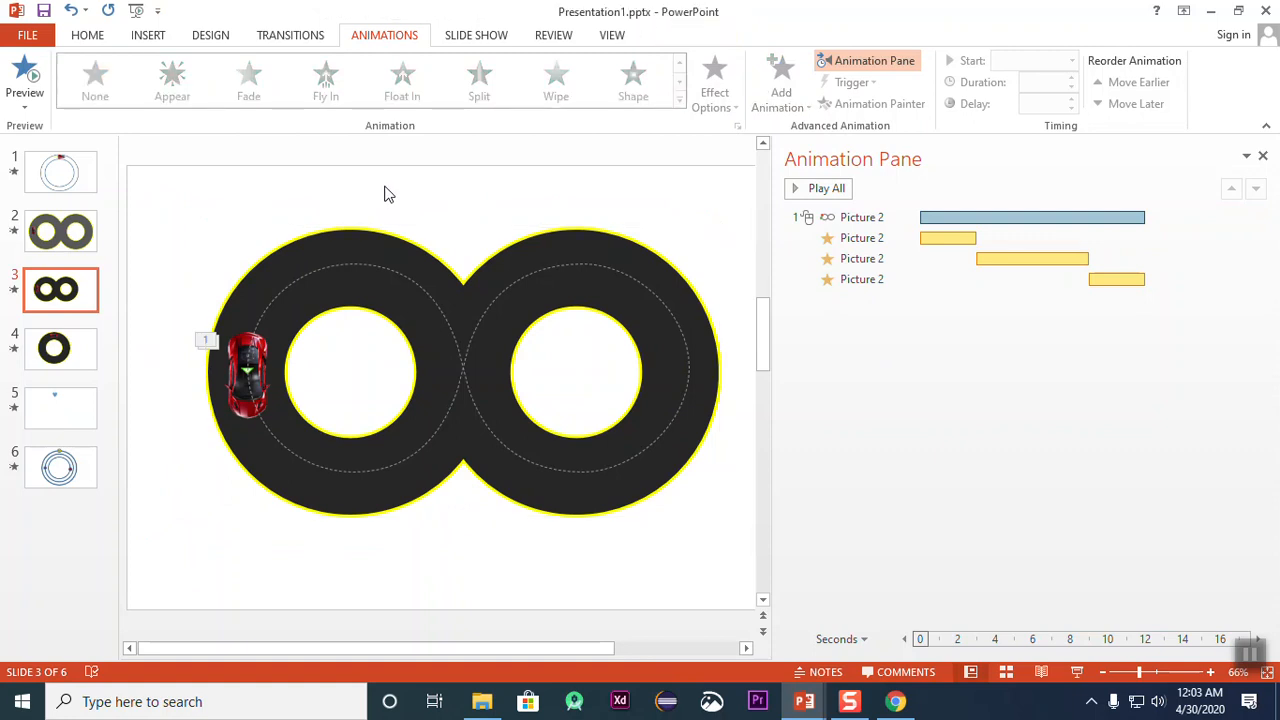